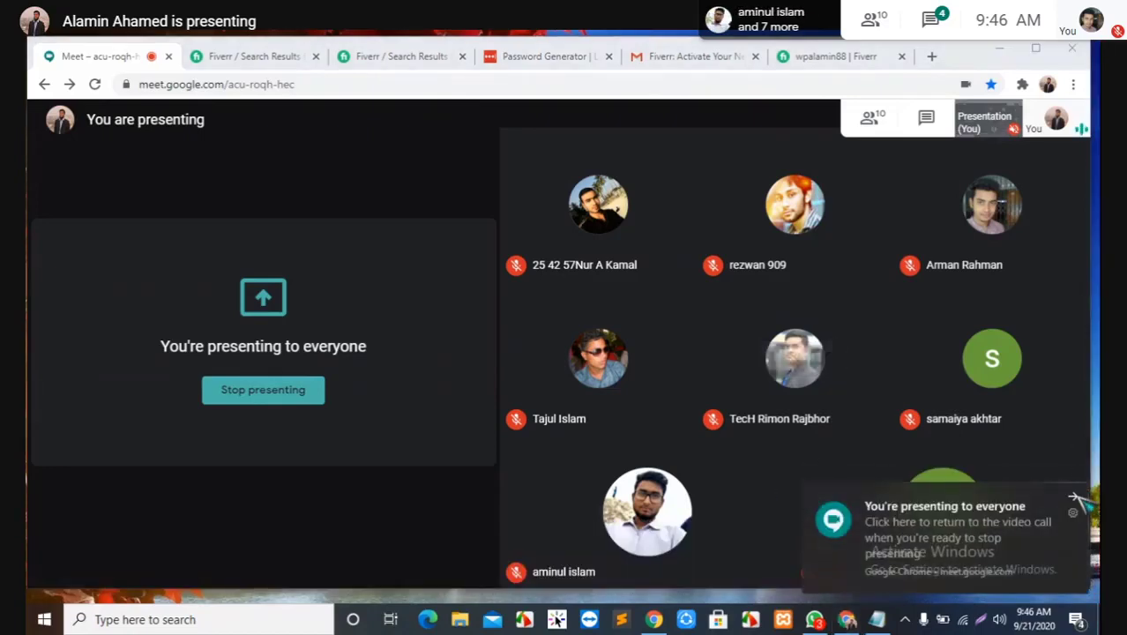
Dismiss the presenting notice, minimize Chrome and open This PC from the desktop.
click(1076, 499)
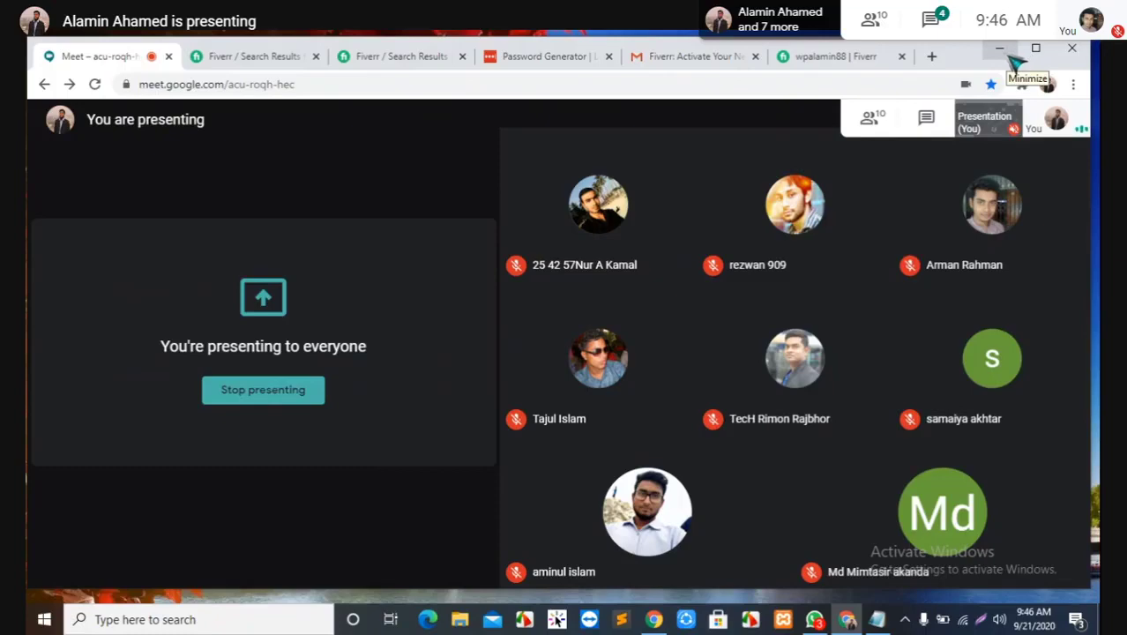
click(1013, 59)
double_click(54, 52)
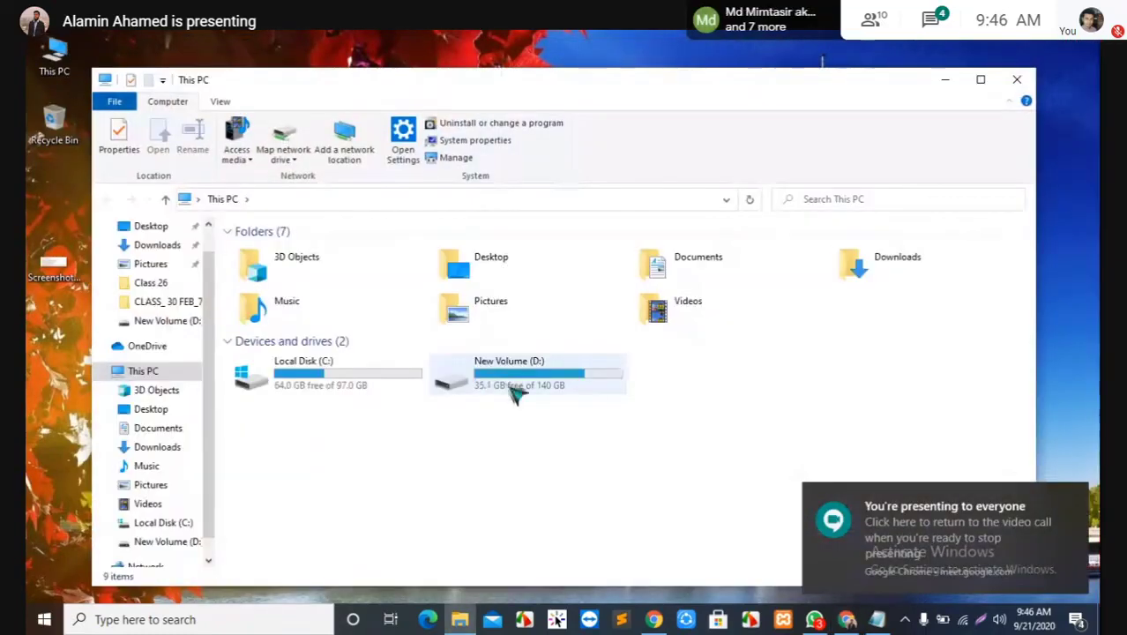
Browse to D:\DCIM\legend developers and open IMG_6335.JPG in Photos.
click(516, 395)
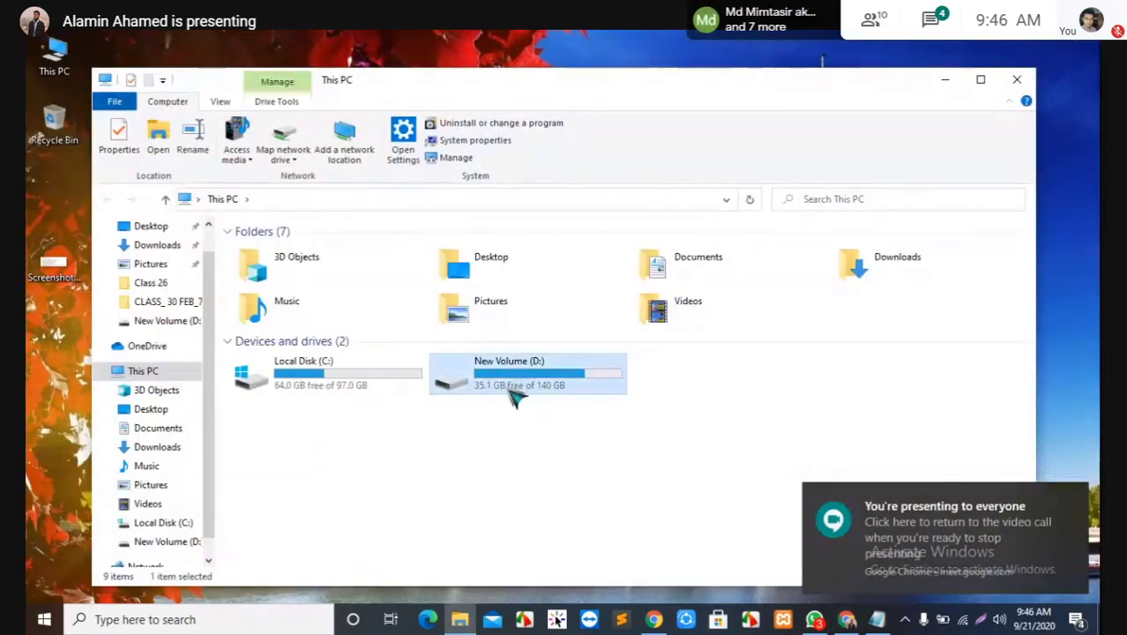
double_click(516, 395)
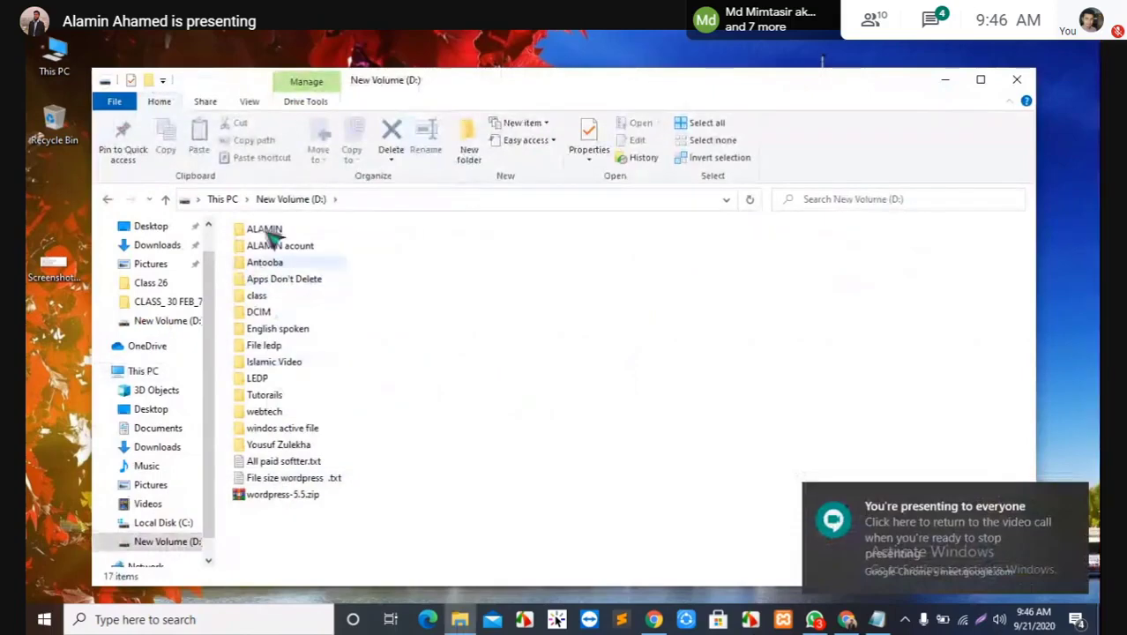
double_click(300, 312)
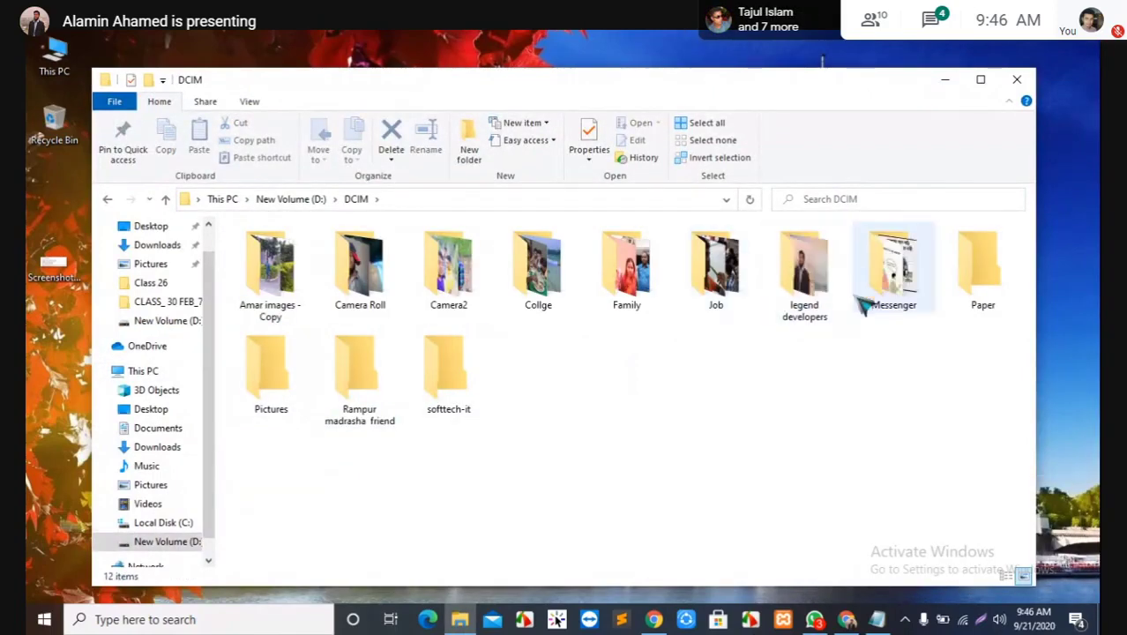
double_click(816, 291)
scroll(653, 425, down, 10)
scroll(653, 425, down, 3)
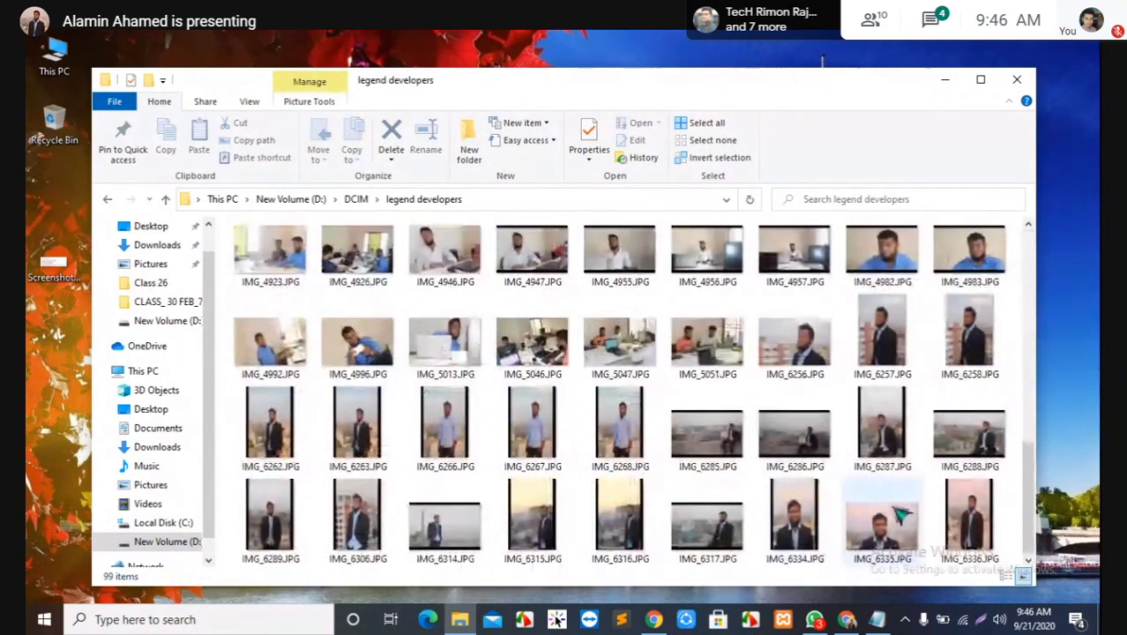
click(877, 520)
double_click(872, 519)
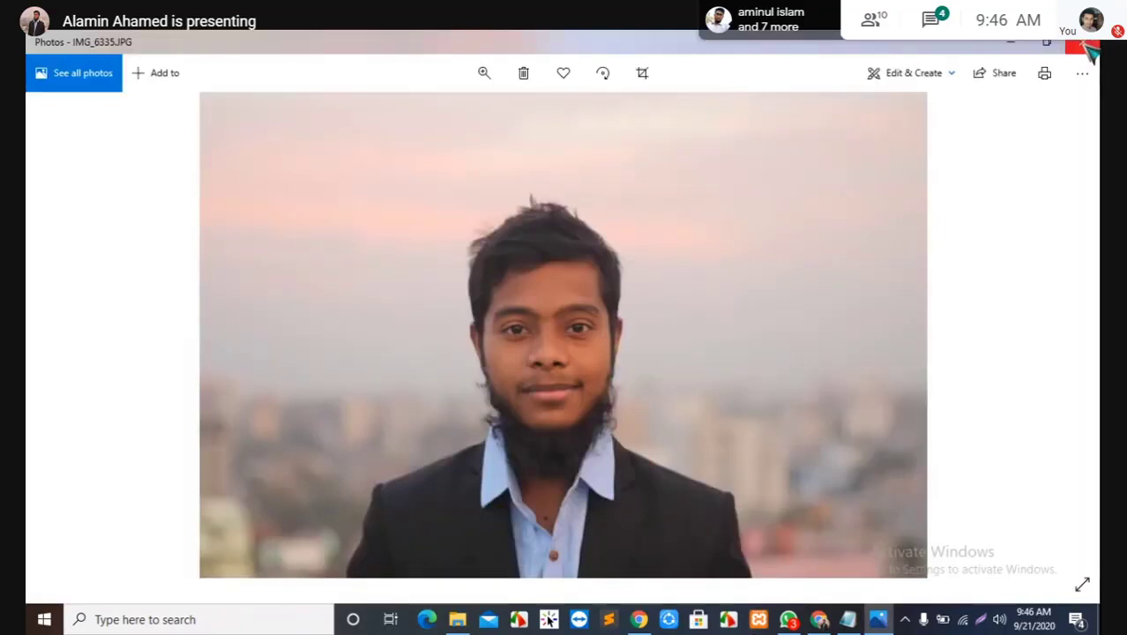
Open IMG_6334.JPG instead, copy the photo from the viewer and close it.
click(1091, 53)
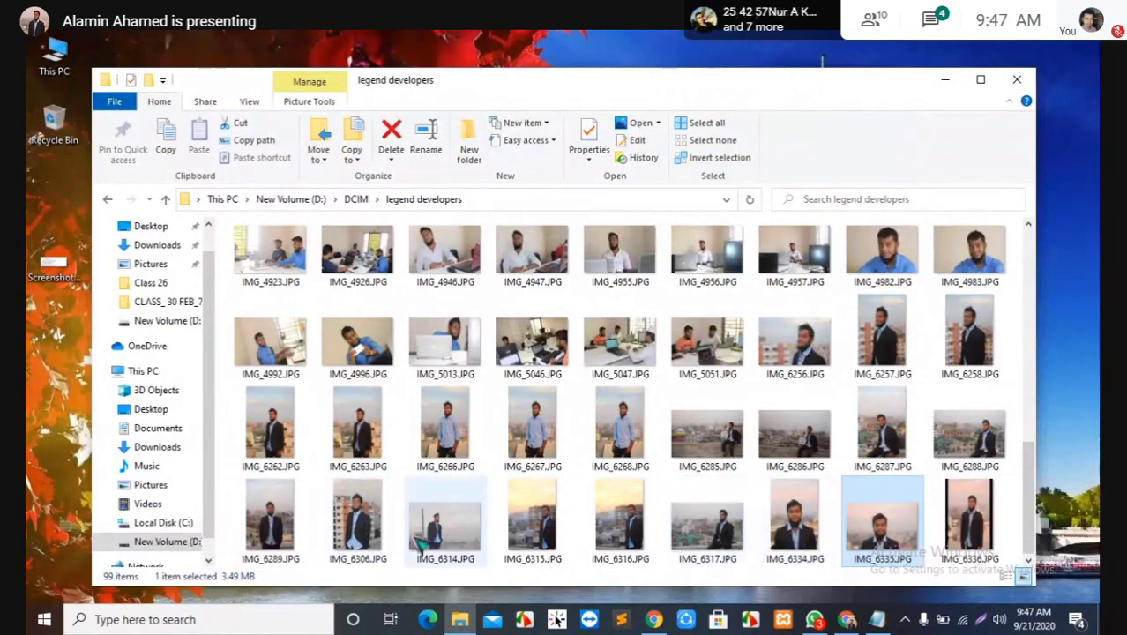
click(805, 521)
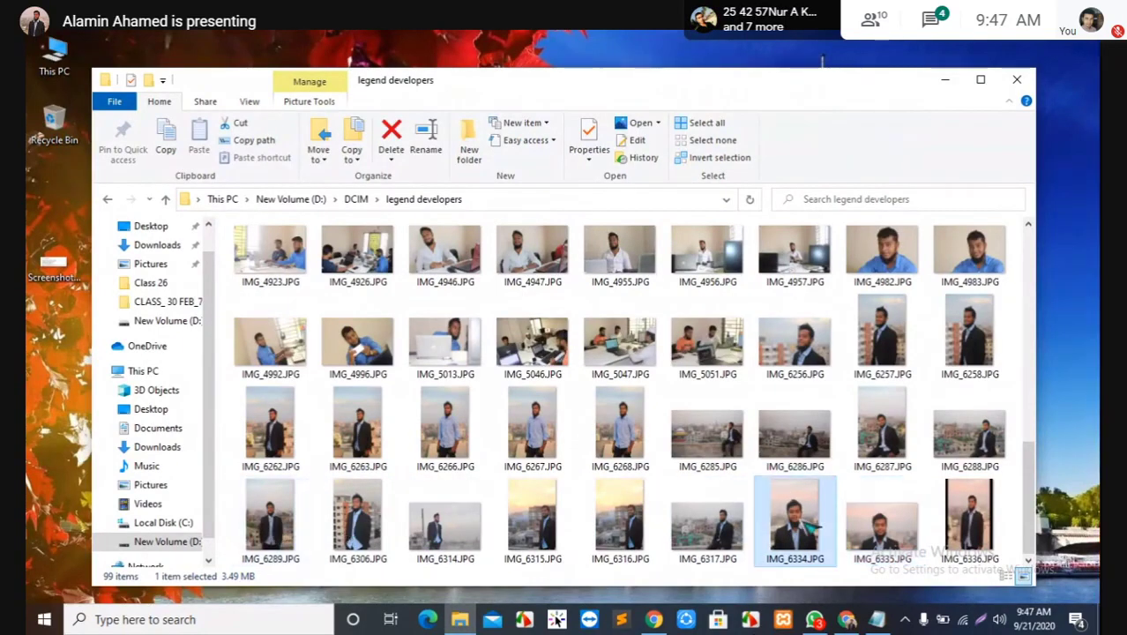
double_click(805, 524)
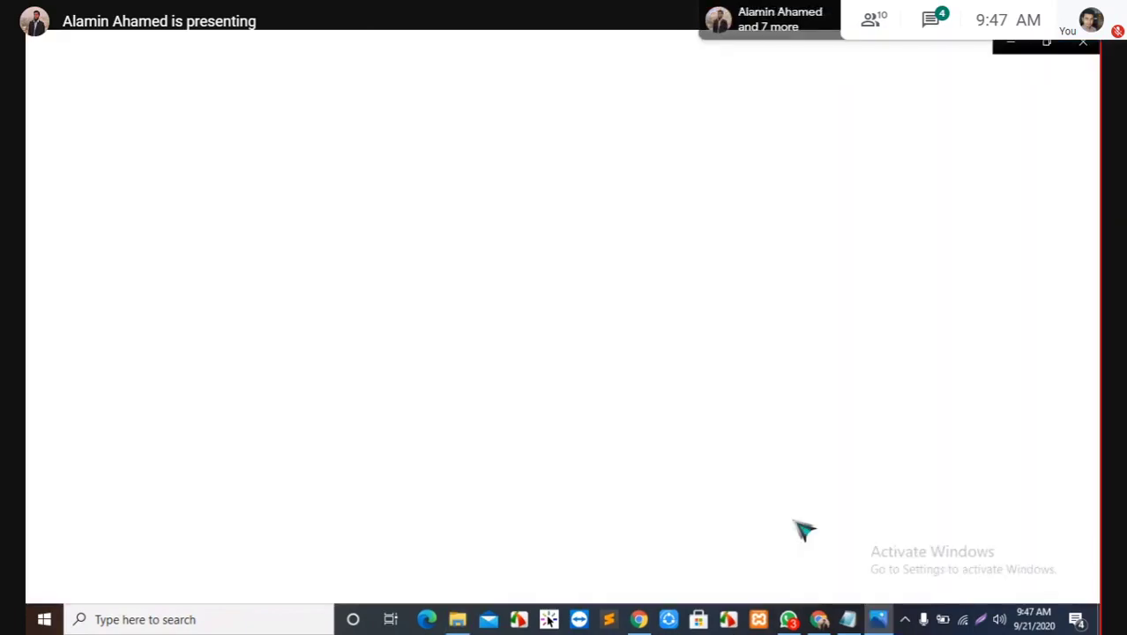
right_click(679, 423)
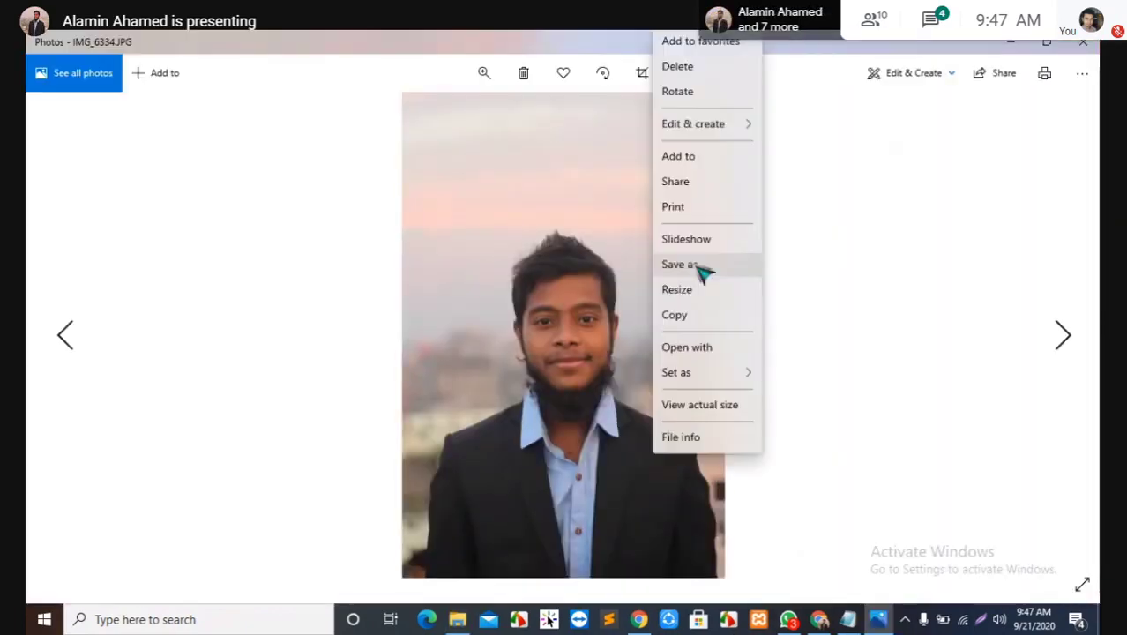
click(705, 319)
click(1011, 41)
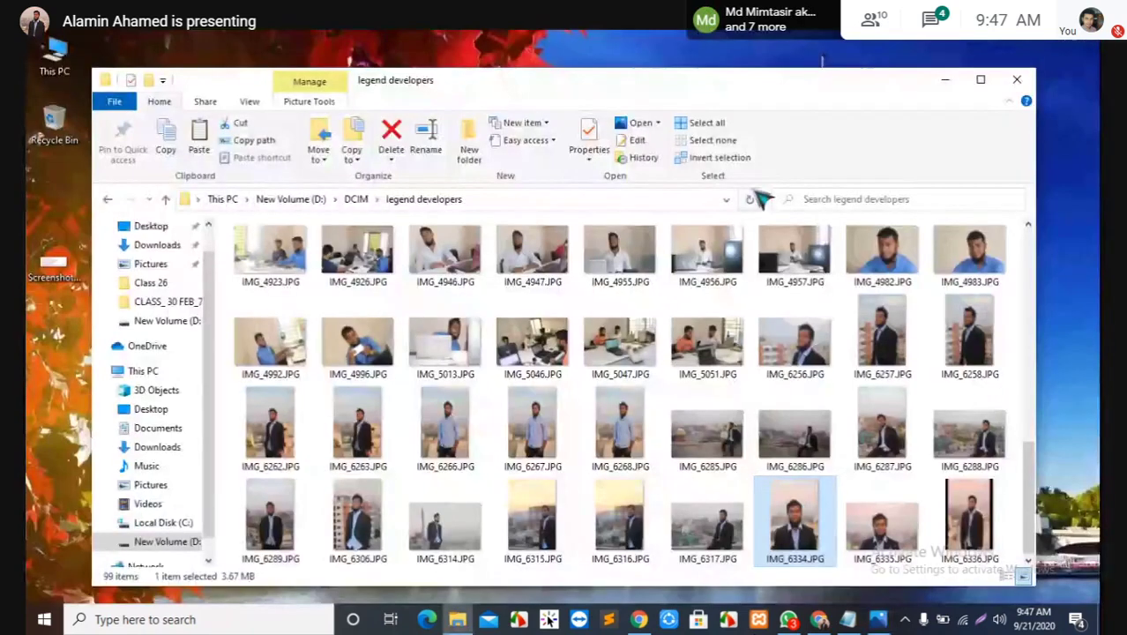
Paste the copied IMG_6334.JPG onto the desktop and bring Chrome back to the front.
key(super+d)
right_click(745, 139)
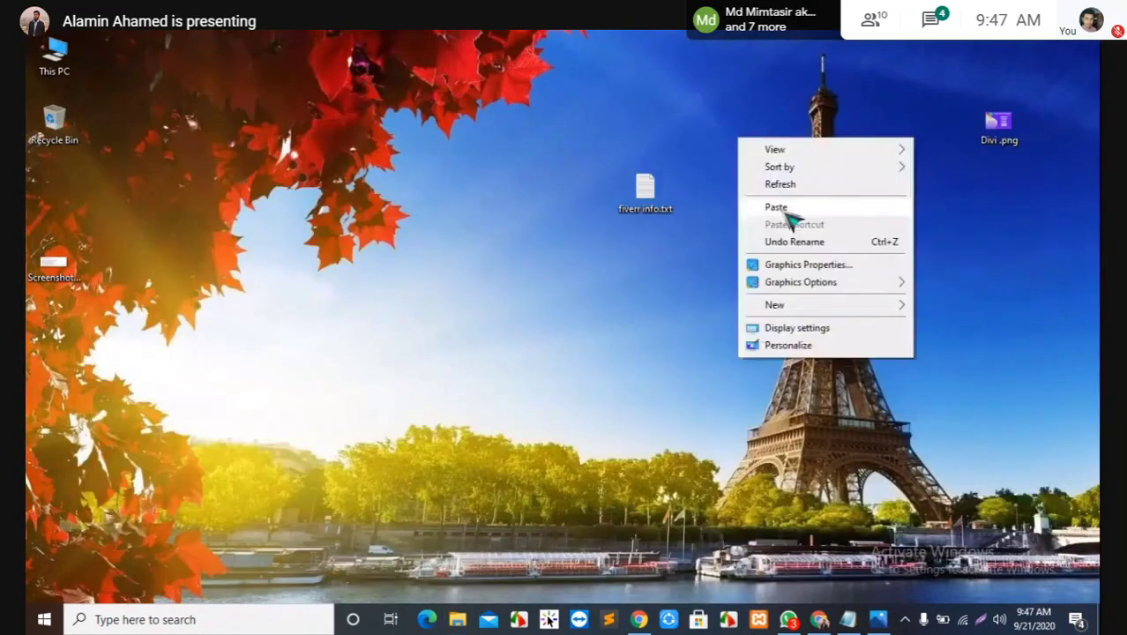
click(787, 208)
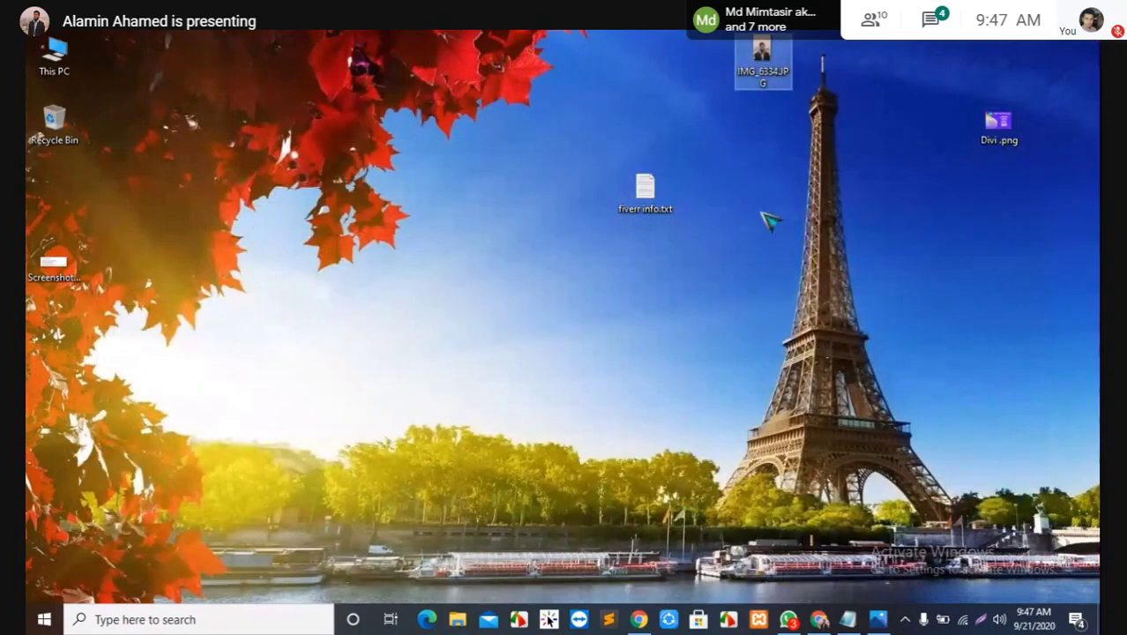
click(824, 619)
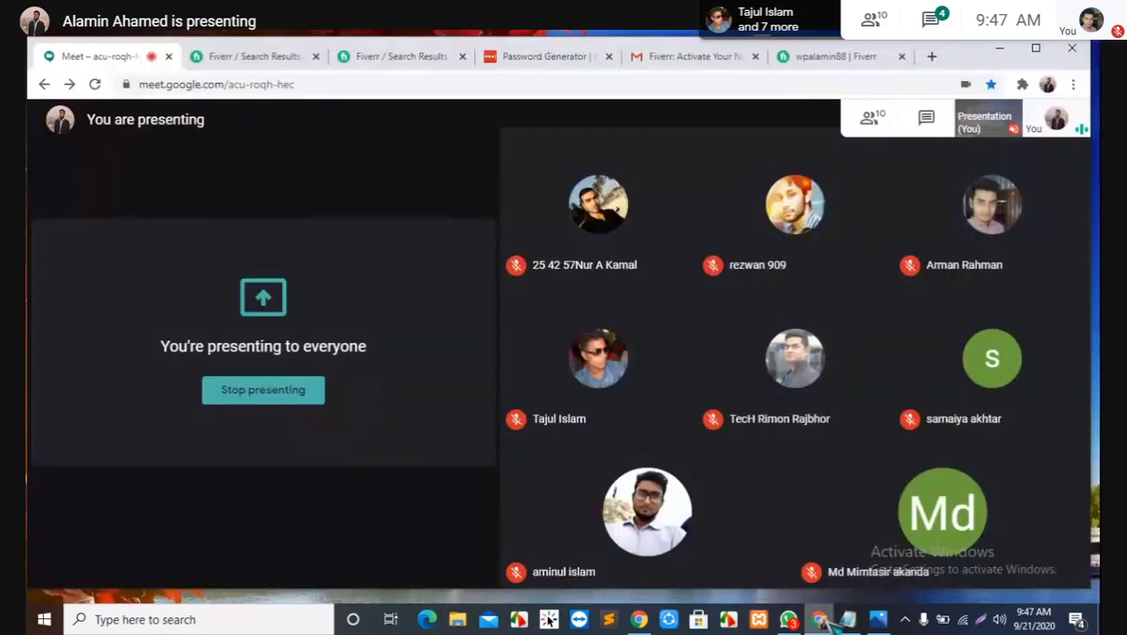
Upload IMG_6334.JPG as the Fiverr profile photo.
click(806, 57)
click(225, 319)
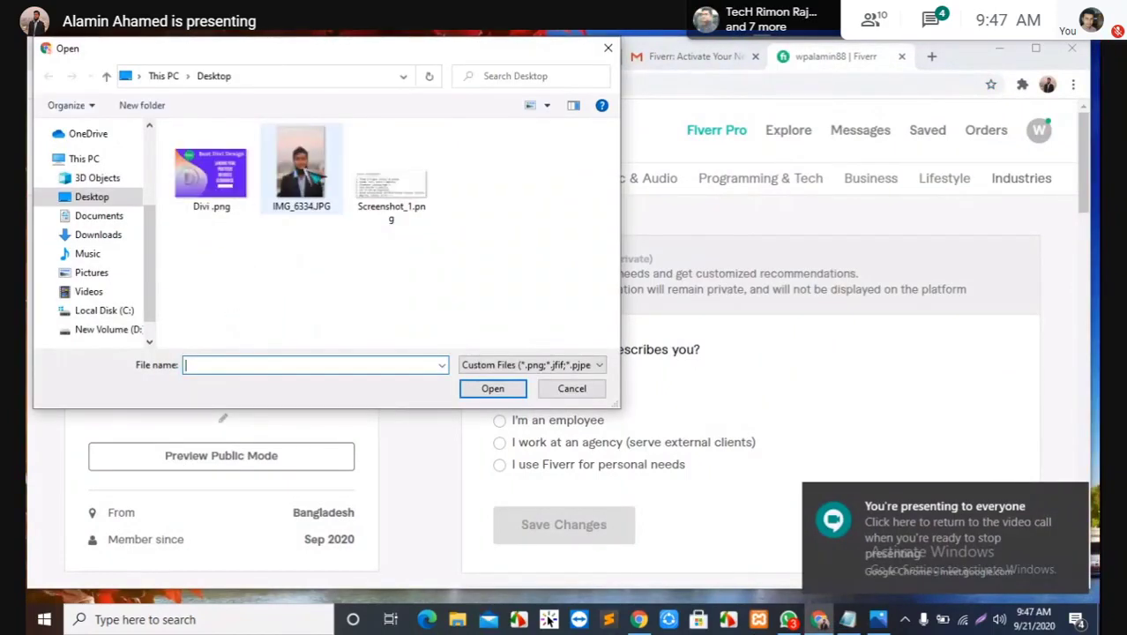
click(301, 168)
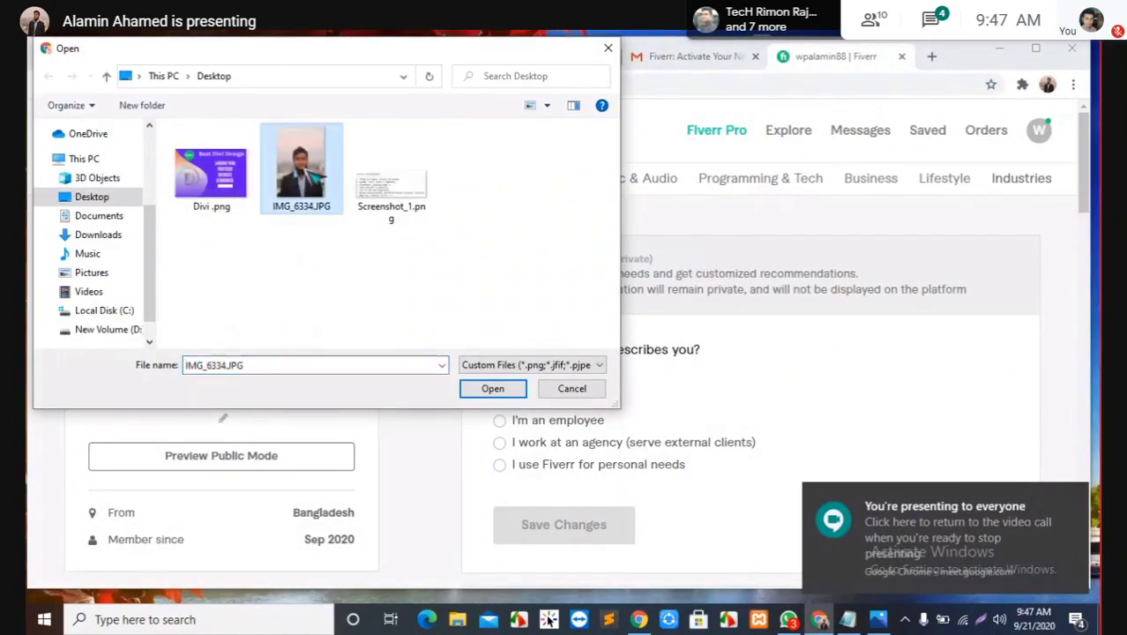
click(497, 392)
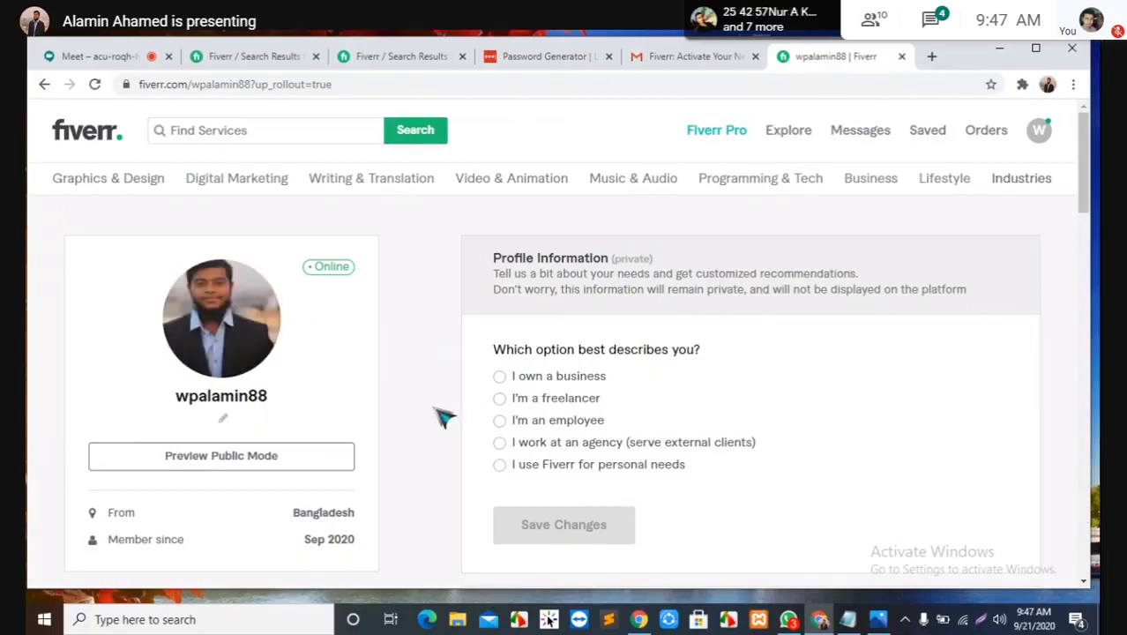
Toggle the Meet microphone on and off, then return to Fiverr and dismiss the presenting notice.
key(ctrl+d)
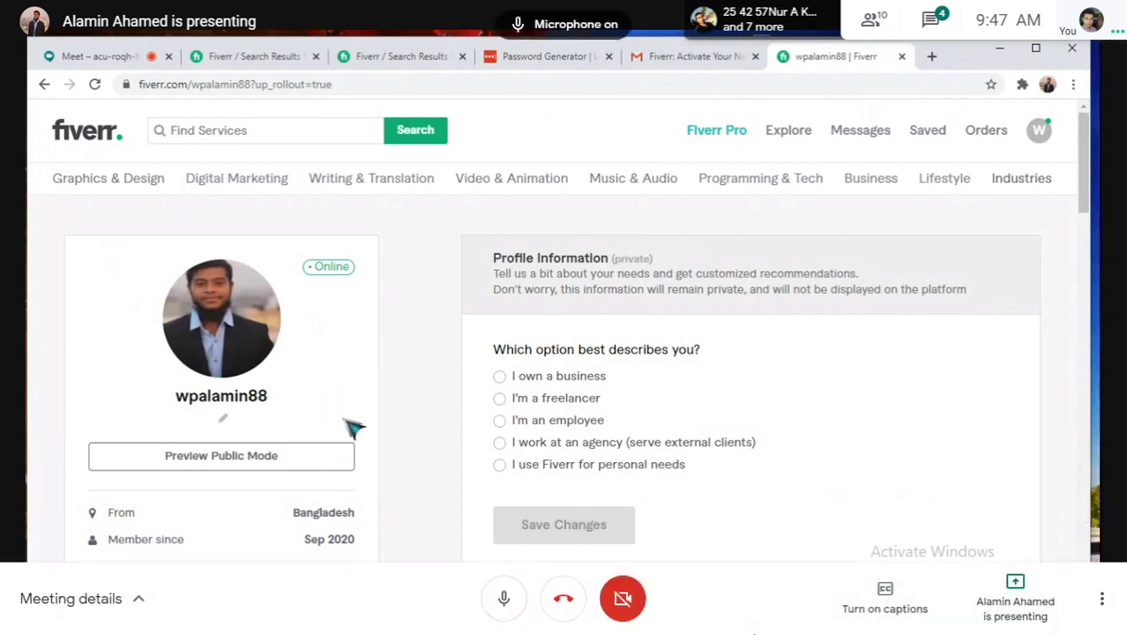
click(97, 56)
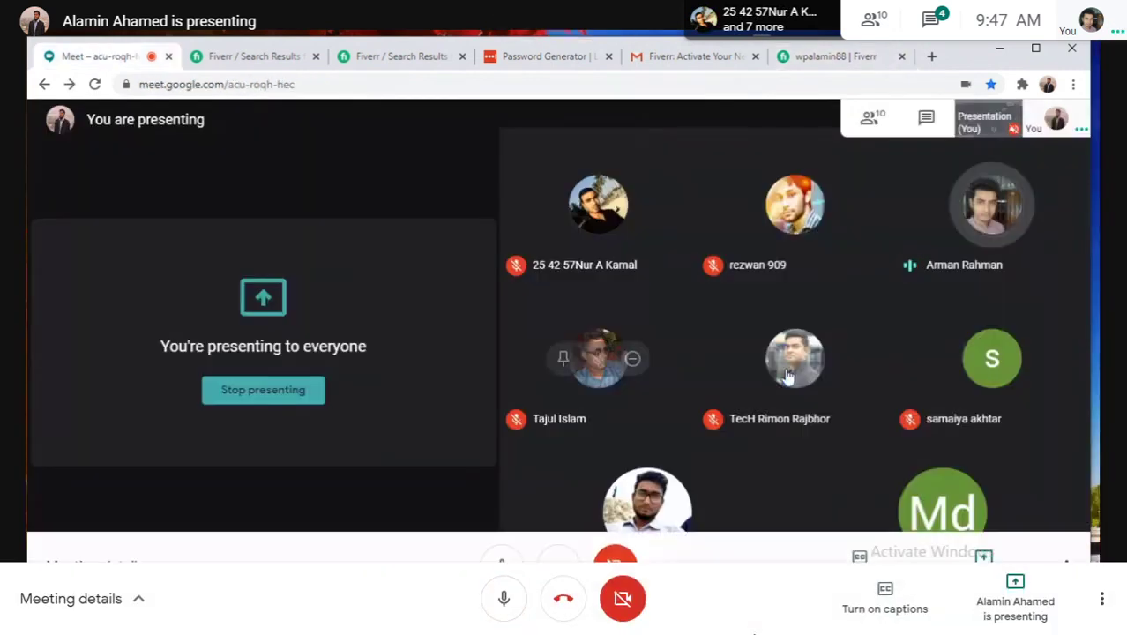
key(ctrl+d)
click(842, 52)
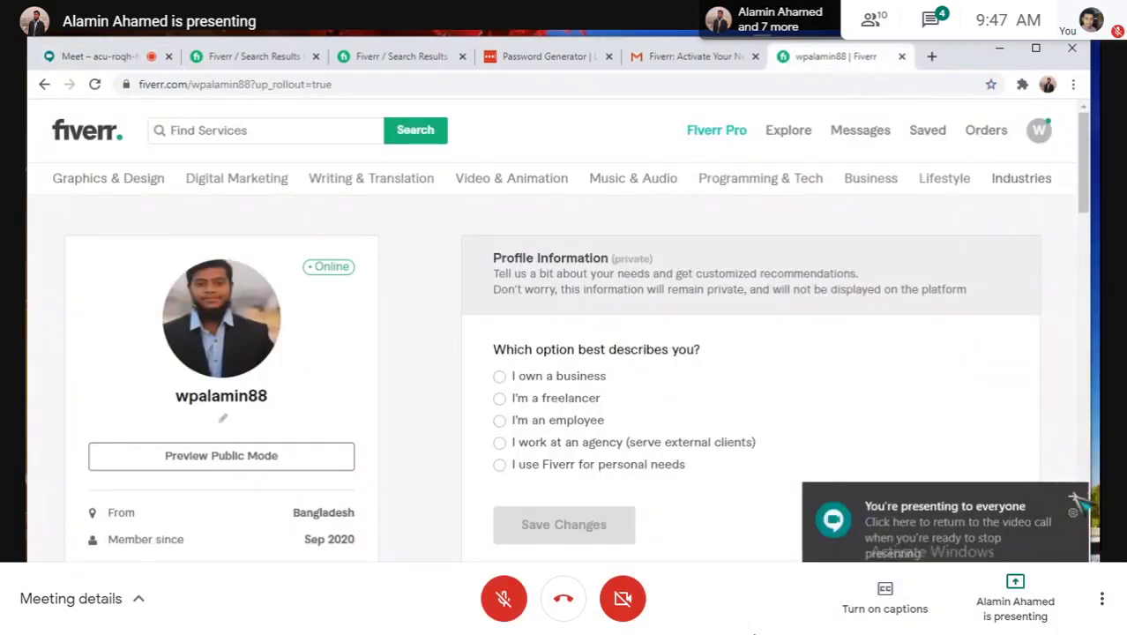
click(1076, 499)
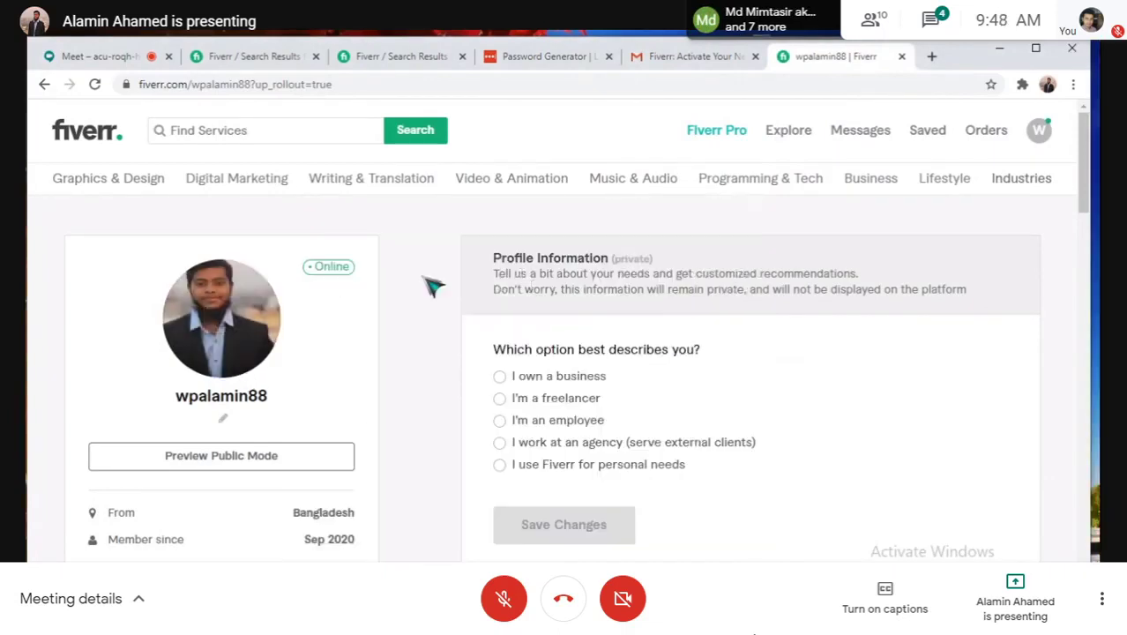
Reopen the profile photo picker, cancel it without choosing a file, and scroll down.
mouse_move(231, 309)
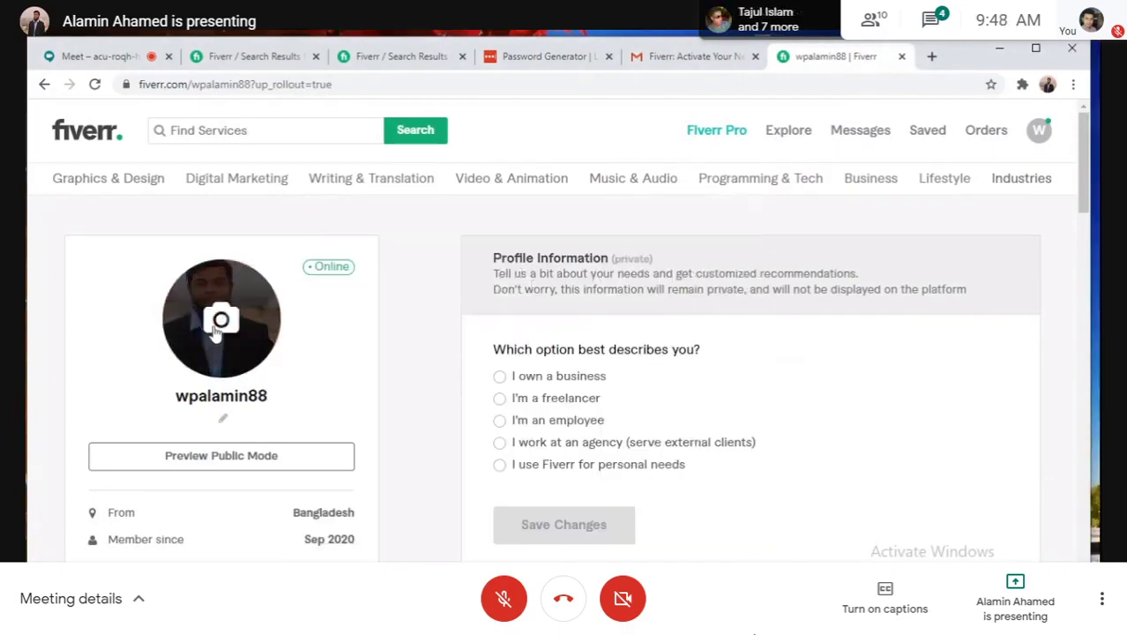
click(231, 315)
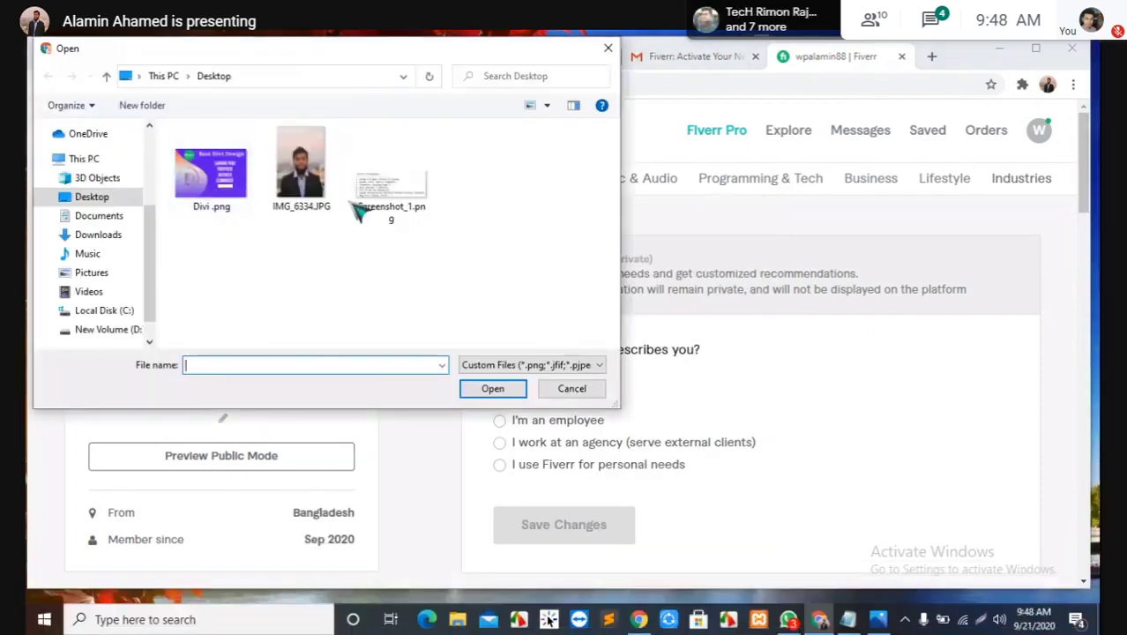
click(608, 48)
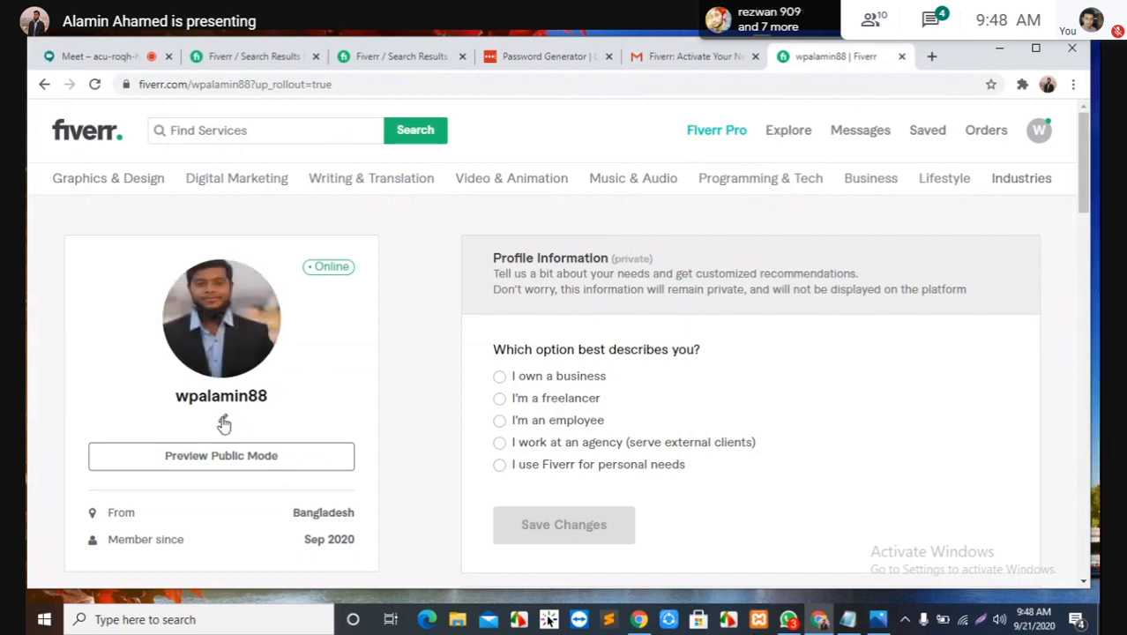
scroll(251, 421, down, 1)
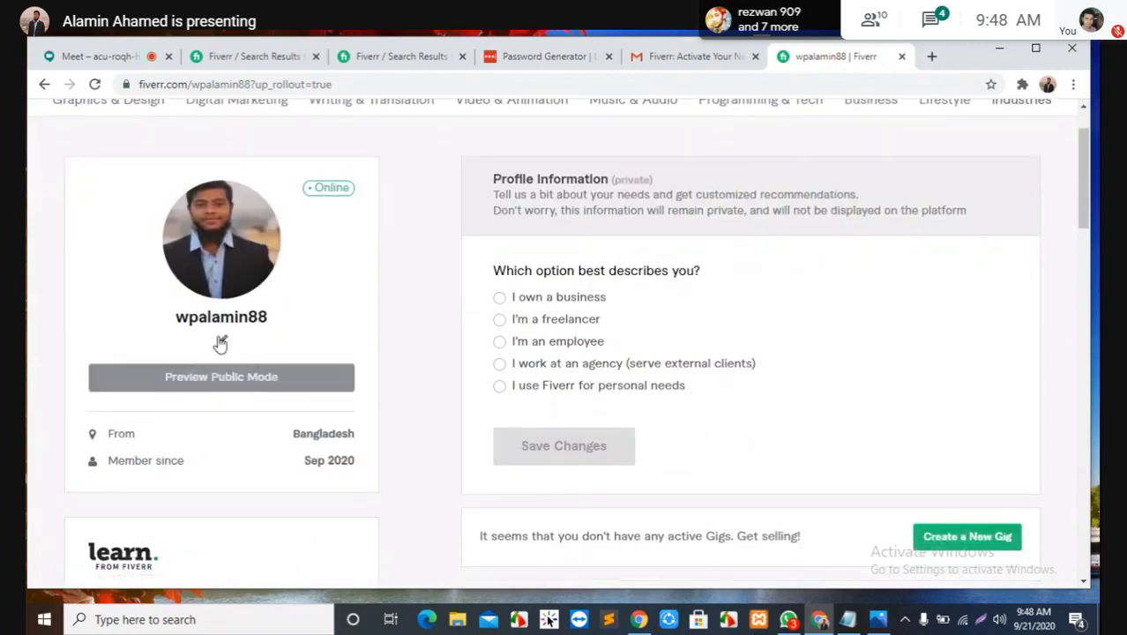
Type the tagline 'Believe in Quality Works' under the wpalamin88 username.
click(224, 344)
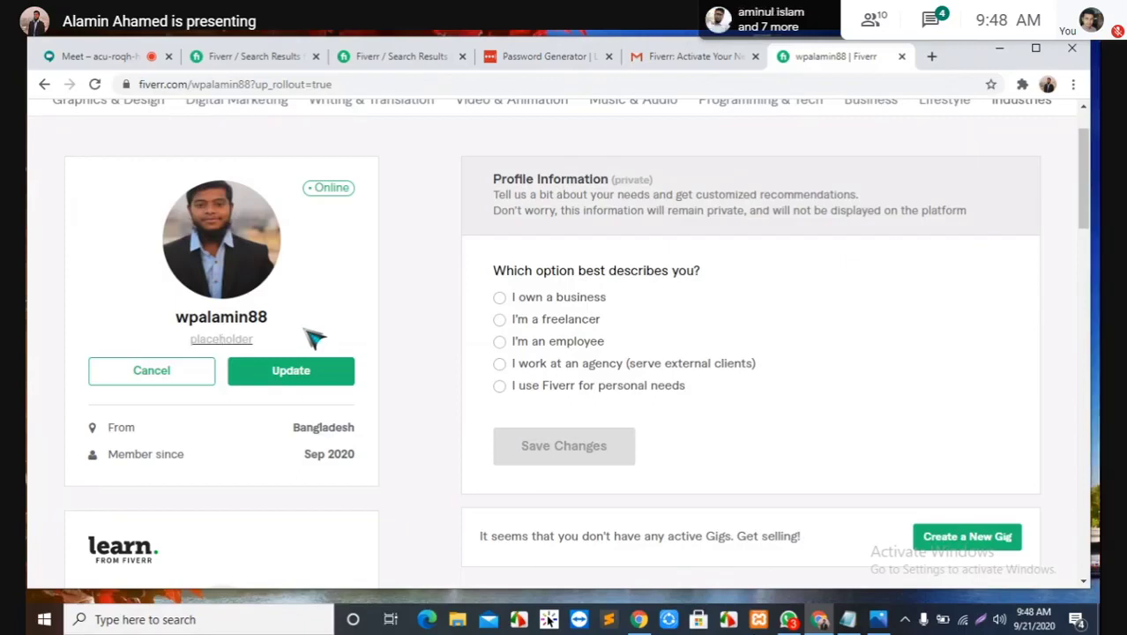
text(VB)
key(BackSpace)
text(B)
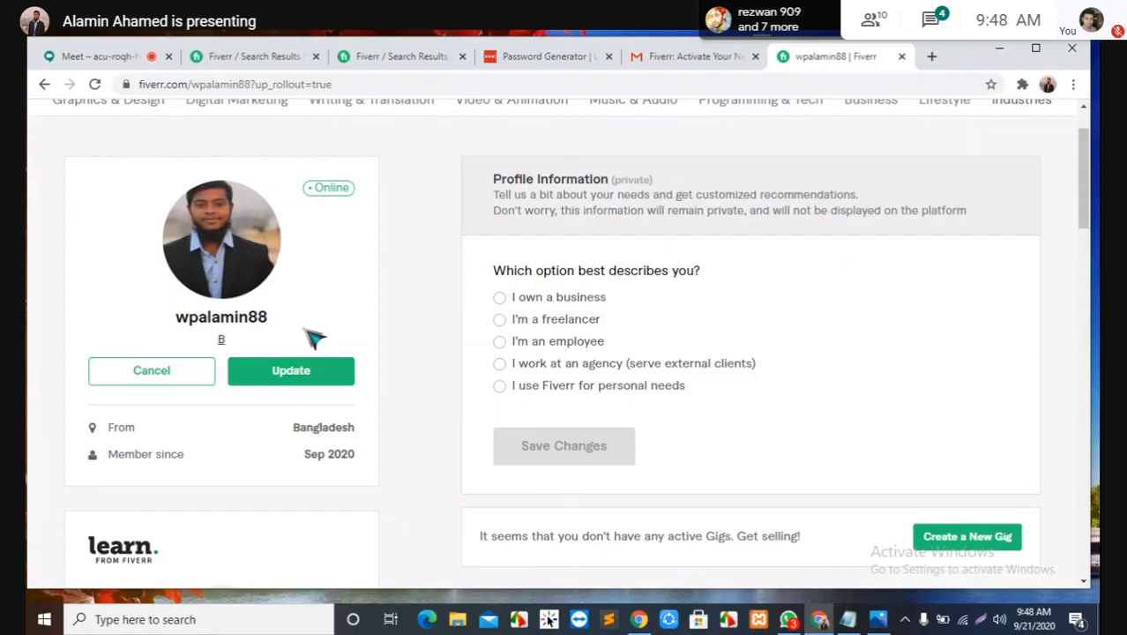
text(elieve in)
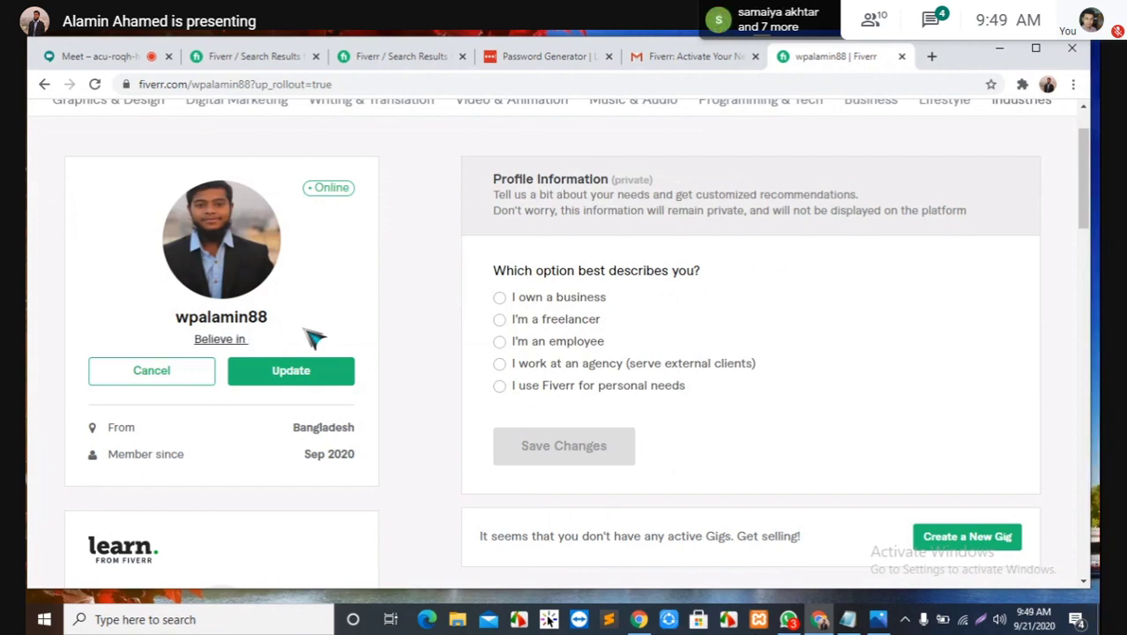
text(G)
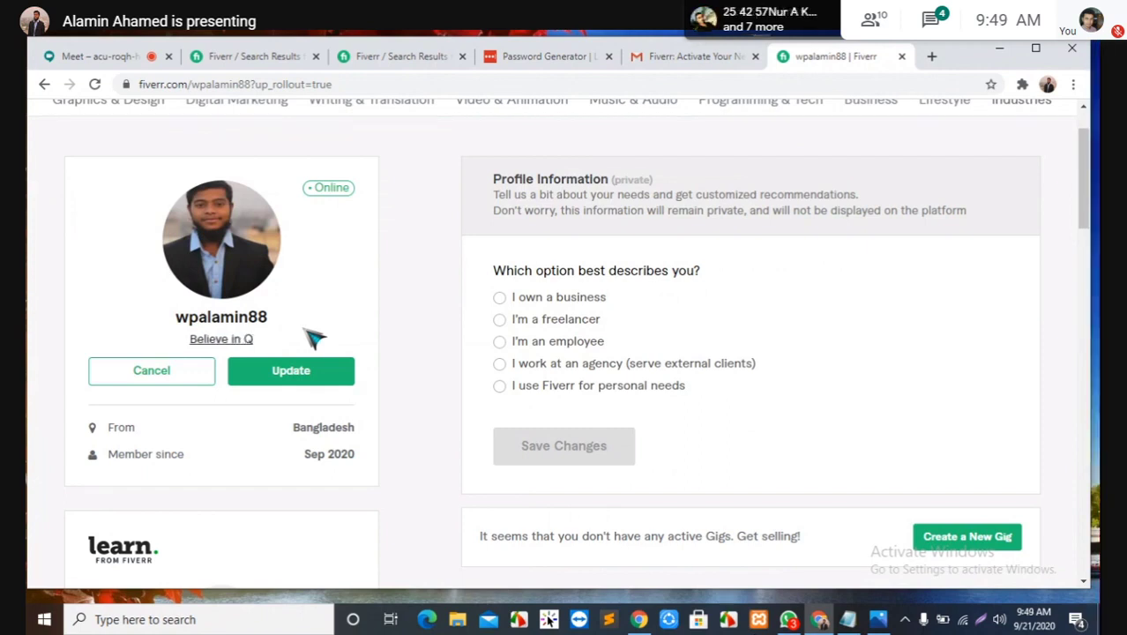
text(uality)
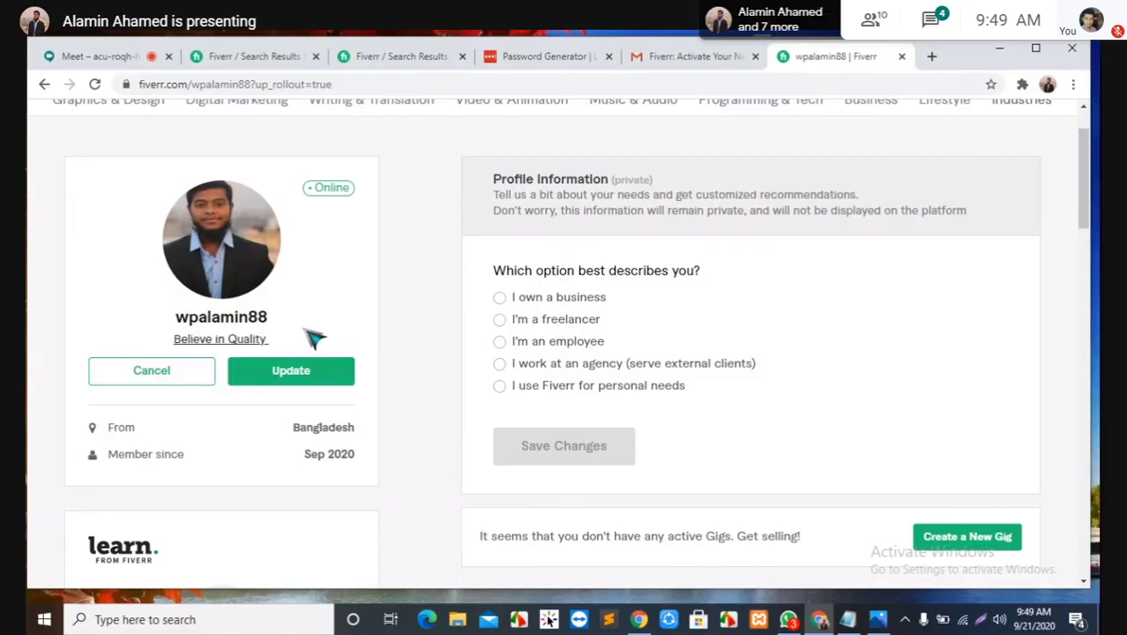
text(  W)
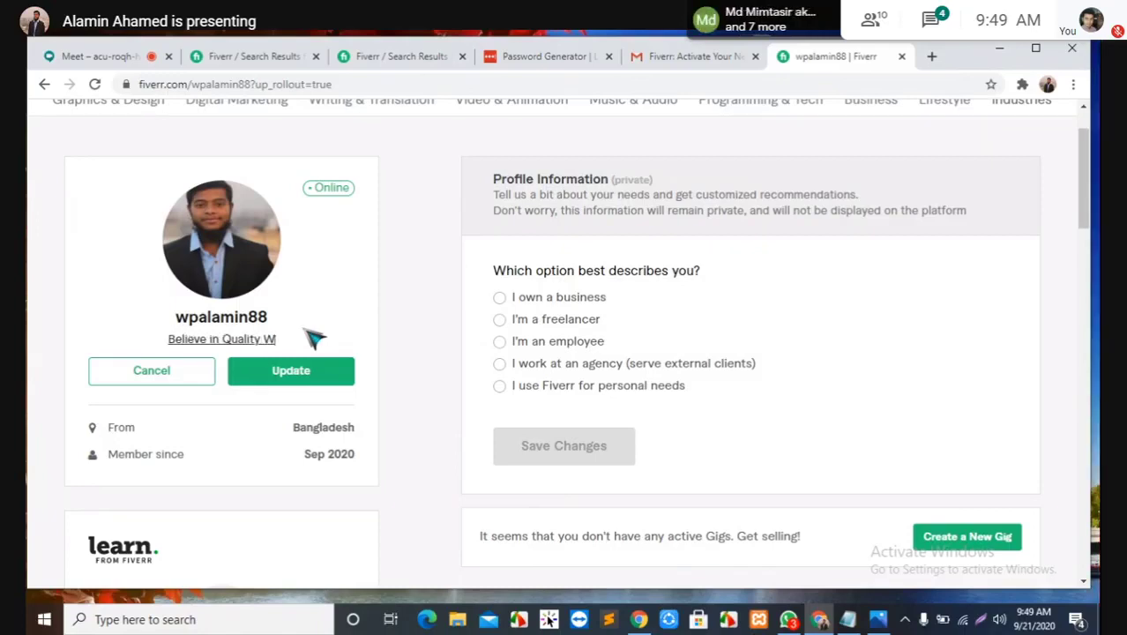
text(orlks)
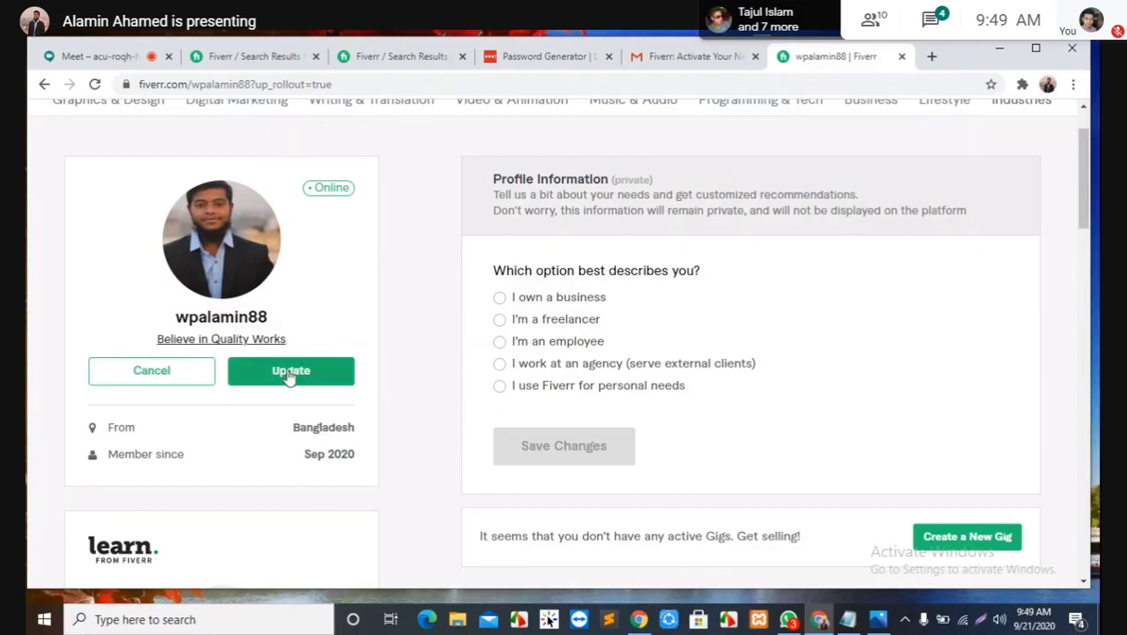
Save the tagline 'Believe in Quality Works' on the profile.
scroll(325, 381, down, 1)
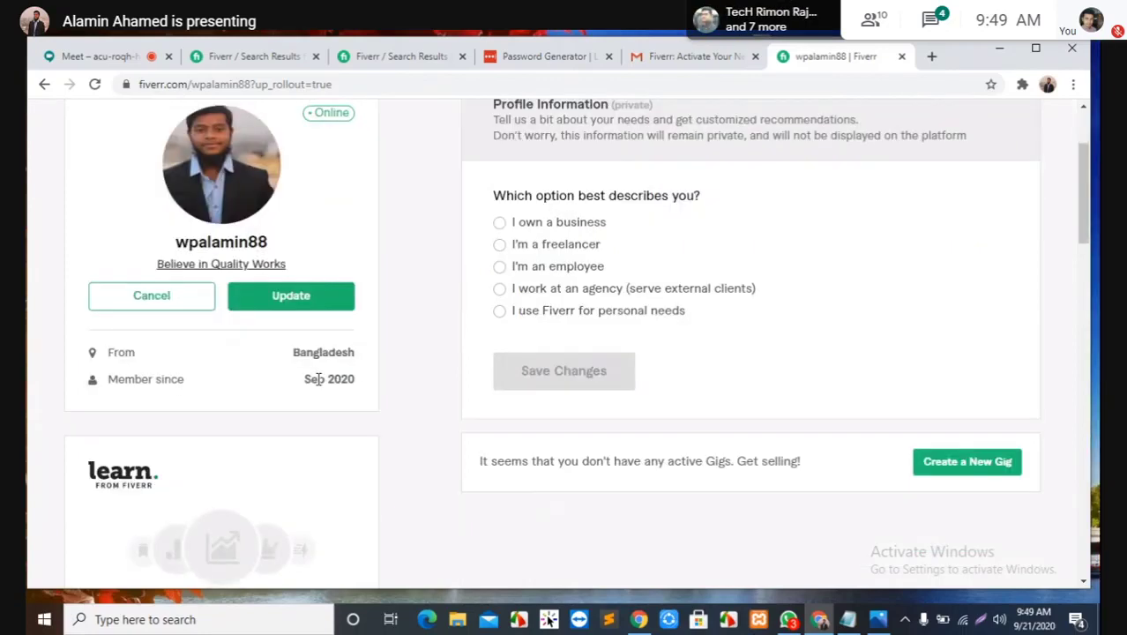
scroll(271, 309, down, 3)
scroll(269, 330, up, 3)
click(299, 300)
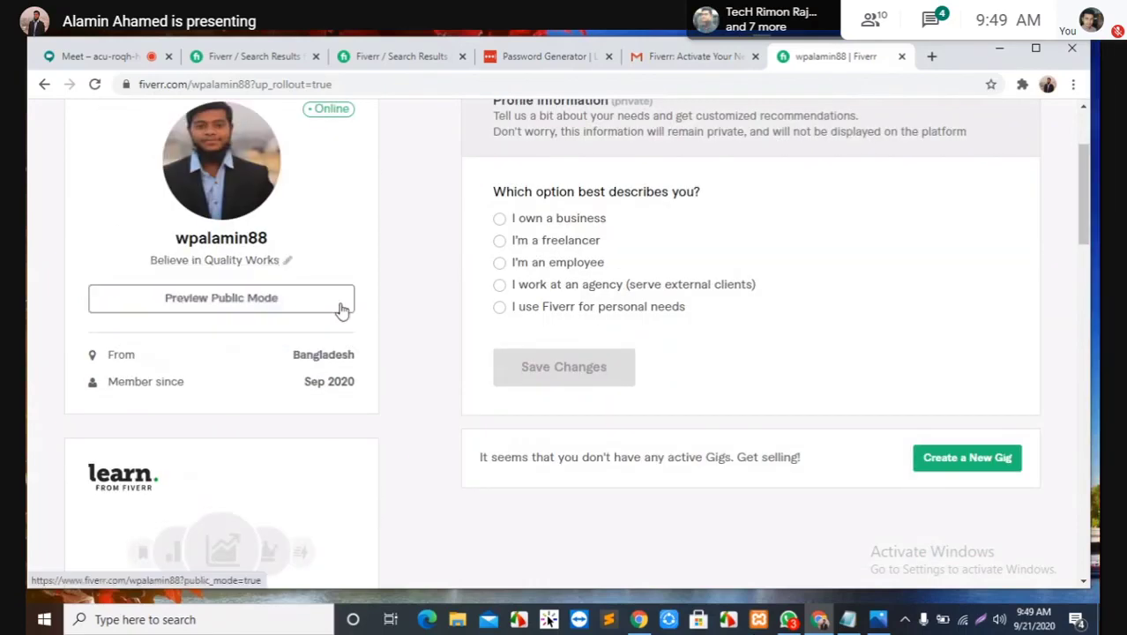
Open the empty Description editor further down the profile and place the cursor inside it.
scroll(259, 338, down, 1)
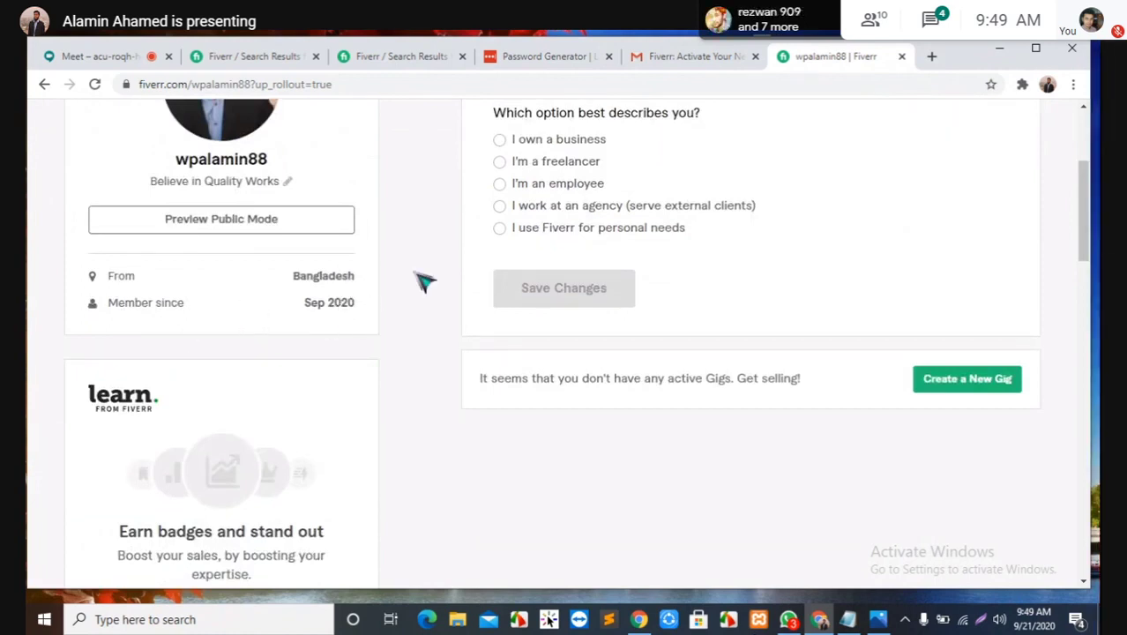
scroll(339, 331, down, 1)
scroll(289, 322, down, 1)
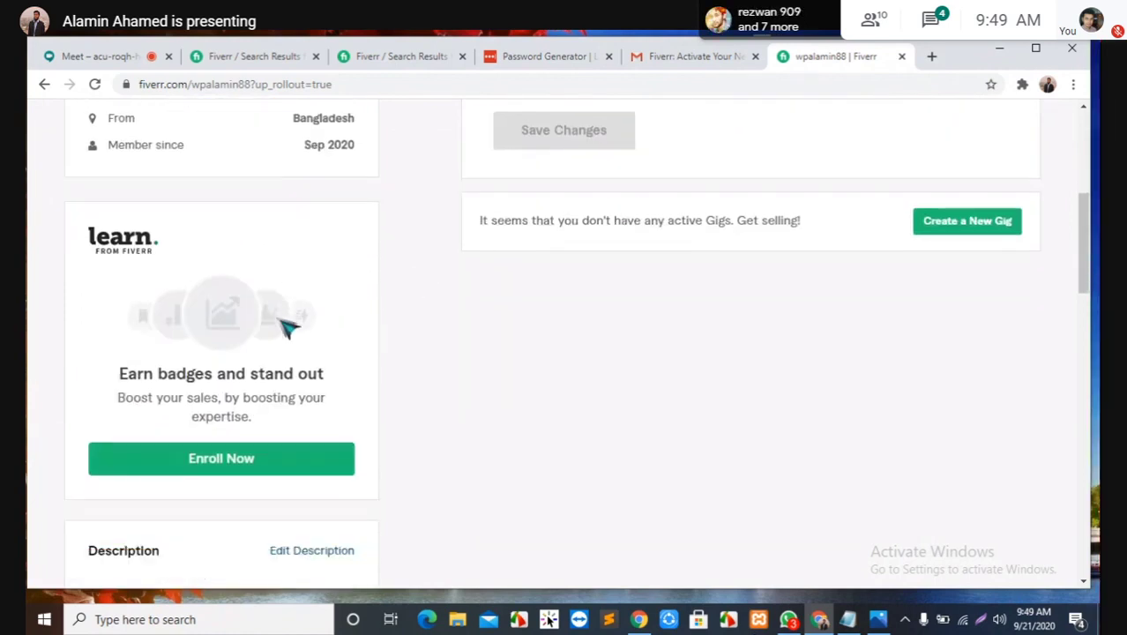
scroll(115, 422, down, 2)
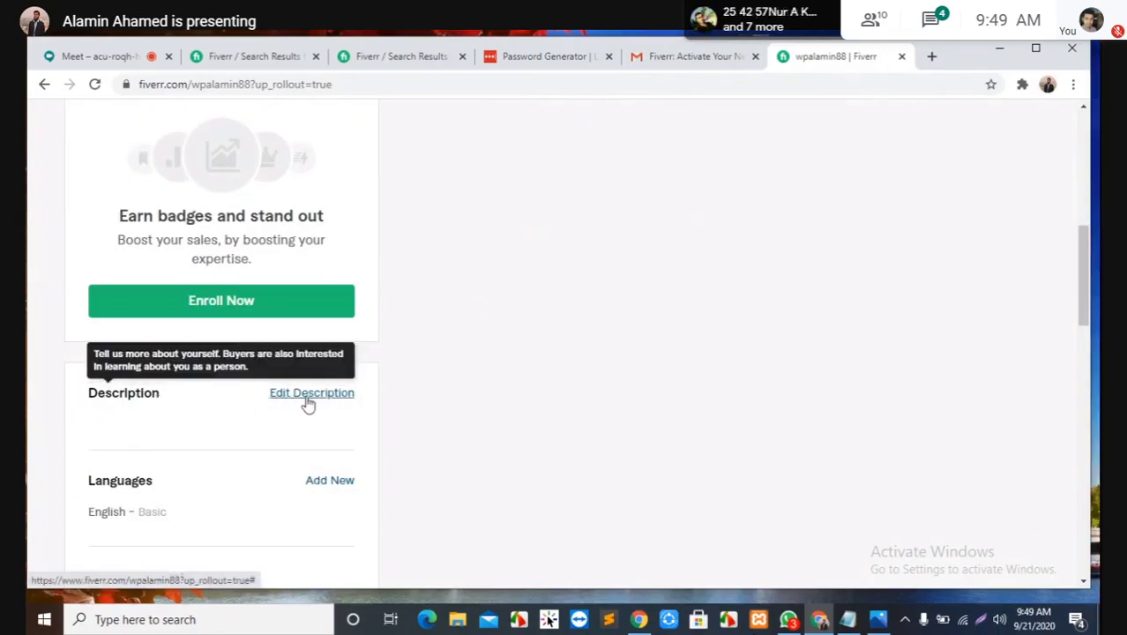
scroll(324, 418, up, 1)
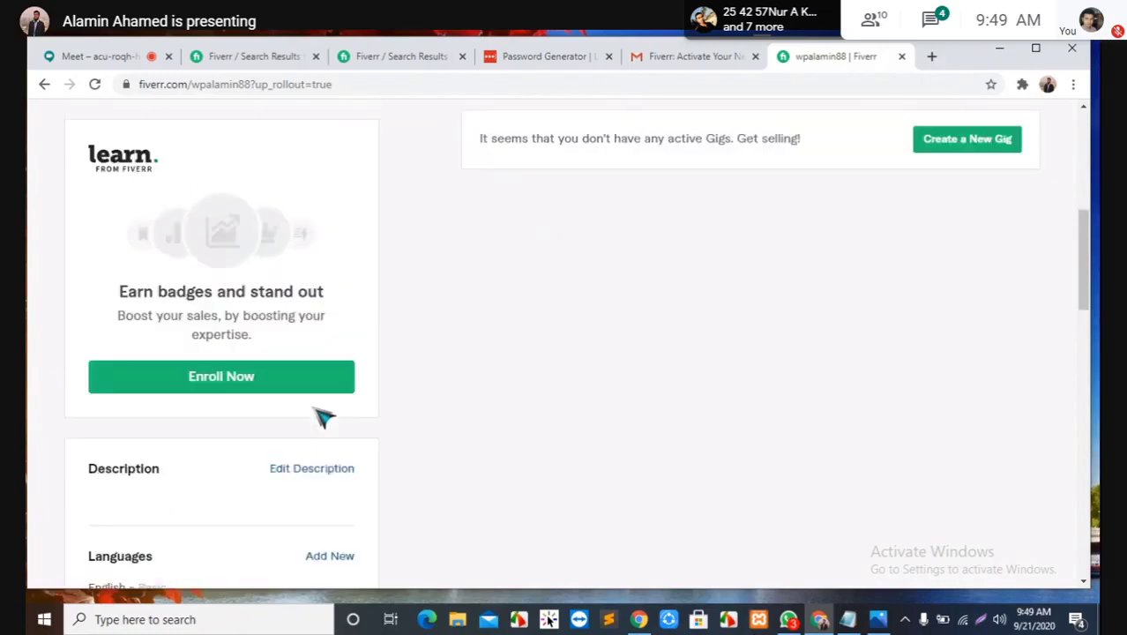
scroll(324, 418, up, 6)
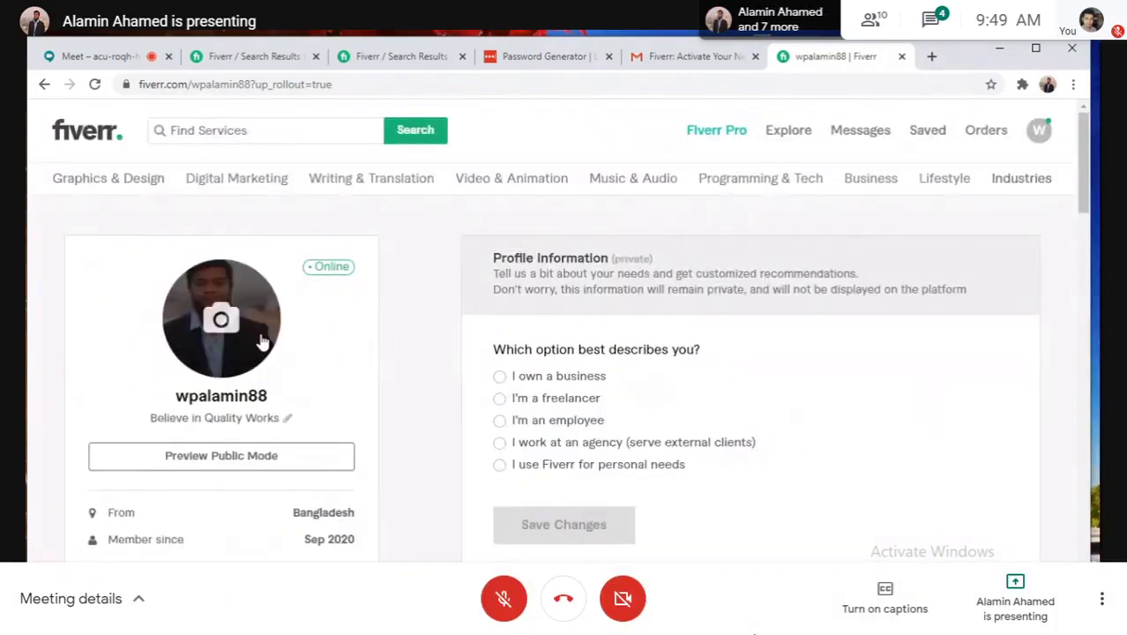
scroll(260, 339, down, 1)
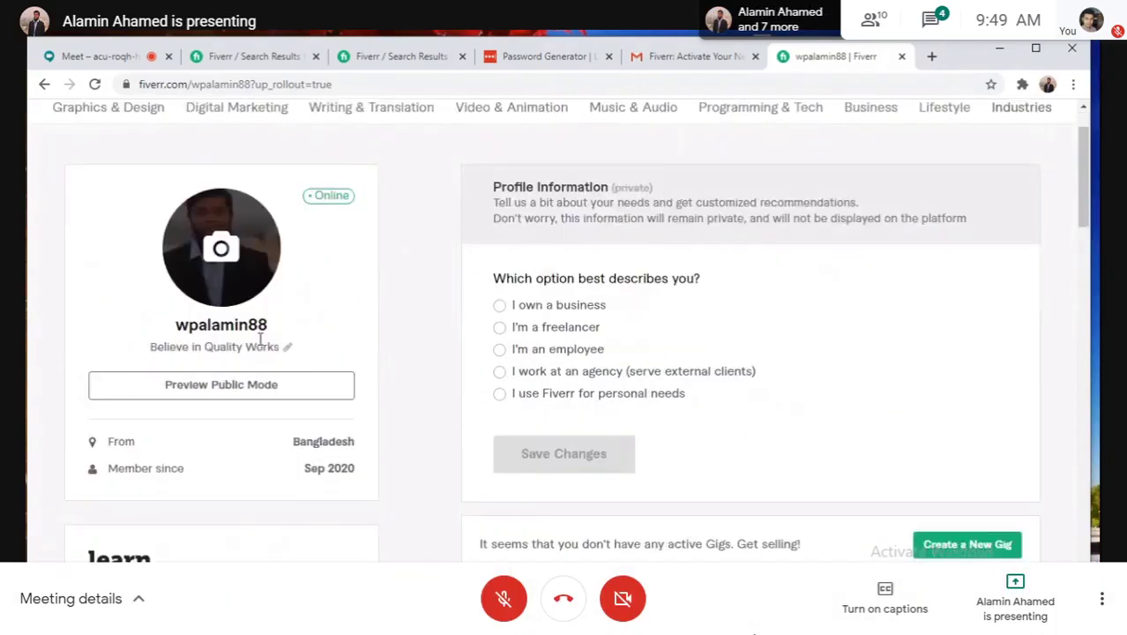
scroll(260, 339, down, 2)
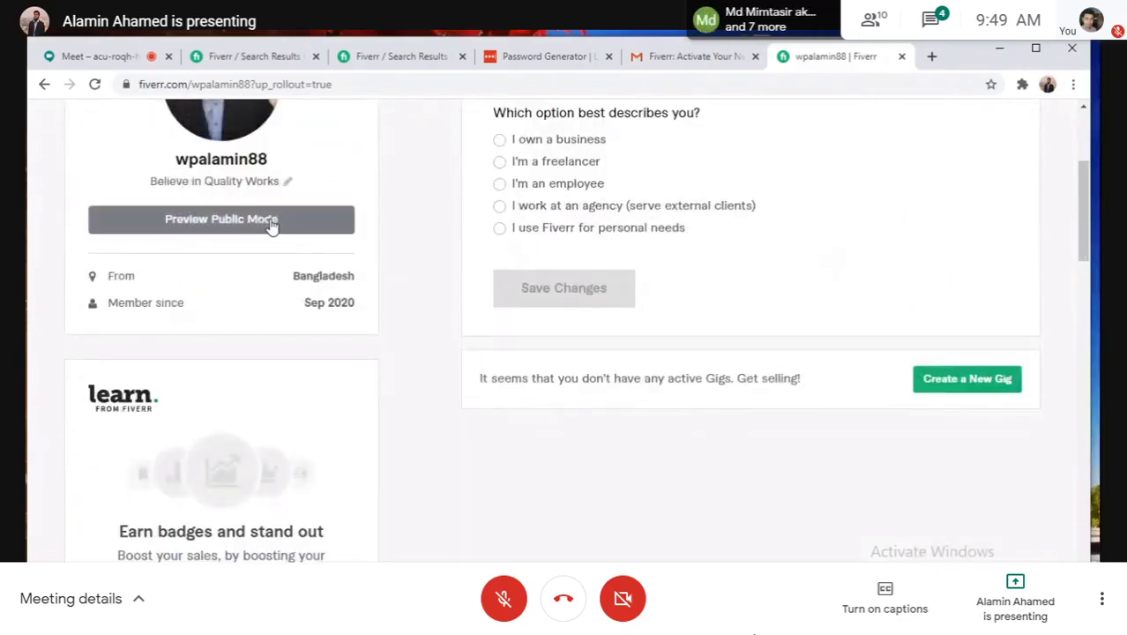
scroll(227, 295, down, 5)
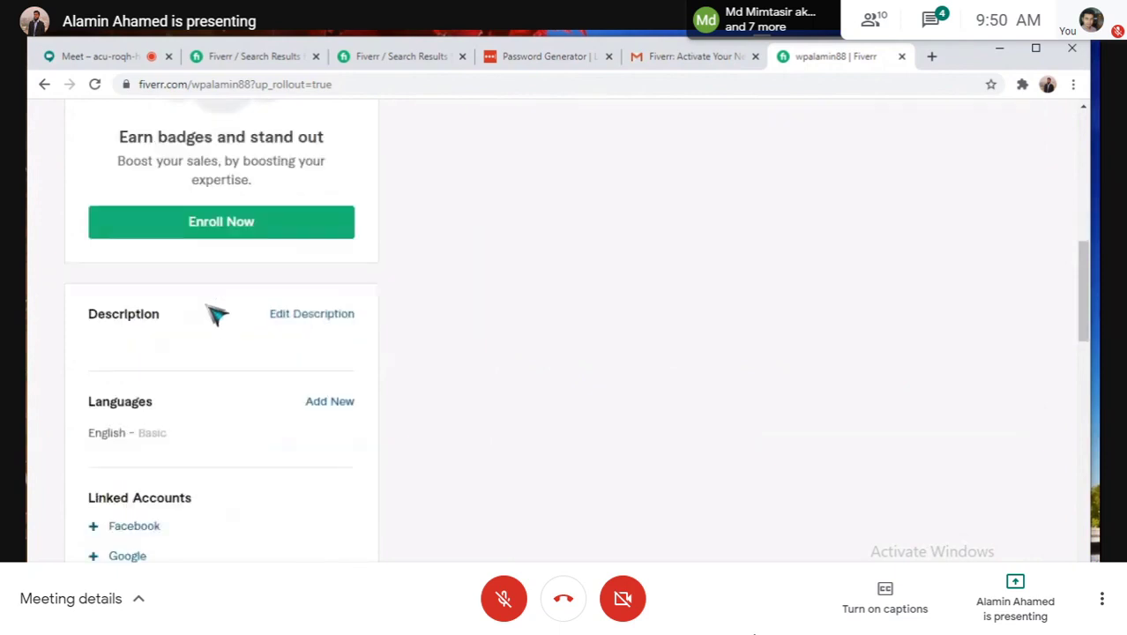
click(298, 317)
click(178, 384)
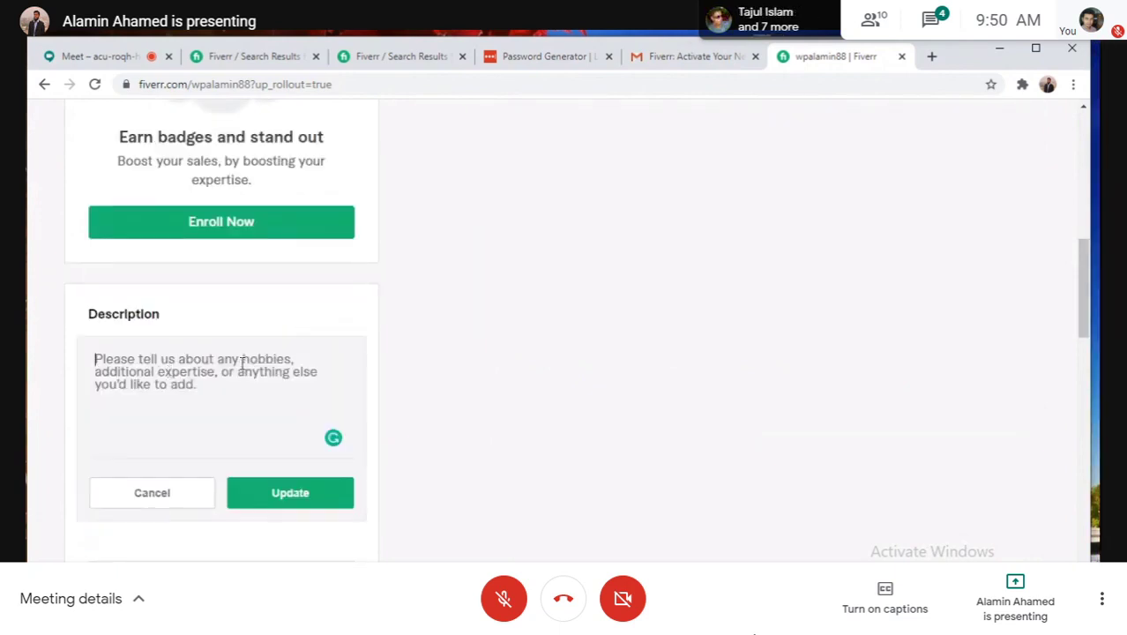
Take Google Meet out of full screen, then switch it back to full screen.
click(1112, 605)
click(1063, 353)
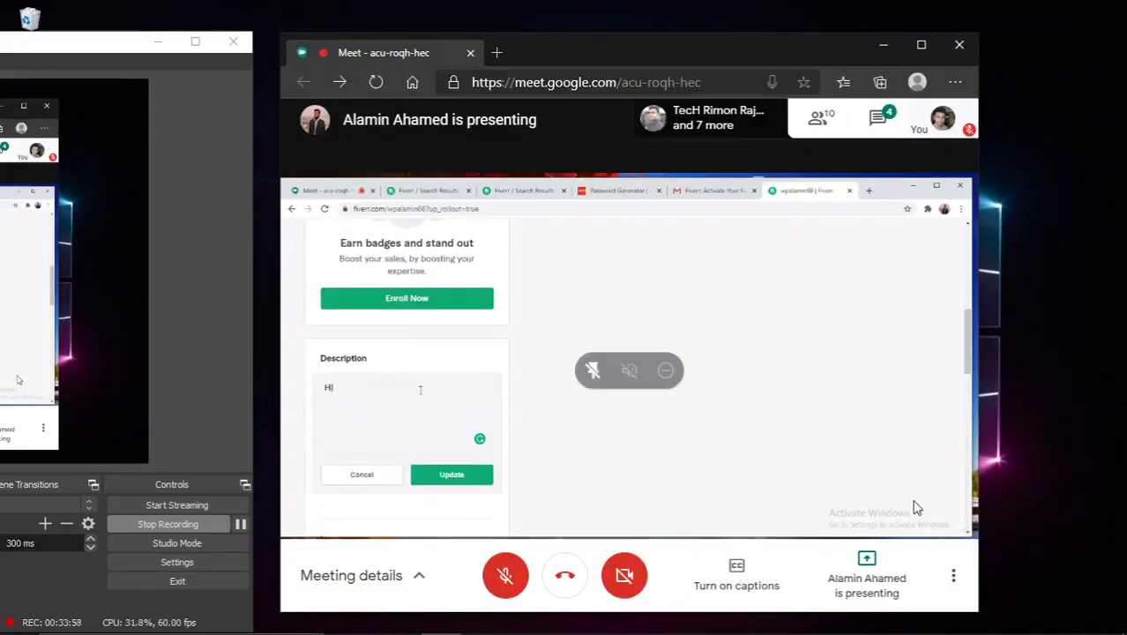
click(953, 575)
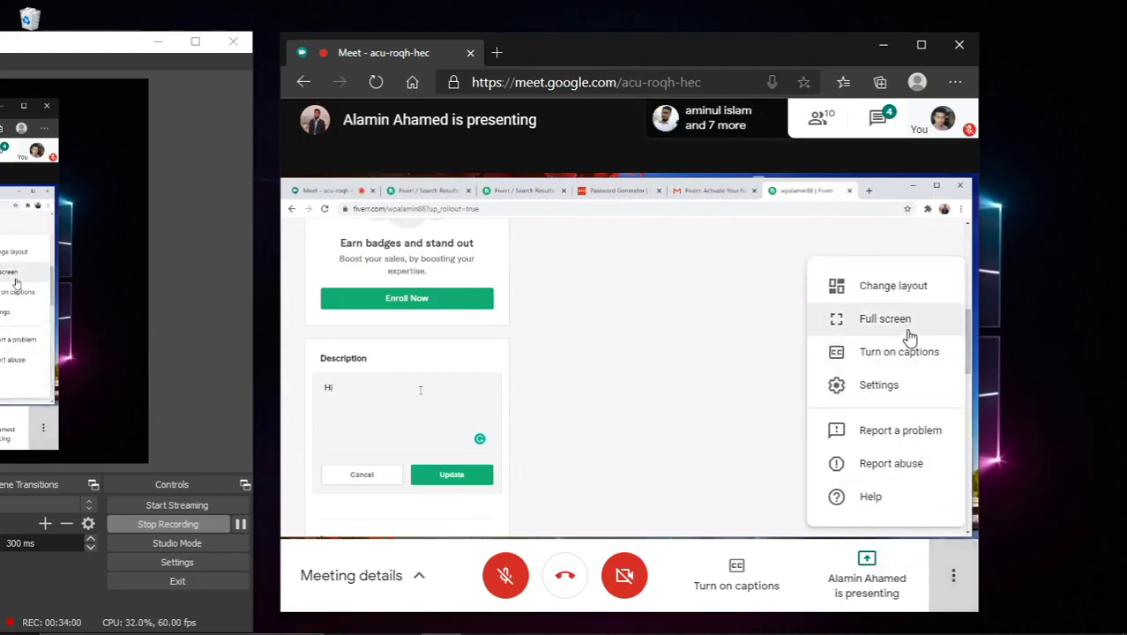
click(909, 319)
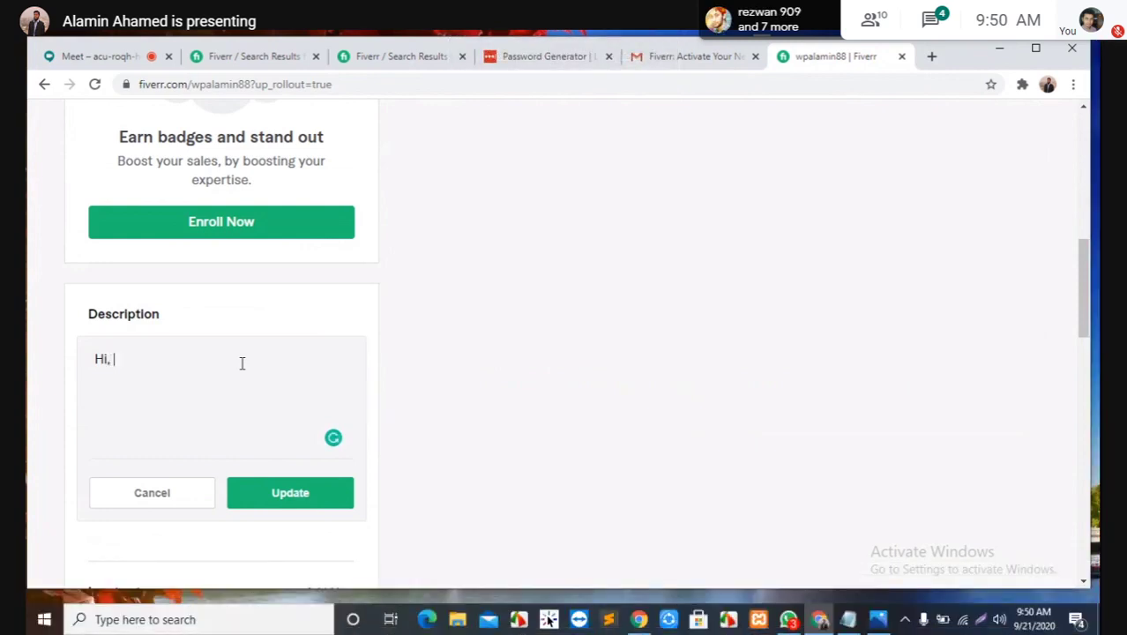
Write an introduction giving the seller's first name, then 'I have enough experience to work on'.
text('M)
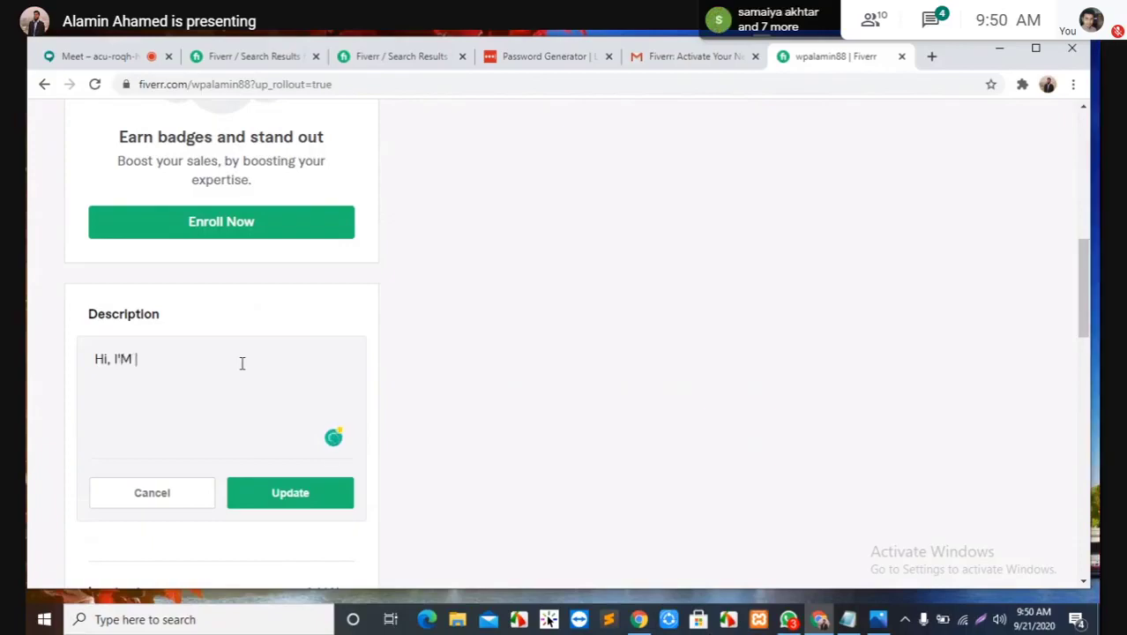
key(BackSpace)
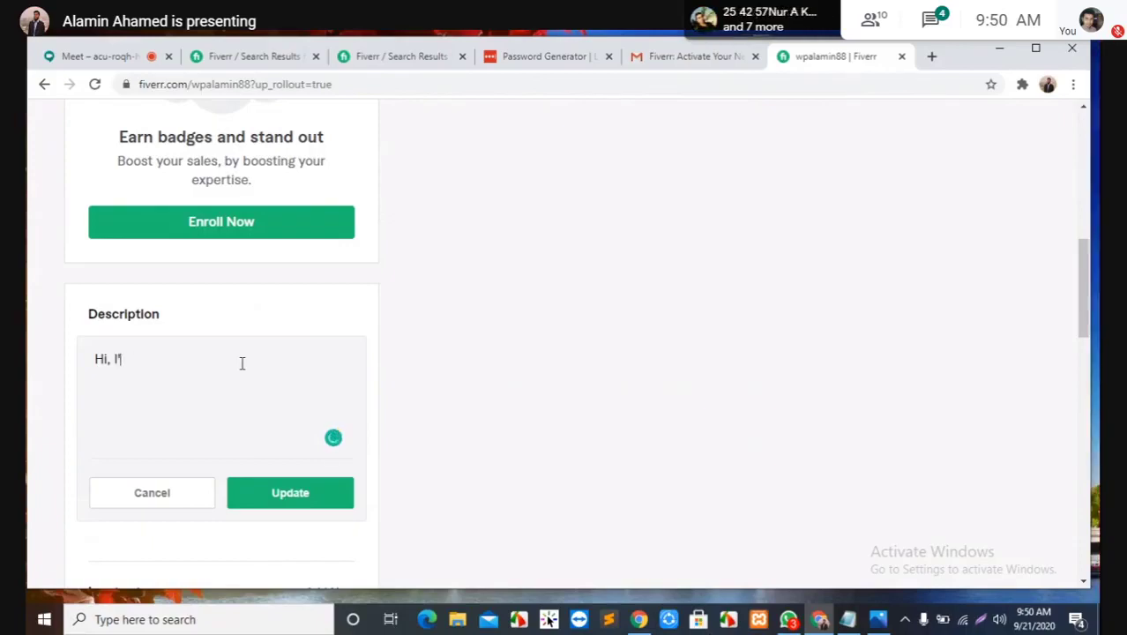
text(m Alamin)
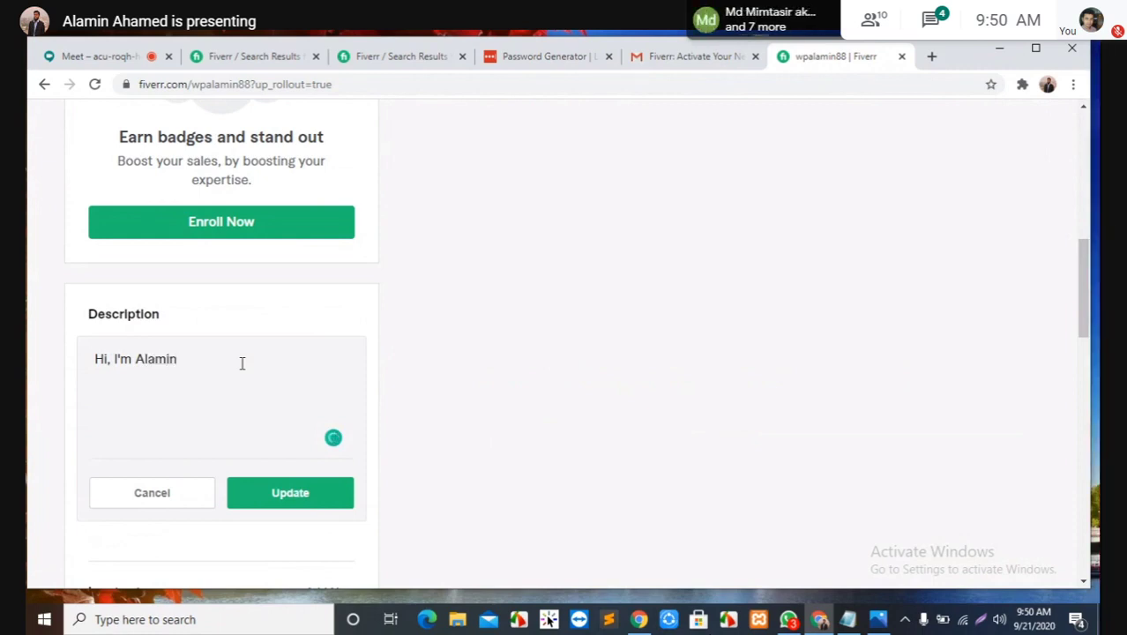
text(I have eno)
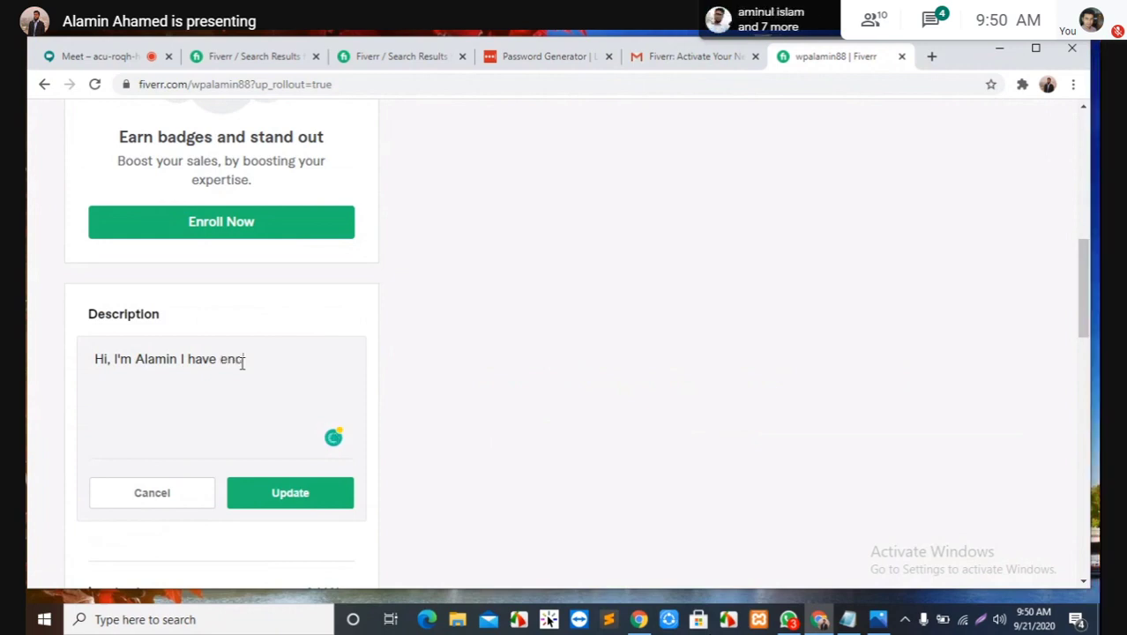
text(gh E)
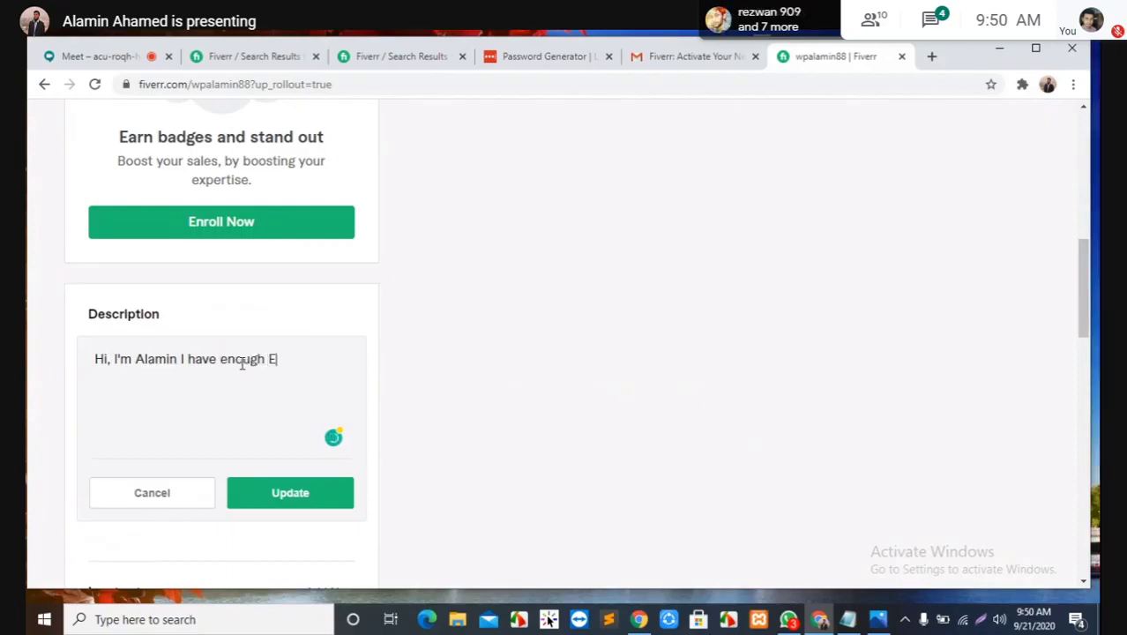
key(BackSpace)
key(BackSpace)
text(experience)
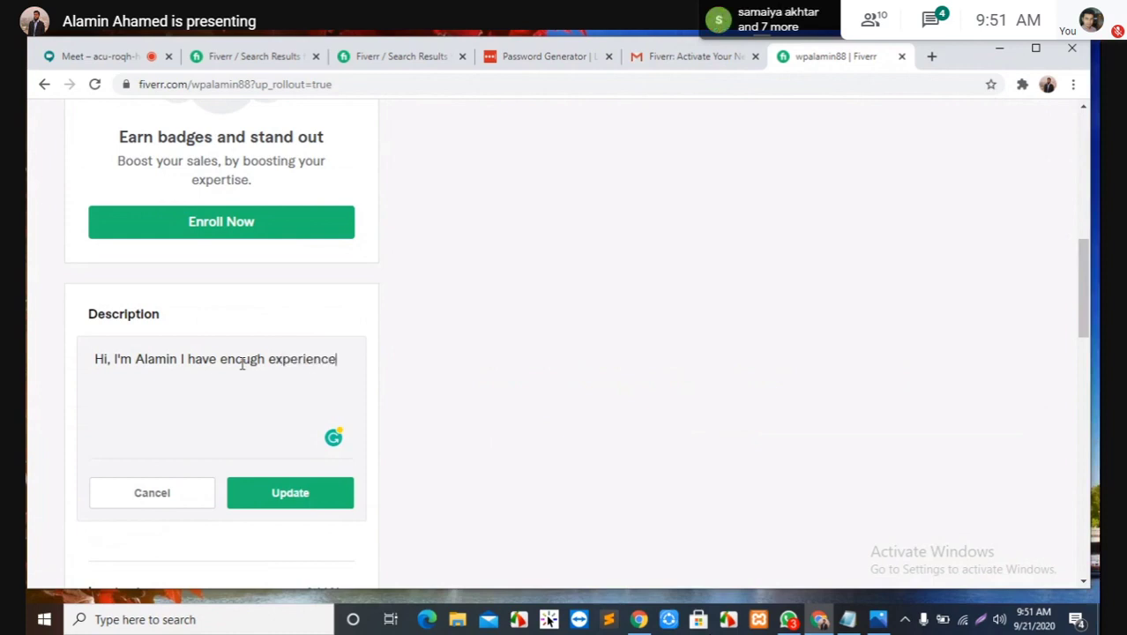
text( to w)
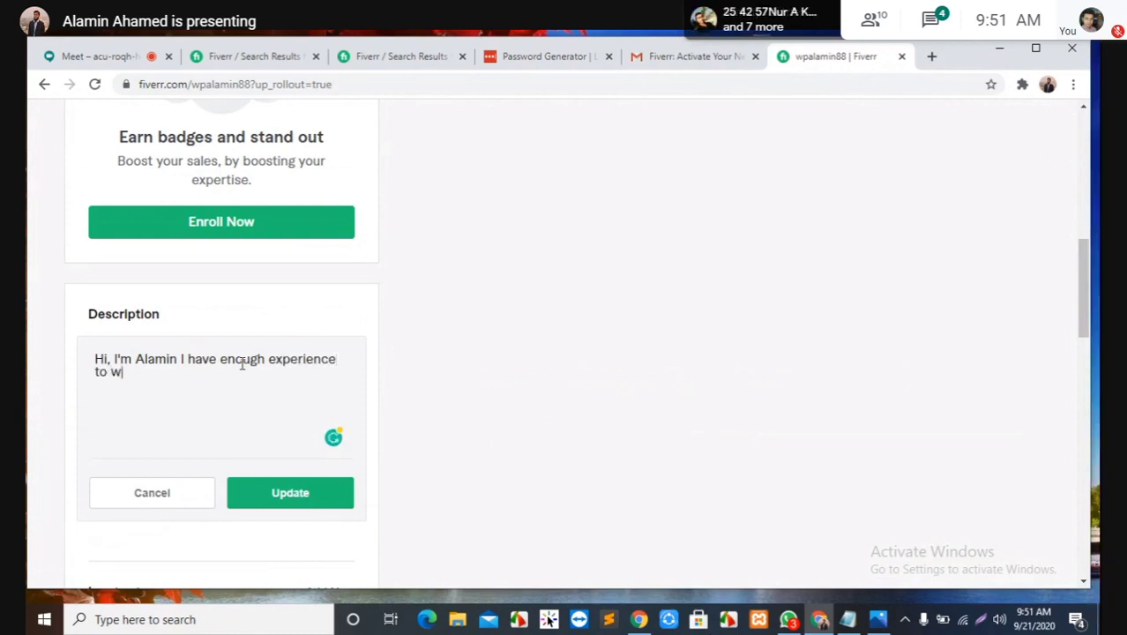
text(ork on)
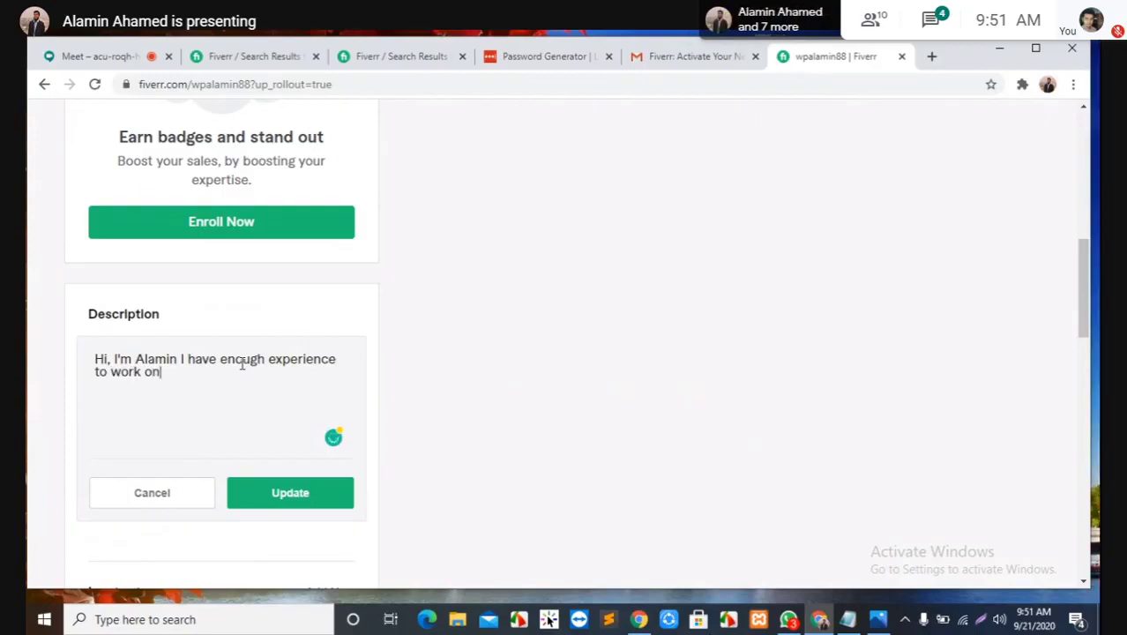
Continue the description with 'various kind of webdesign', fixing typos along the way.
text(var)
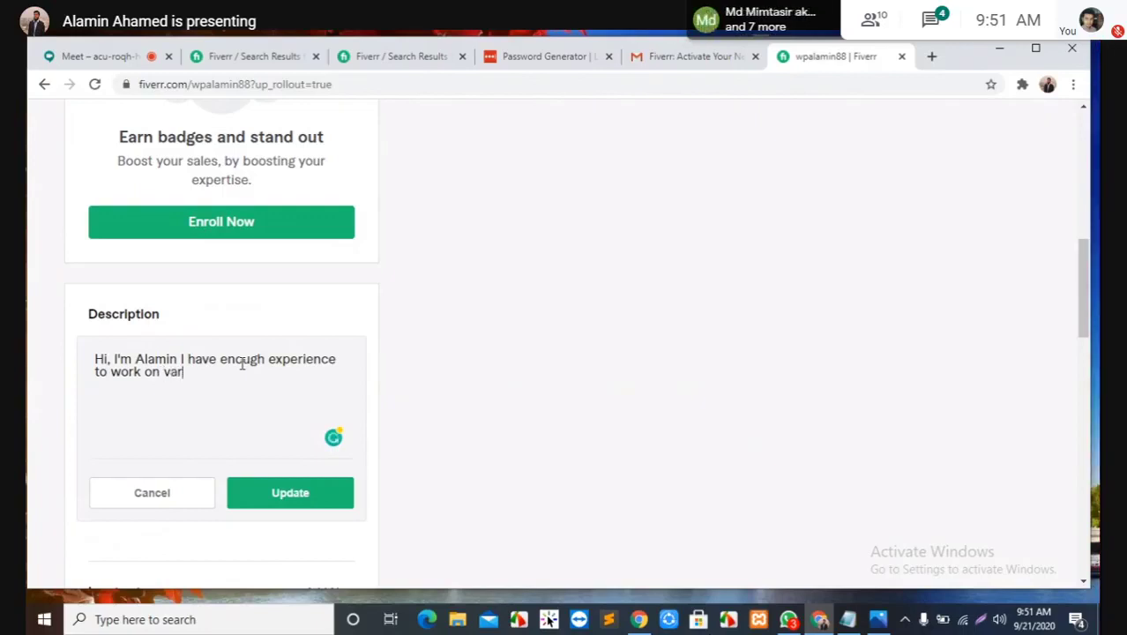
text(ious)
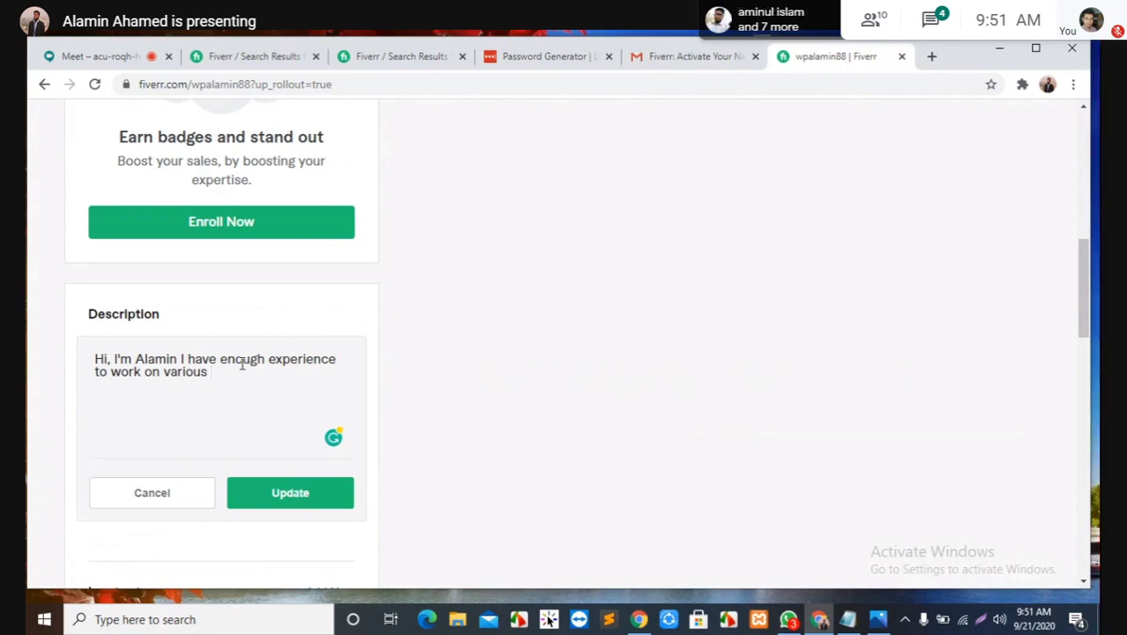
text(nd of webs)
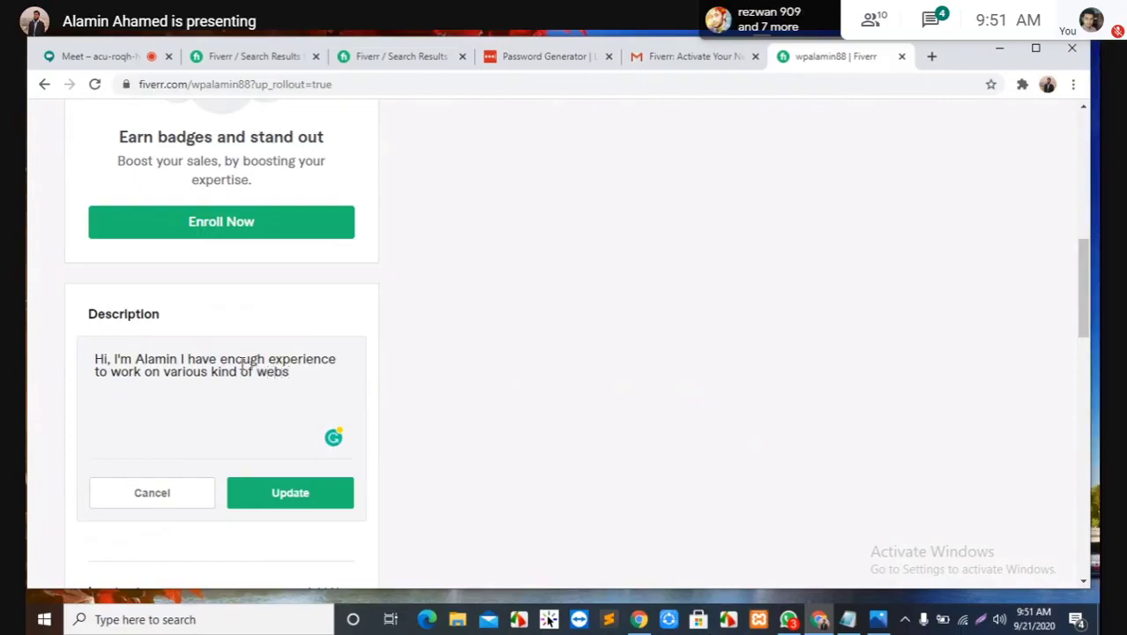
key(BackSpace)
text(design $)
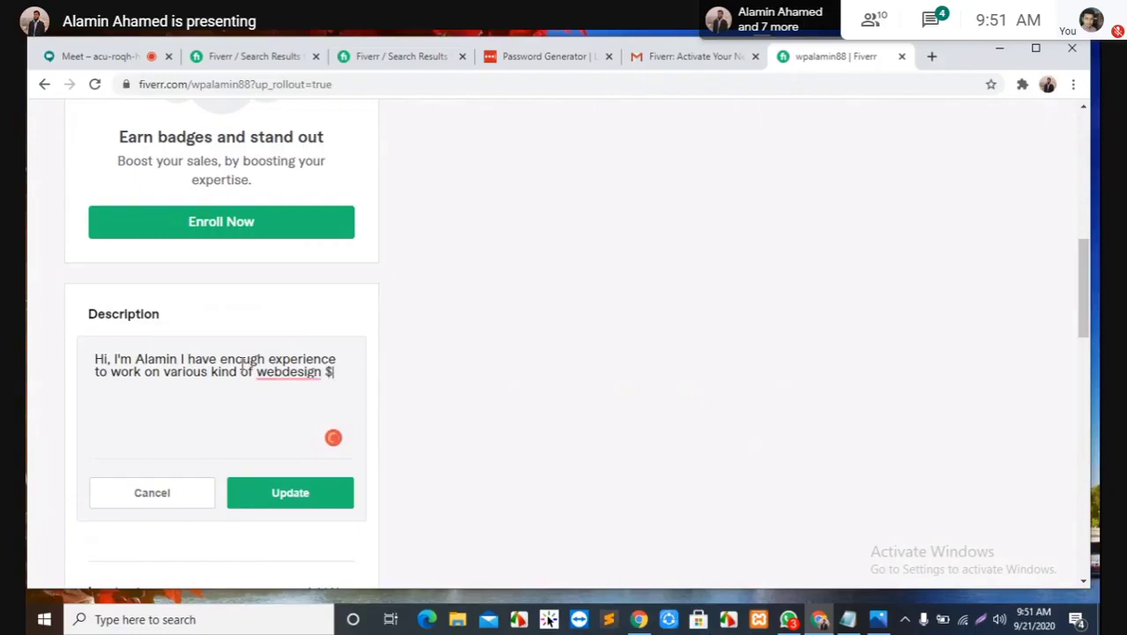
key(BackSpace)
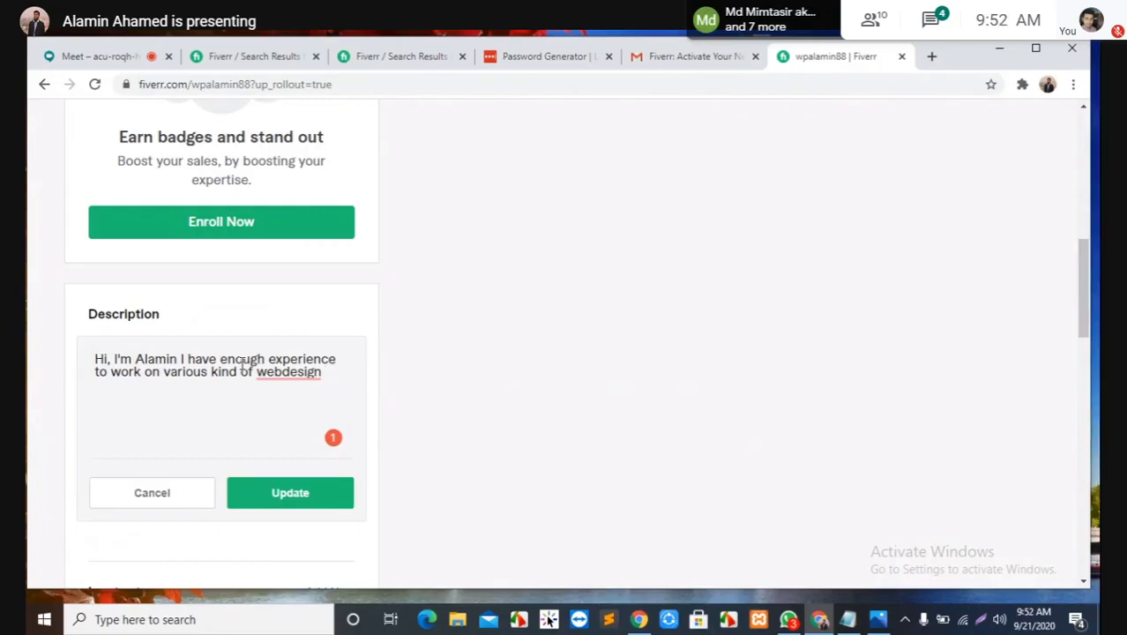
text(7)
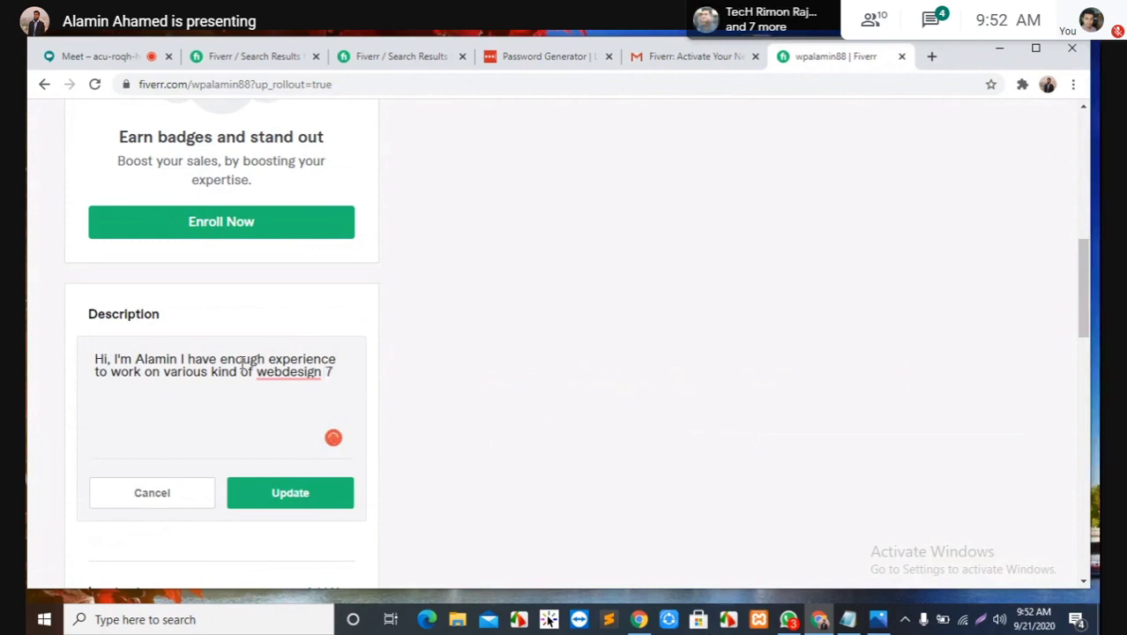
scroll(241, 379, up, 1)
Replace the stray 7 with '& development .' to finish the description, then unmute Meet.
scroll(546, 401, down, 2)
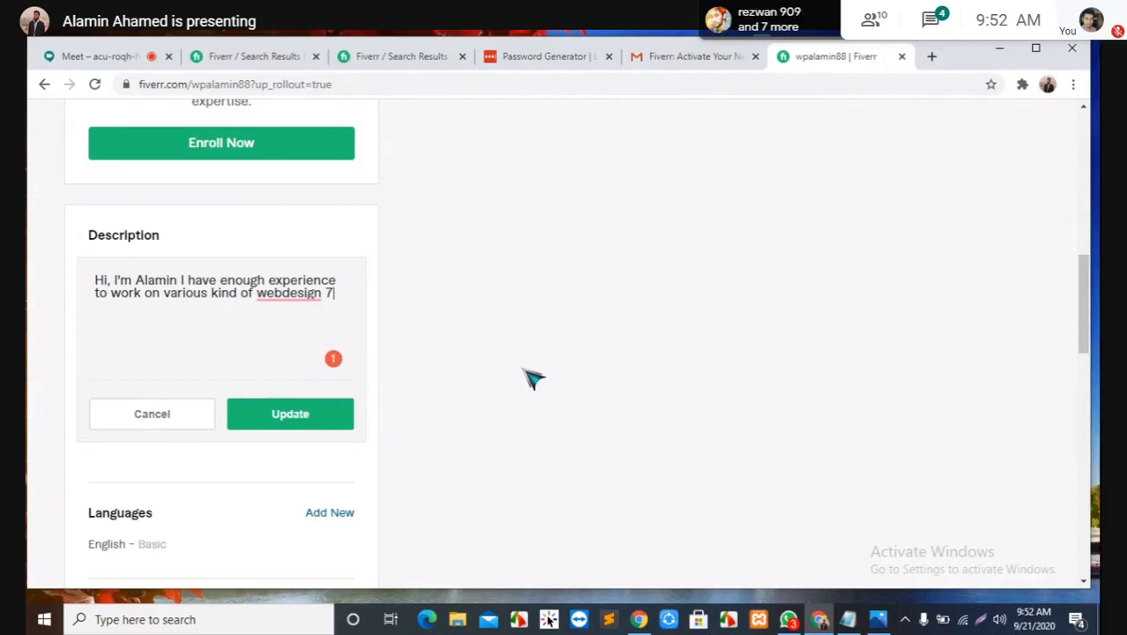
key(BackSpace)
text(&)
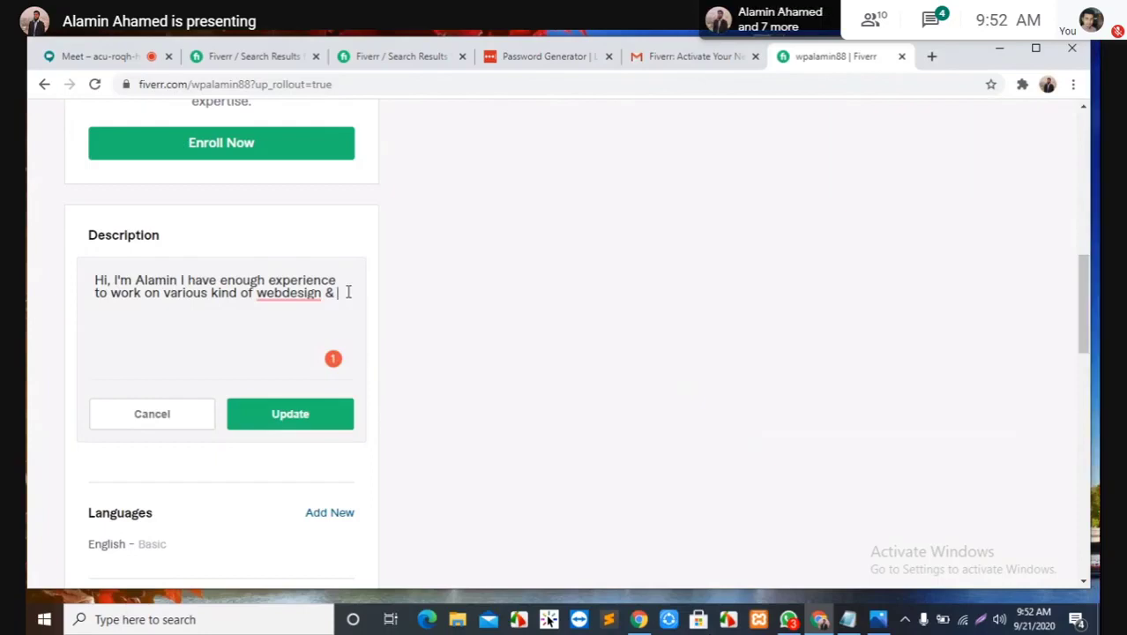
text(de)
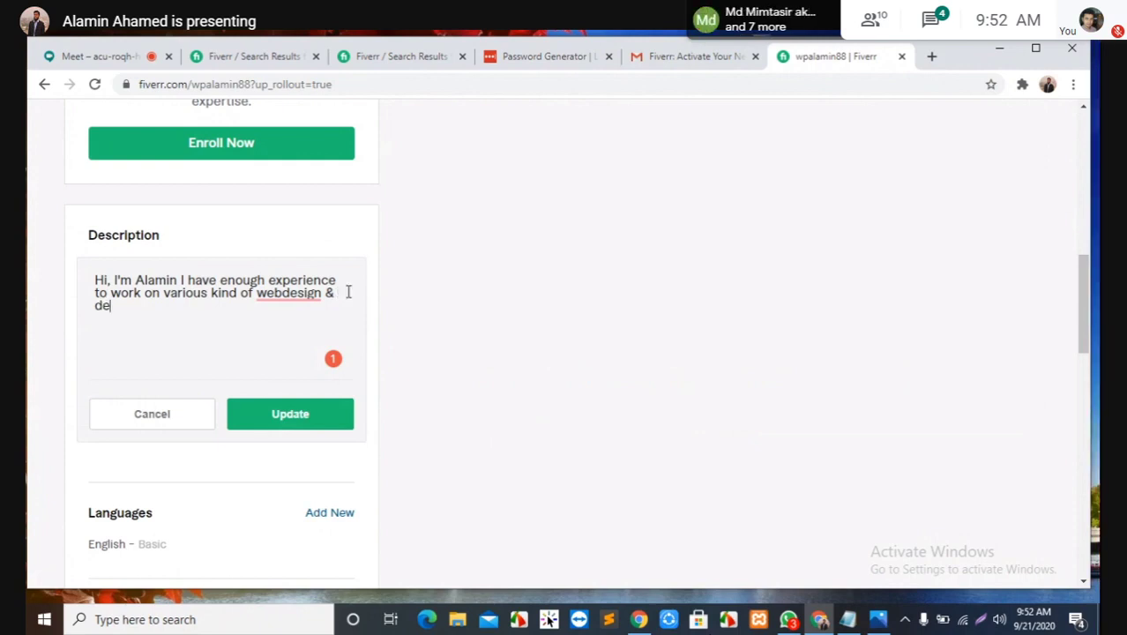
text(velopment)
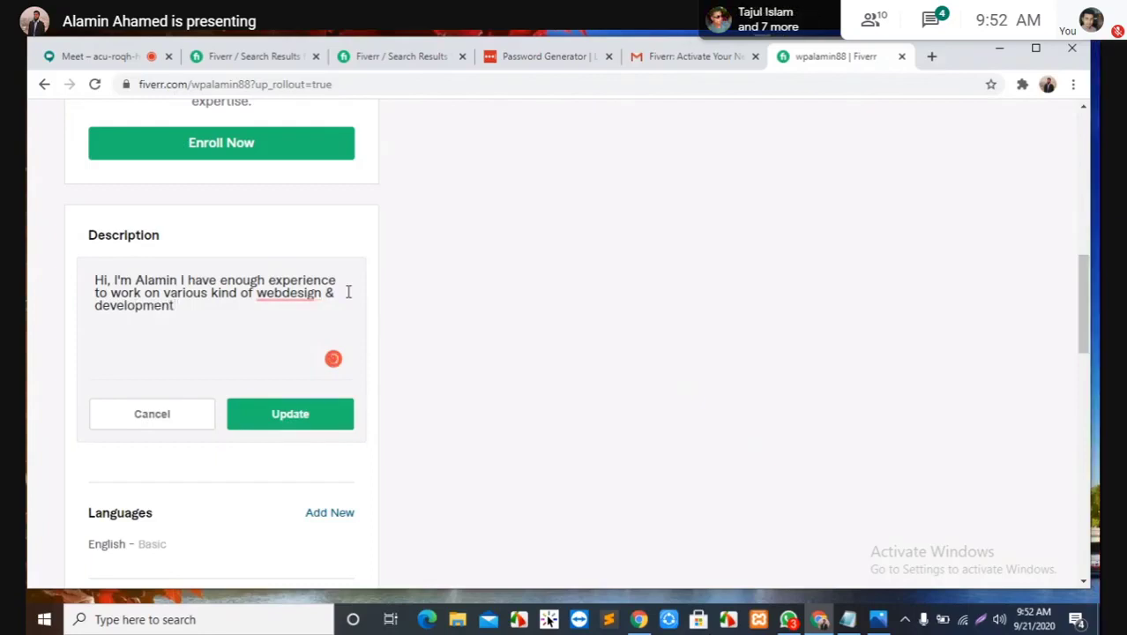
text( .)
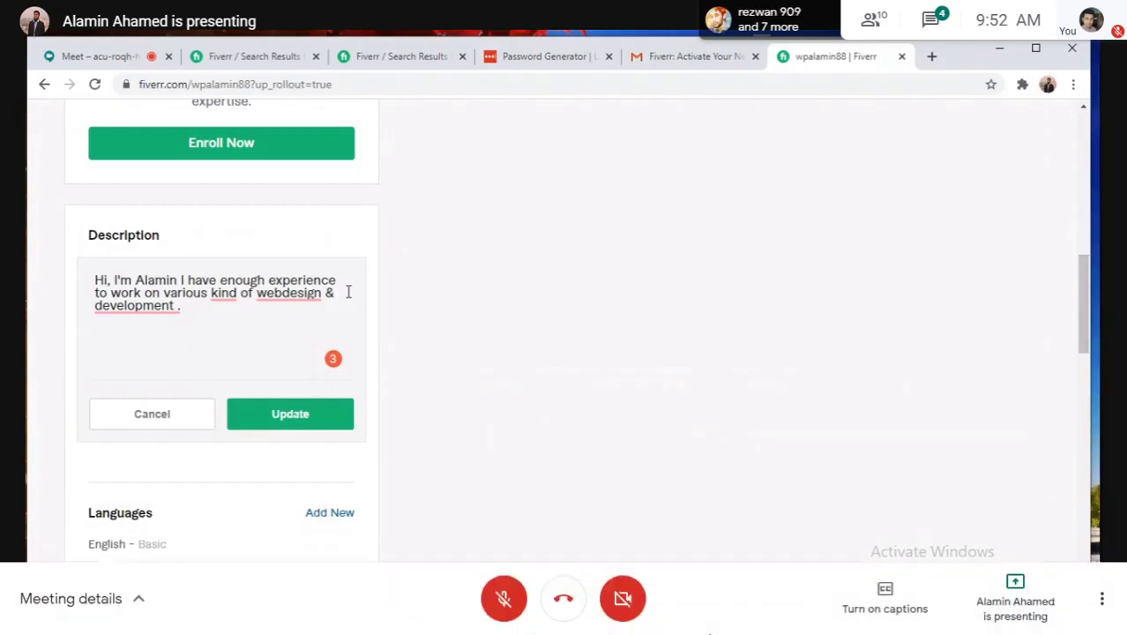
key(ctrl+d)
key(ctrl+d)
Continue the description with 'i always love to work on wordpress customization,', fixing a typo.
text(i al)
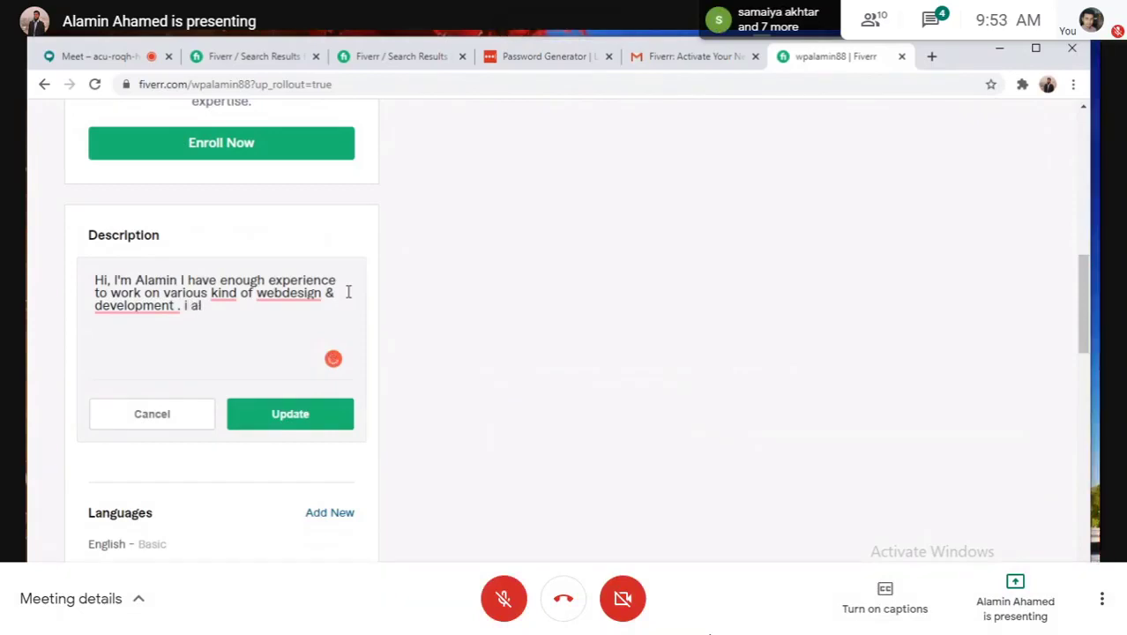
text(ways )
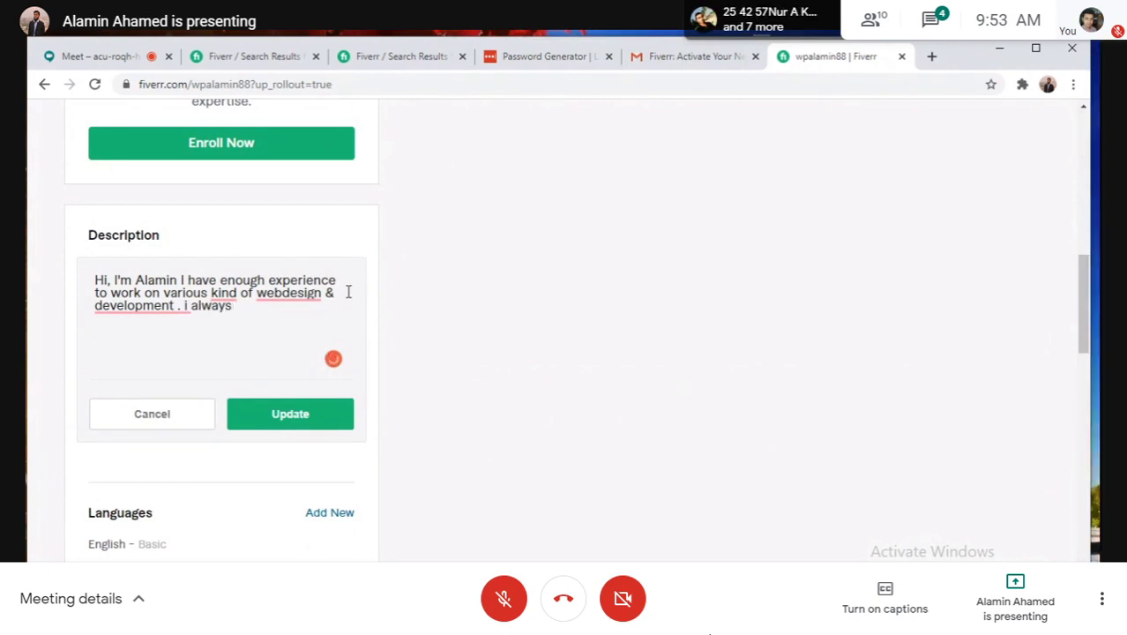
text(love )
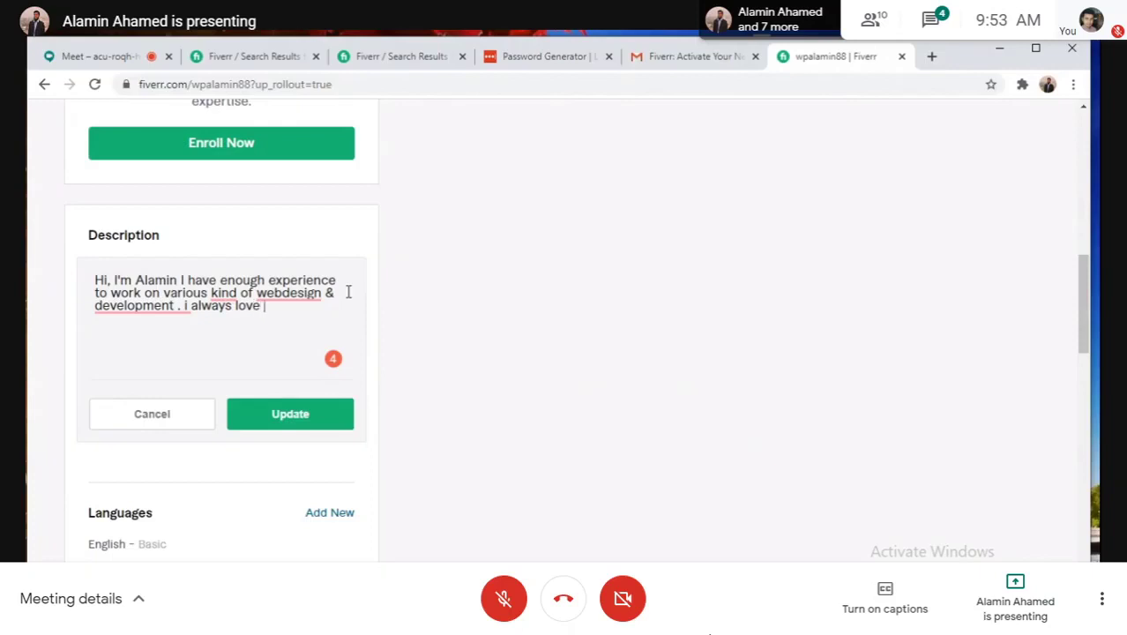
text(to wo)
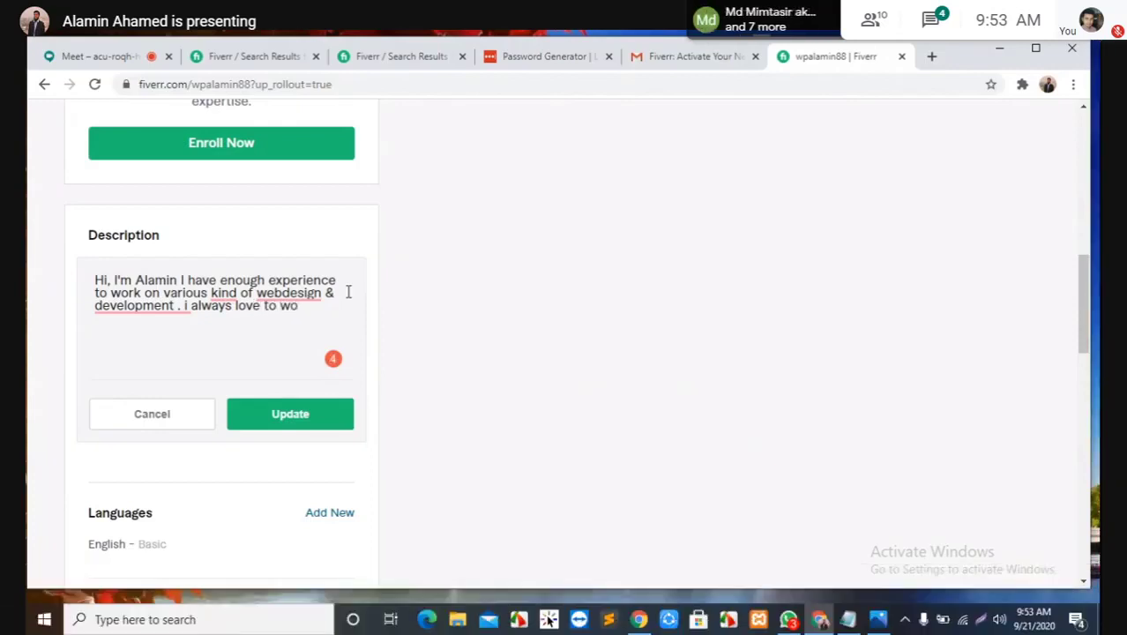
text(rk)
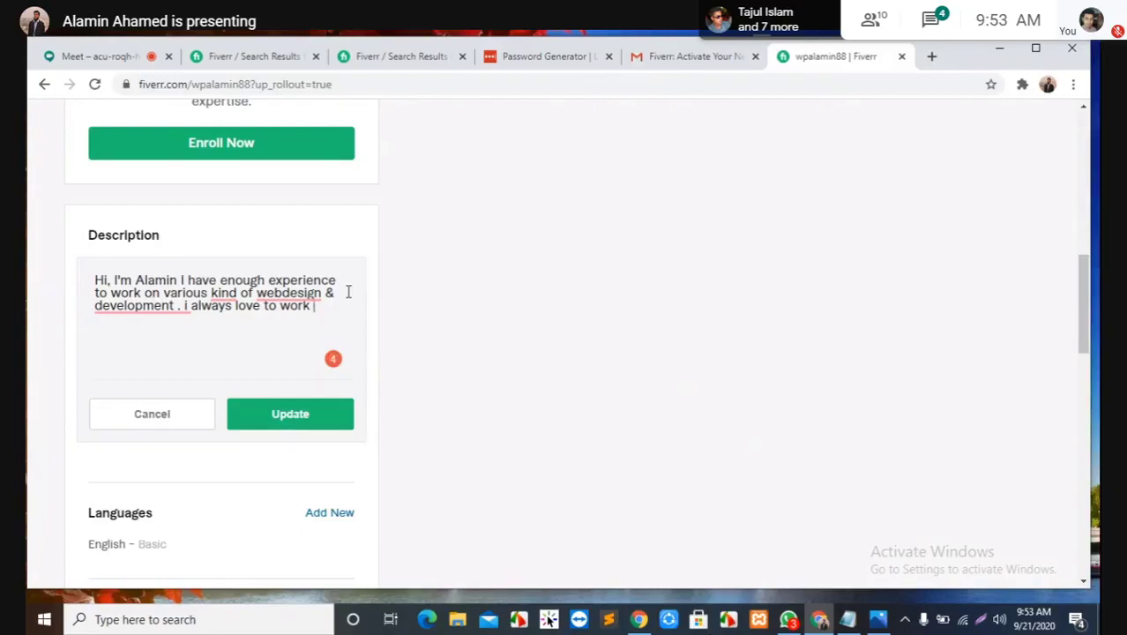
text(on)
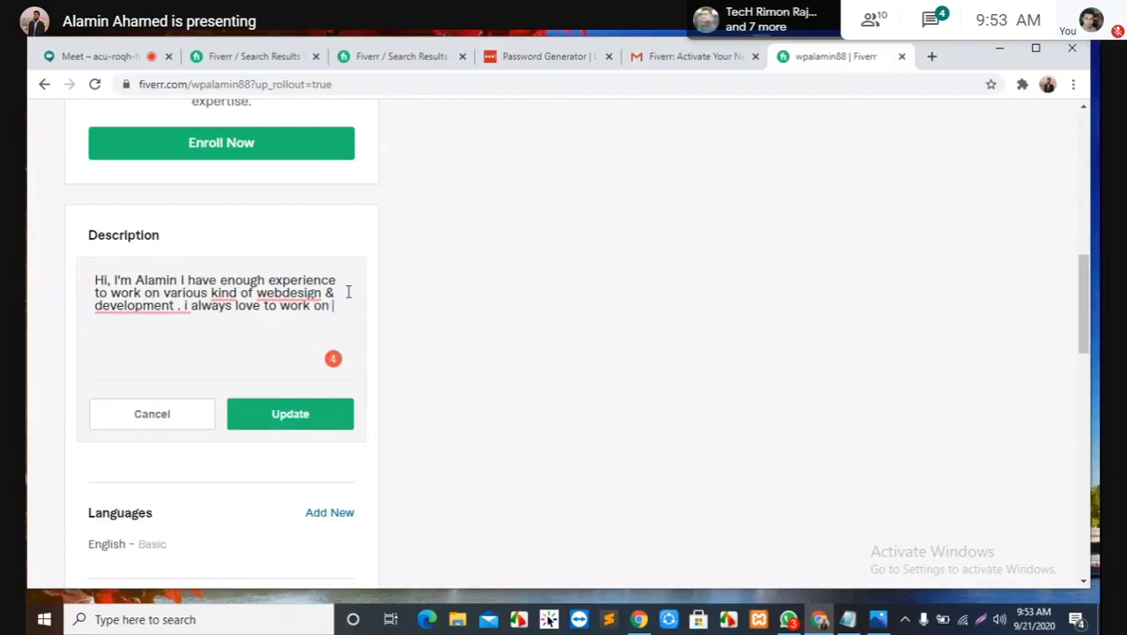
text( eot)
key(BackSpace)
key(BackSpace)
key(BackSpace)
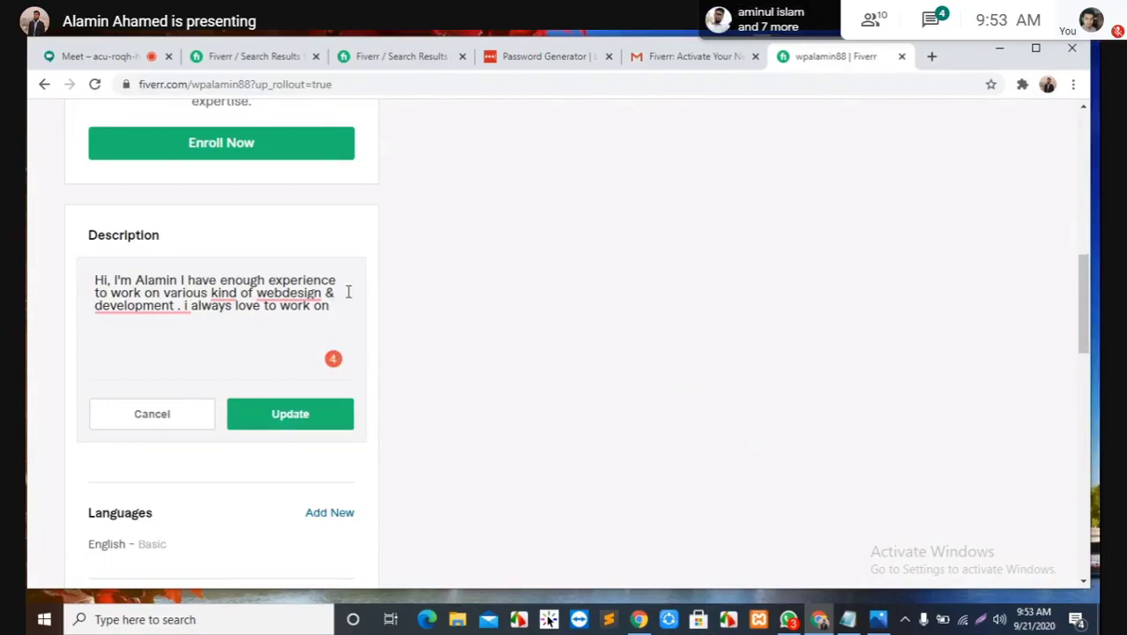
text(wordpress)
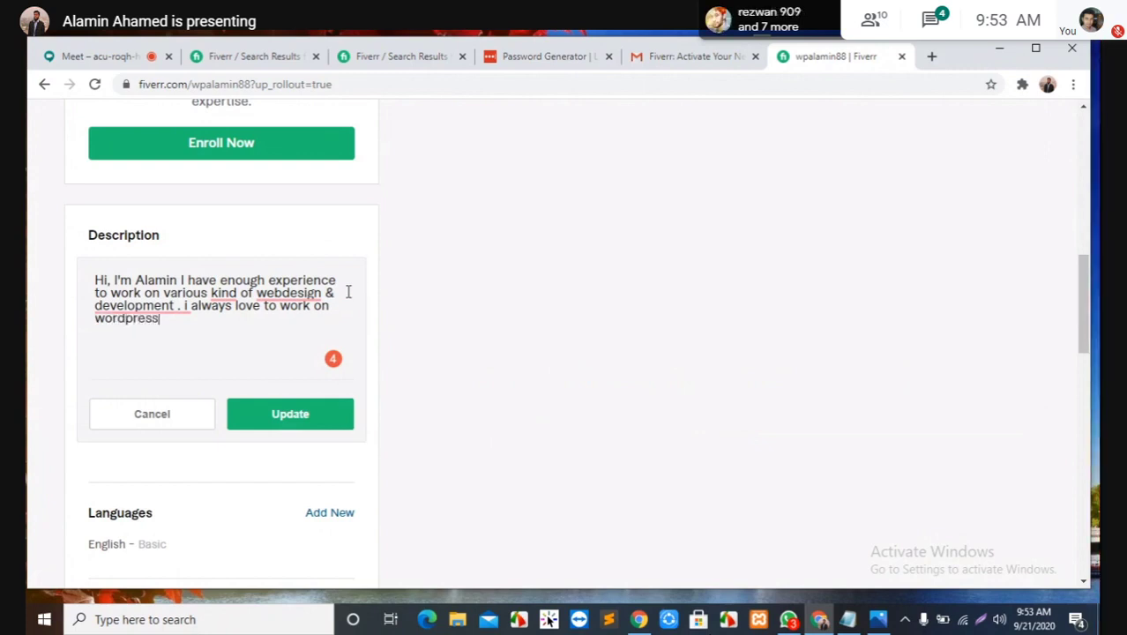
text( custom)
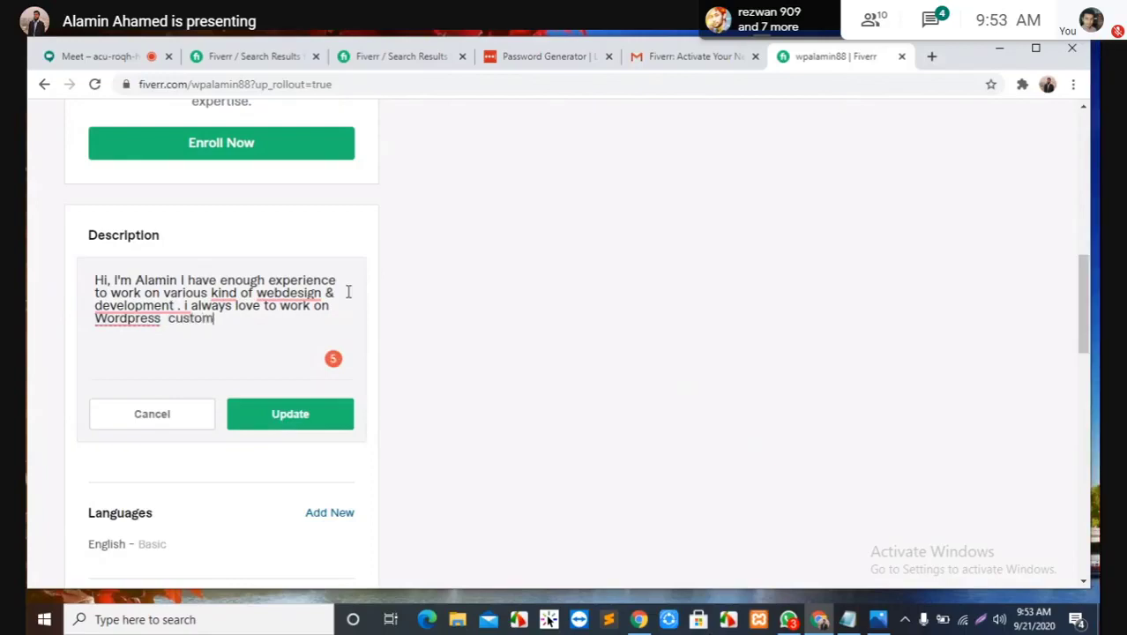
text(ization)
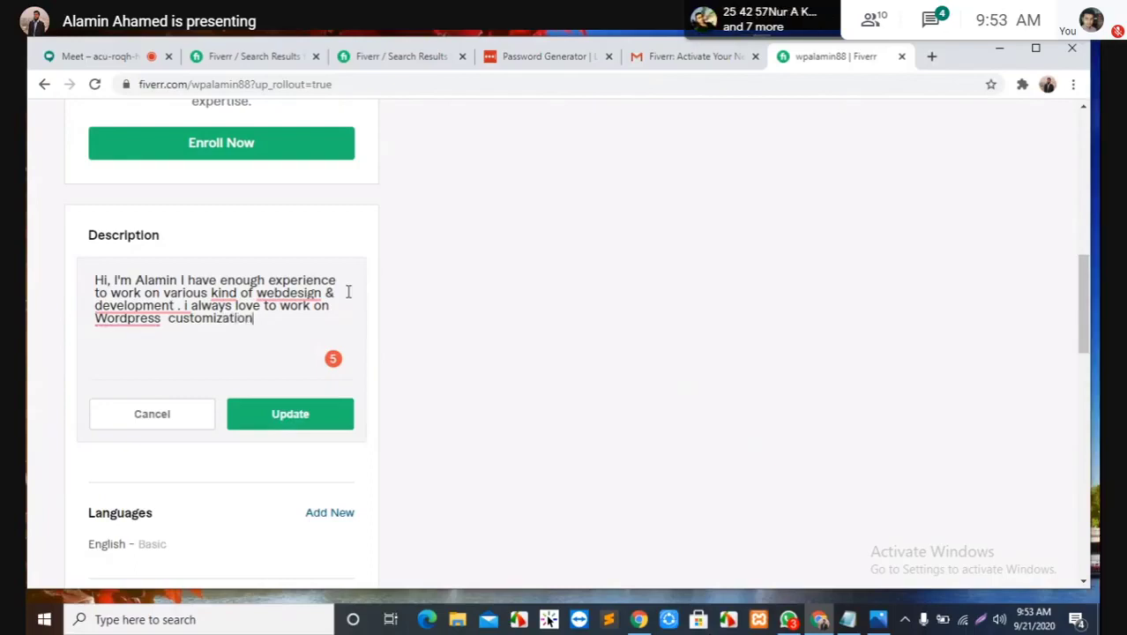
text(,)
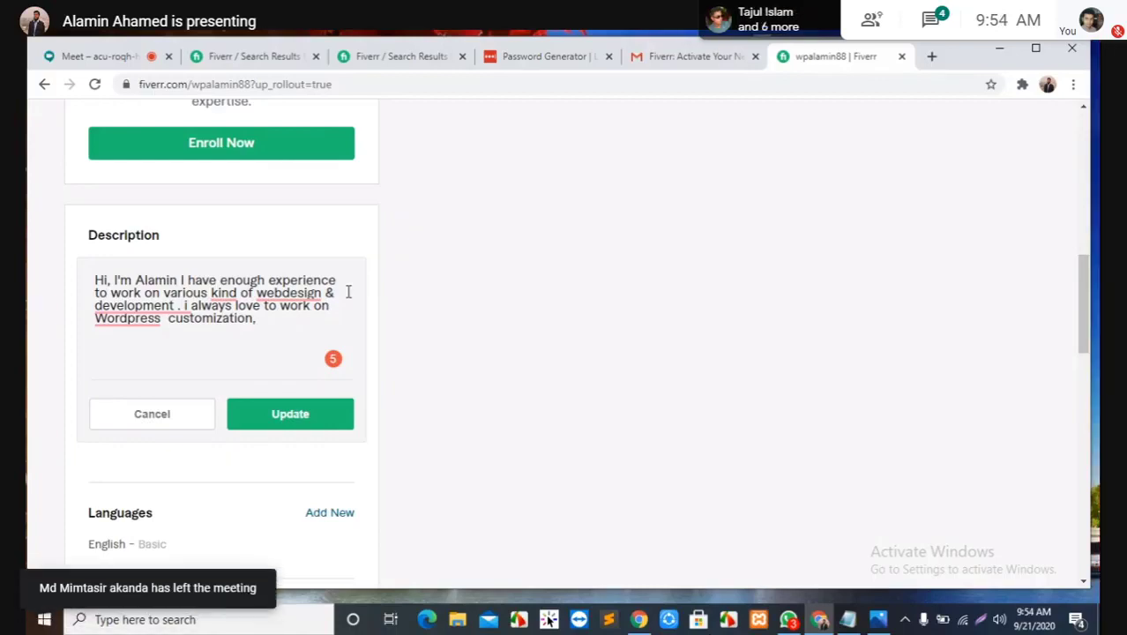
click(81, 57)
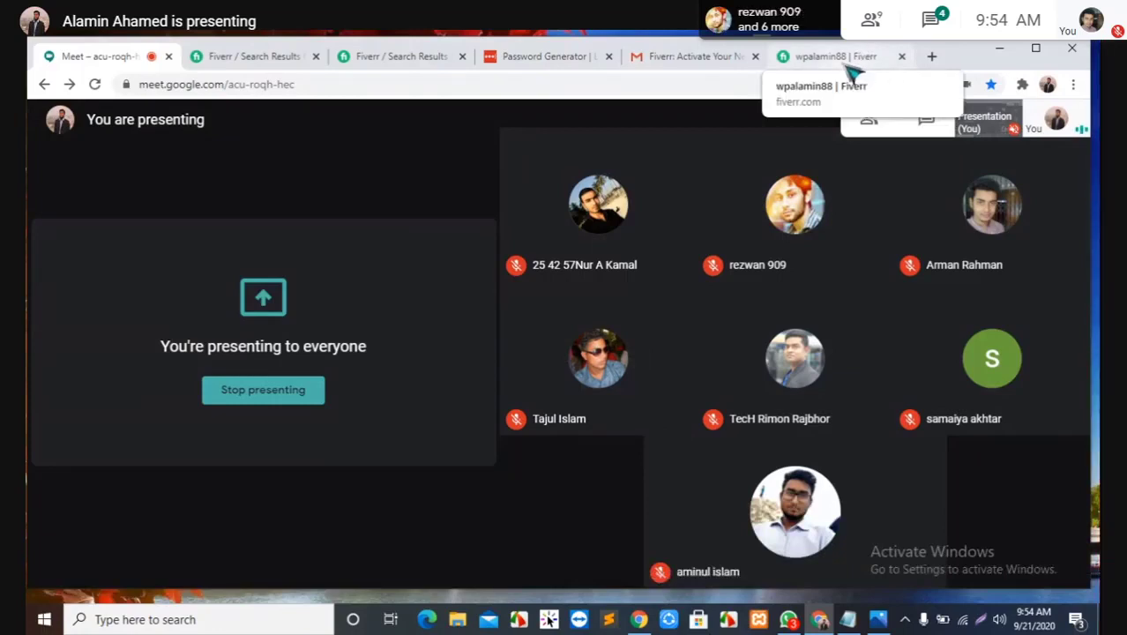
Return to the Fiverr profile and place the cursor at the end of the Description text.
click(842, 58)
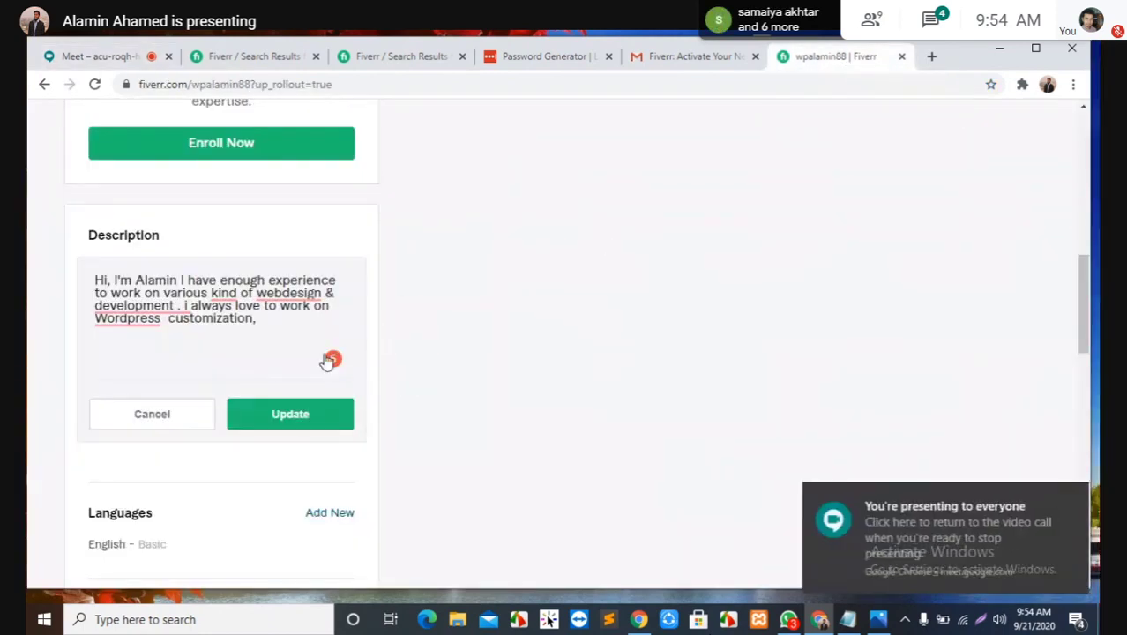
click(298, 342)
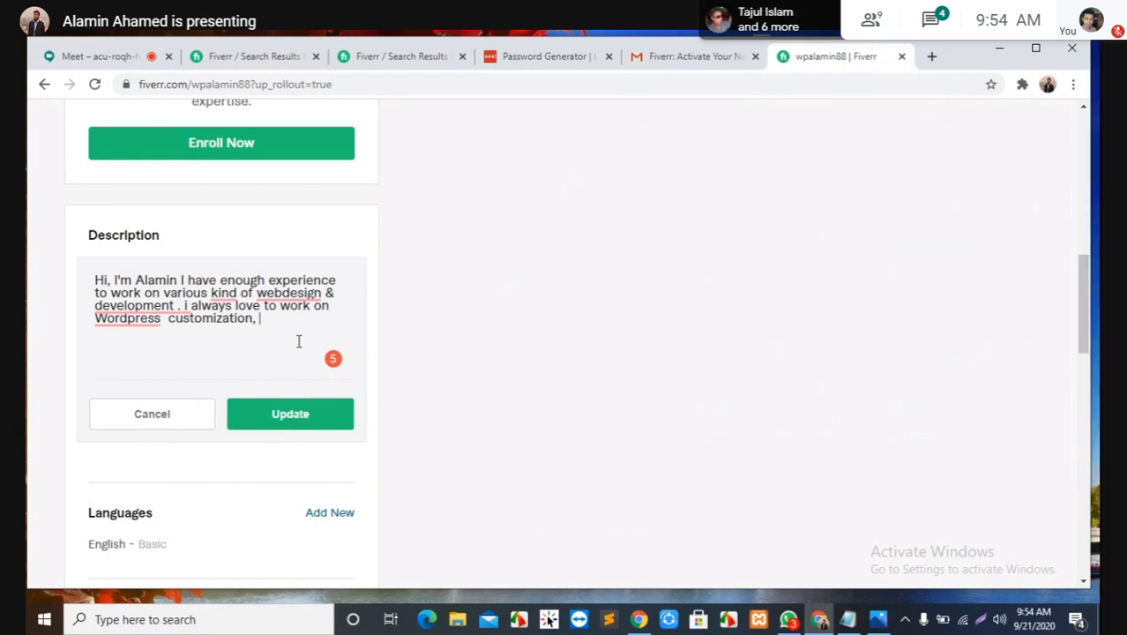
Add 'landing page Design, Bug fixing, Wp security, speed optimization' to the description, correcting typos.
text(landing)
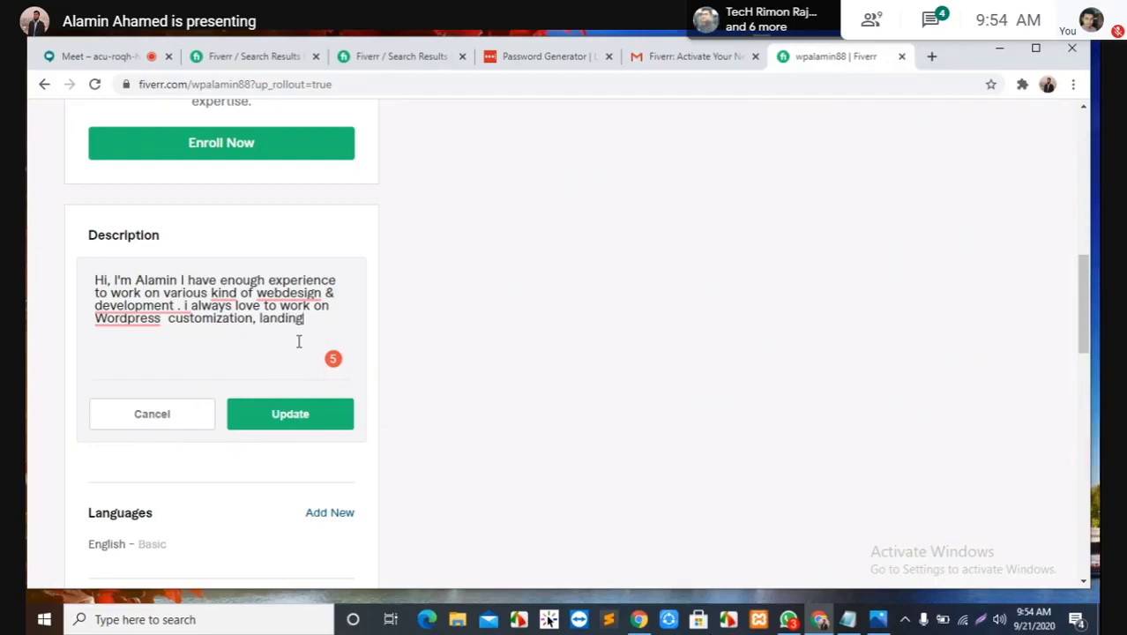
text( page Design)
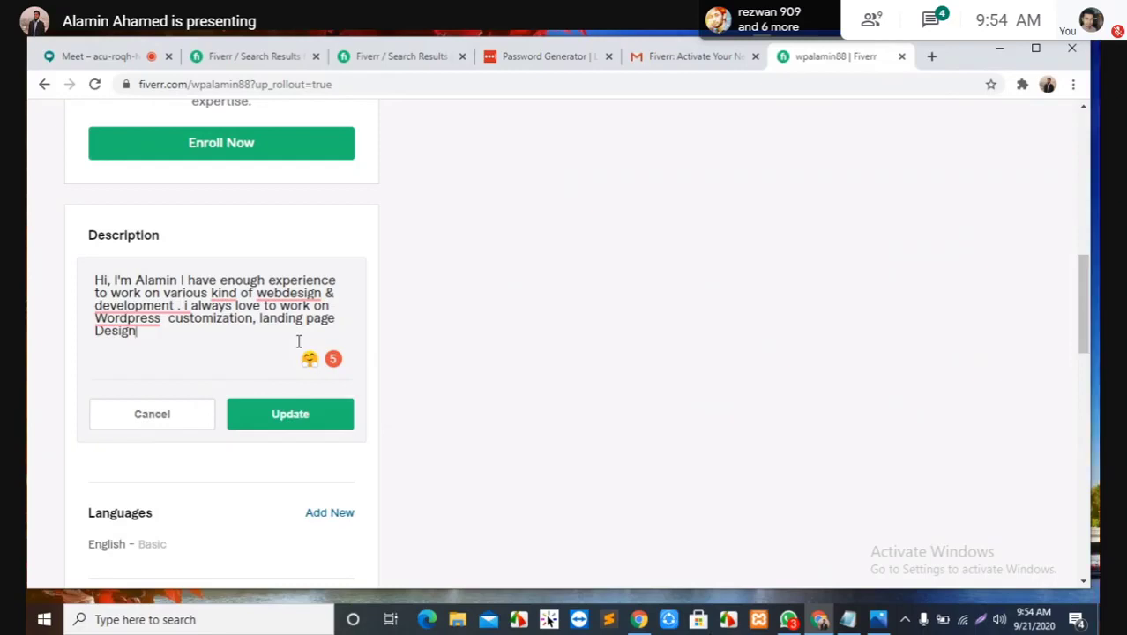
text(,)
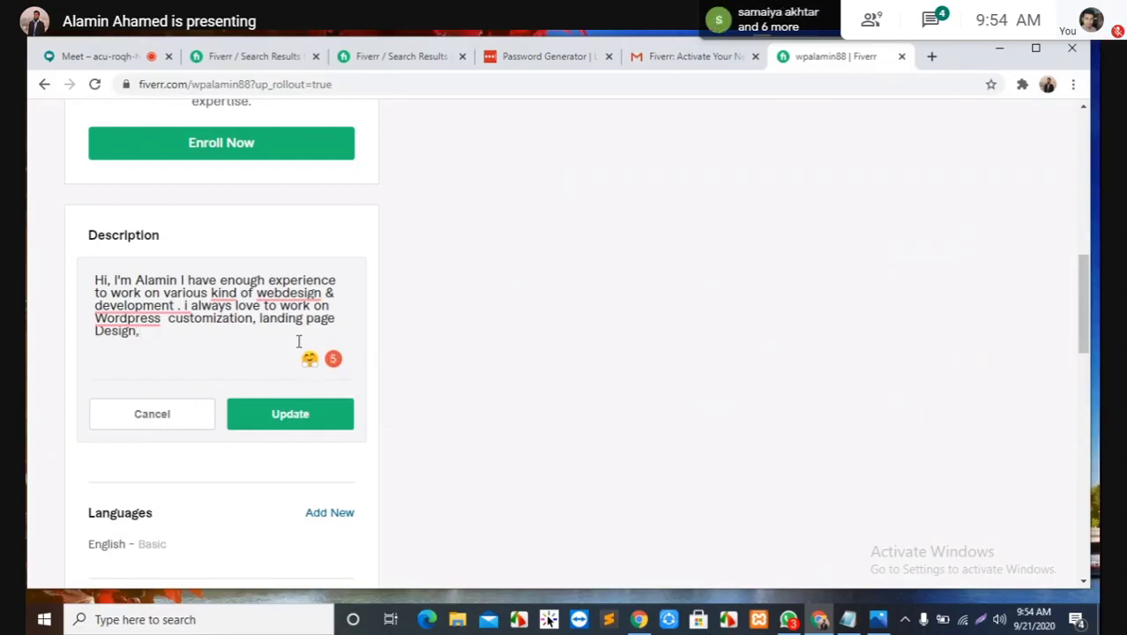
text( Bug Fi)
key(BackSpace)
key(BackSpace)
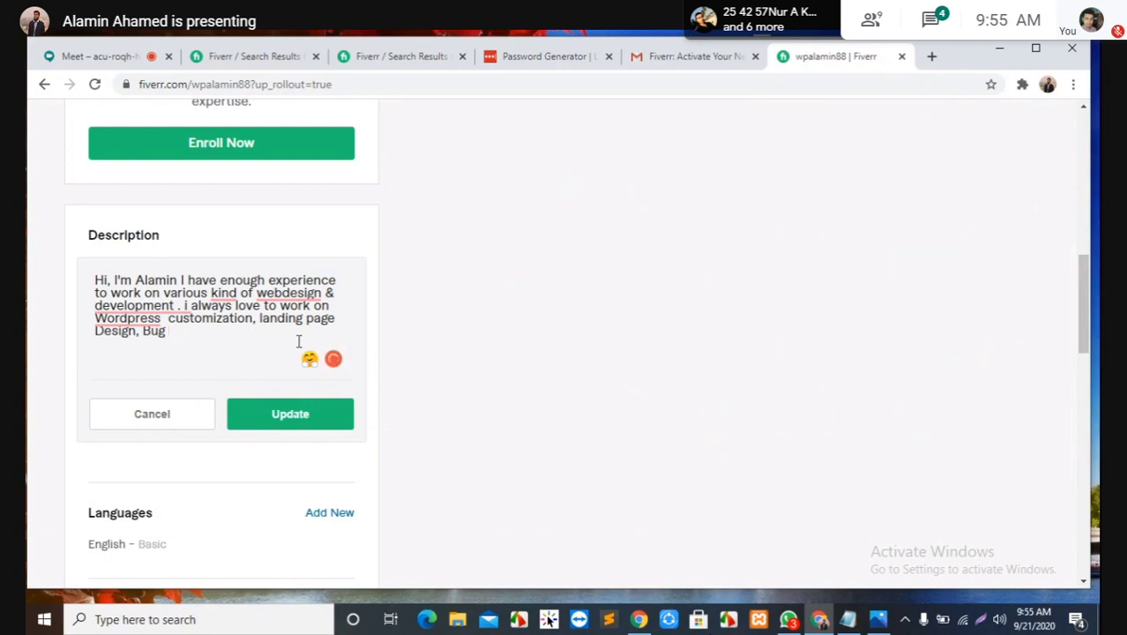
text(fi)
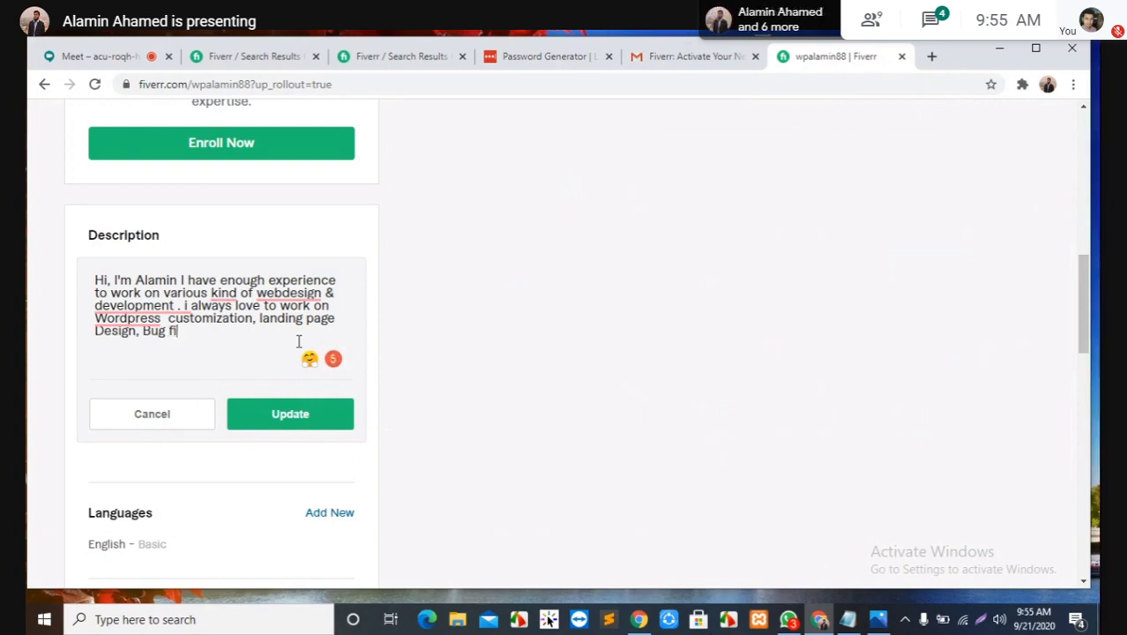
text(xing)
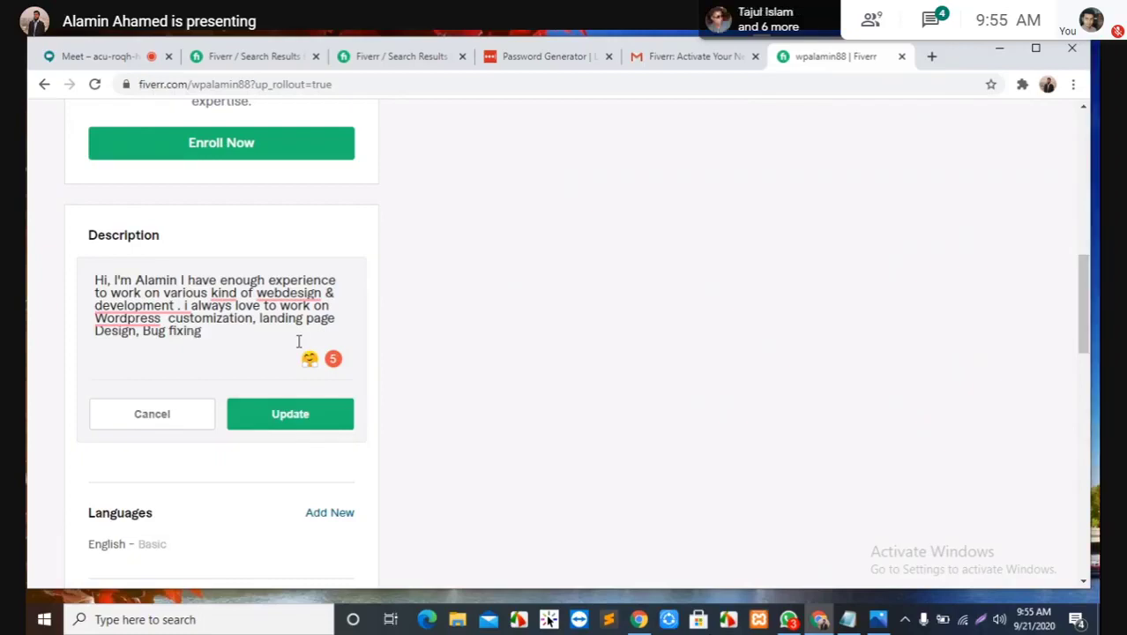
text(,)
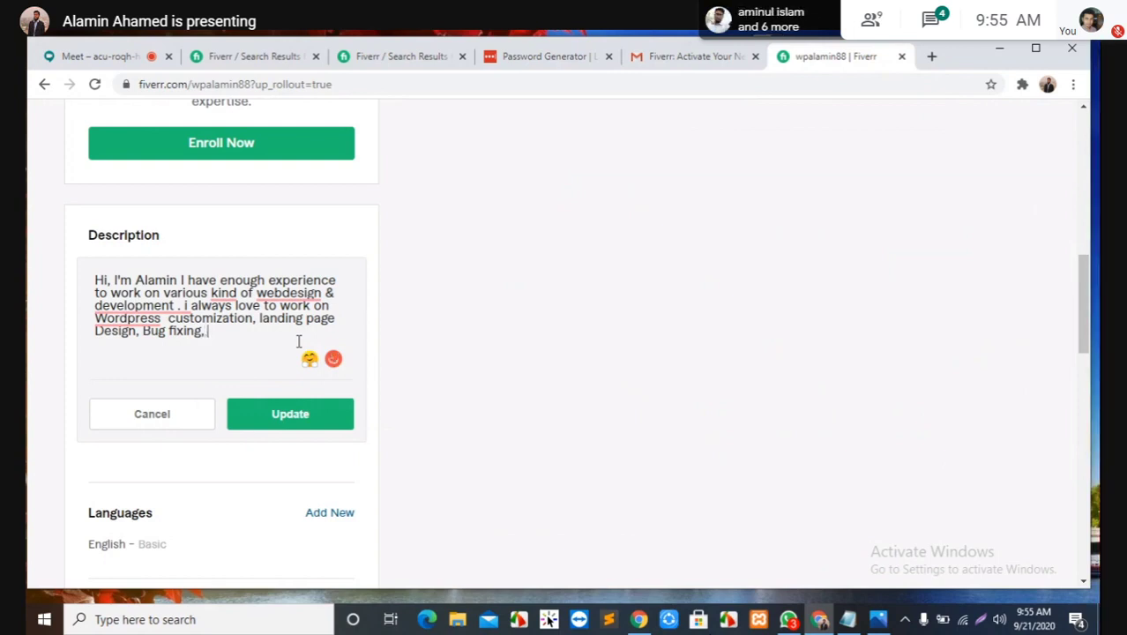
text(W[)
key(BackSpace)
text(p)
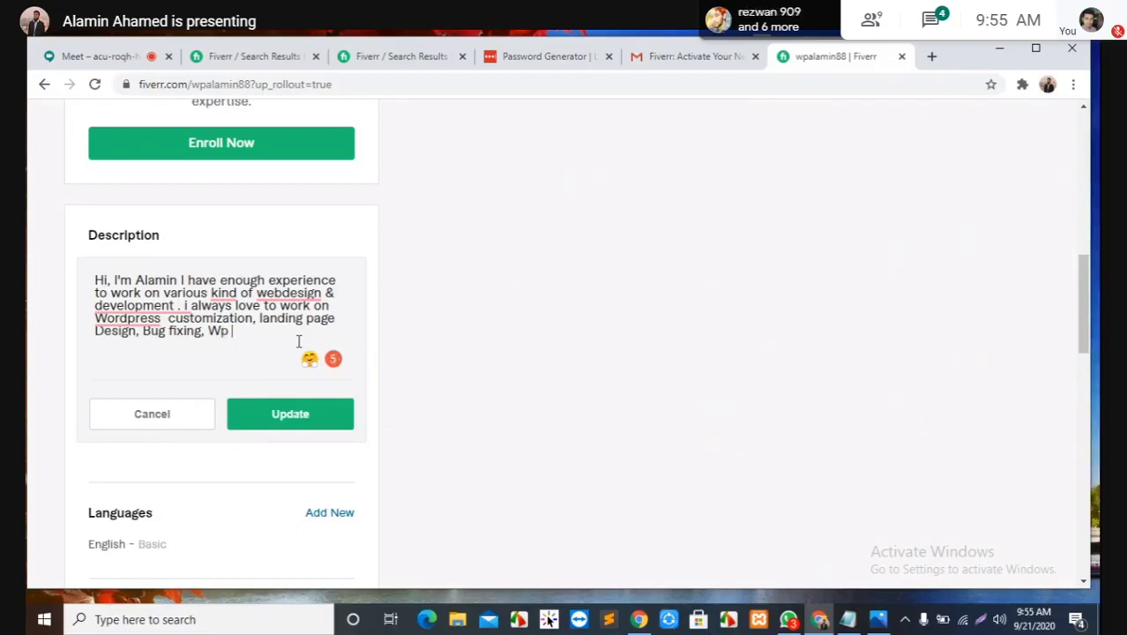
text( se)
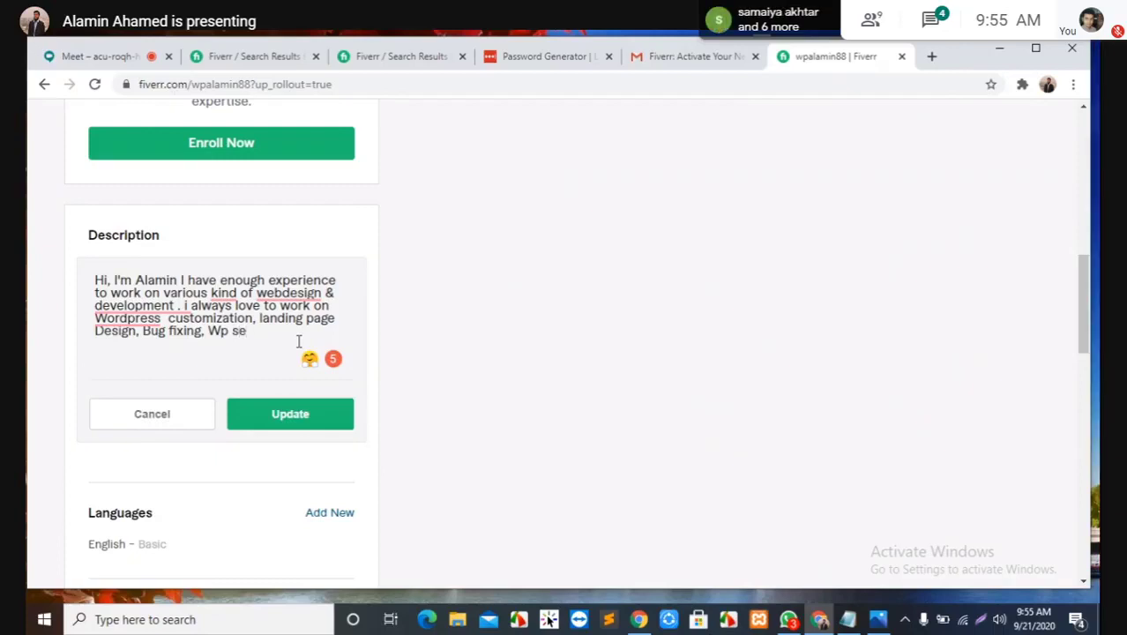
text(curity)
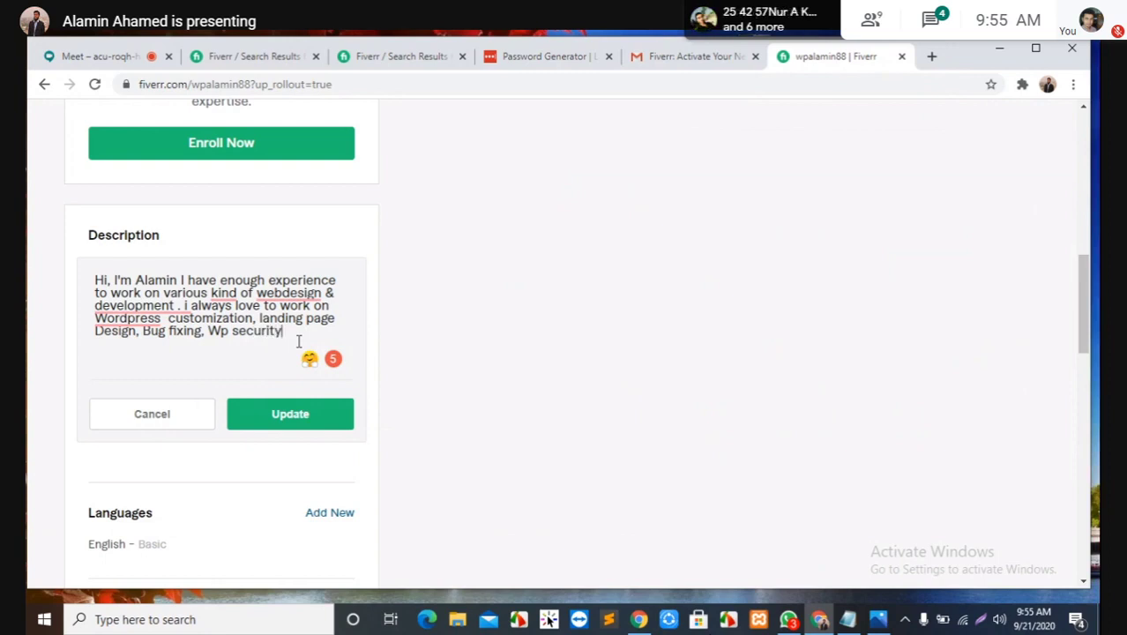
text(, )
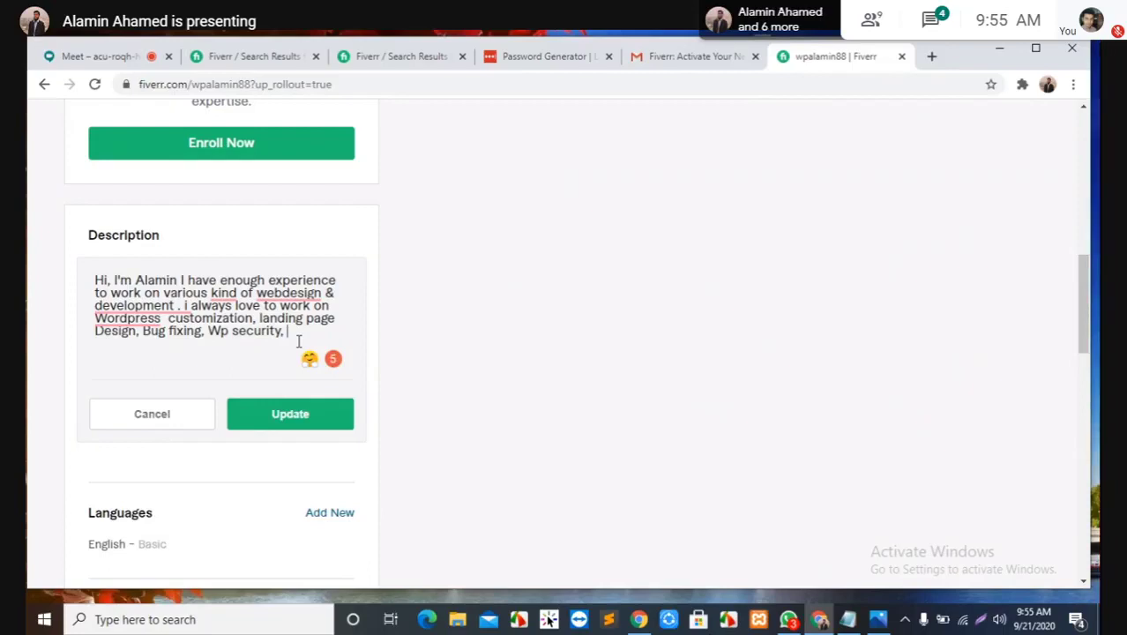
text(s)
text(eed )
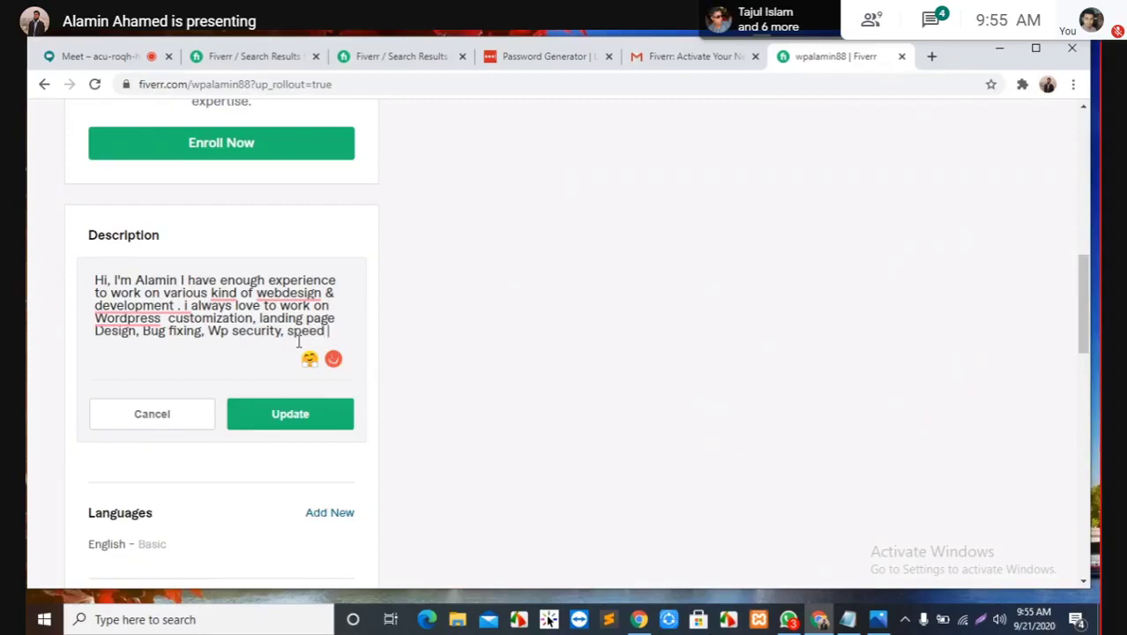
text(optim)
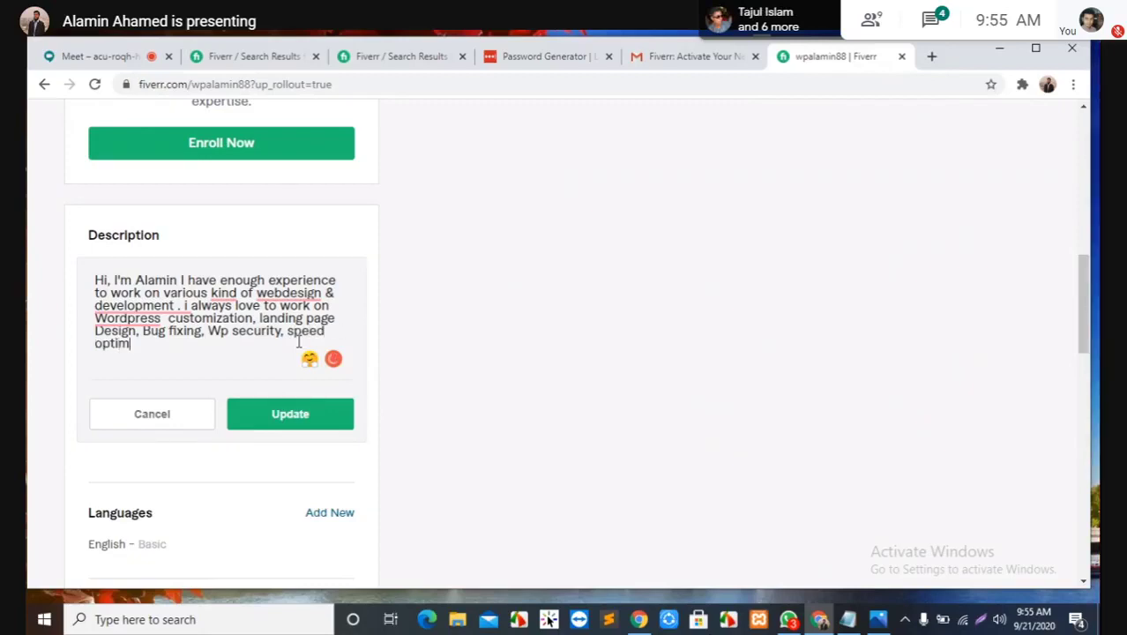
text(ization)
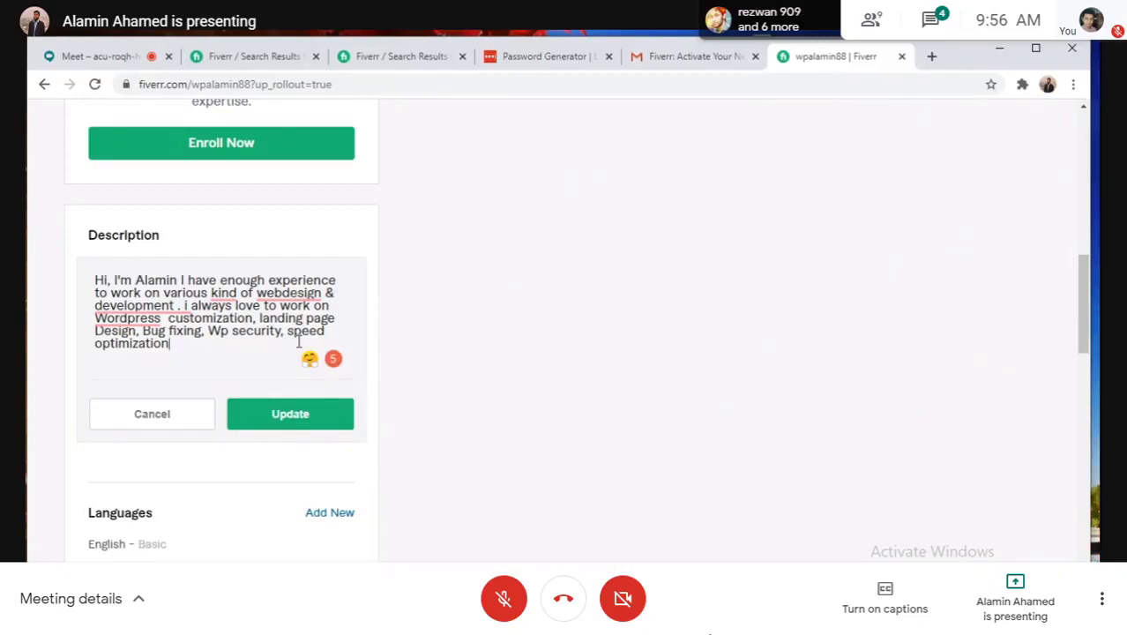
Finish the description with ', performance & SEO.Feel free to contact with me. Thank you'.
text(,)
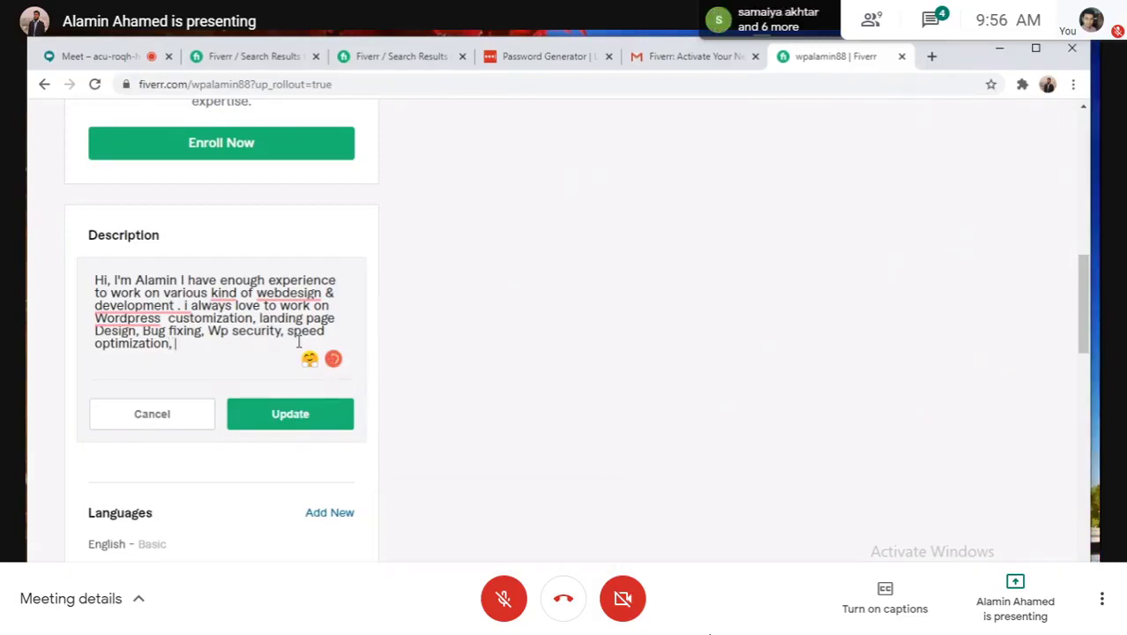
text( performance)
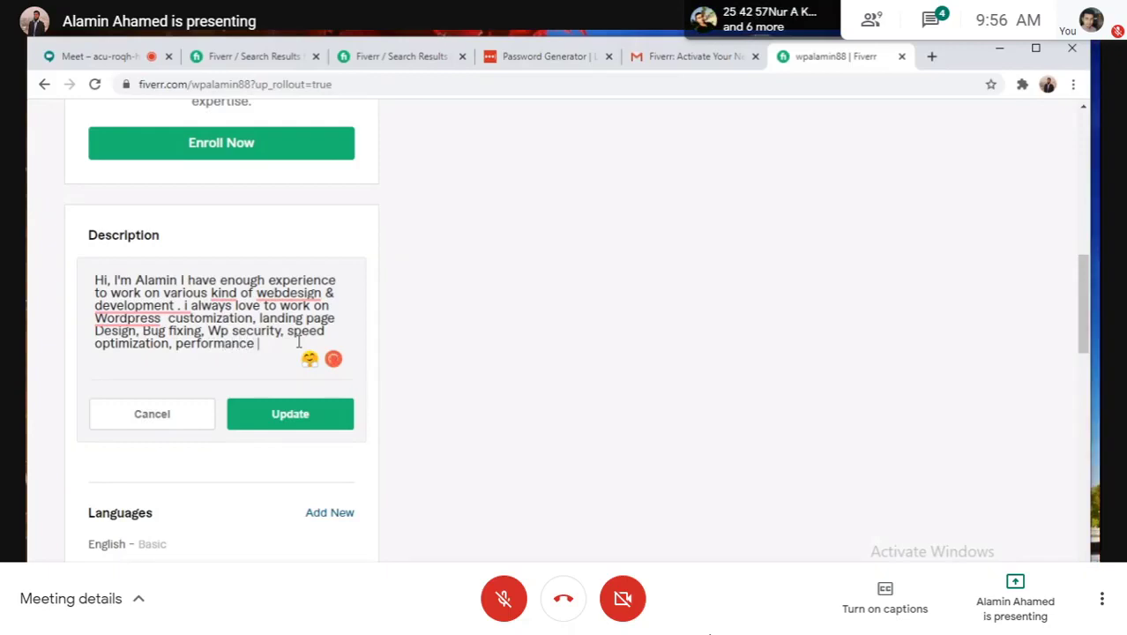
text( & )
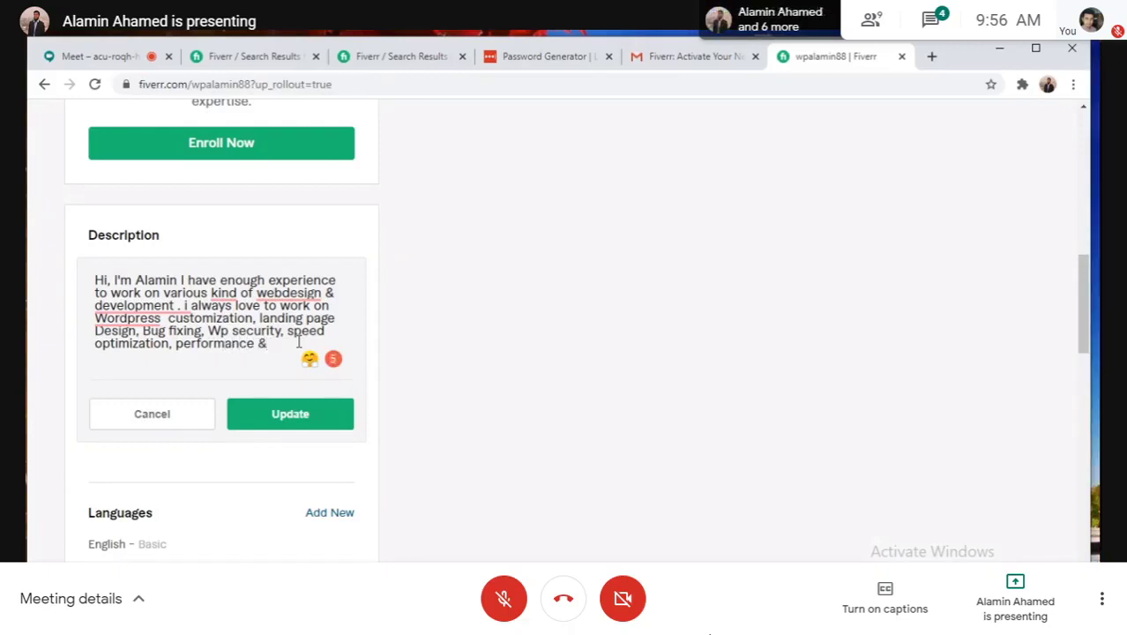
text(SEO.)
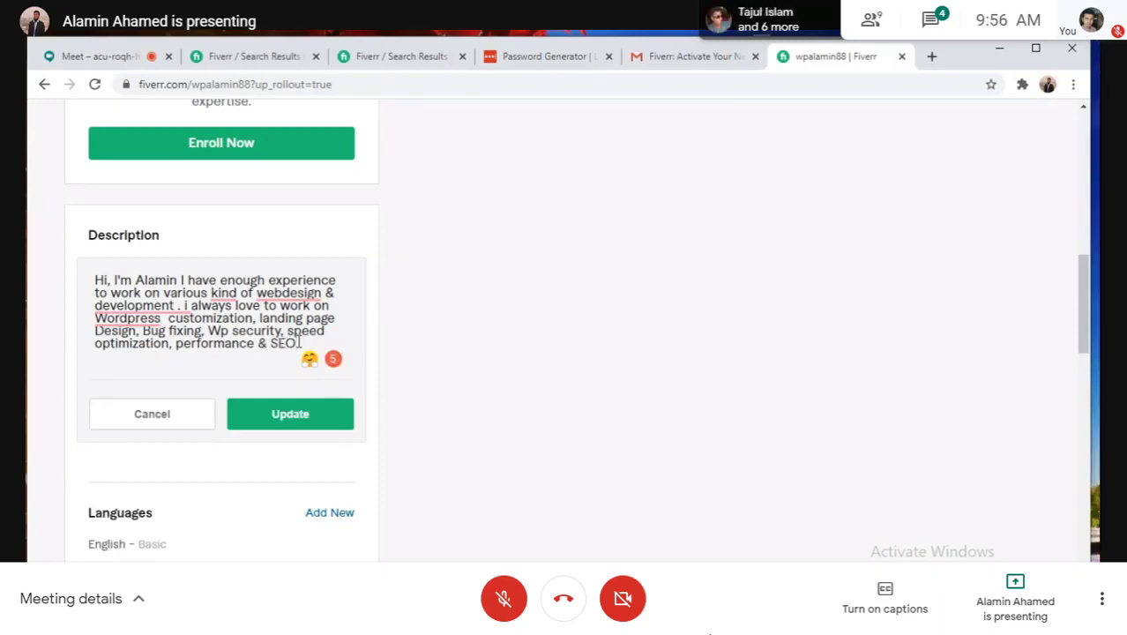
text(F)
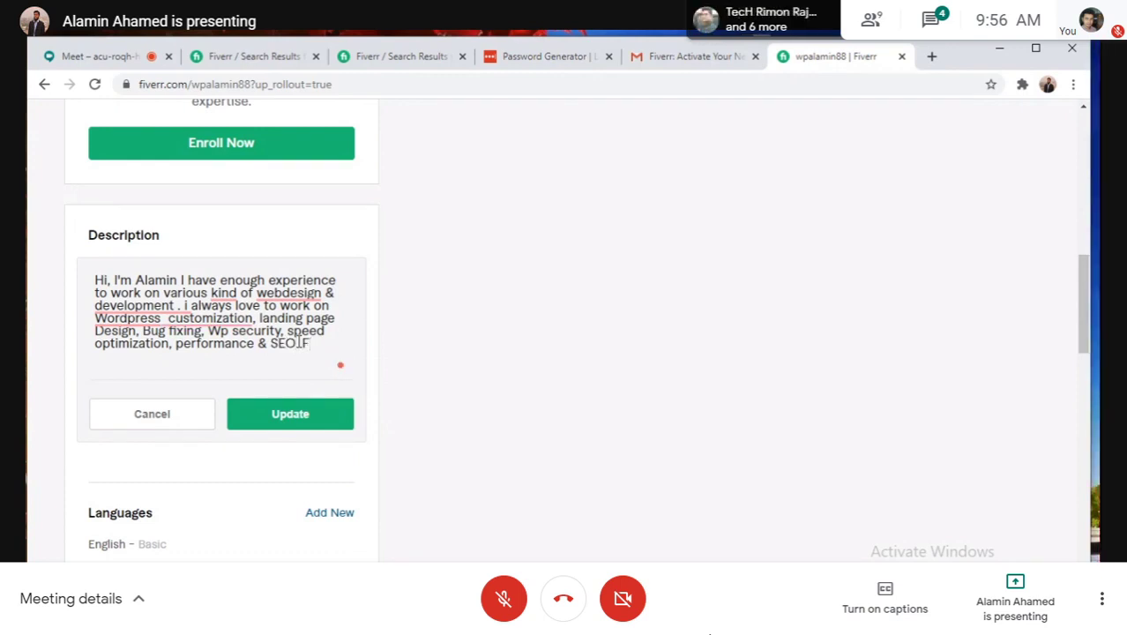
text(eel free)
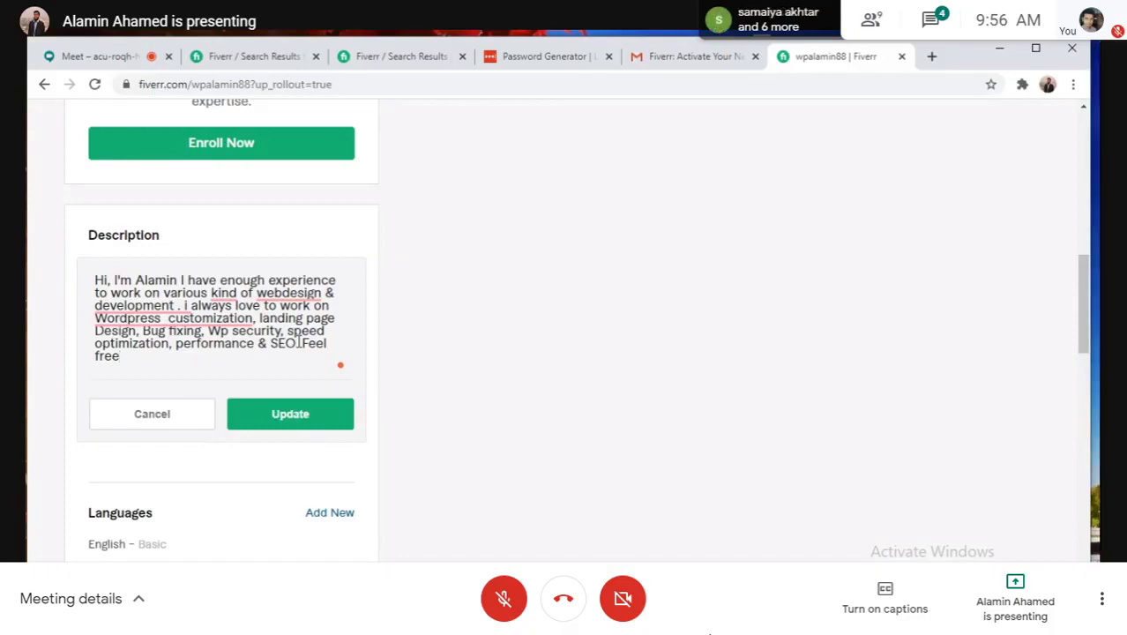
key(ctrl+d)
text(to)
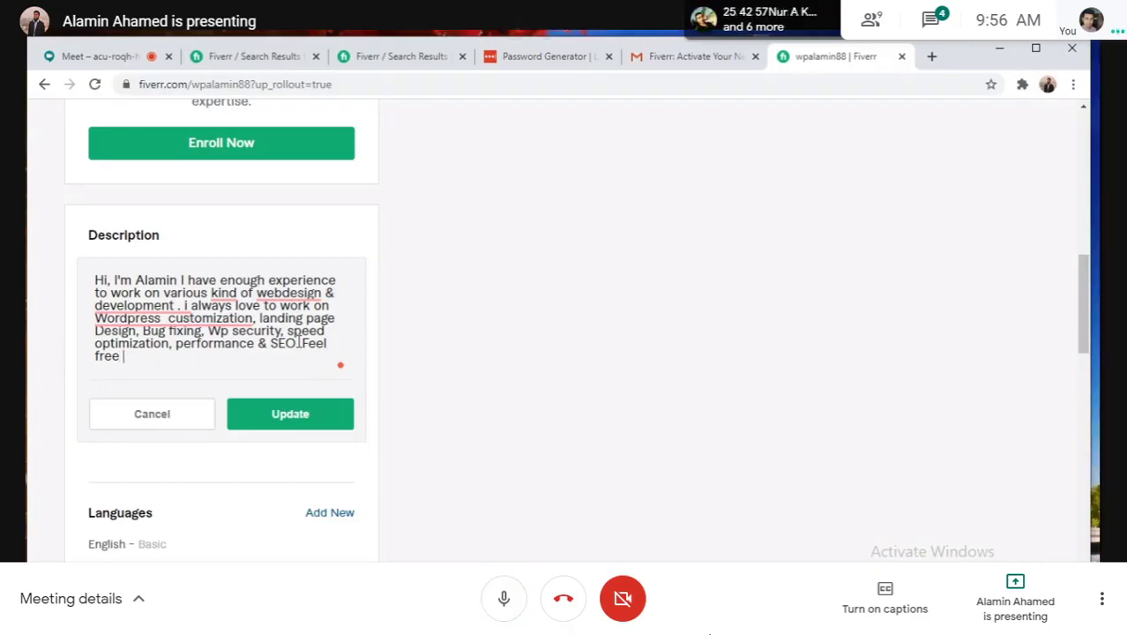
key(ctrl+d)
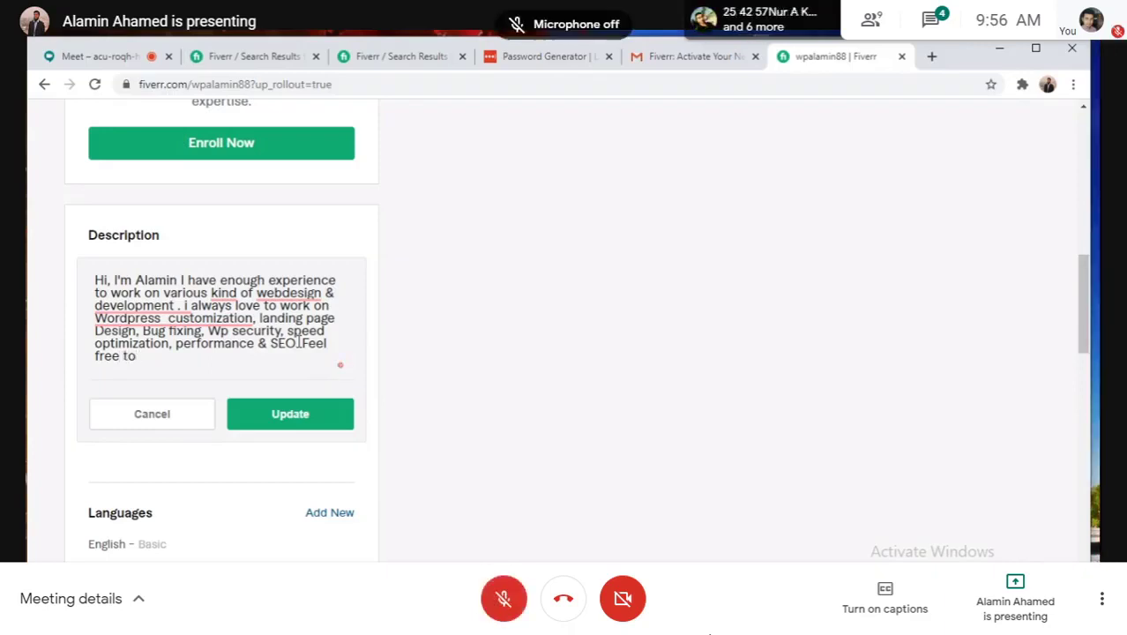
text(contact with me. Thank)
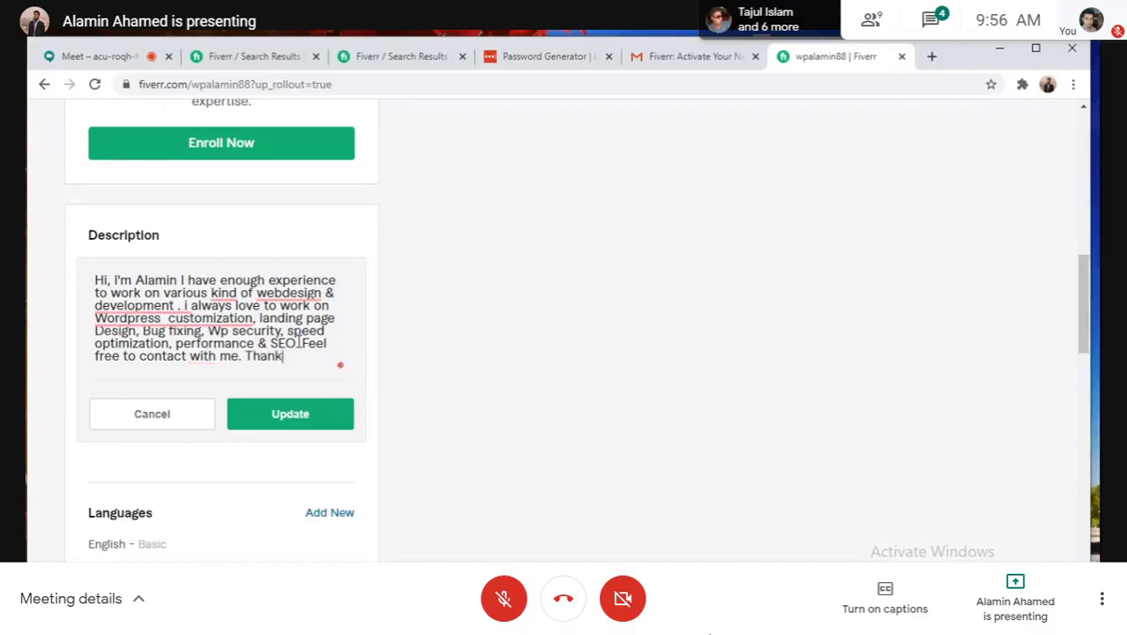
text( you)
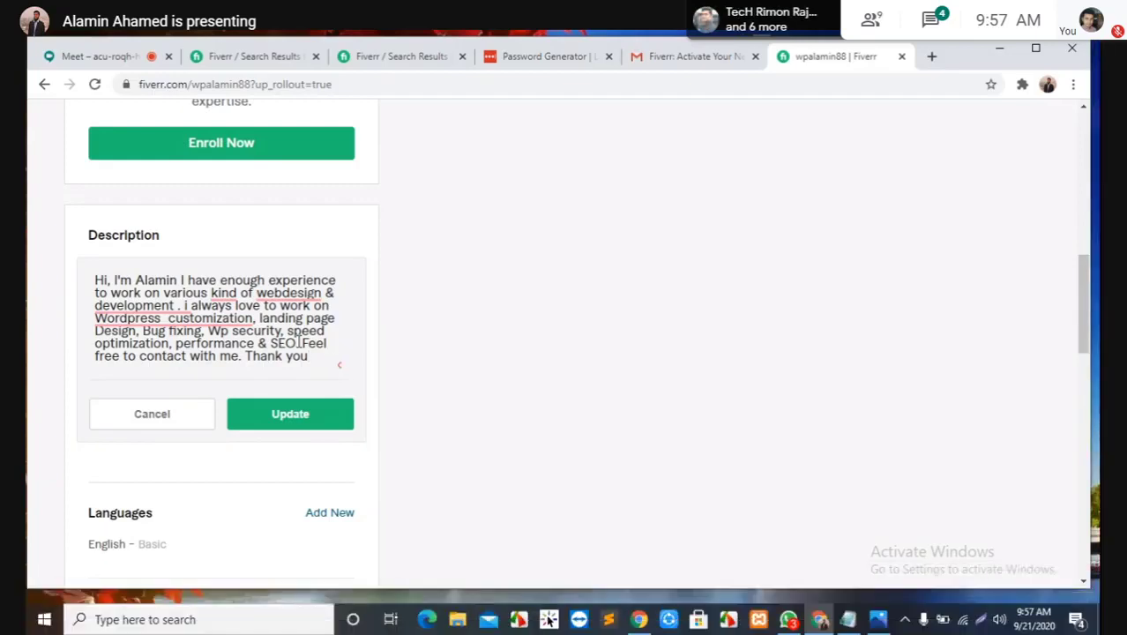
Put the cursor after 'SEO.' and go to the Meet call, muting then unmuting the microphone.
click(299, 343)
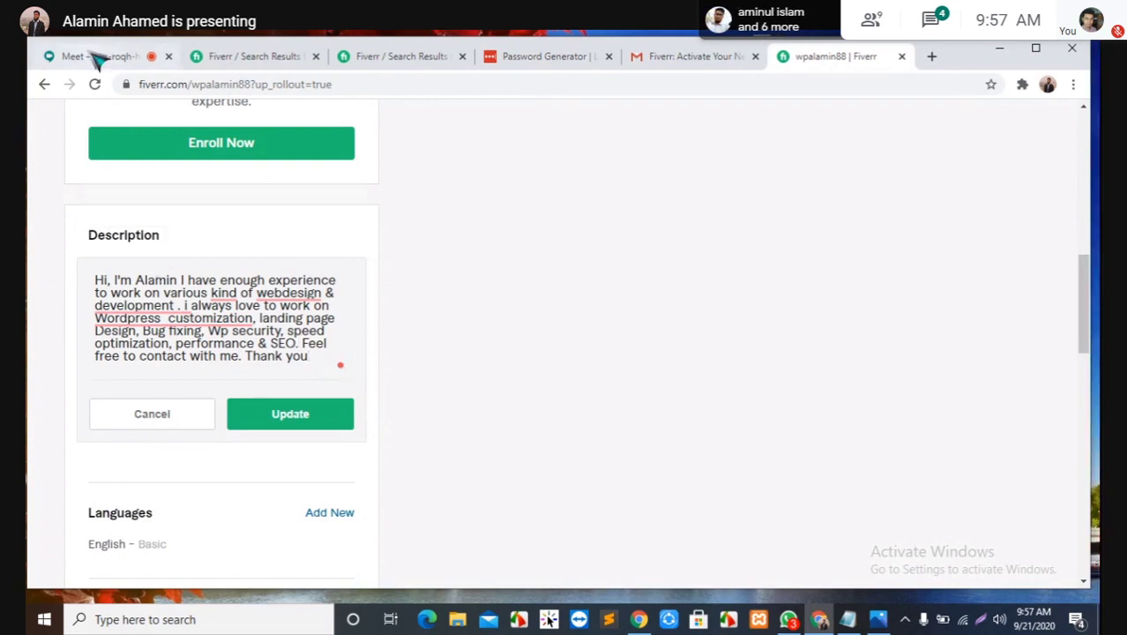
click(96, 56)
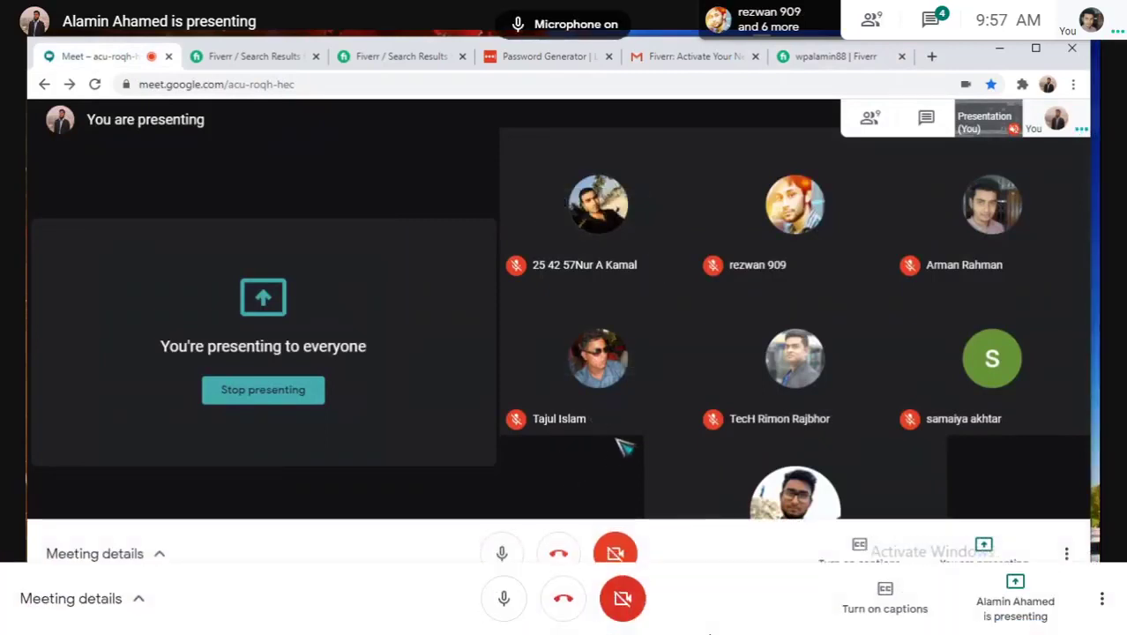
mouse_move(609, 325)
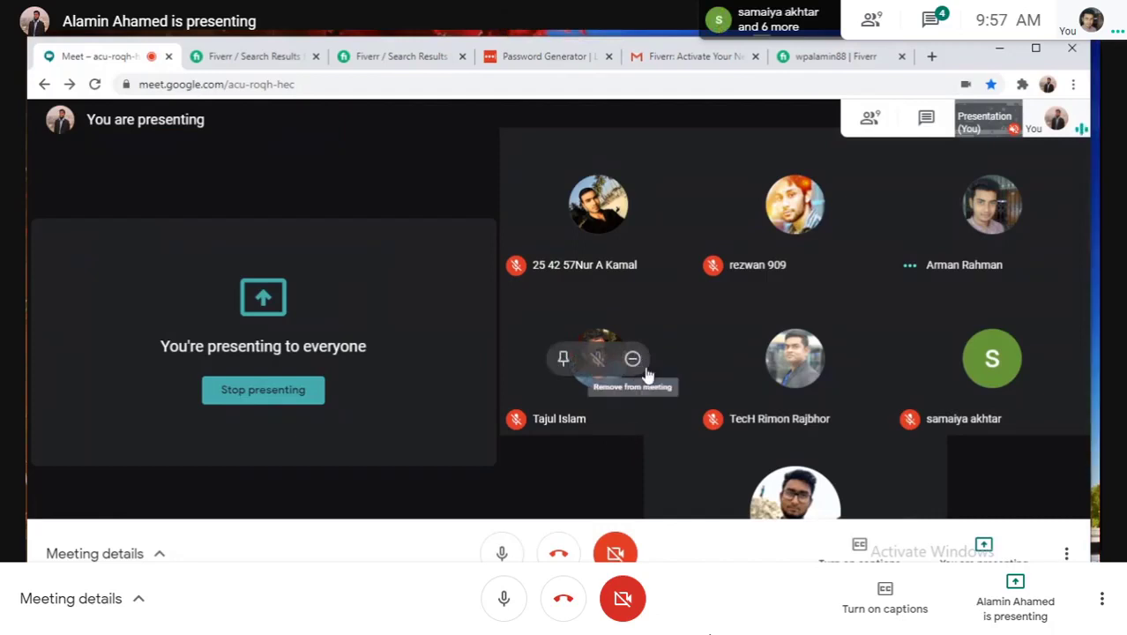
key(ctrl+d)
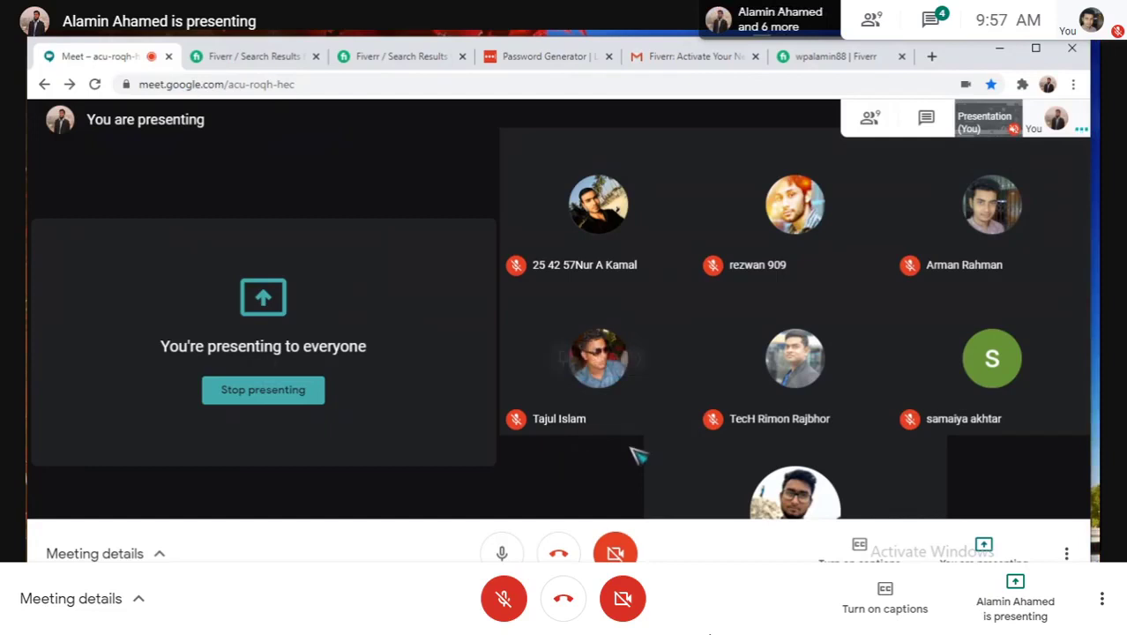
key(ctrl+d)
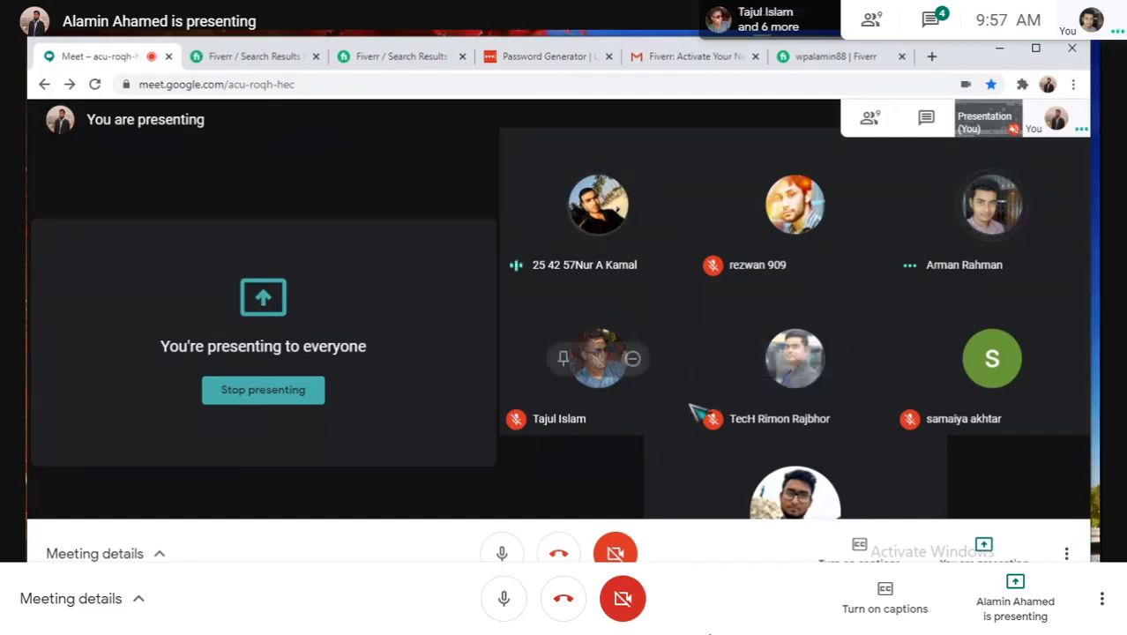
Glance at the Fiverr profile, mute the microphone, and go back to the Meet presentation.
click(802, 56)
key(ctrl+d)
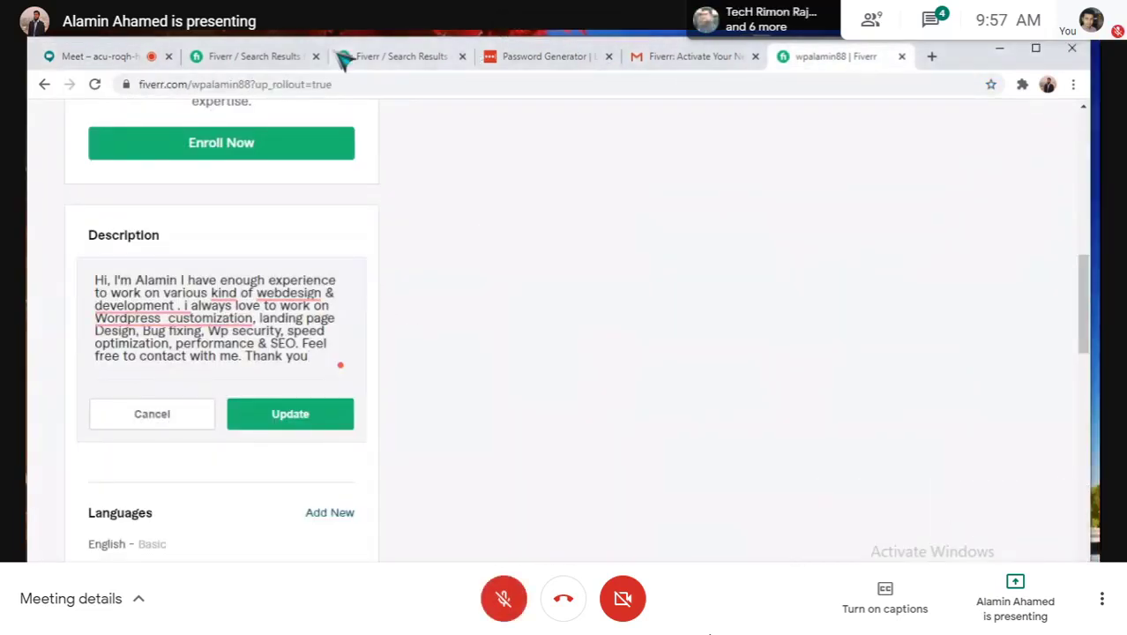
click(53, 56)
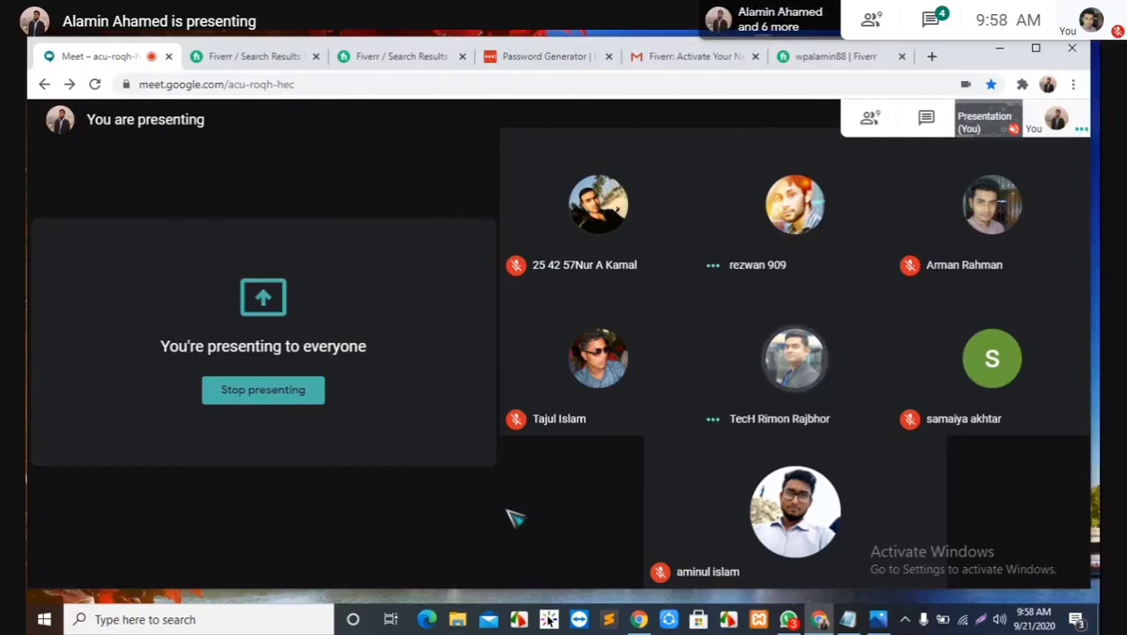
mouse_move(555, 517)
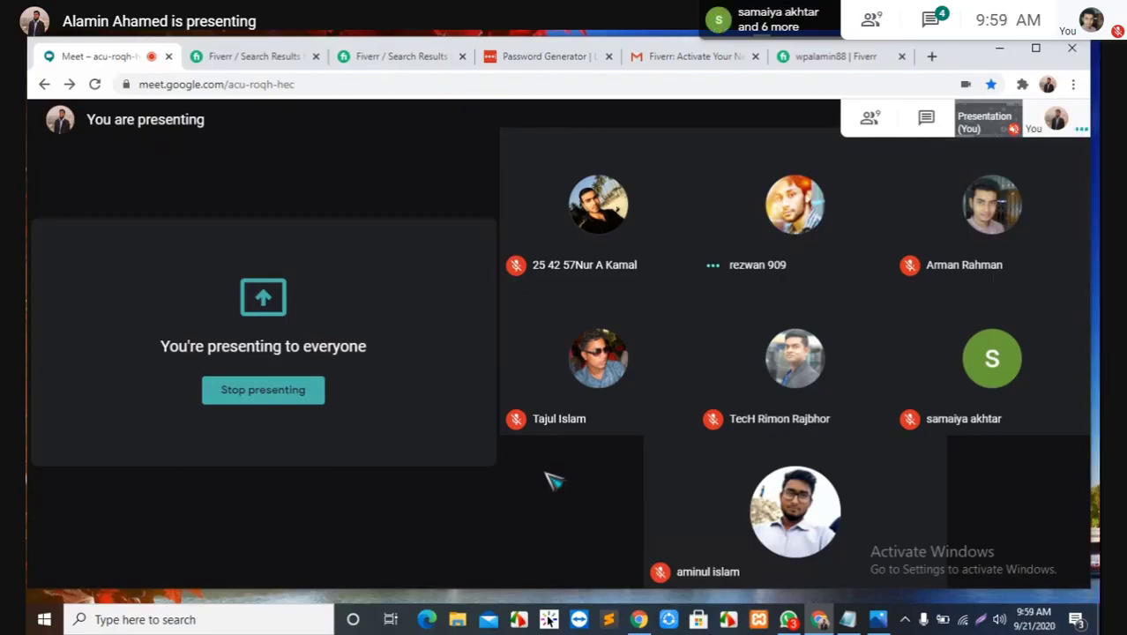
mouse_move(642, 439)
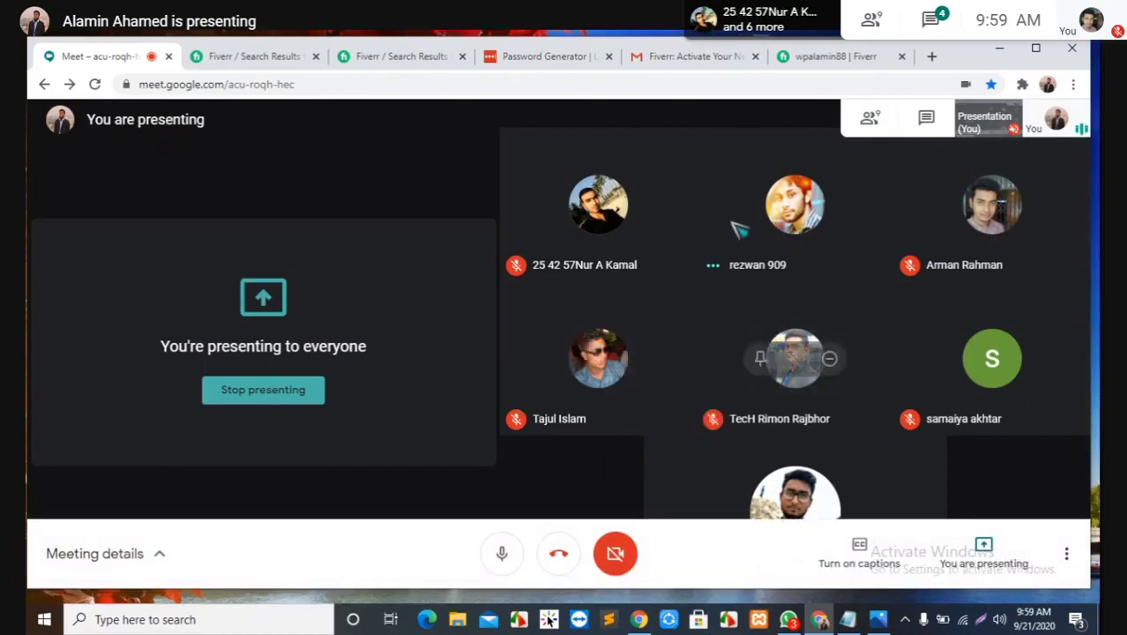
Save the edited Description on the wpalamin88 Fiverr profile with Update.
click(829, 56)
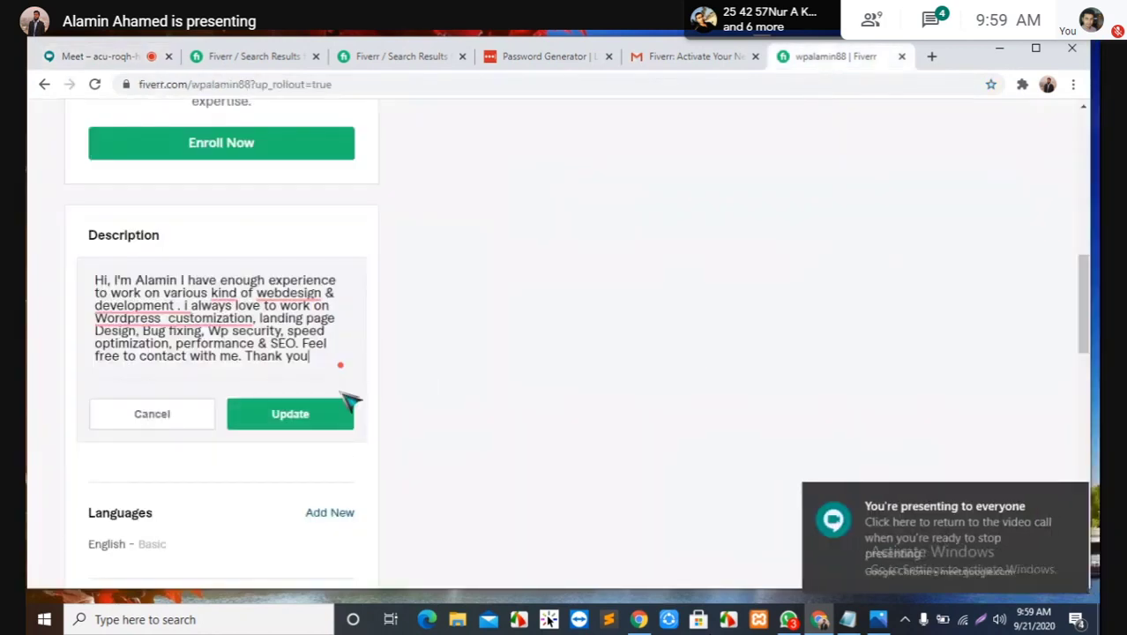
scroll(375, 352, down, 1)
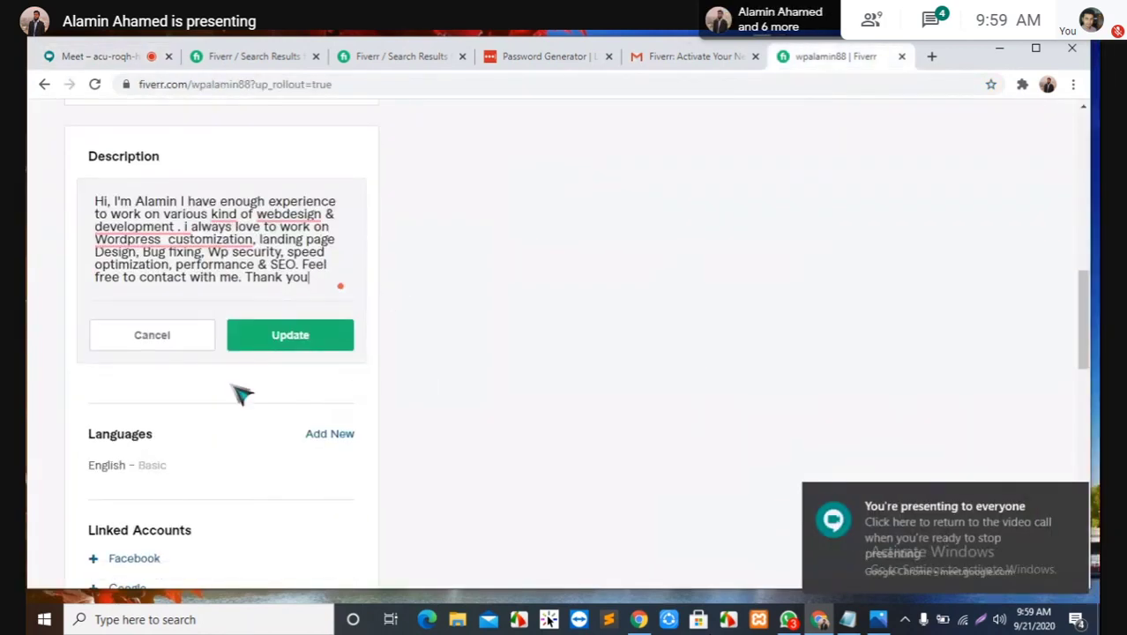
scroll(247, 388, down, 1)
click(278, 258)
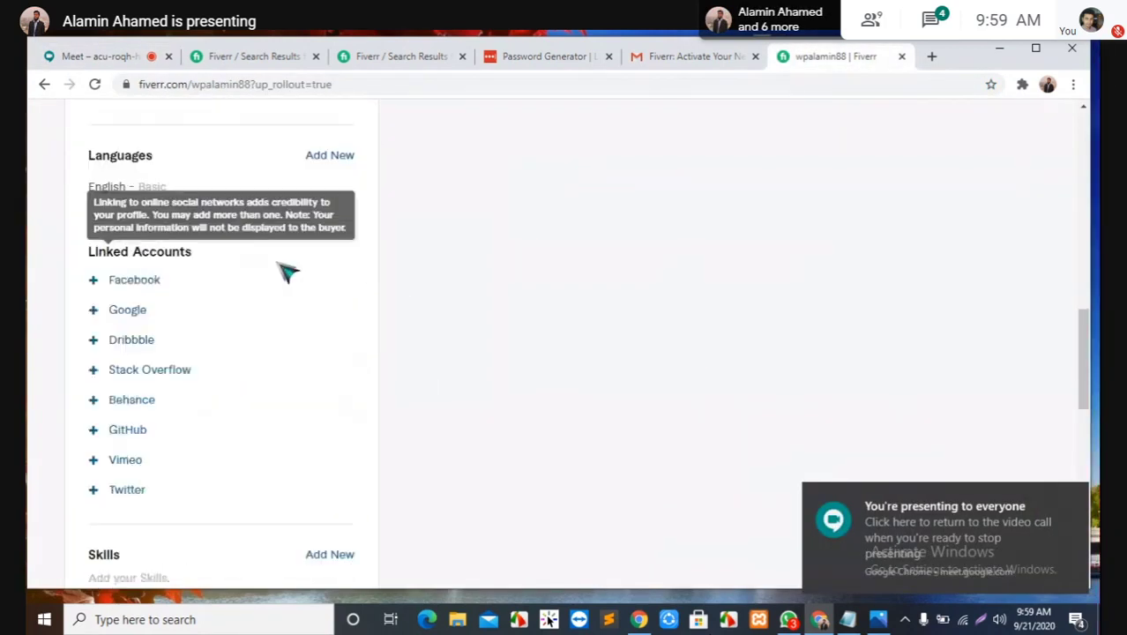
scroll(302, 297, up, 3)
scroll(277, 327, up, 3)
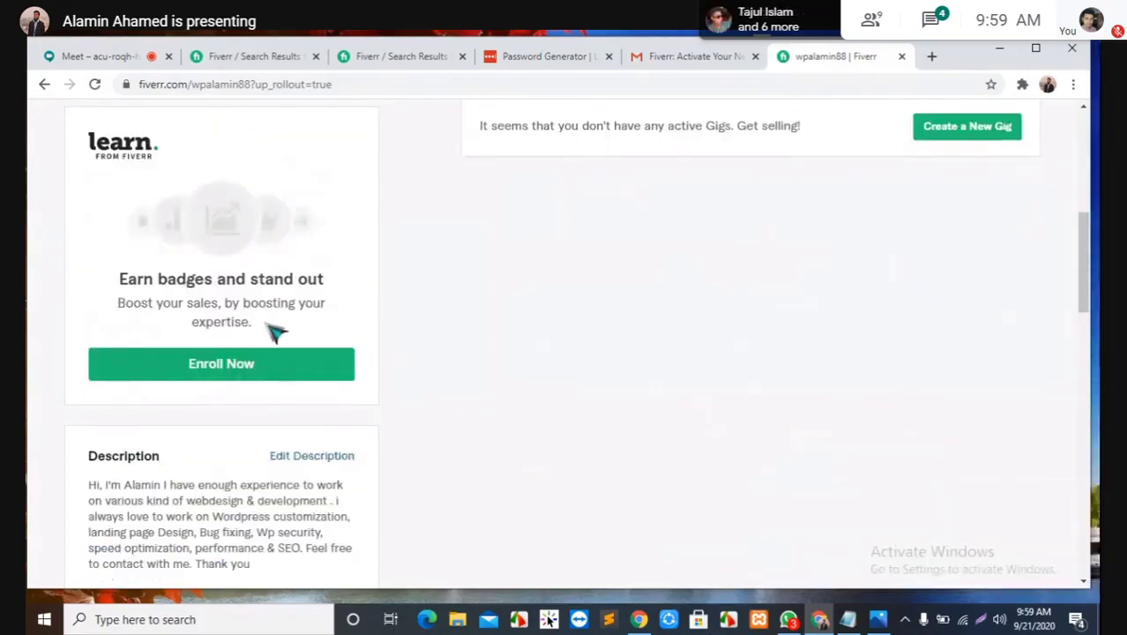
scroll(271, 335, up, 1)
scroll(273, 340, down, 1)
scroll(274, 340, down, 5)
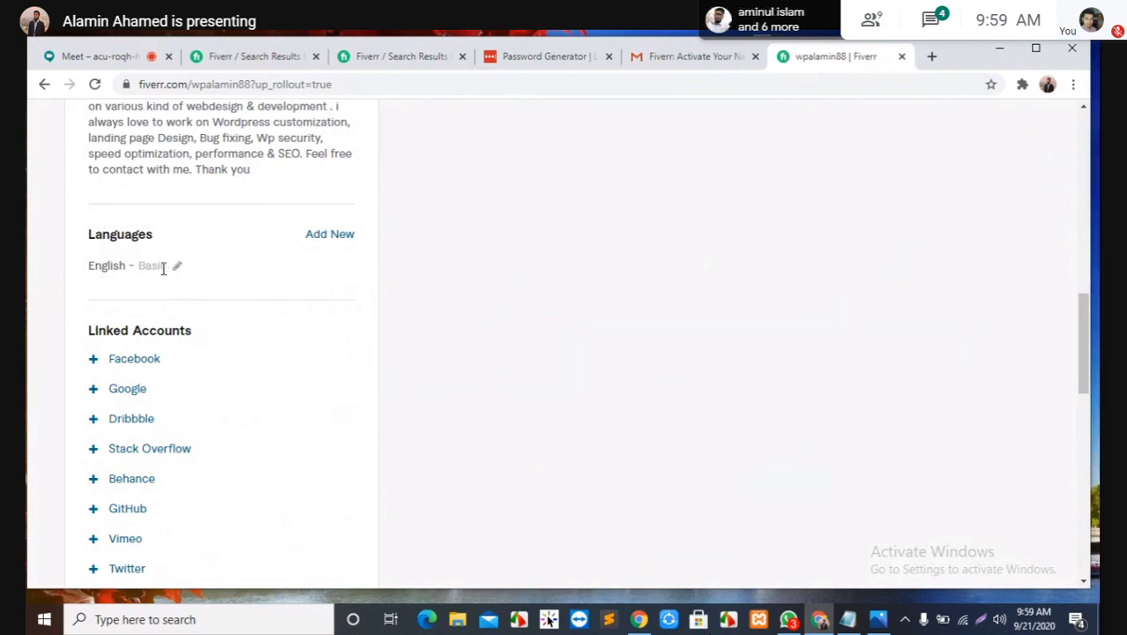
Set the English language proficiency to Fluent.
click(177, 269)
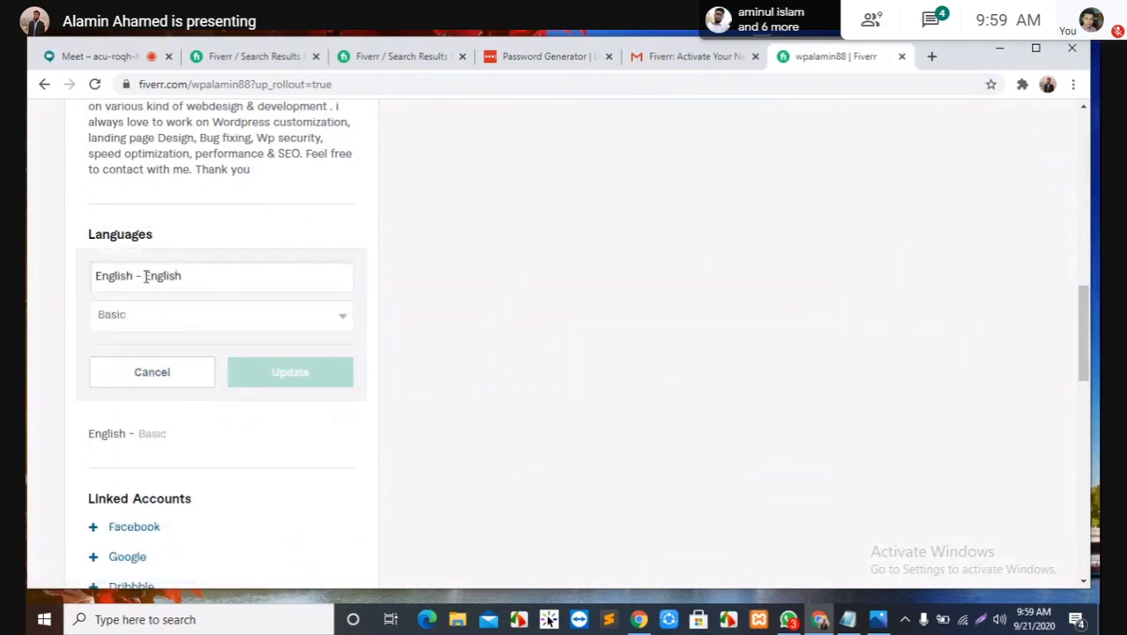
click(344, 317)
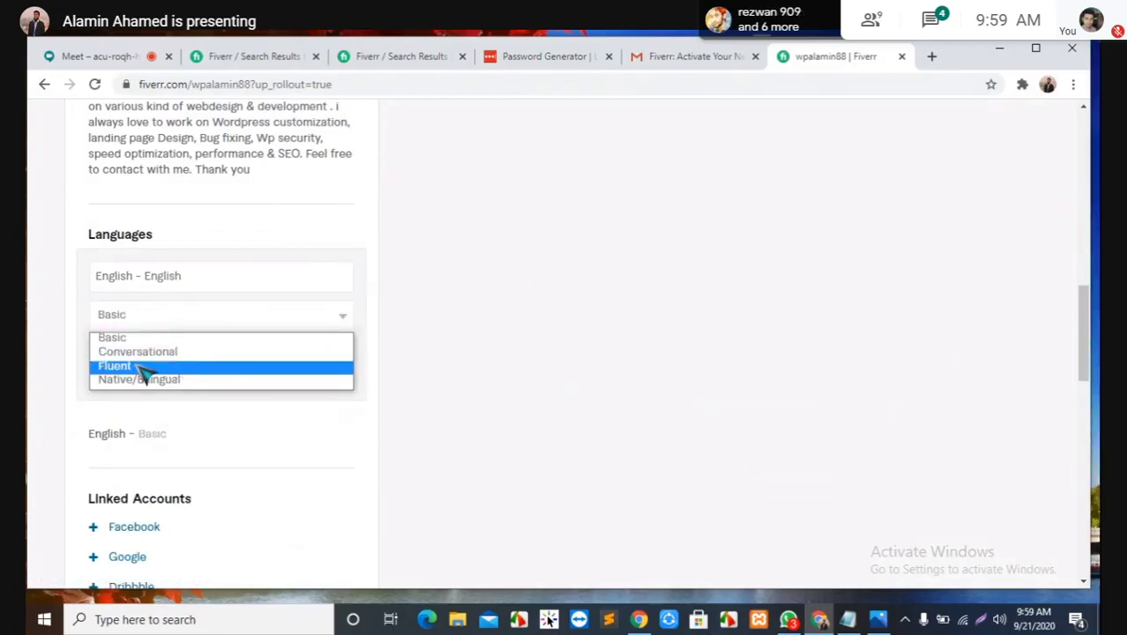
click(175, 366)
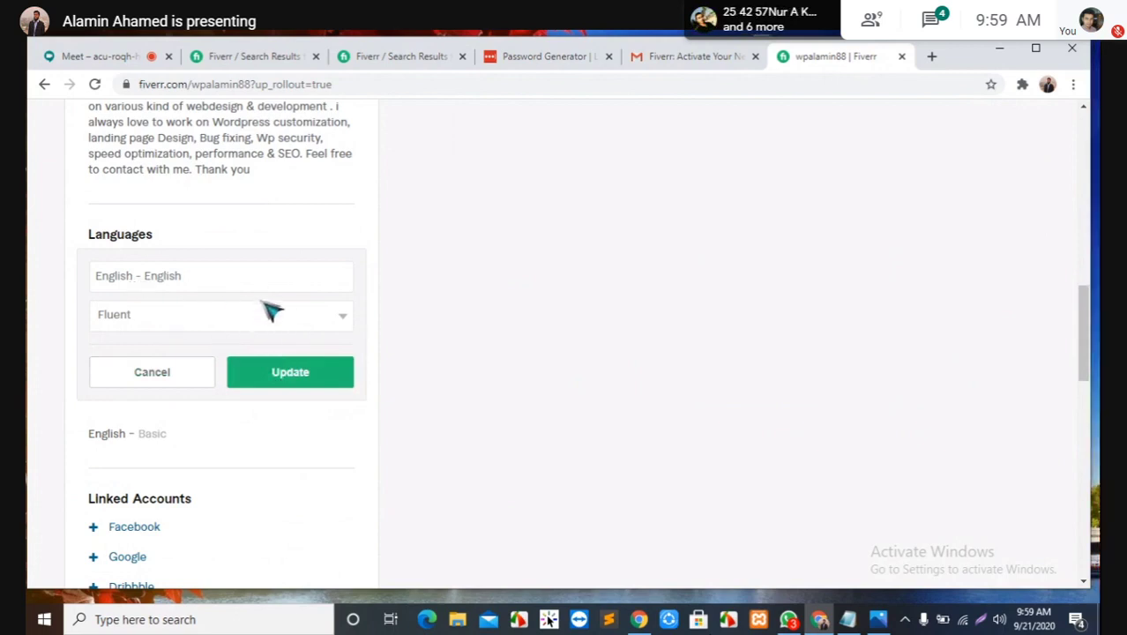
After checking the Meet call, save the English language entry at Fluent level.
click(95, 57)
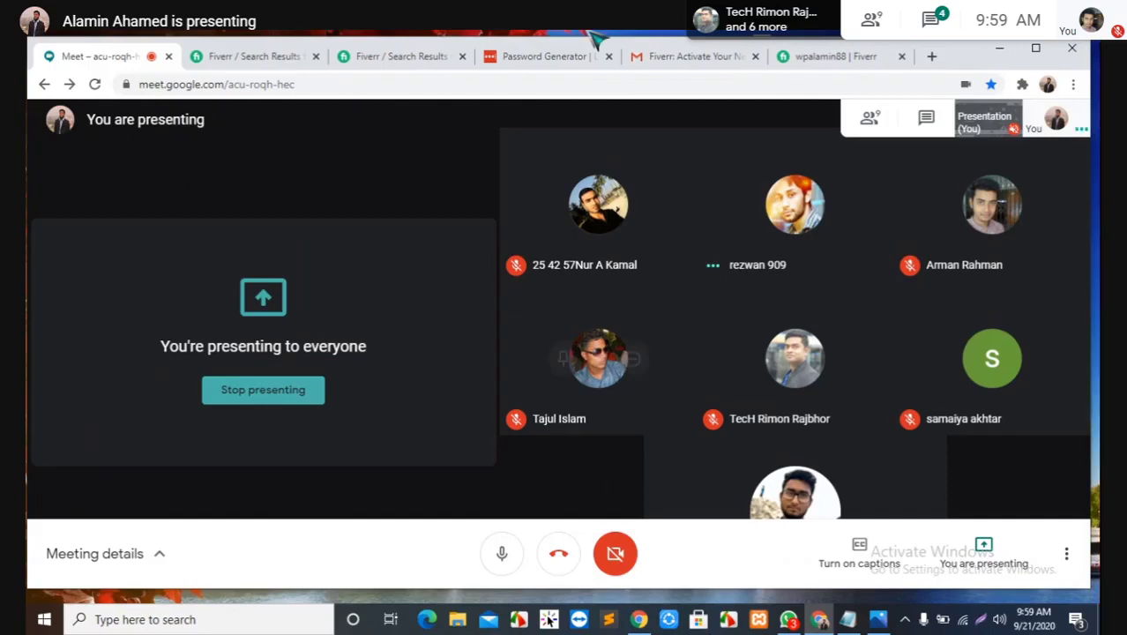
click(834, 58)
scroll(247, 300, down, 1)
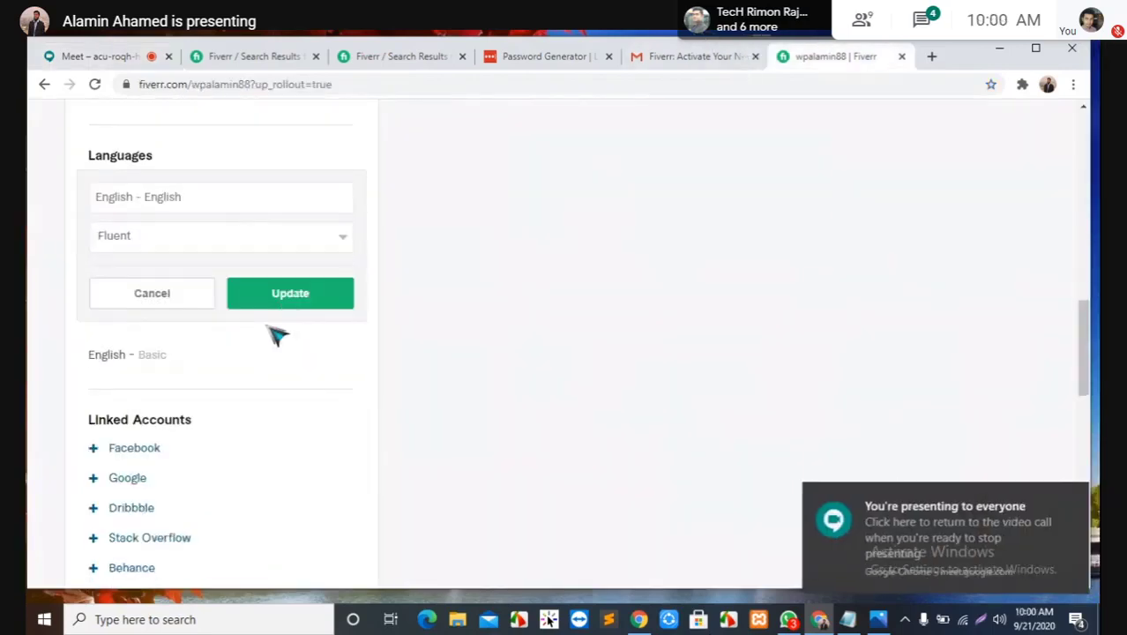
click(276, 291)
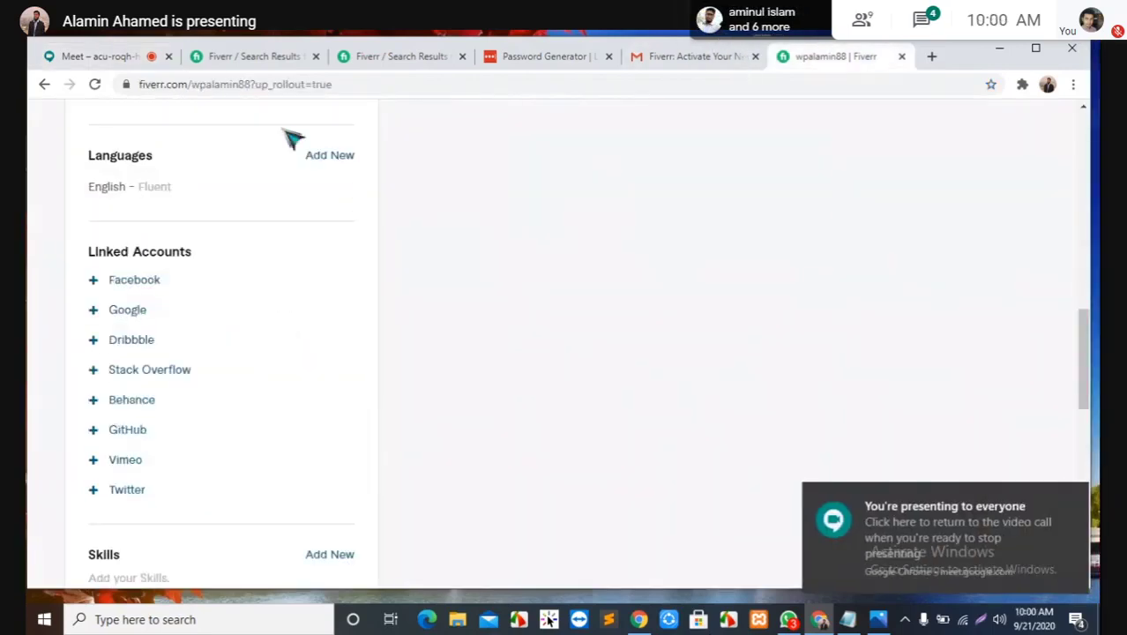
scroll(273, 198, up, 1)
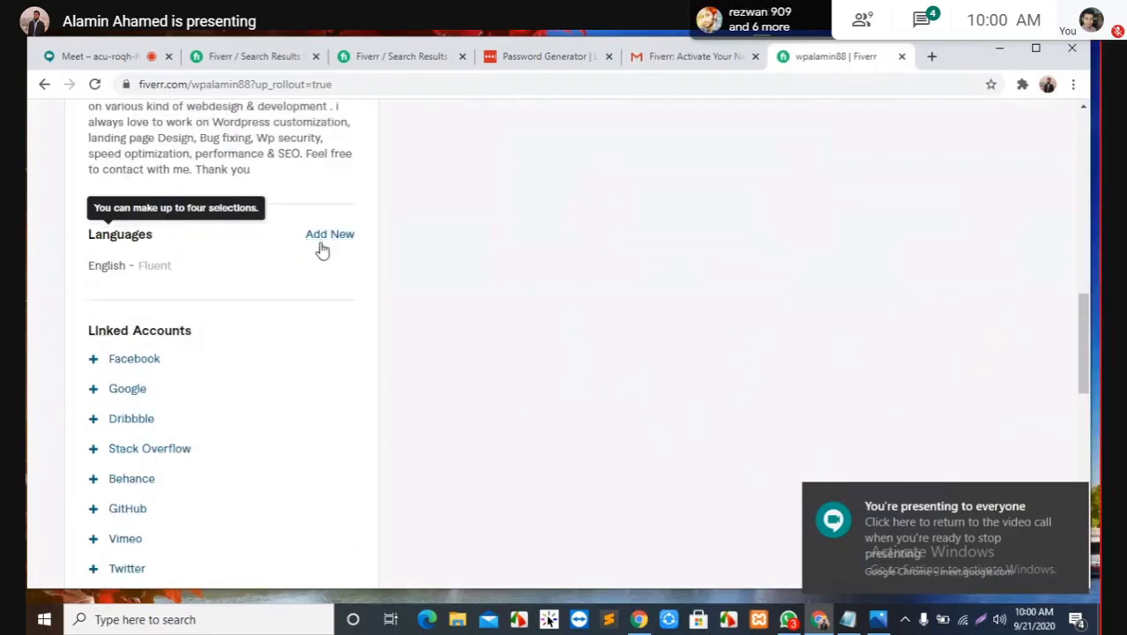
scroll(180, 253, down, 1)
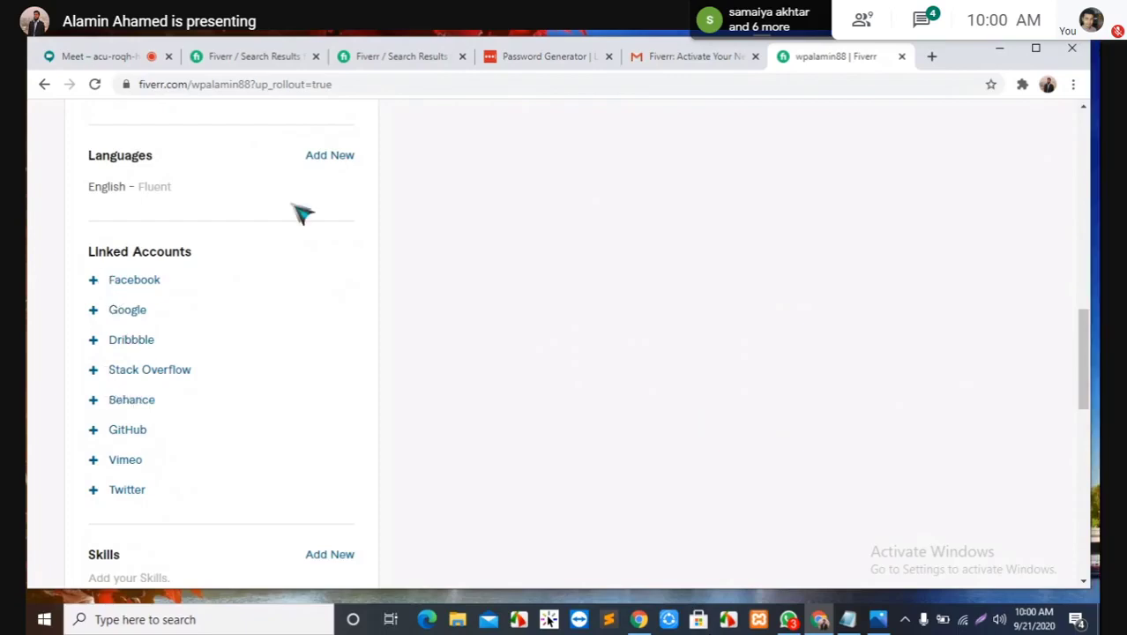
Check the call again, then dismiss the presenting notification and scroll down to Skills.
click(97, 57)
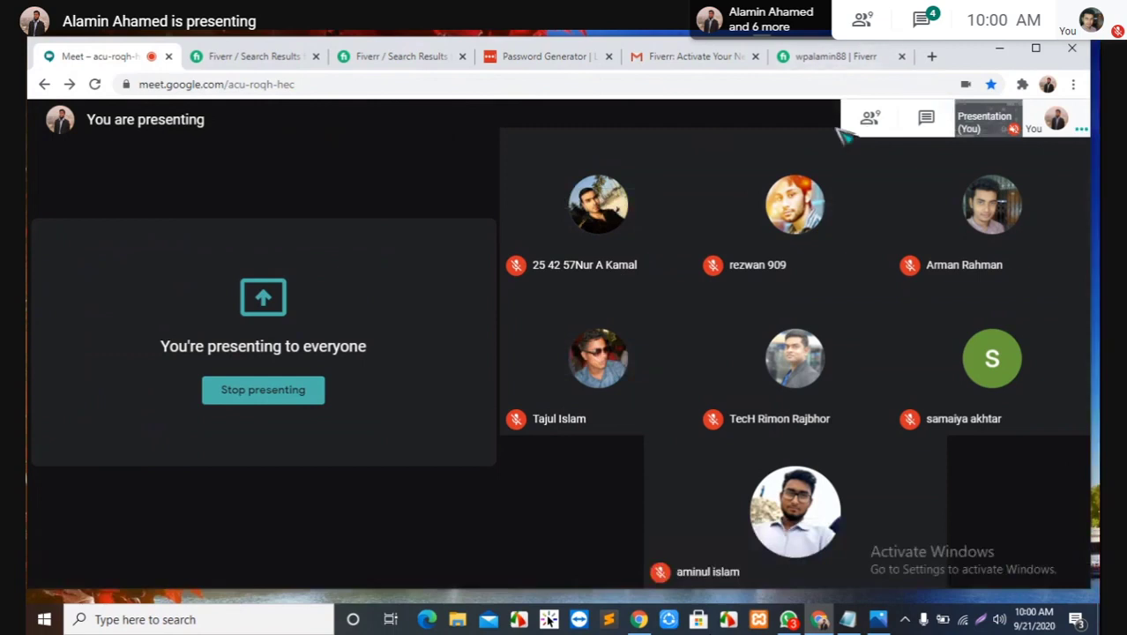
click(832, 58)
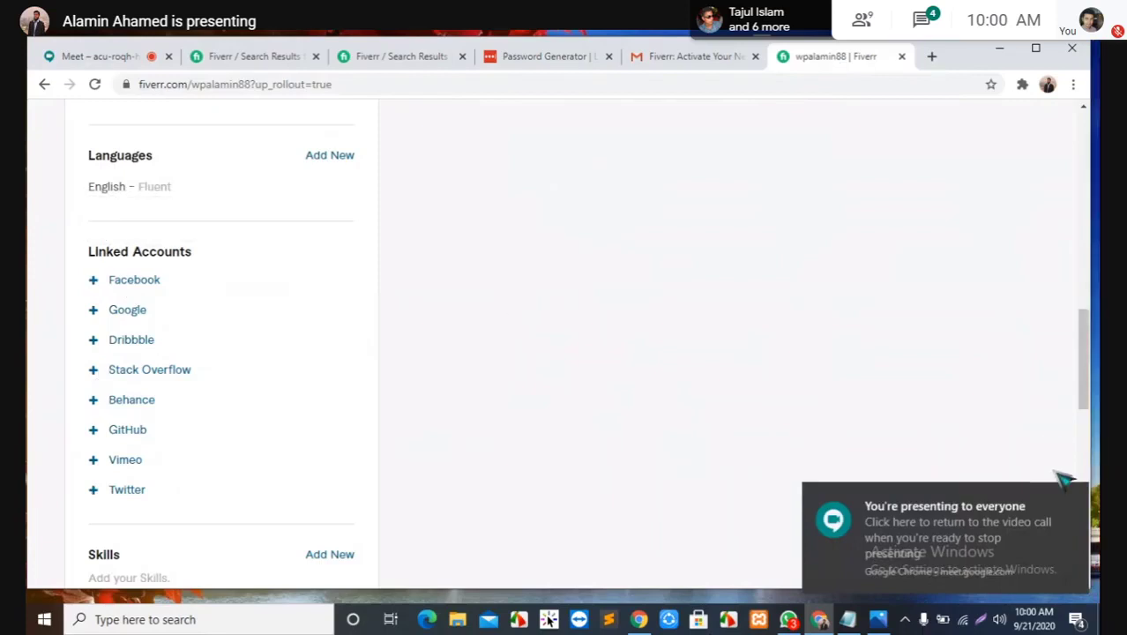
click(1074, 495)
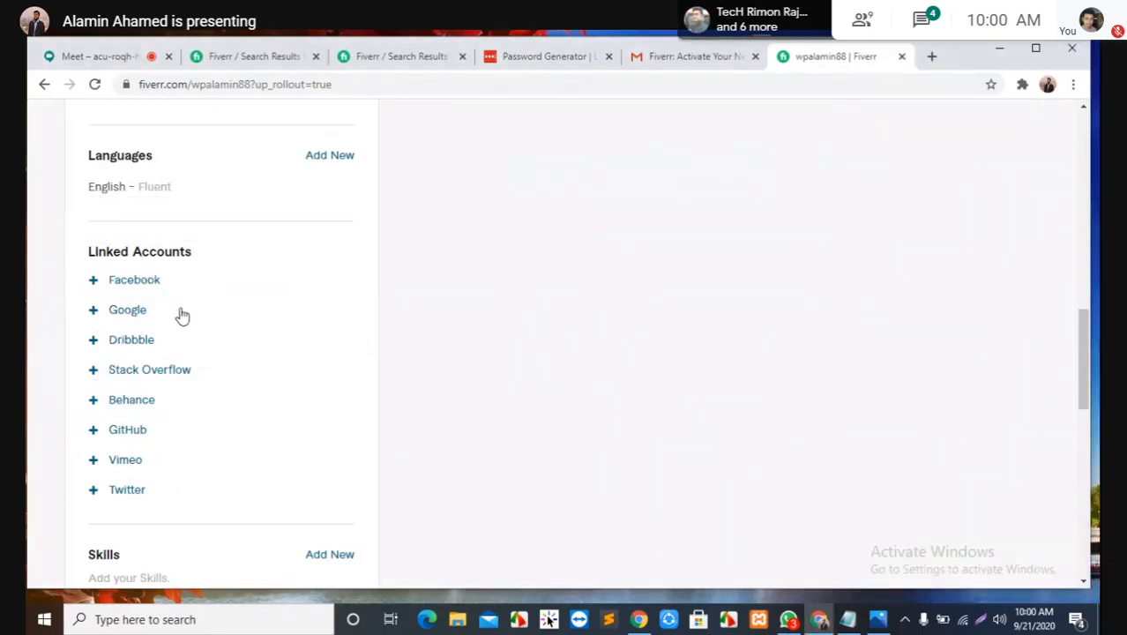
scroll(141, 326, down, 3)
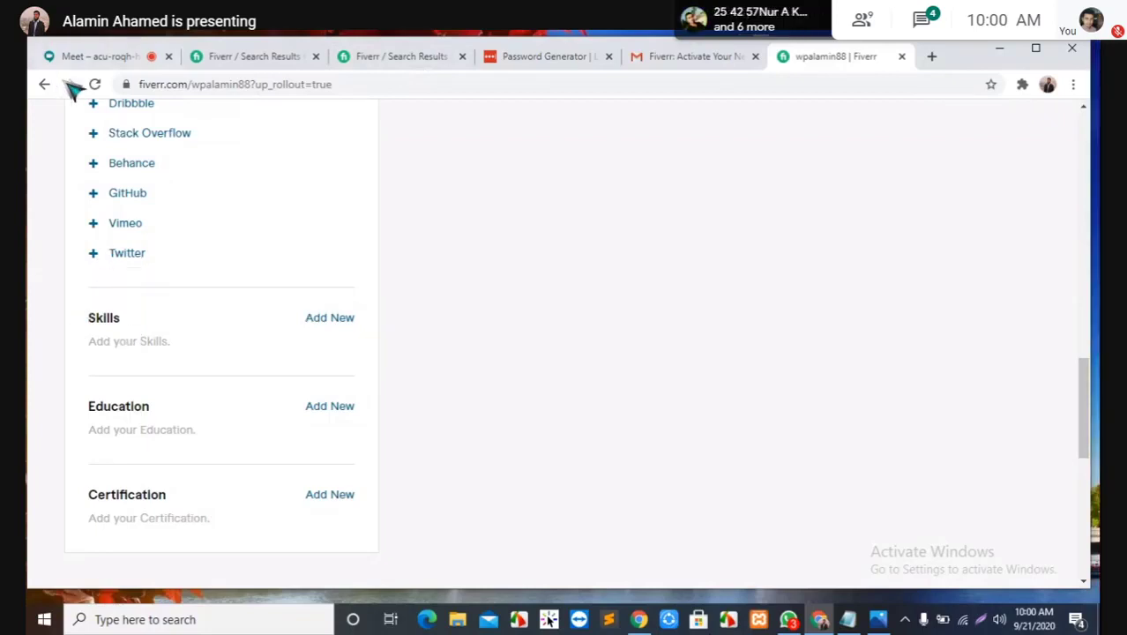
click(110, 57)
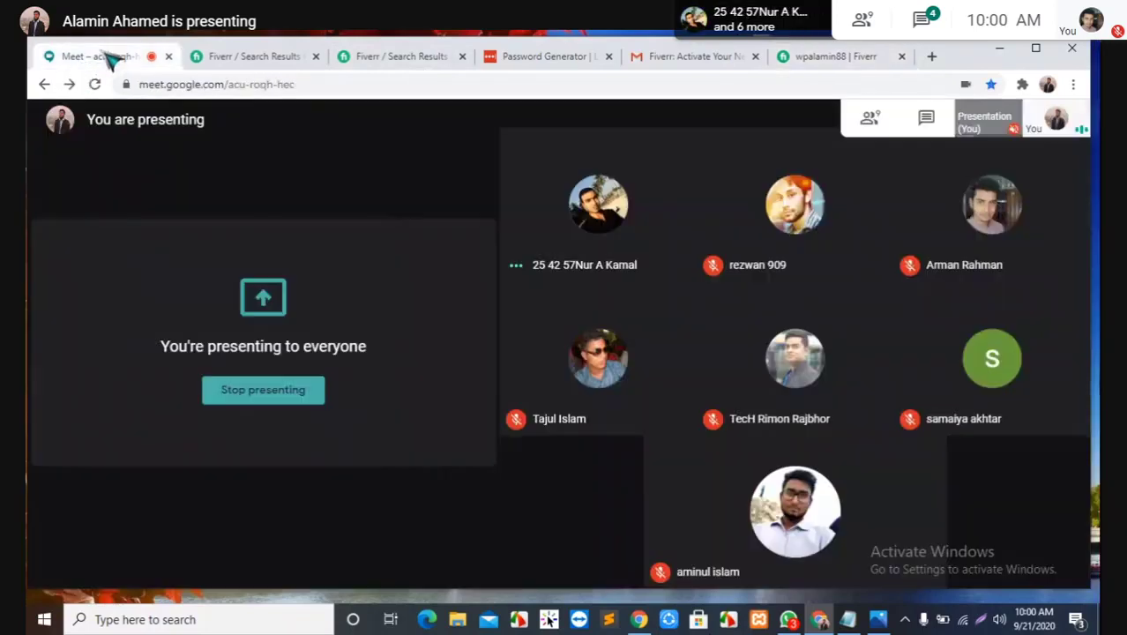
mouse_move(577, 500)
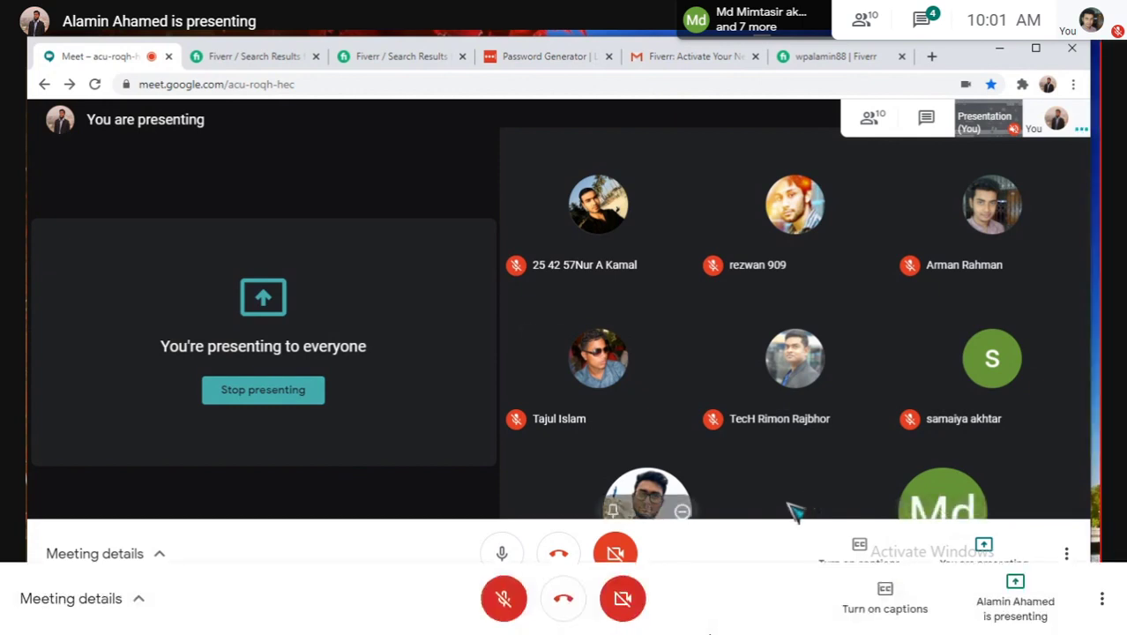
Briefly unmute and re-mute the microphone, then go back to the Fiverr profile.
key(ctrl+d)
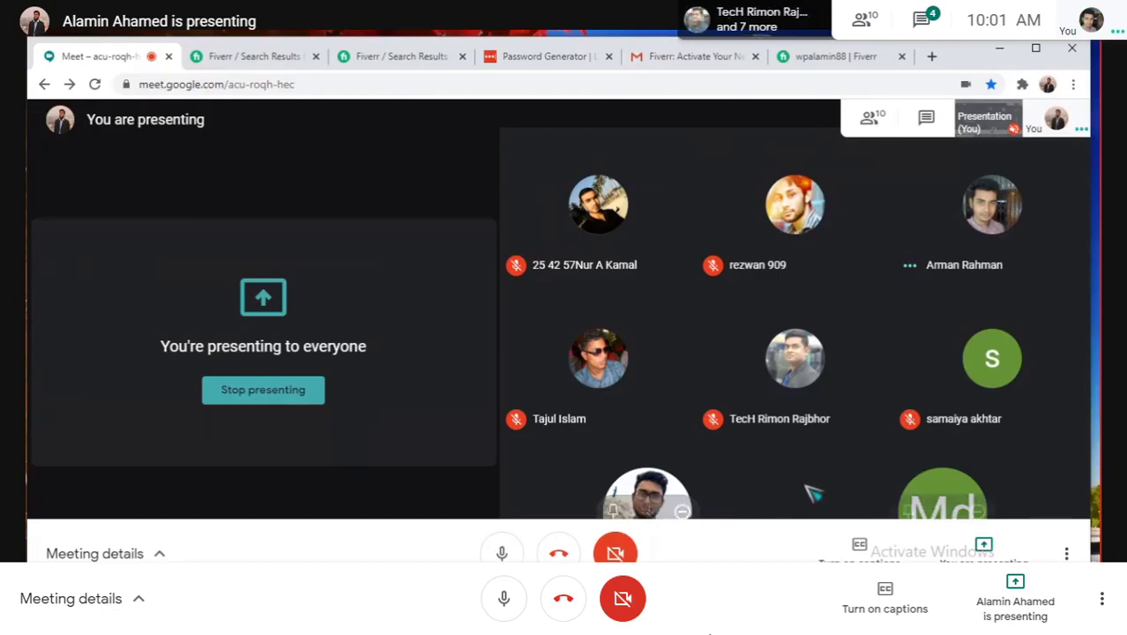
key(ctrl+d)
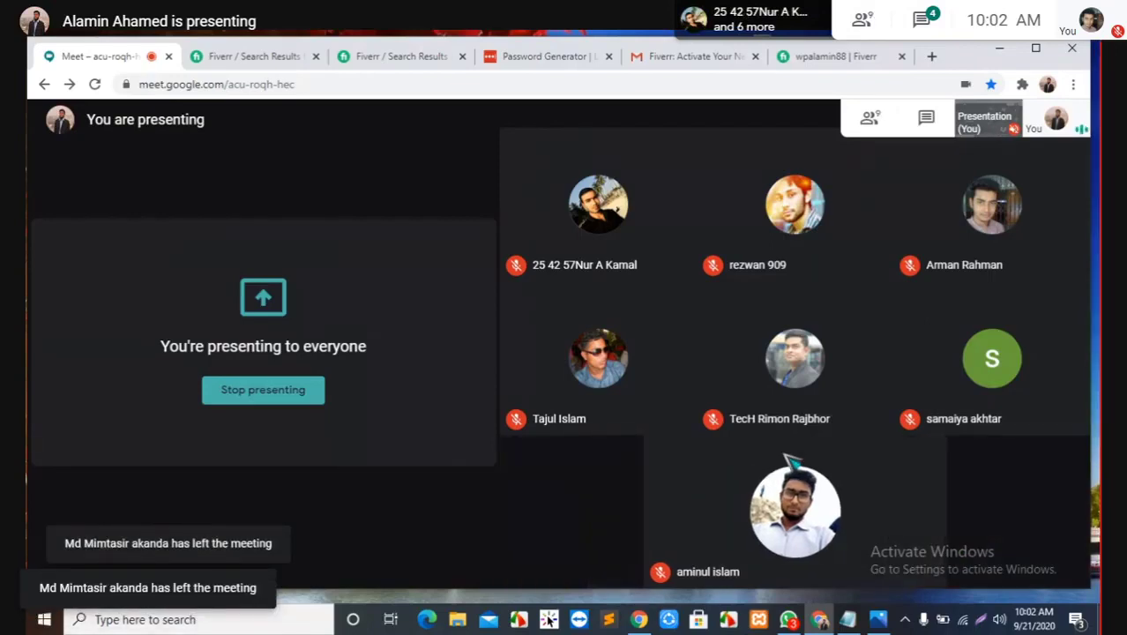
click(807, 55)
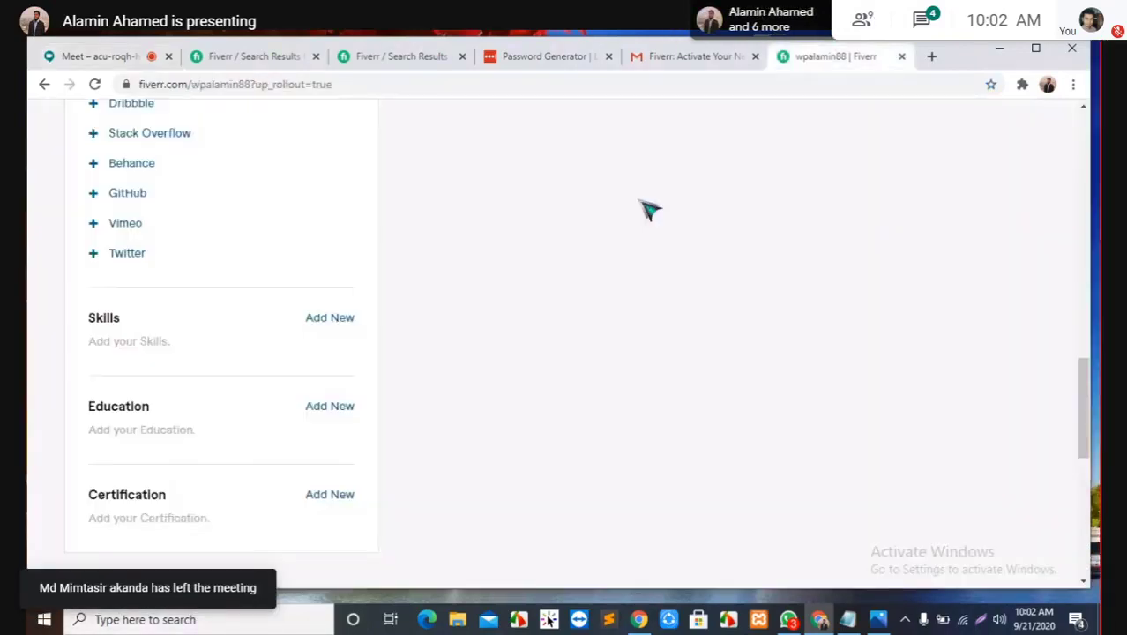
Add a new skill entry choosing Wordpress (from 'Wordpre') at Expert experience level.
click(330, 319)
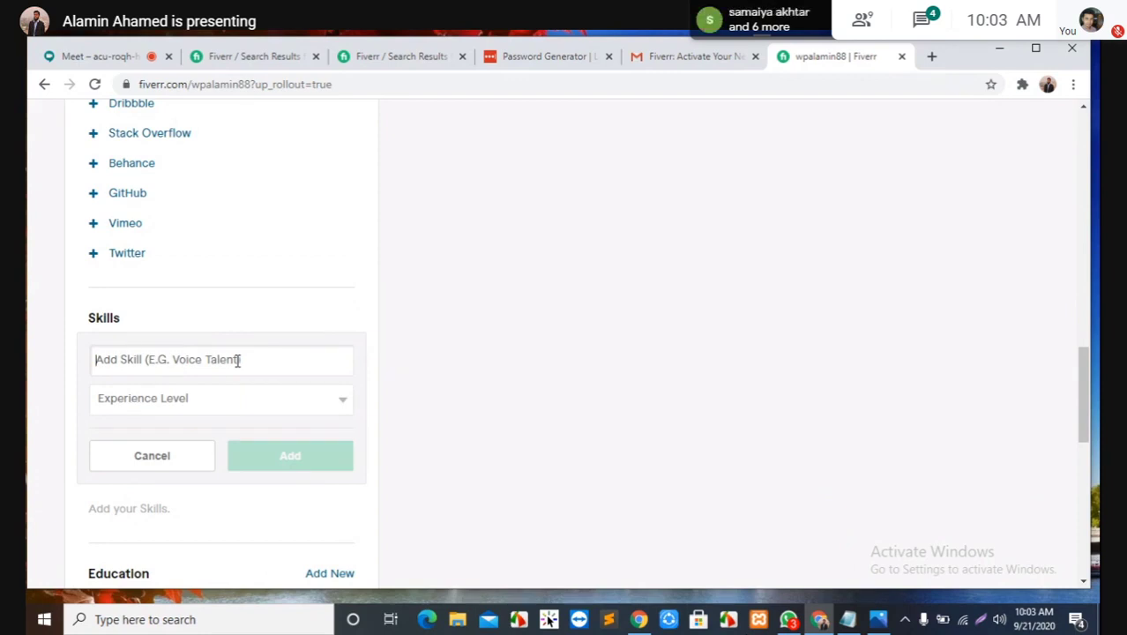
text(Word)
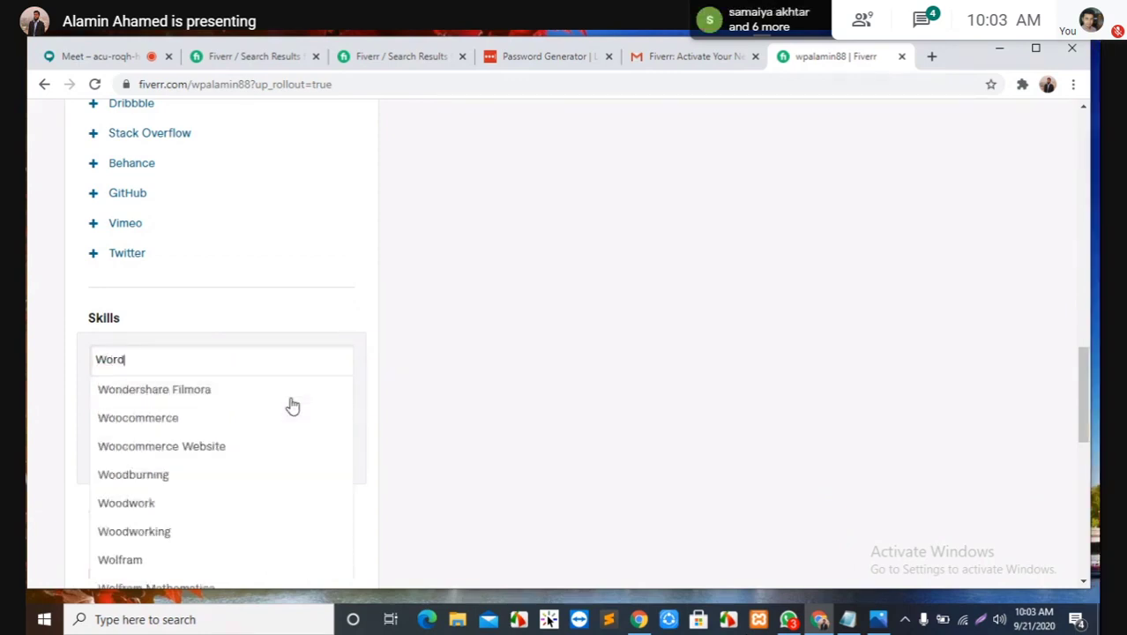
text(pre)
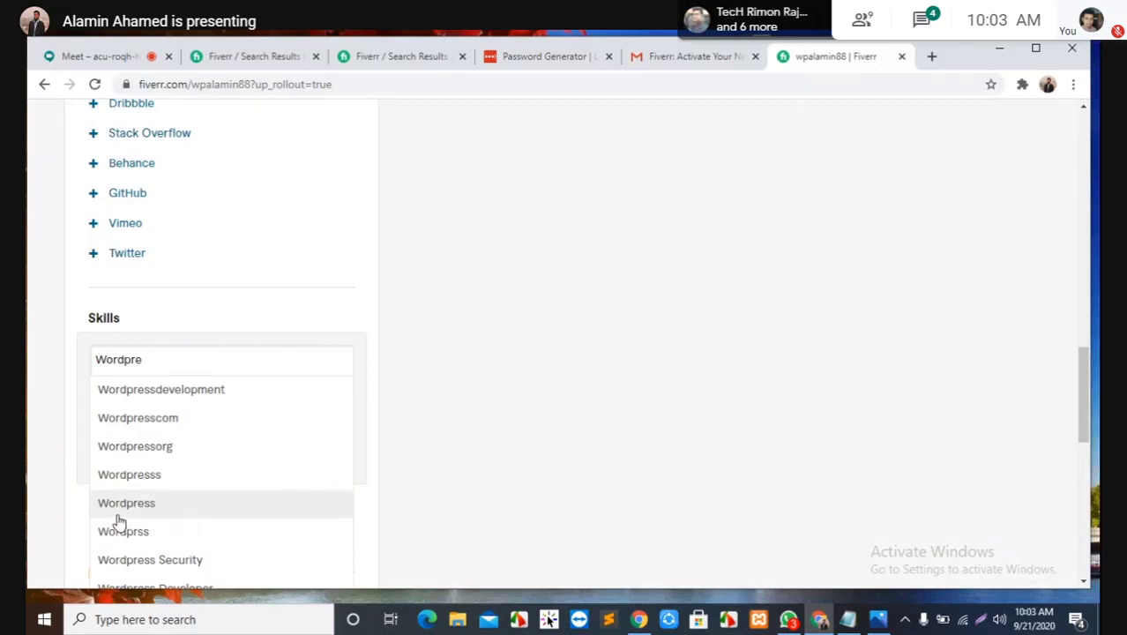
scroll(131, 547, down, 1)
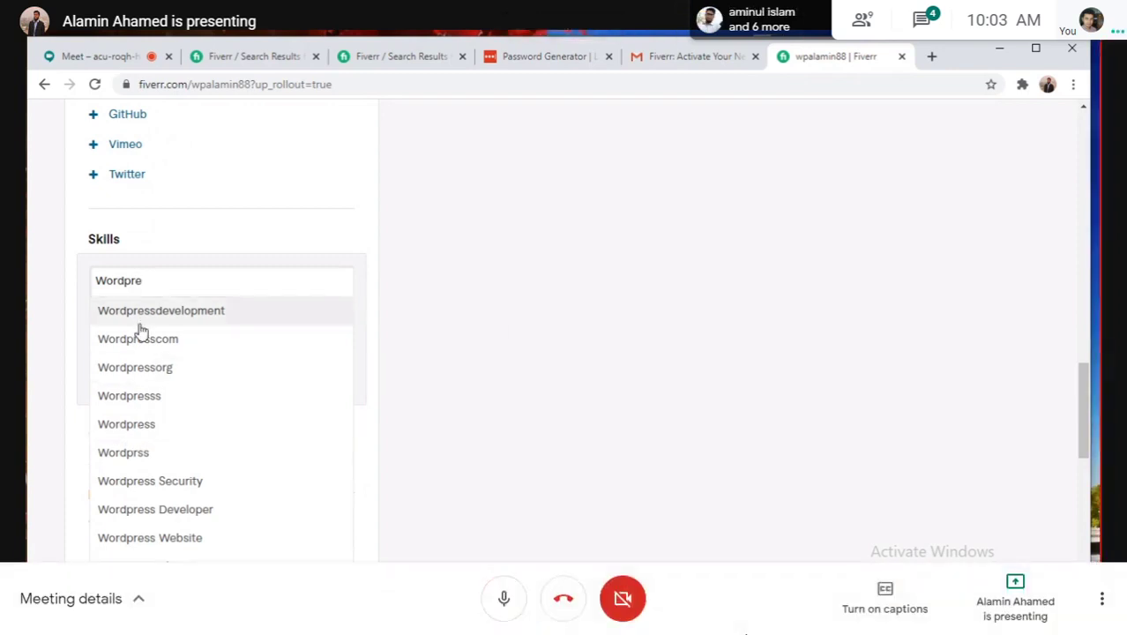
key(ctrl+d)
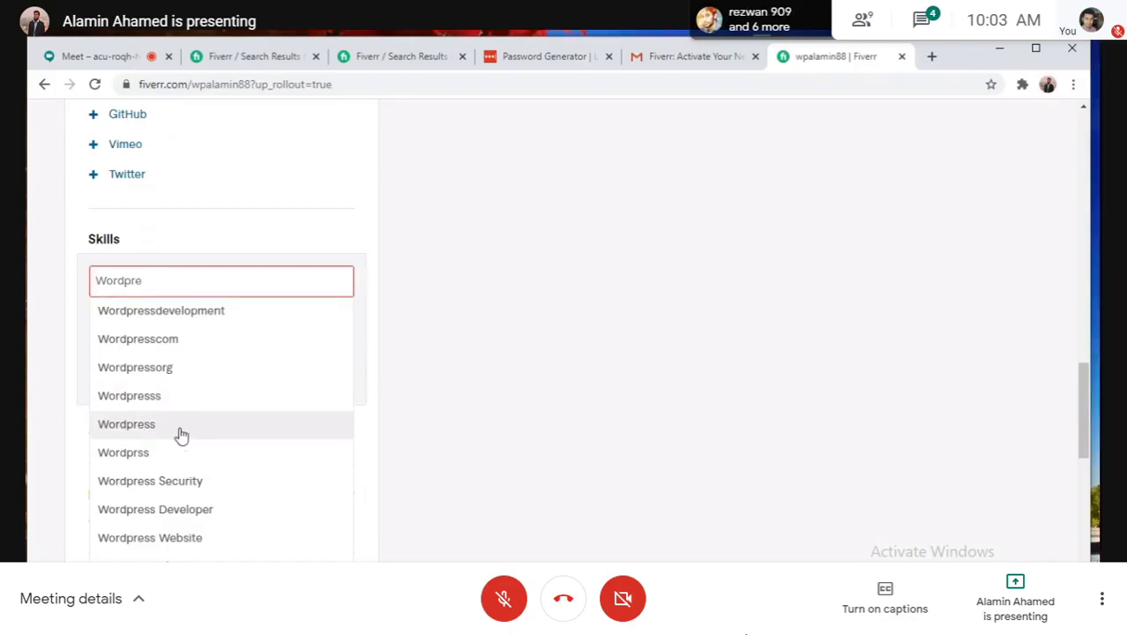
click(180, 434)
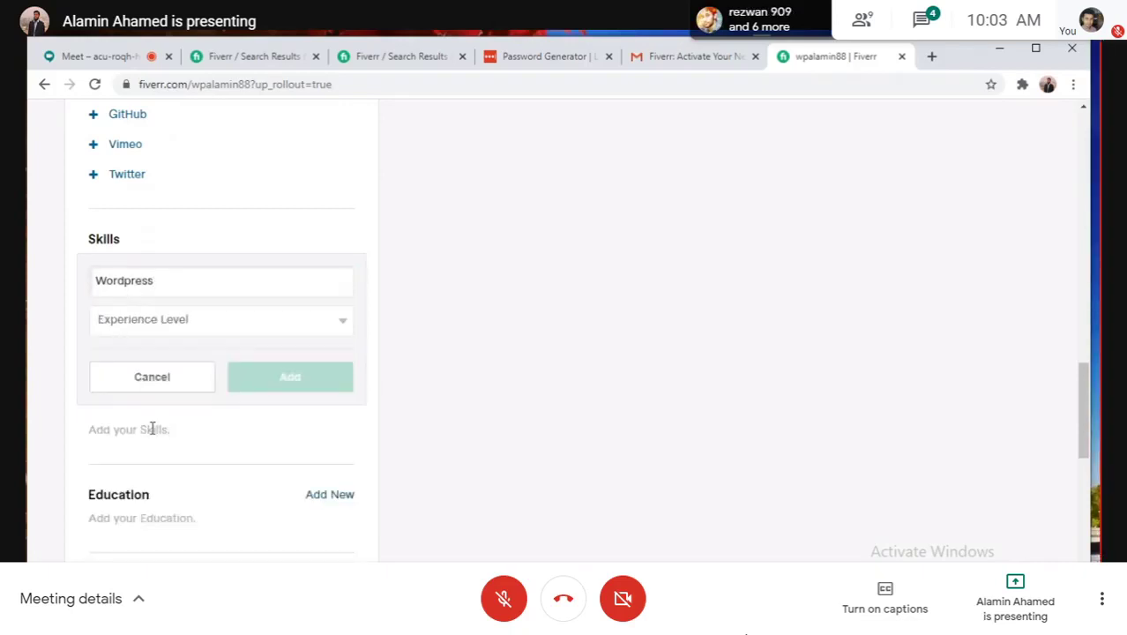
click(232, 323)
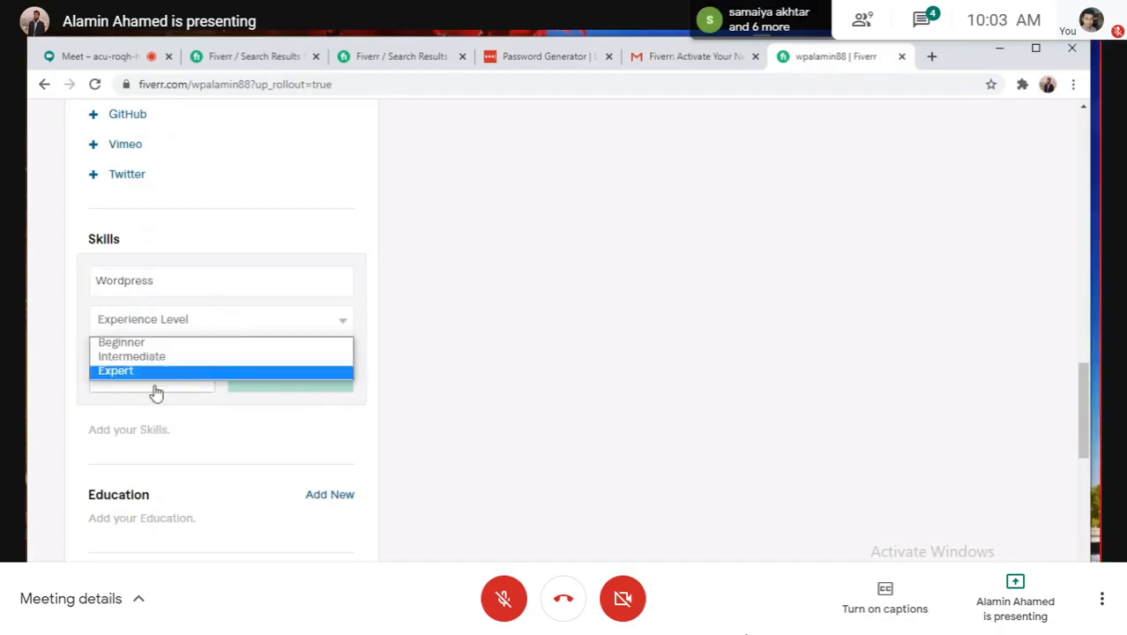
click(152, 371)
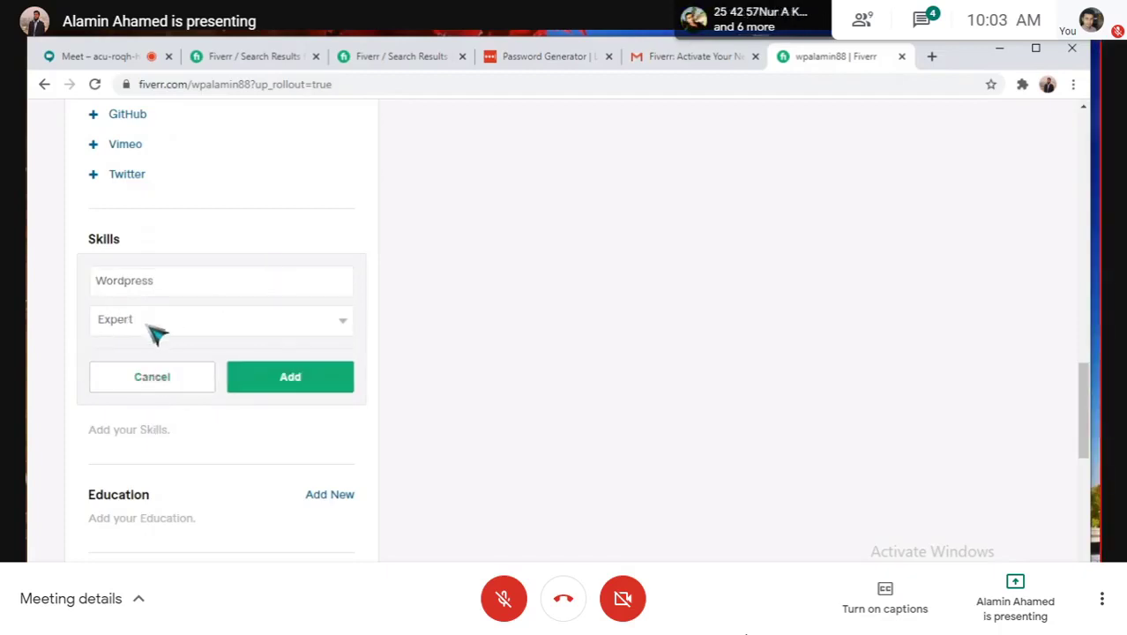
click(261, 324)
click(261, 323)
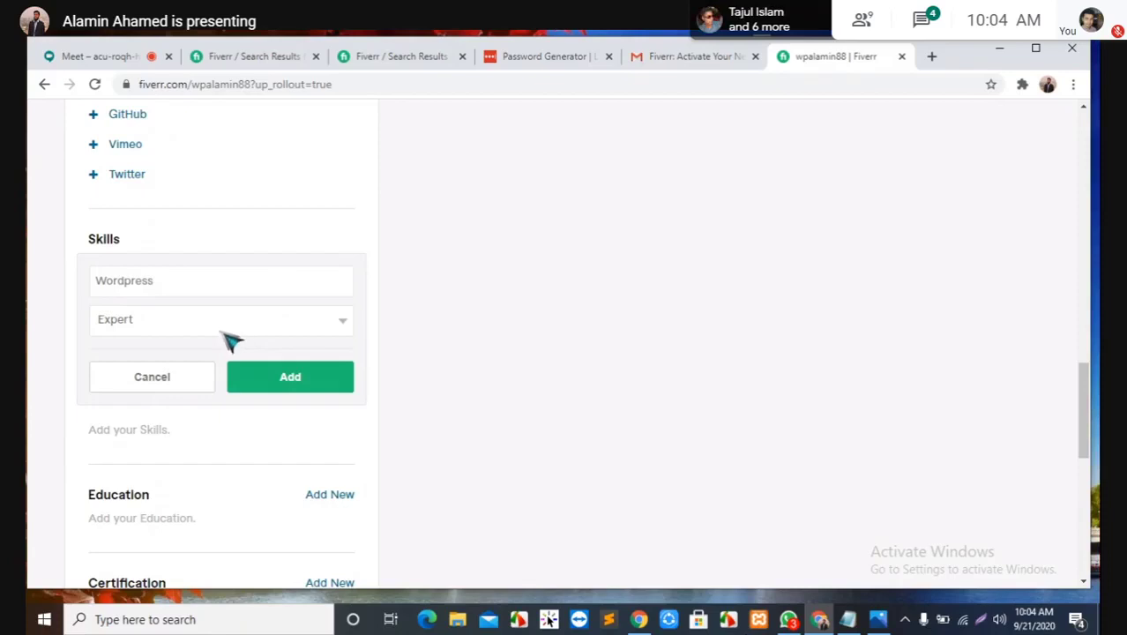
click(95, 56)
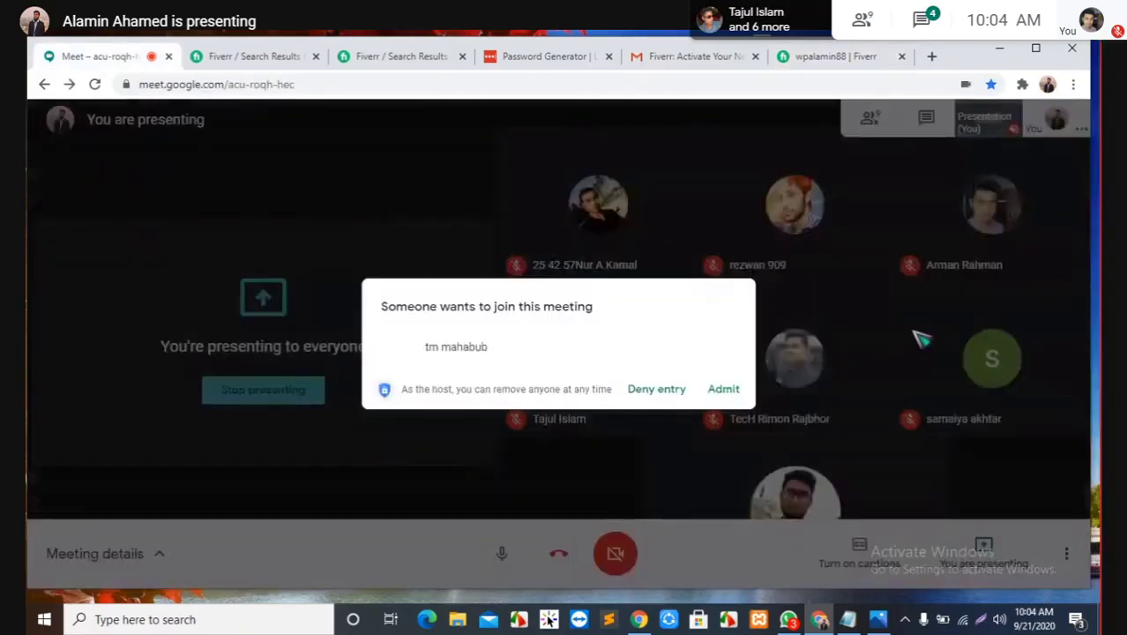
Admit the waiting participant to the call and return to the Fiverr skills form.
click(717, 393)
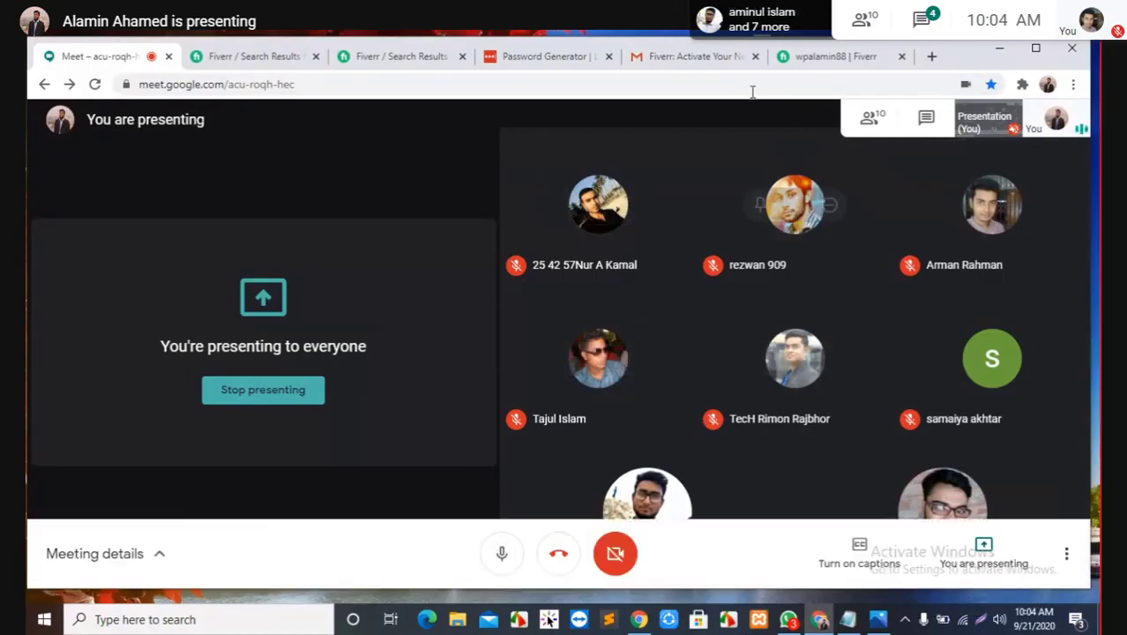
click(837, 57)
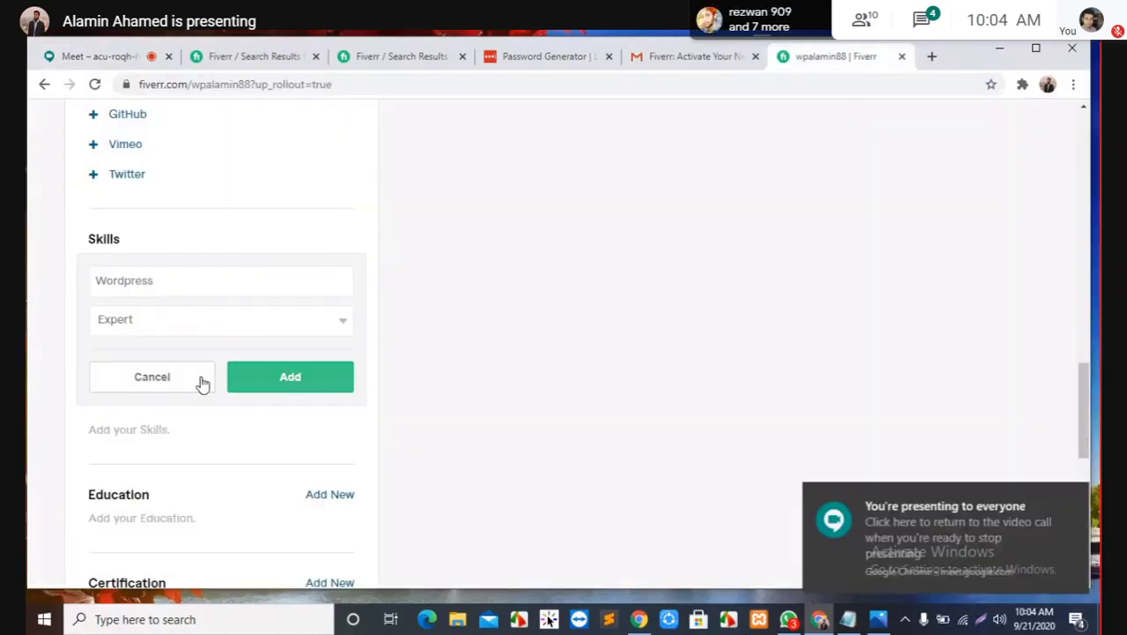
Save Wordpress as an Expert skill and open a new empty skill entry.
click(280, 379)
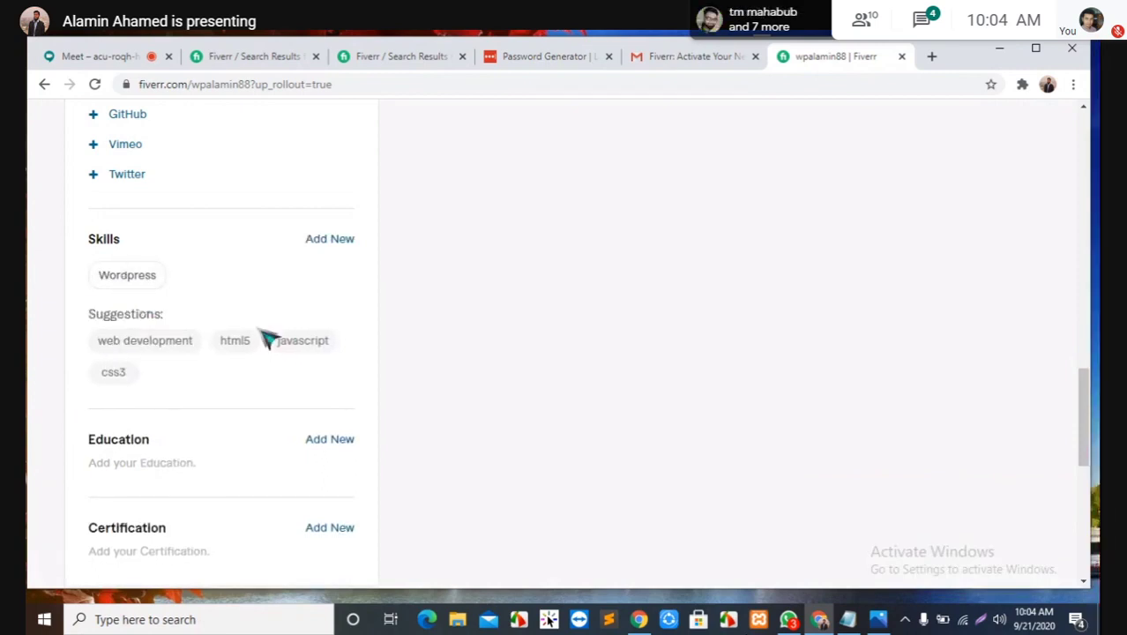
click(331, 239)
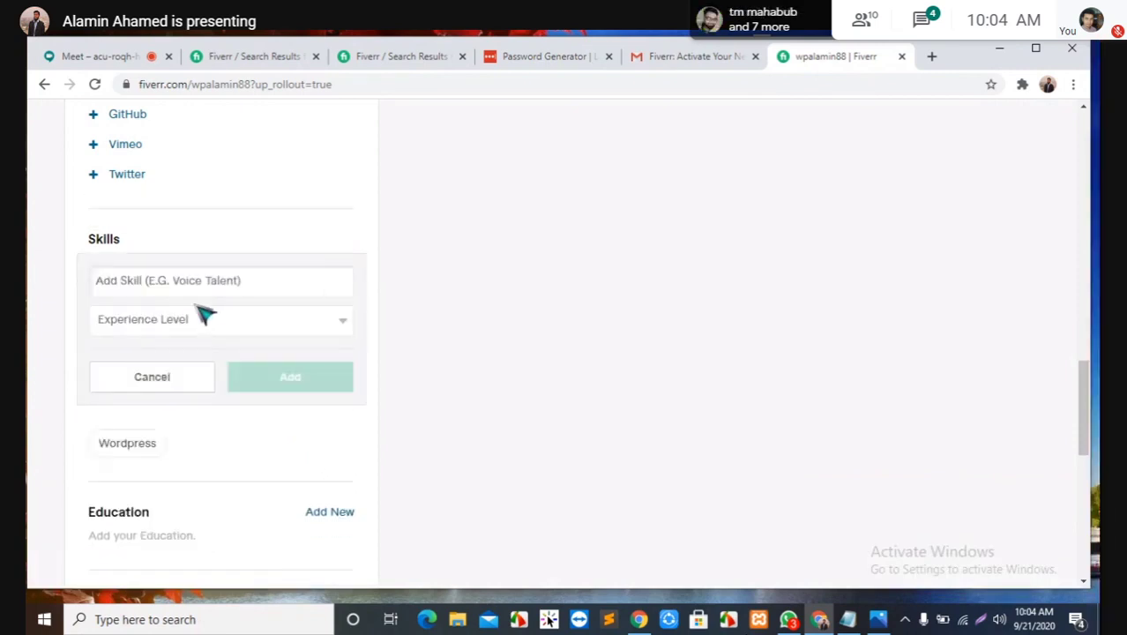
click(239, 289)
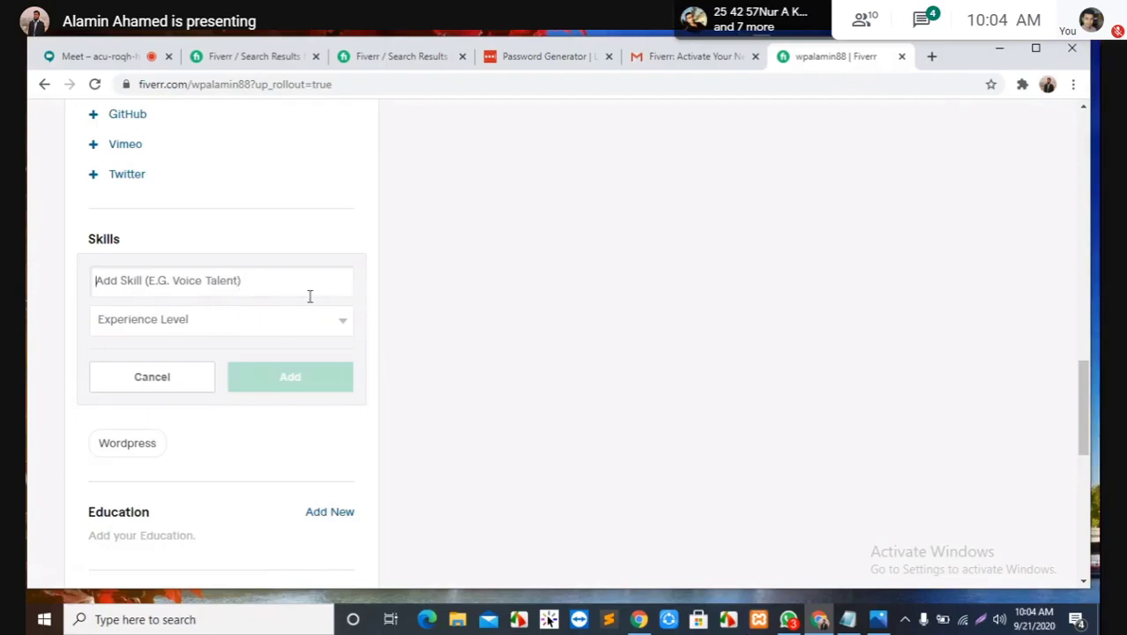
Enter 'Html' as the new skill name, then clear it from the field.
text(Html)
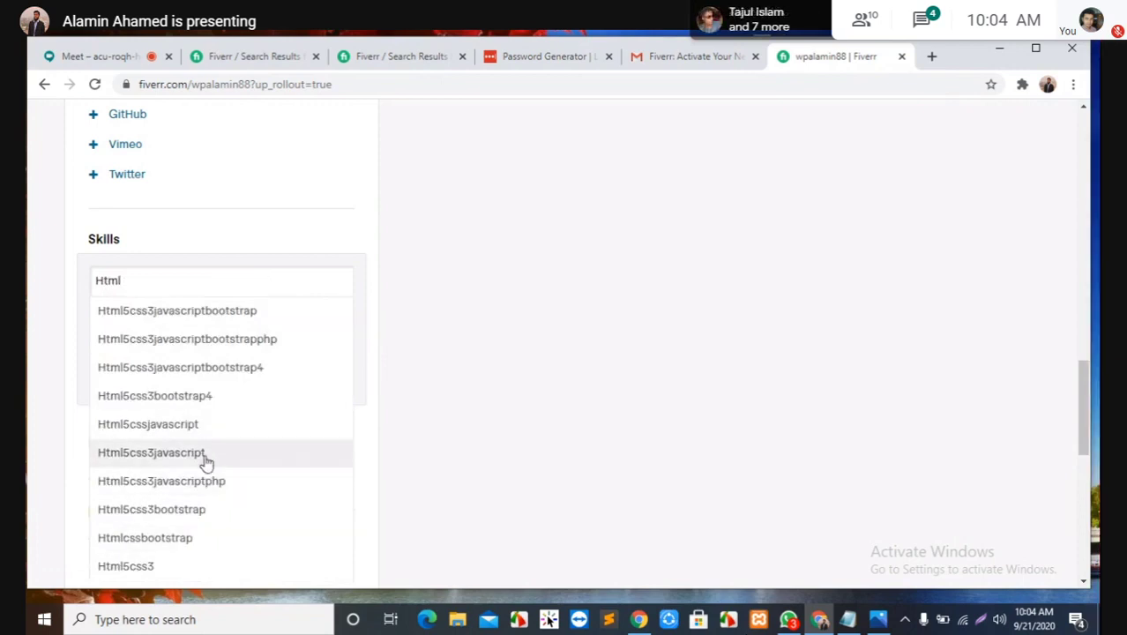
scroll(216, 460, down, 2)
scroll(222, 501, up, 1)
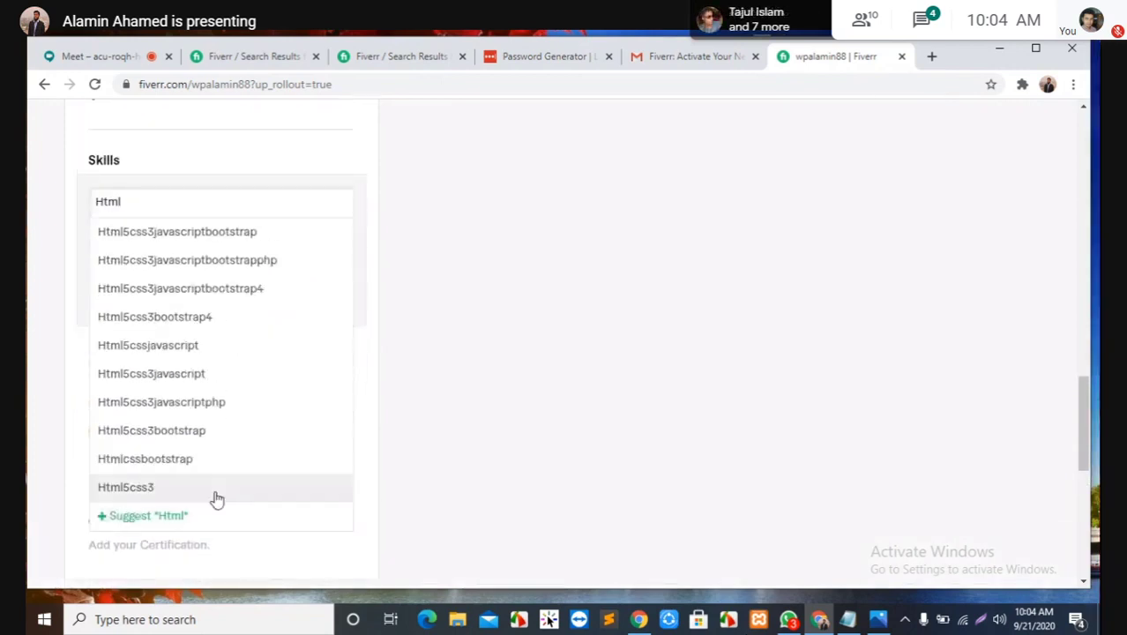
scroll(215, 495, up, 1)
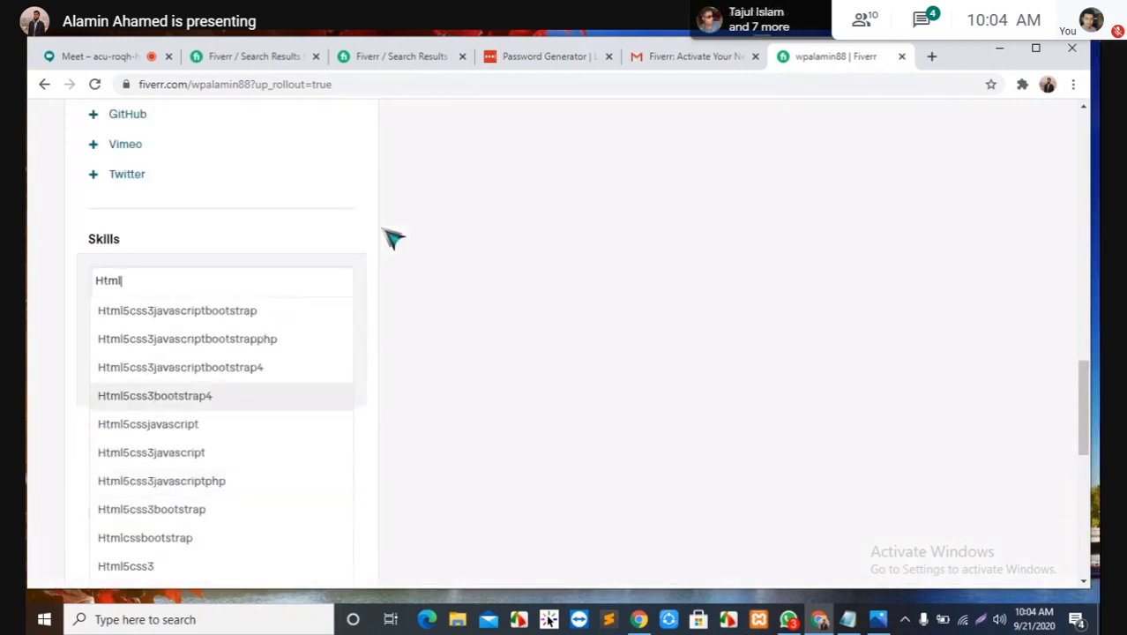
scroll(298, 282, up, 4)
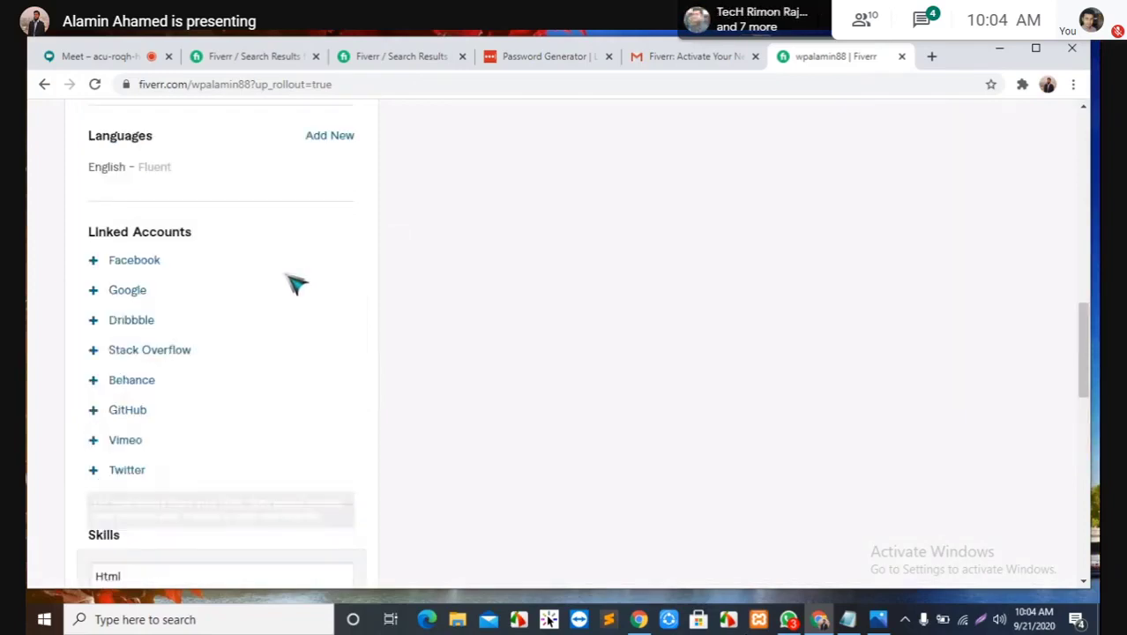
scroll(257, 457, down, 1)
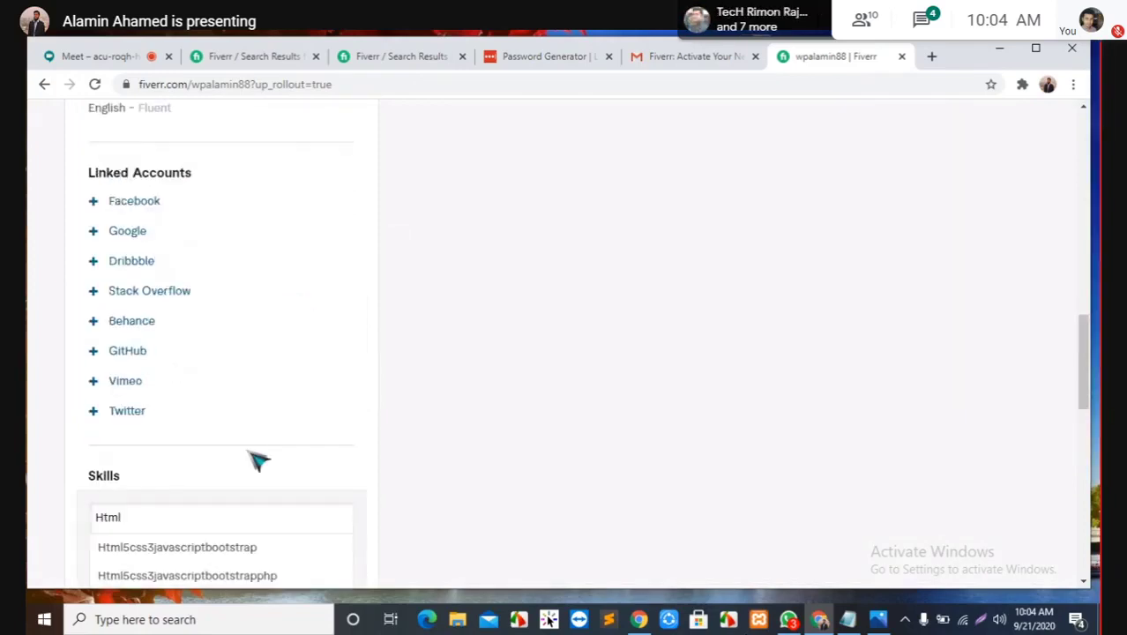
scroll(257, 460, down, 2)
click(97, 361)
key(BackSpace)
key(BackSpace)
key(BackSpace)
key(BackSpace)
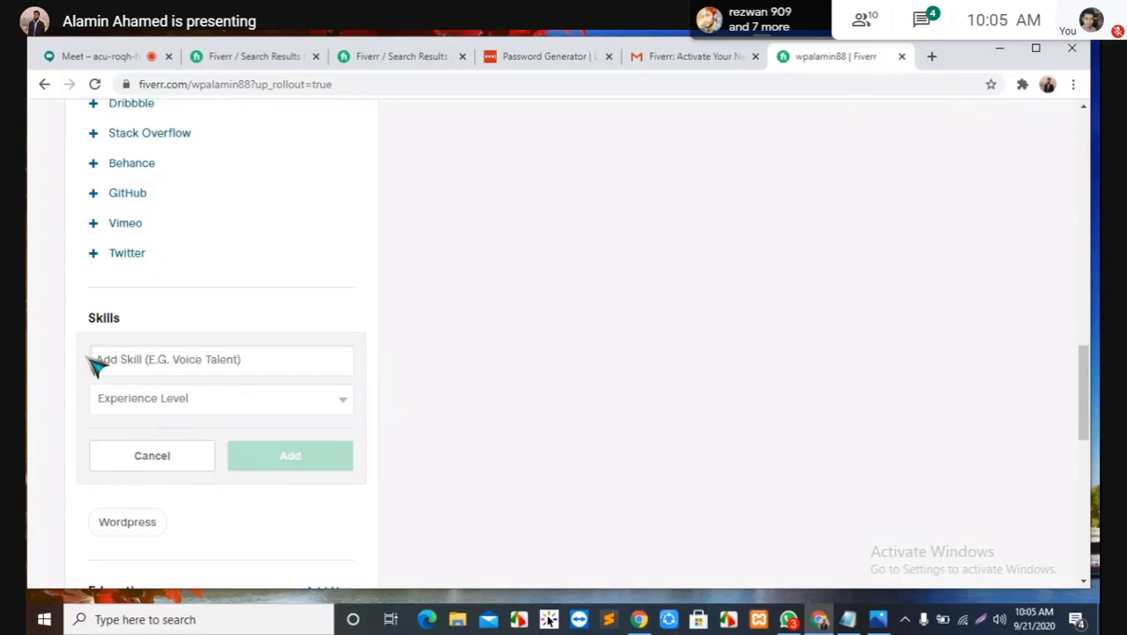
Add Divi Theme as a skill at Expert level.
click(97, 364)
text(Div)
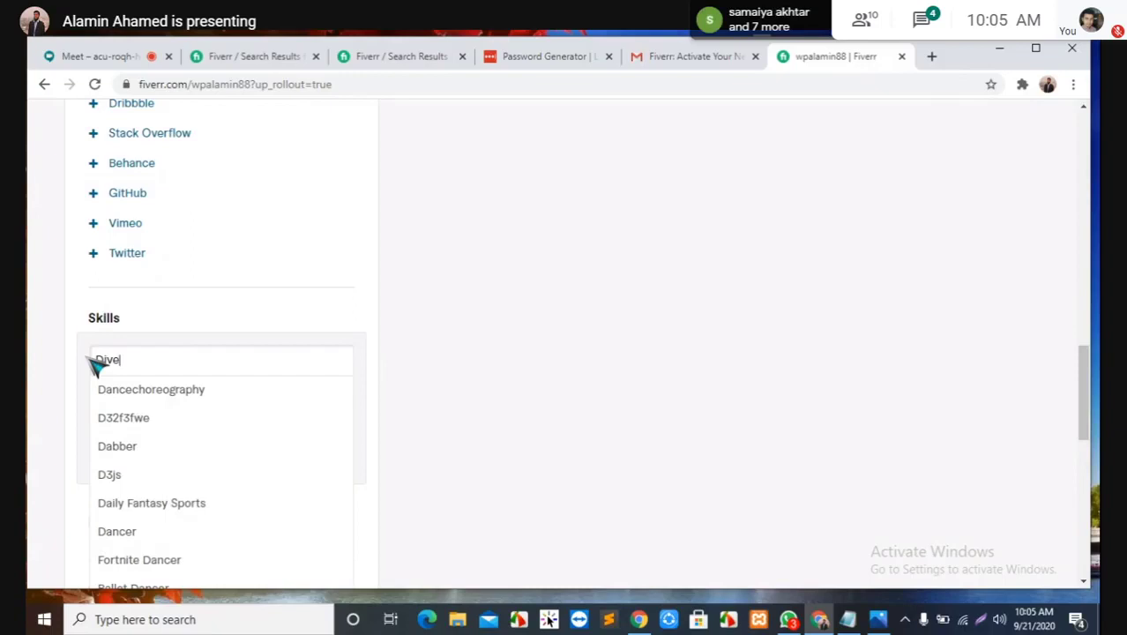
text(i)
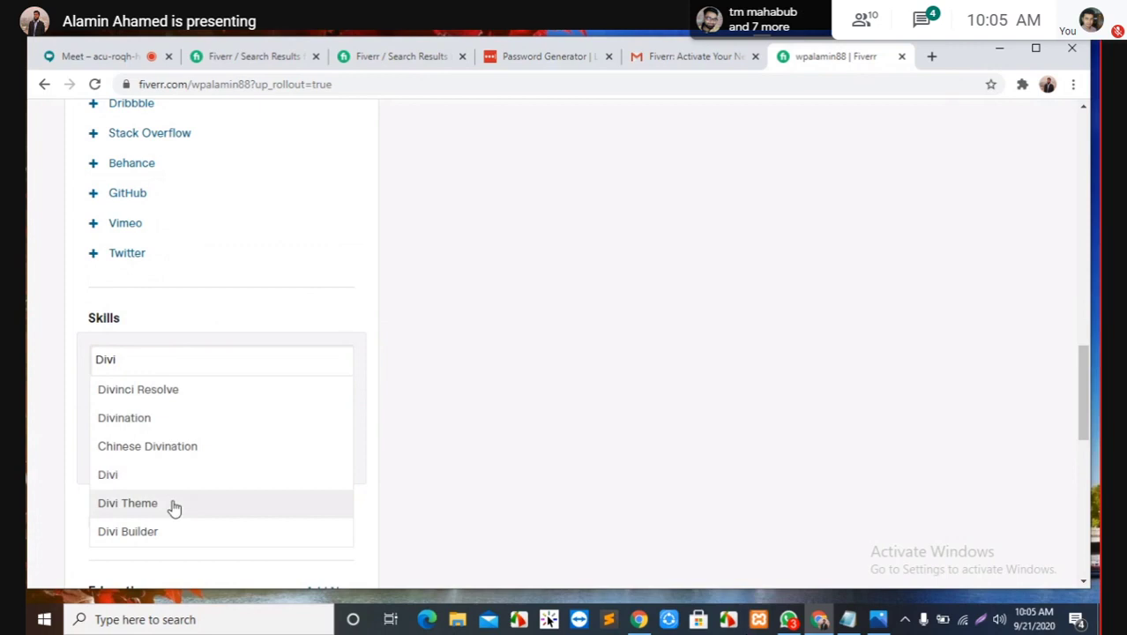
click(153, 507)
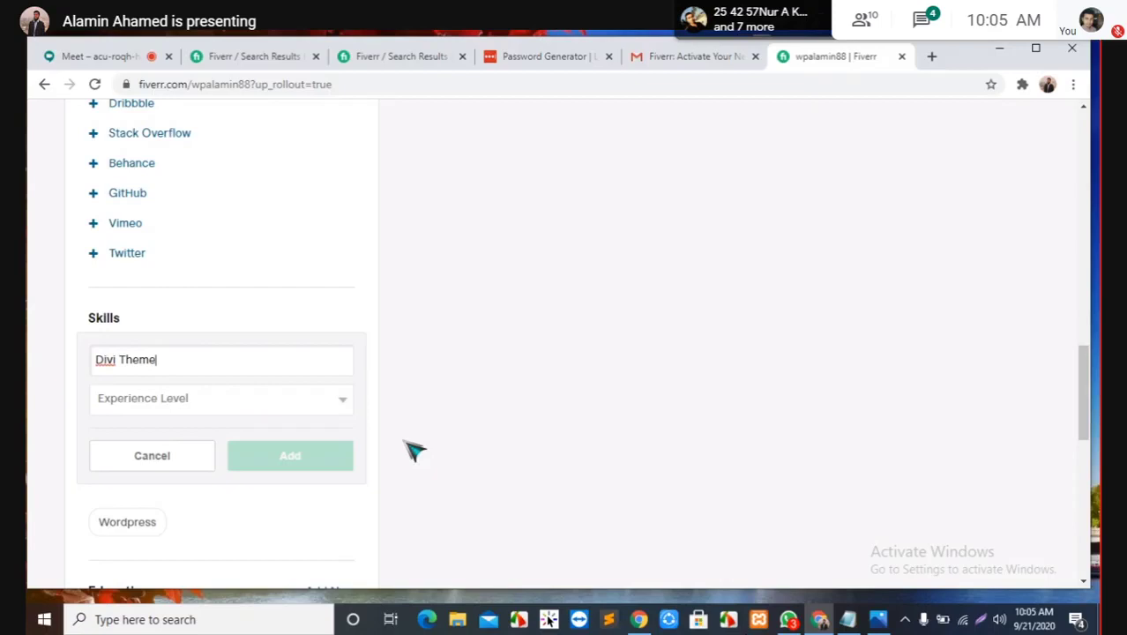
click(177, 398)
click(175, 425)
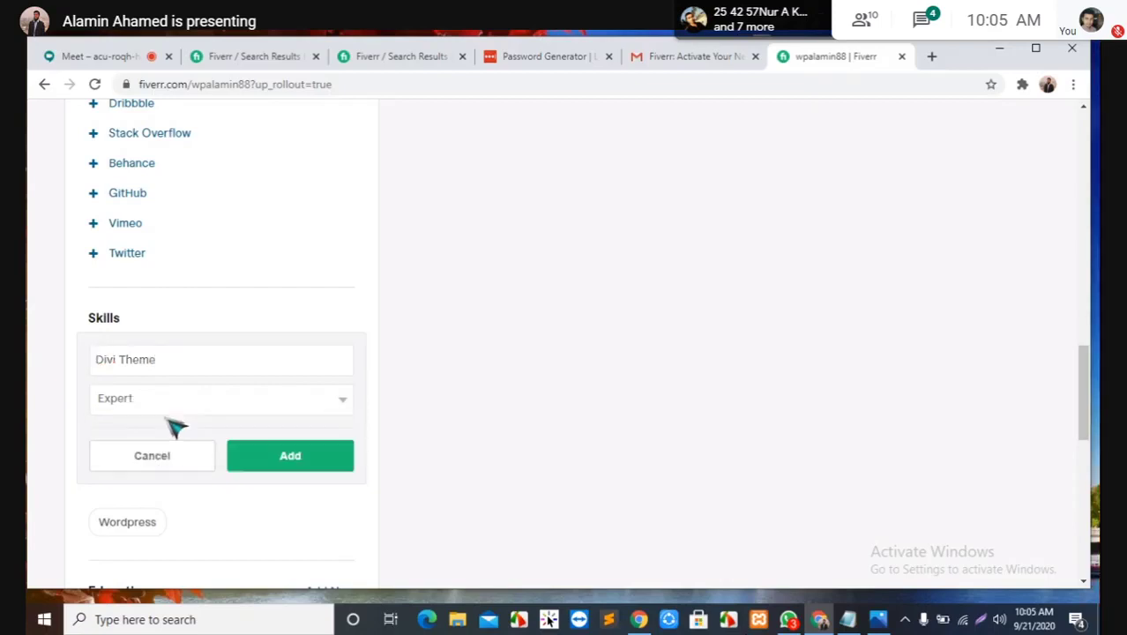
click(267, 459)
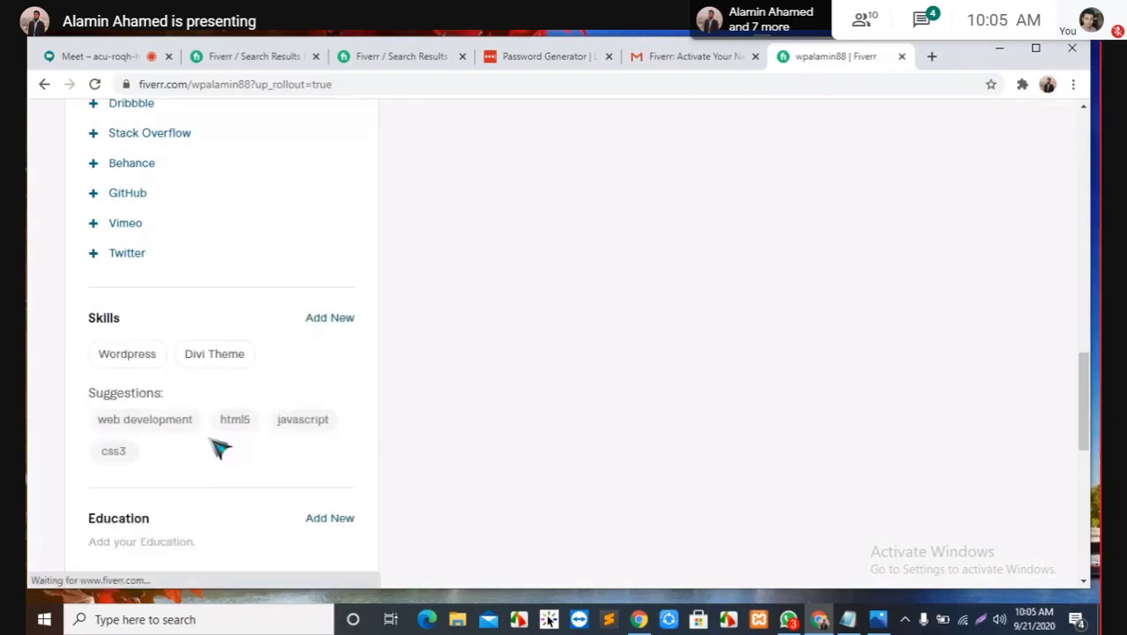
Add Avada Theme as a skill at Expert level.
click(334, 321)
text(Avada)
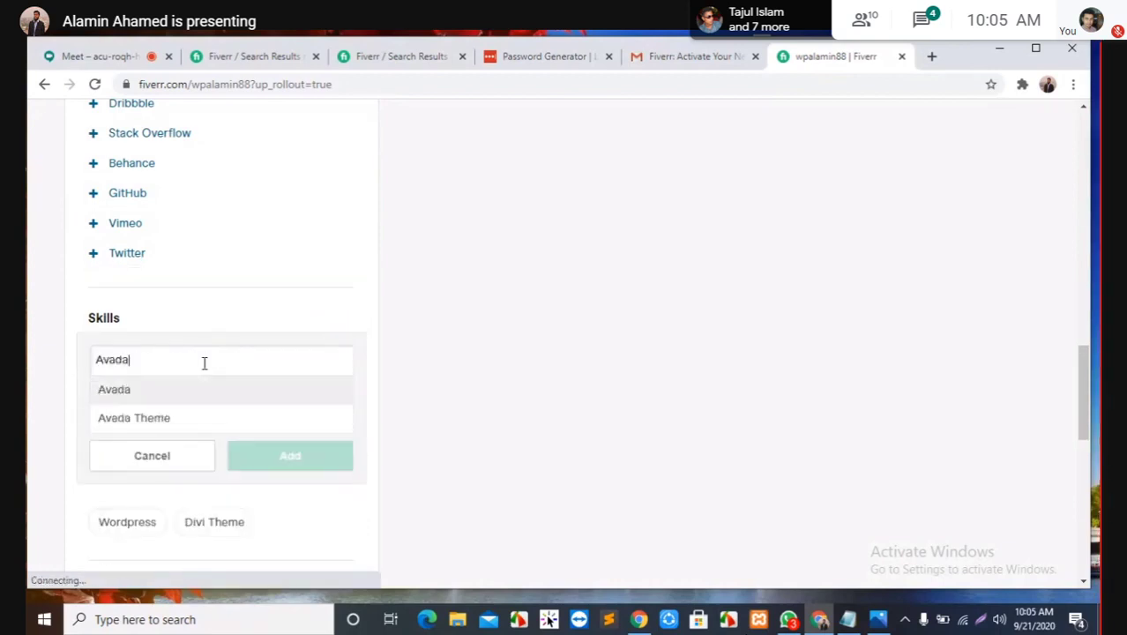
click(157, 427)
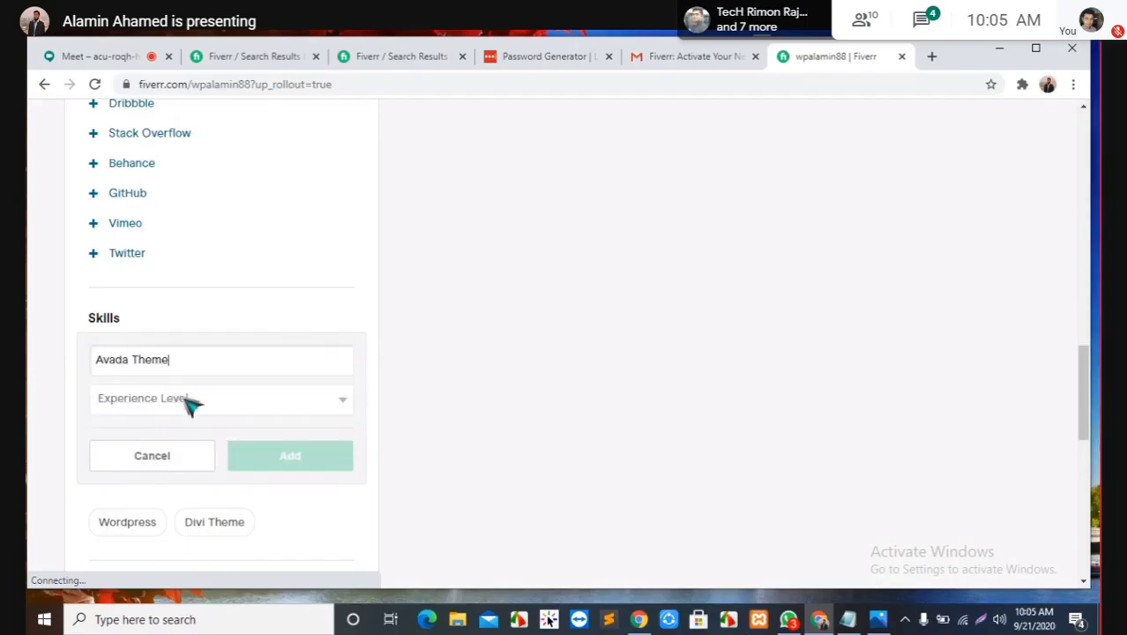
click(296, 398)
click(166, 453)
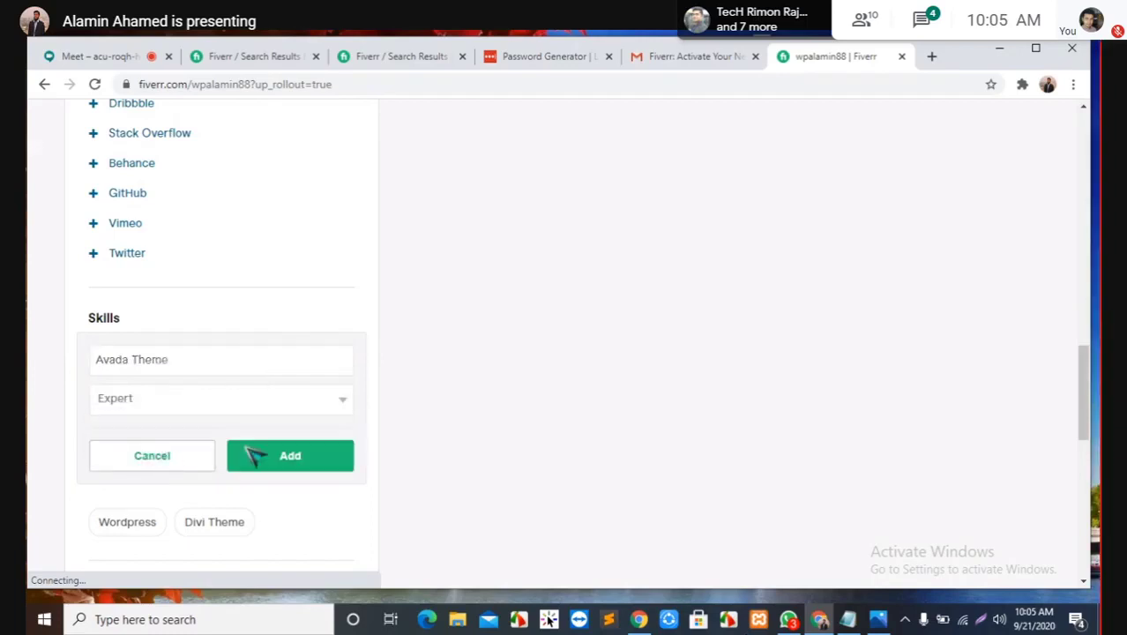
click(291, 450)
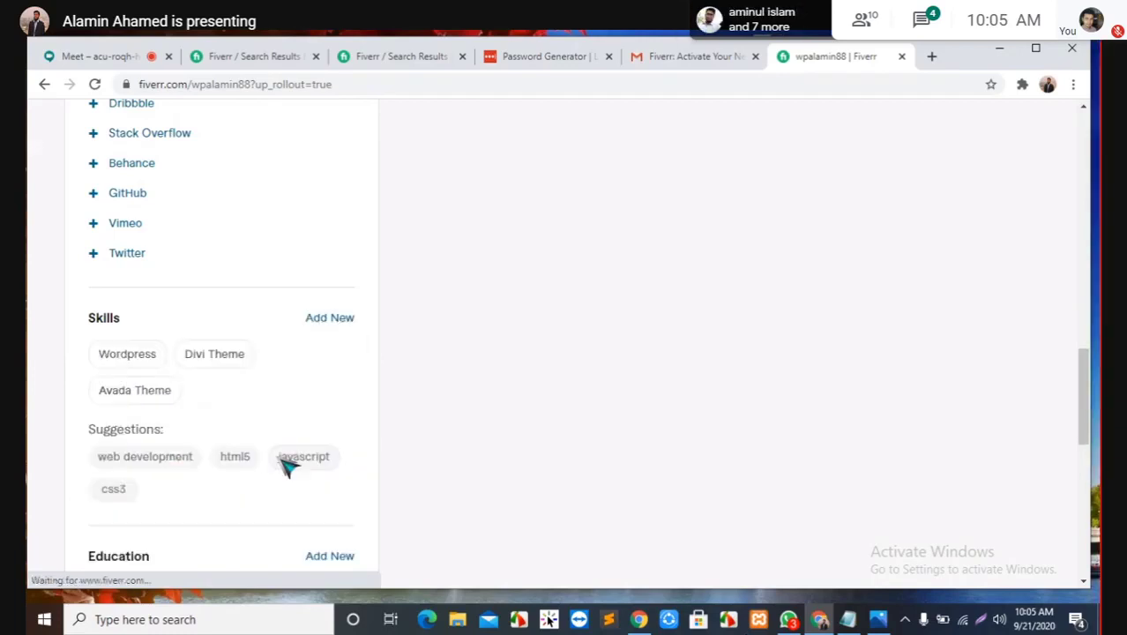
Add Astra Pro as a skill at Expert level.
click(328, 319)
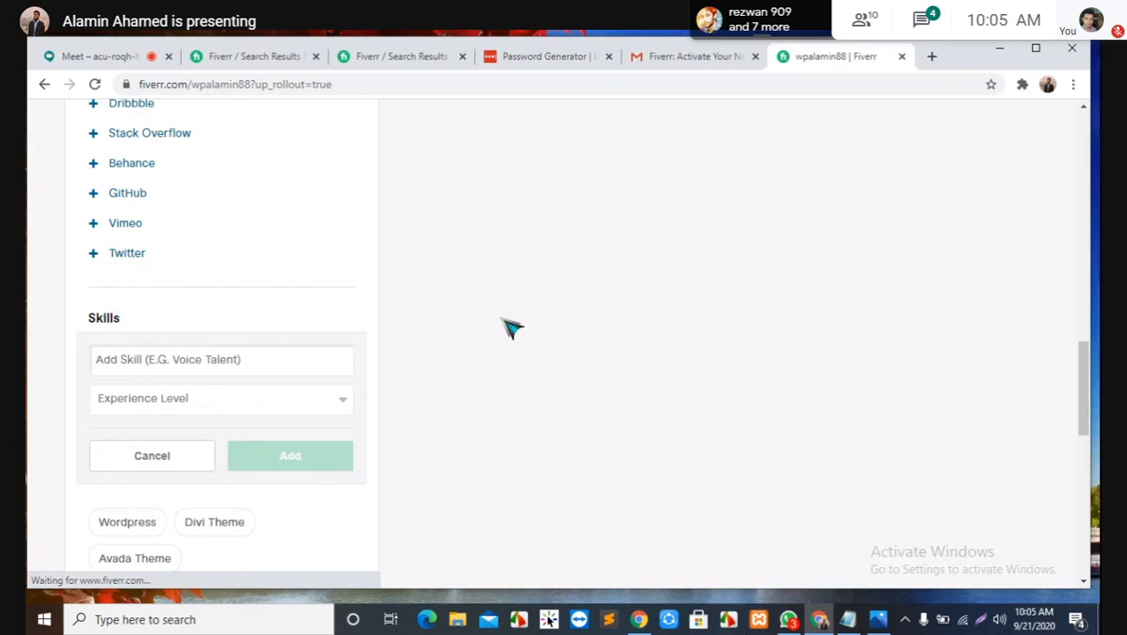
text(A)
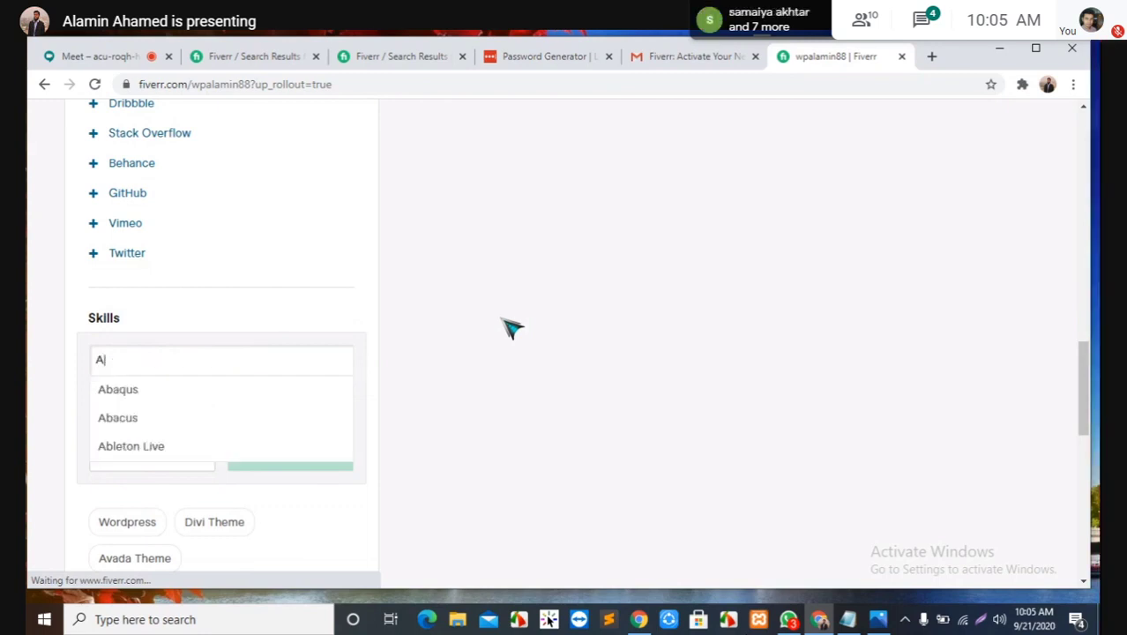
text(stra)
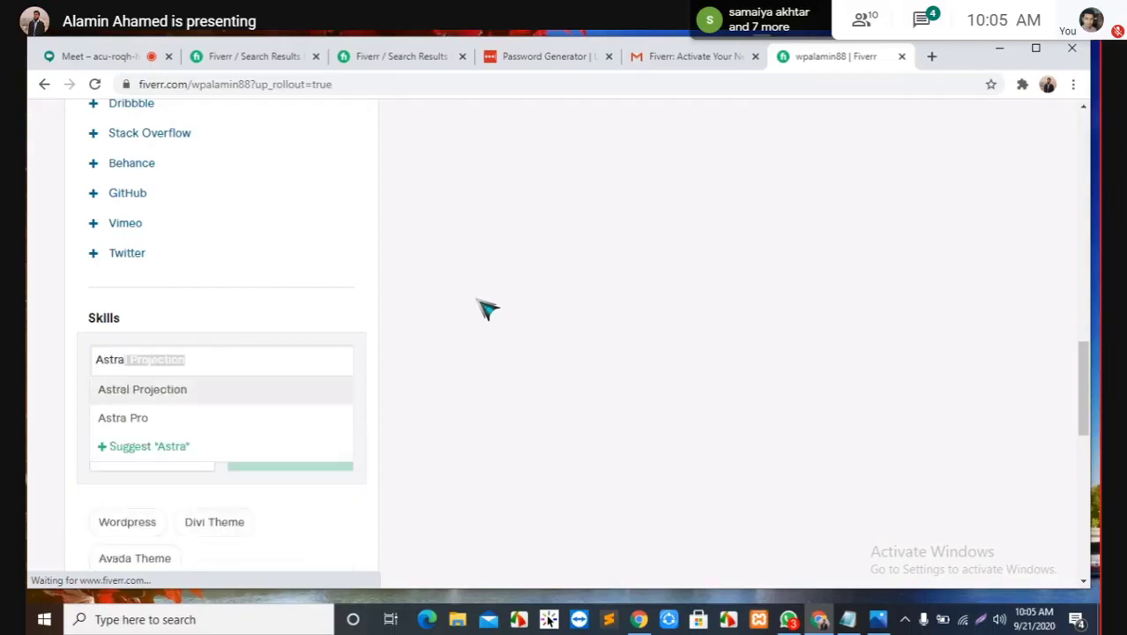
key(BackSpace)
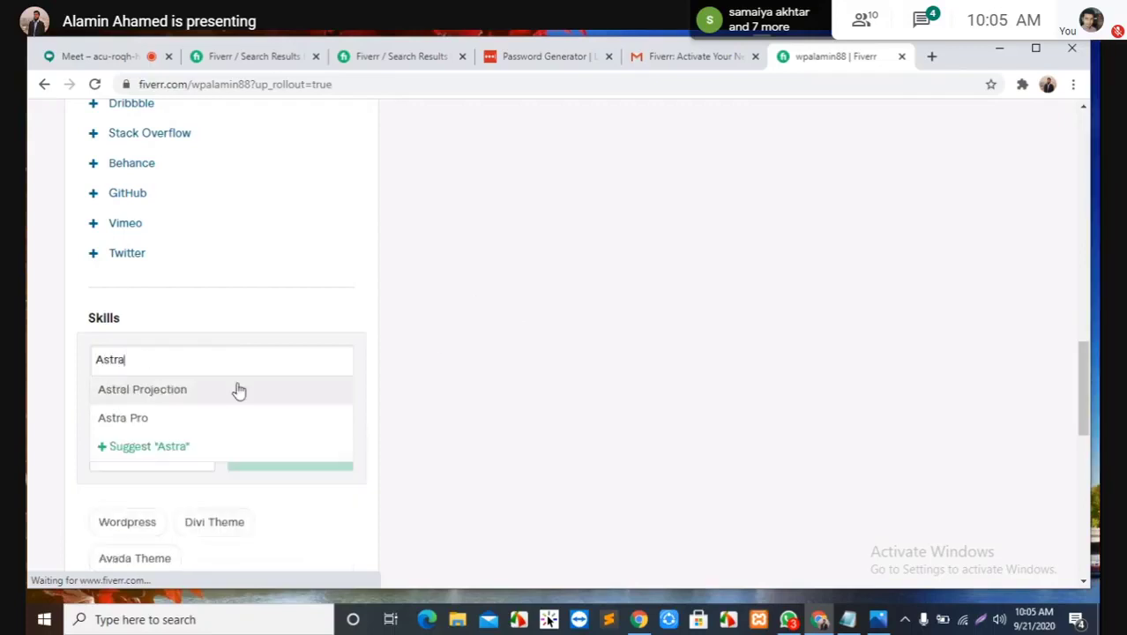
click(141, 430)
click(327, 406)
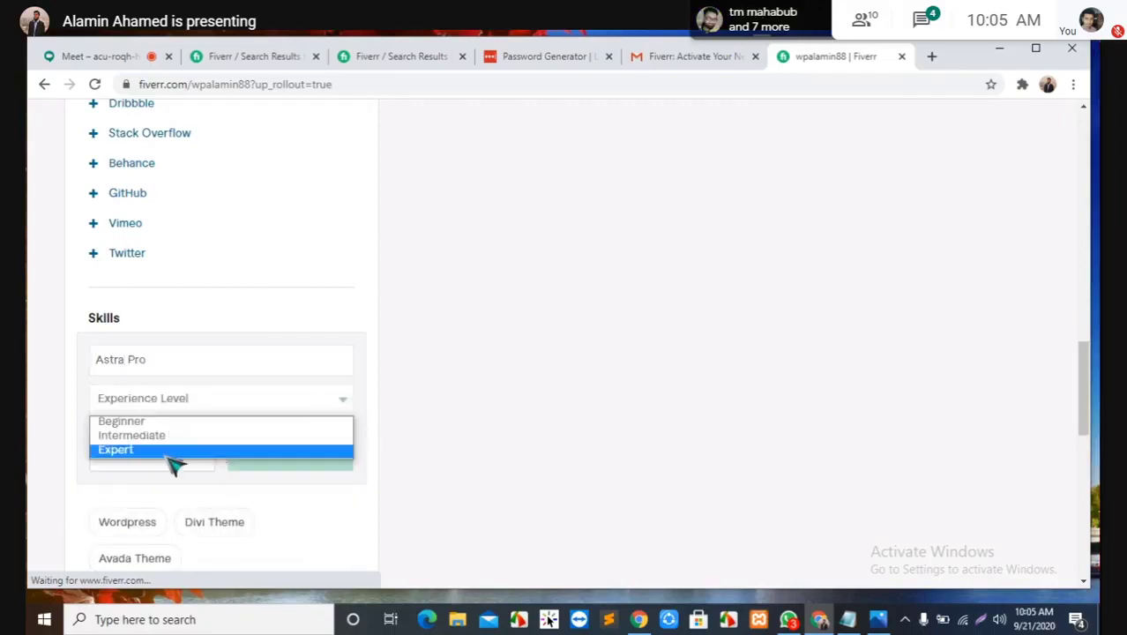
click(172, 452)
click(312, 456)
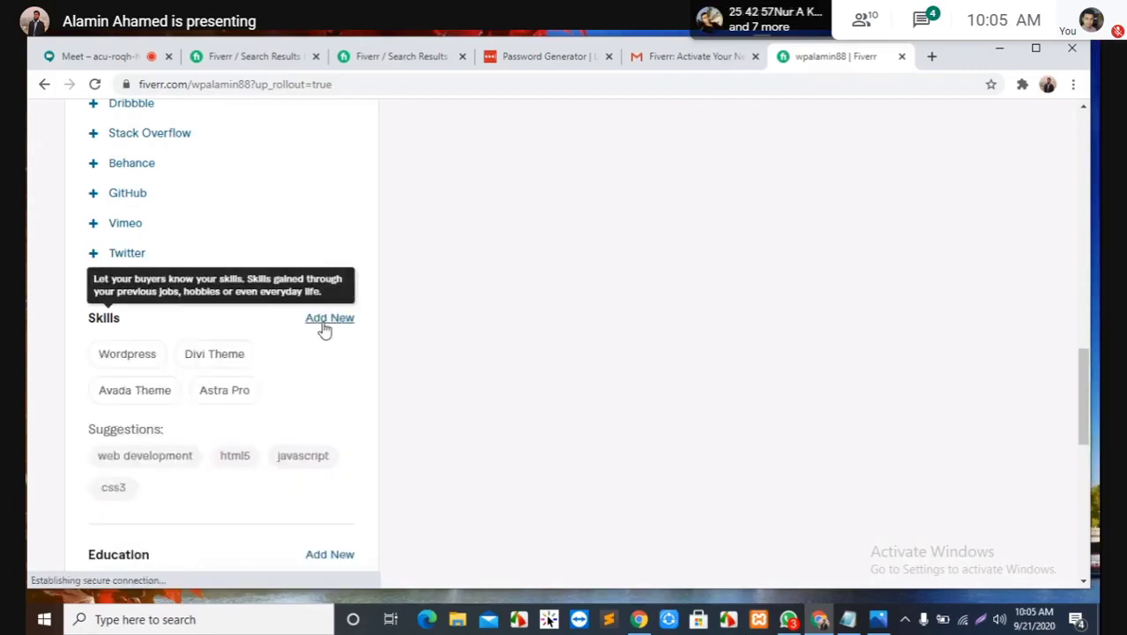
Discard the unmatched 'Airi' entry and add Elementor Pro at Expert level.
click(328, 320)
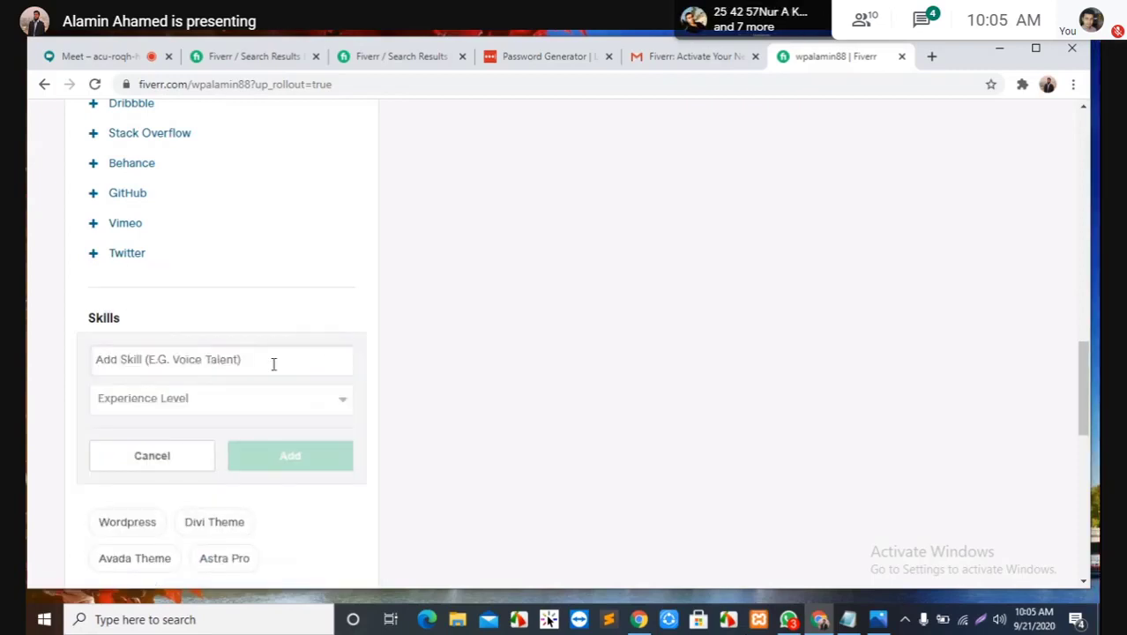
text(Ai)
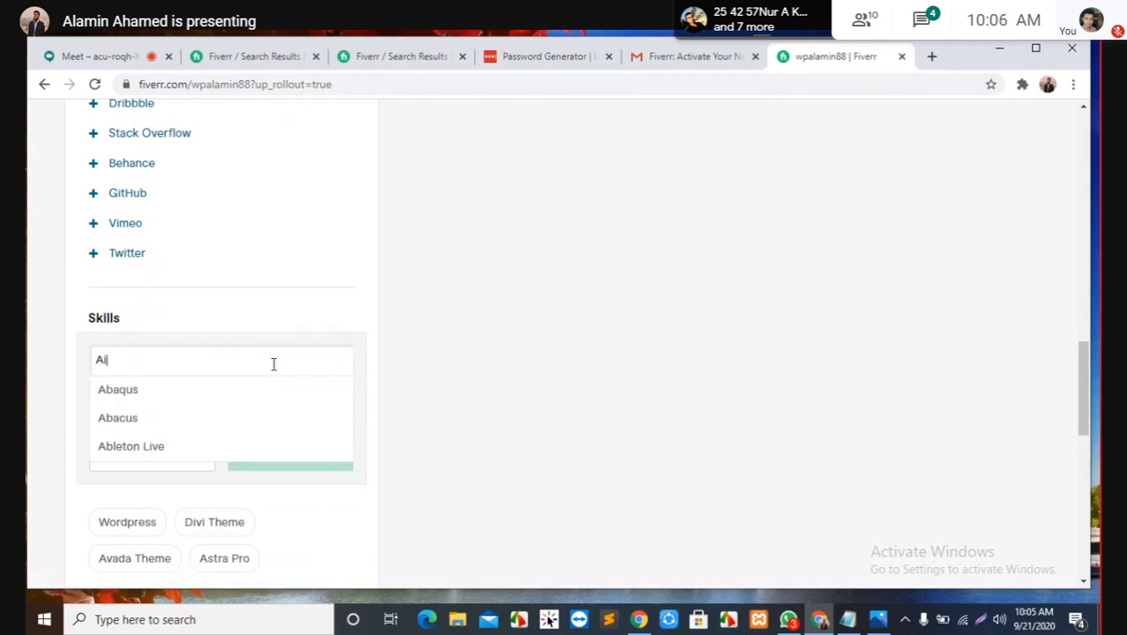
text(ri)
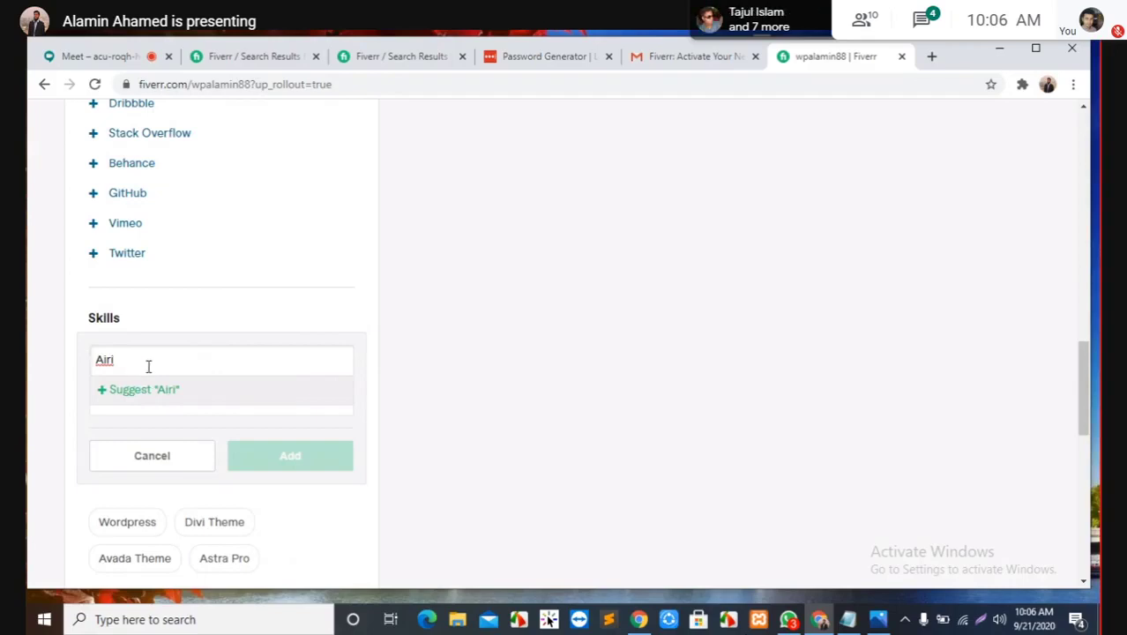
double_click(104, 360)
key(BackSpace)
text(A)
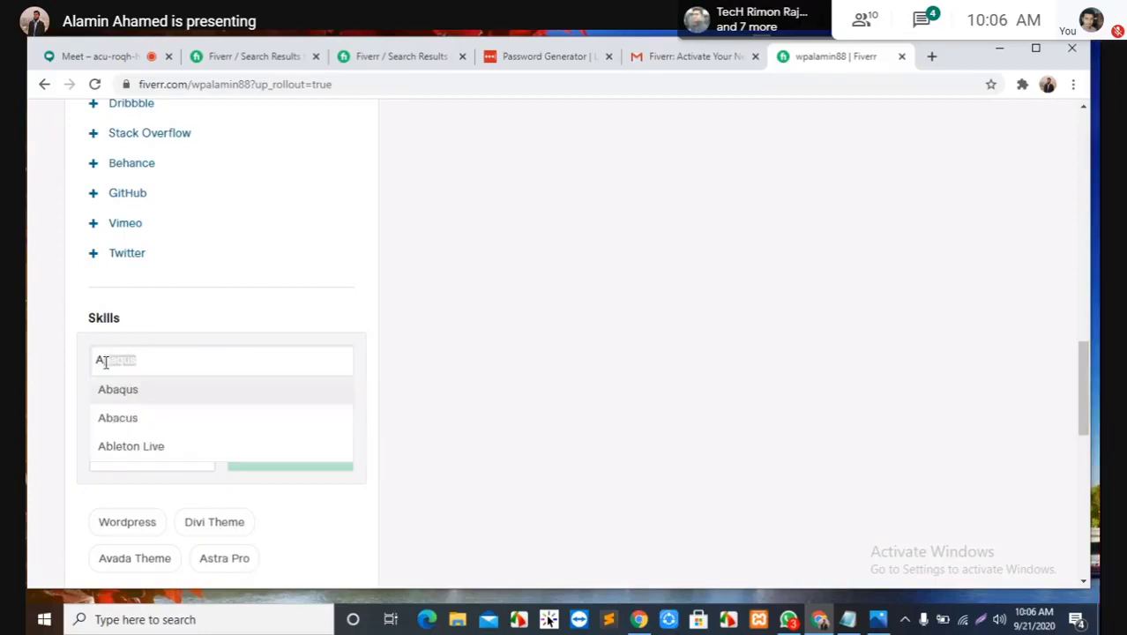
text(iri)
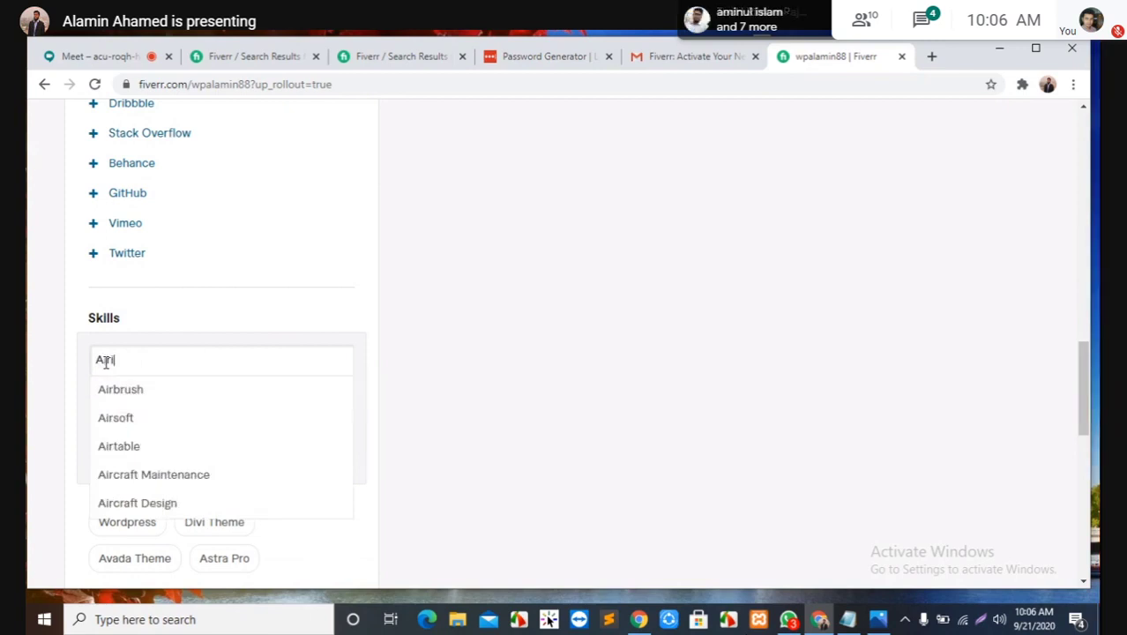
key(BackSpace)
key(BackSpace)
key(BackSpace)
key(BackSpace)
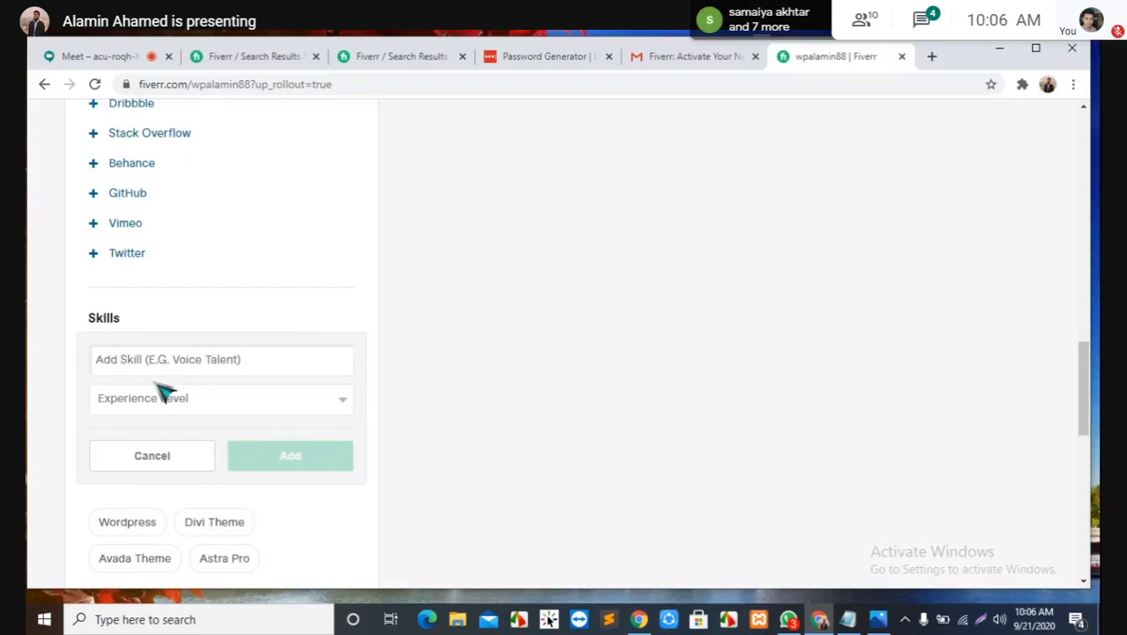
text(E)
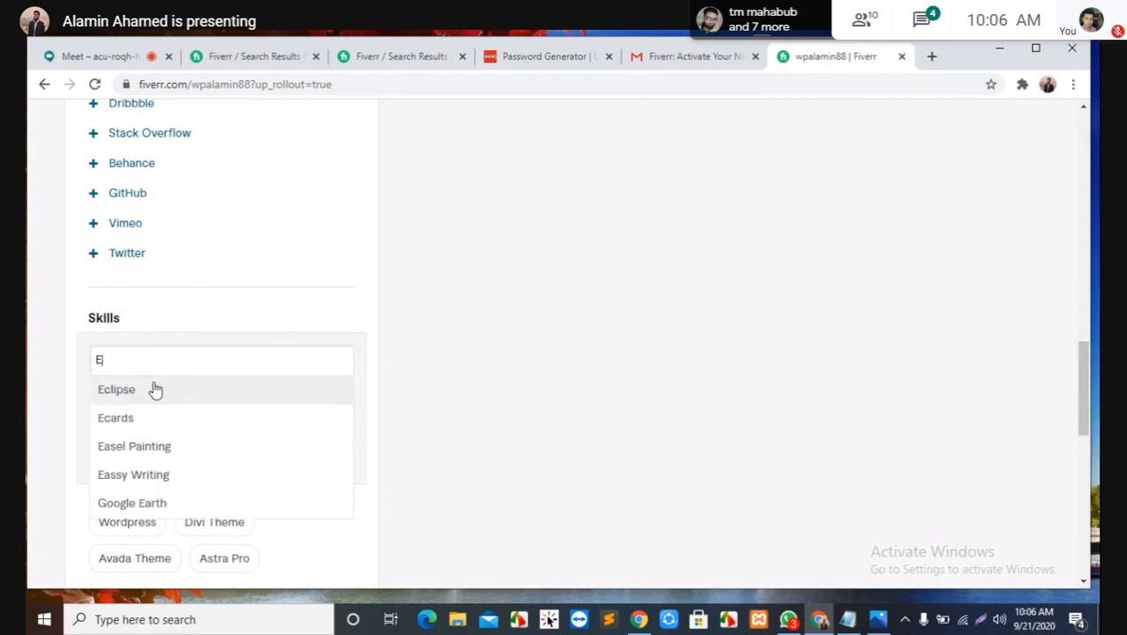
text(lementor P)
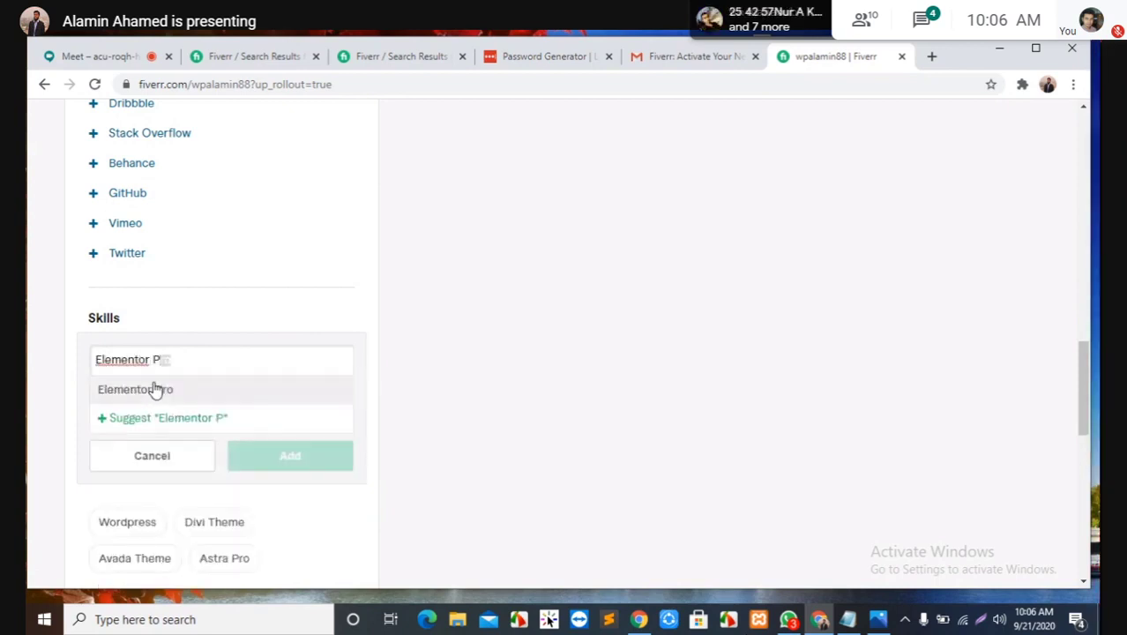
click(173, 391)
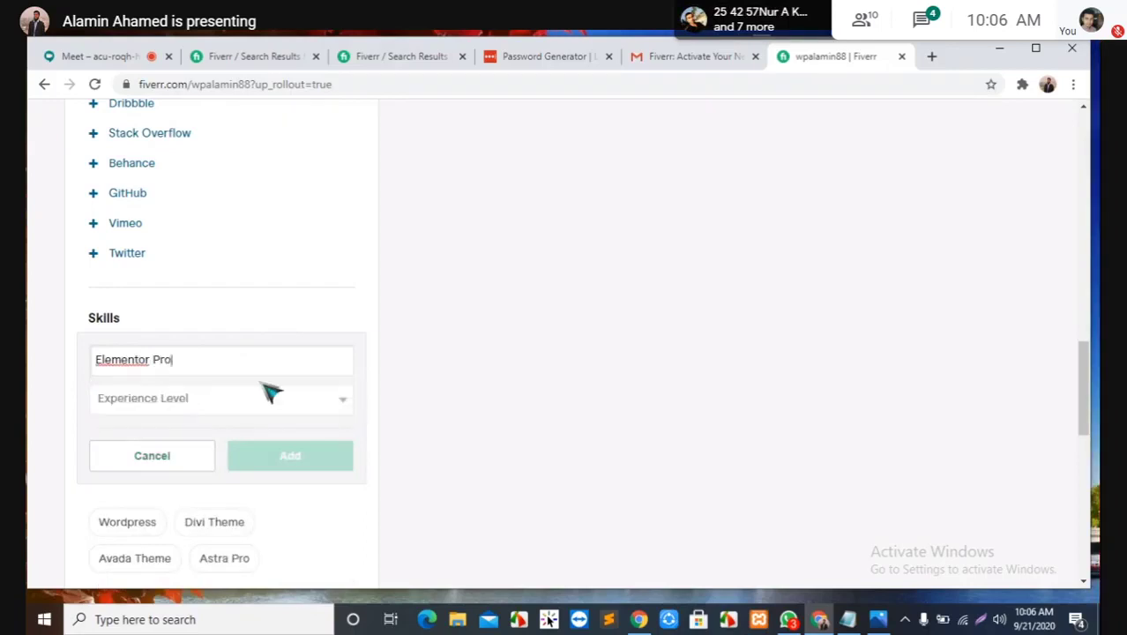
click(231, 398)
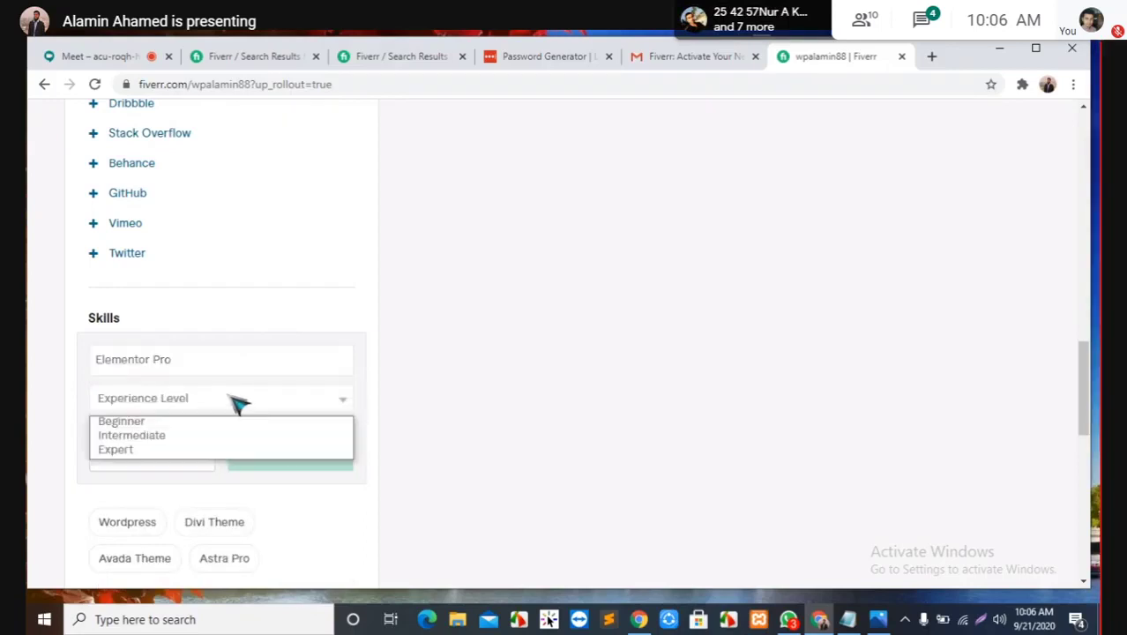
click(150, 451)
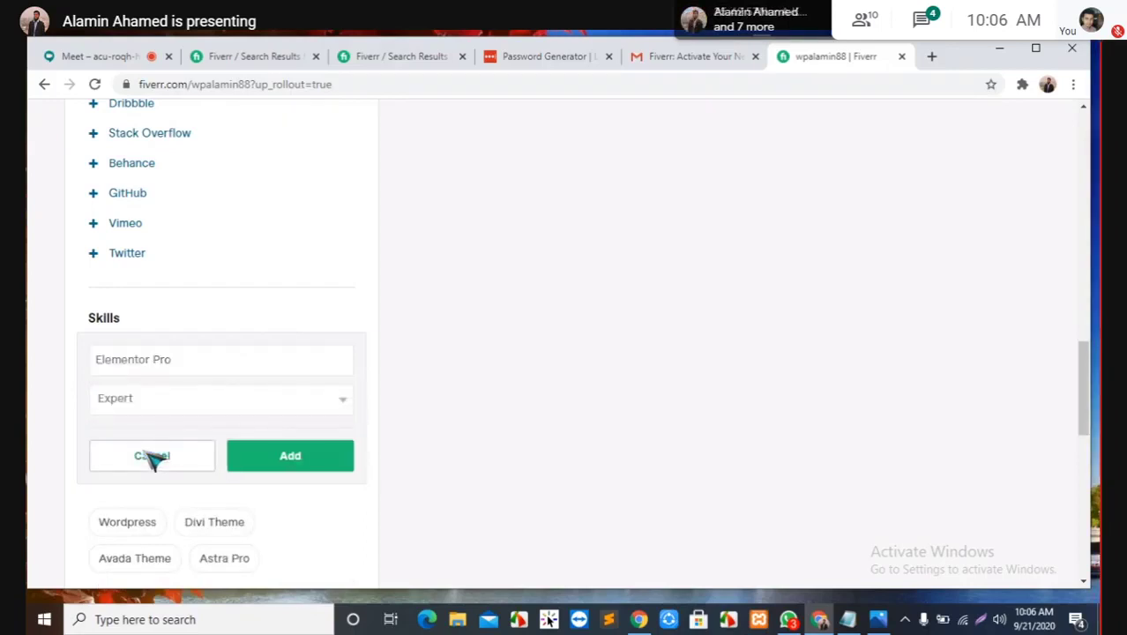
click(290, 464)
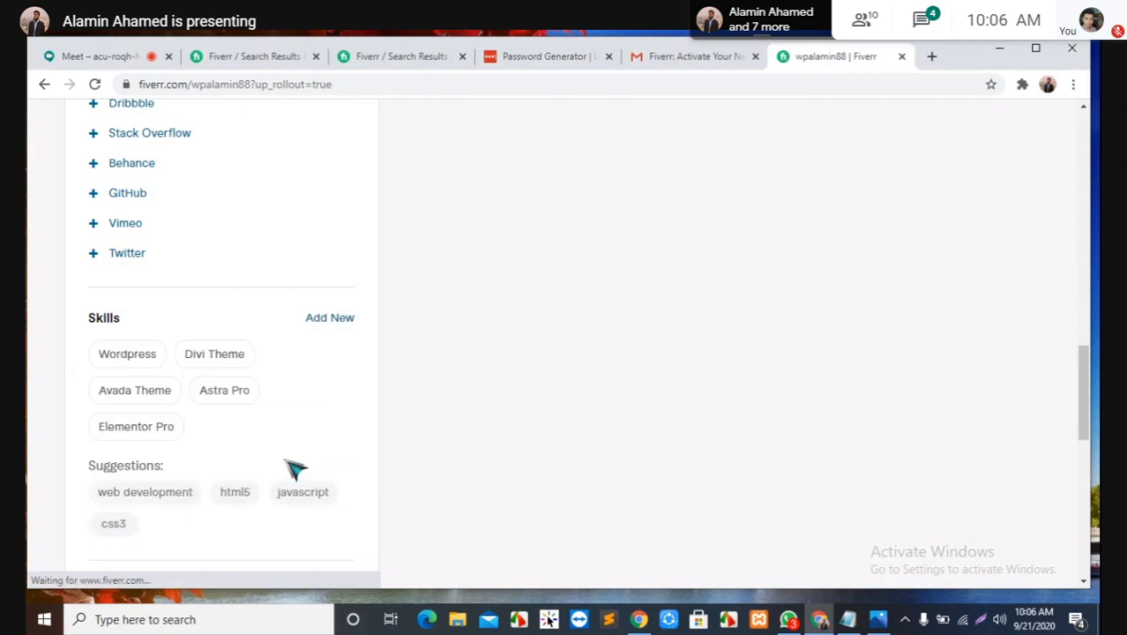
click(320, 324)
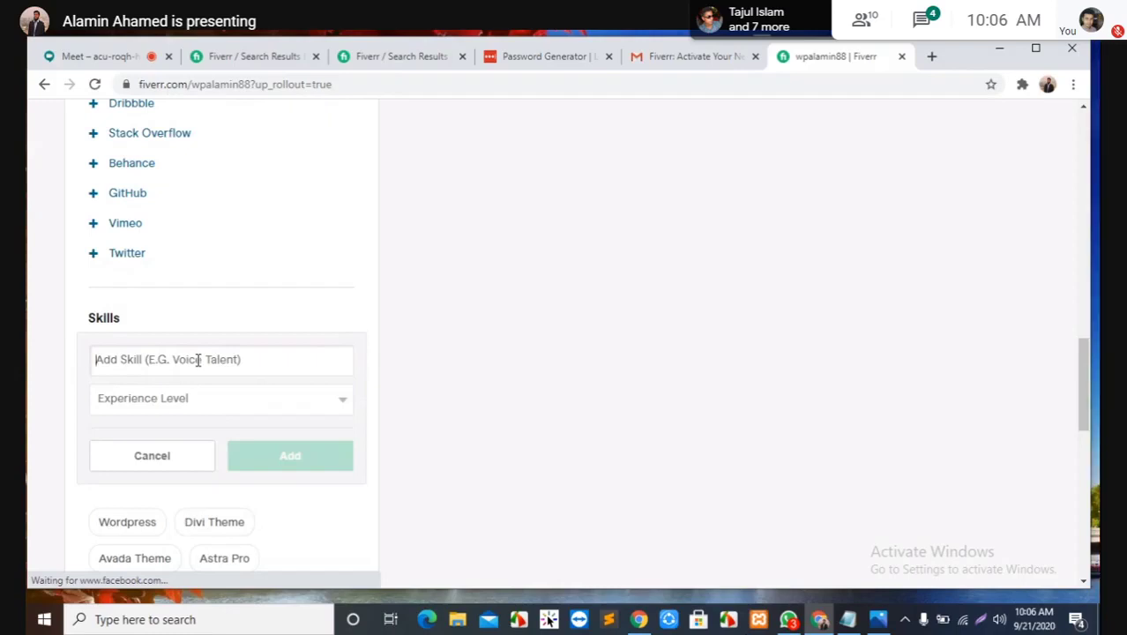
Add Wocommerce from the suggestions as a skill at Expert level.
text(Wo)
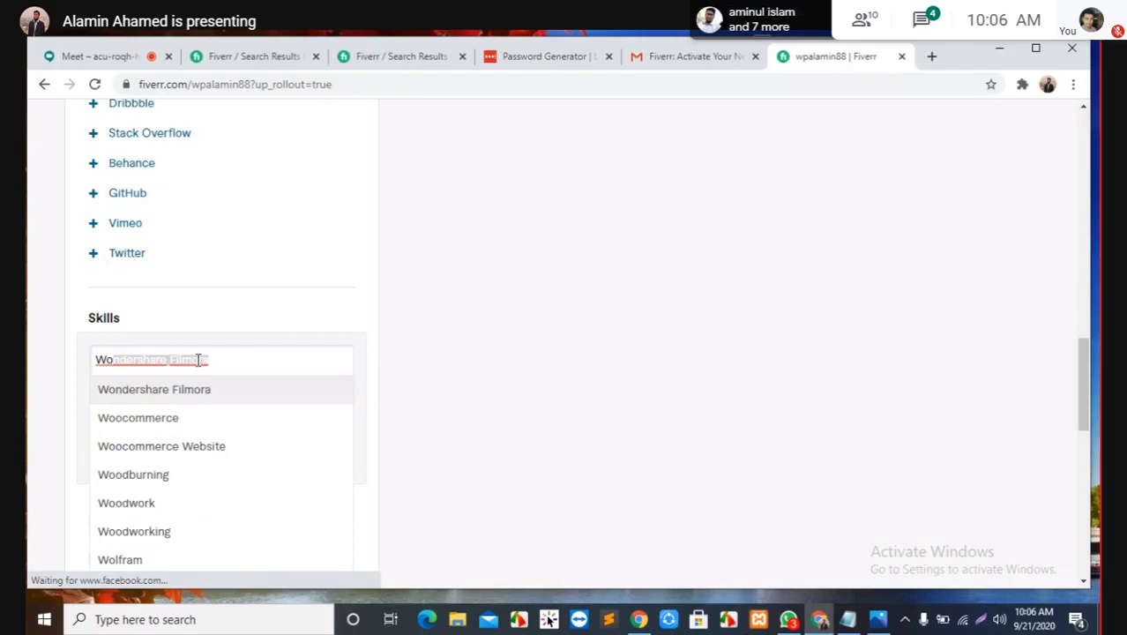
text(com)
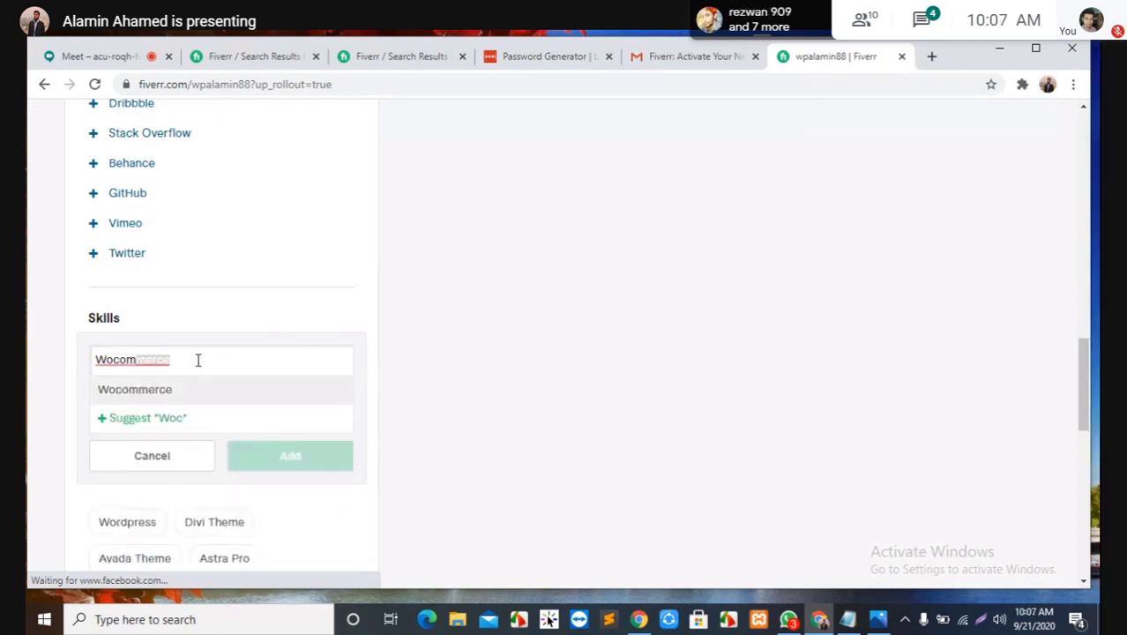
click(220, 389)
click(277, 408)
click(217, 453)
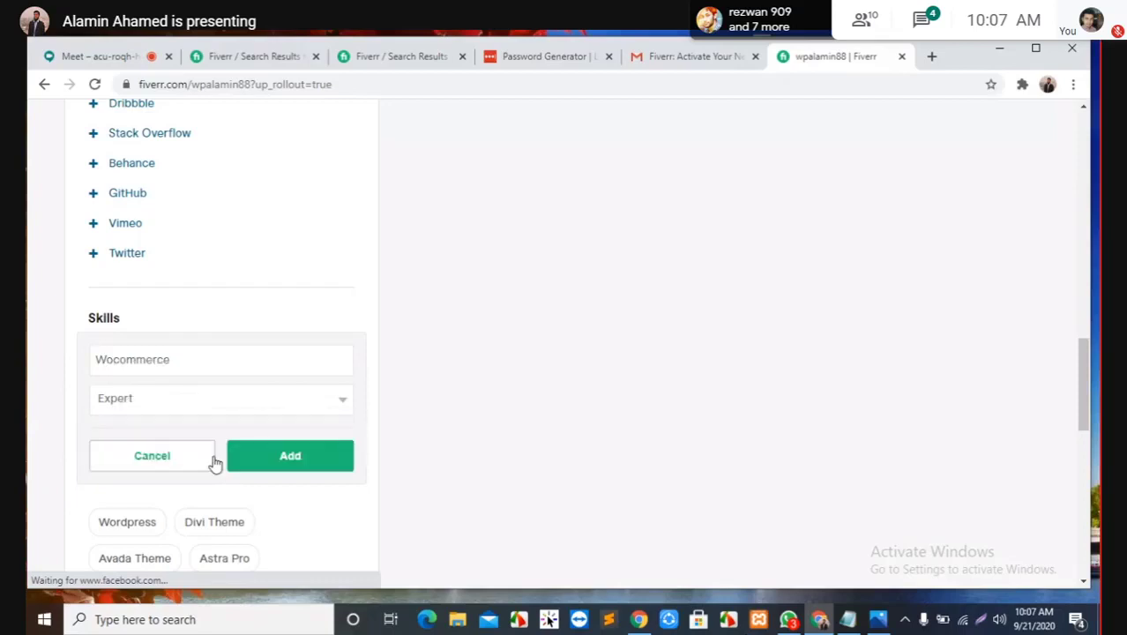
click(299, 455)
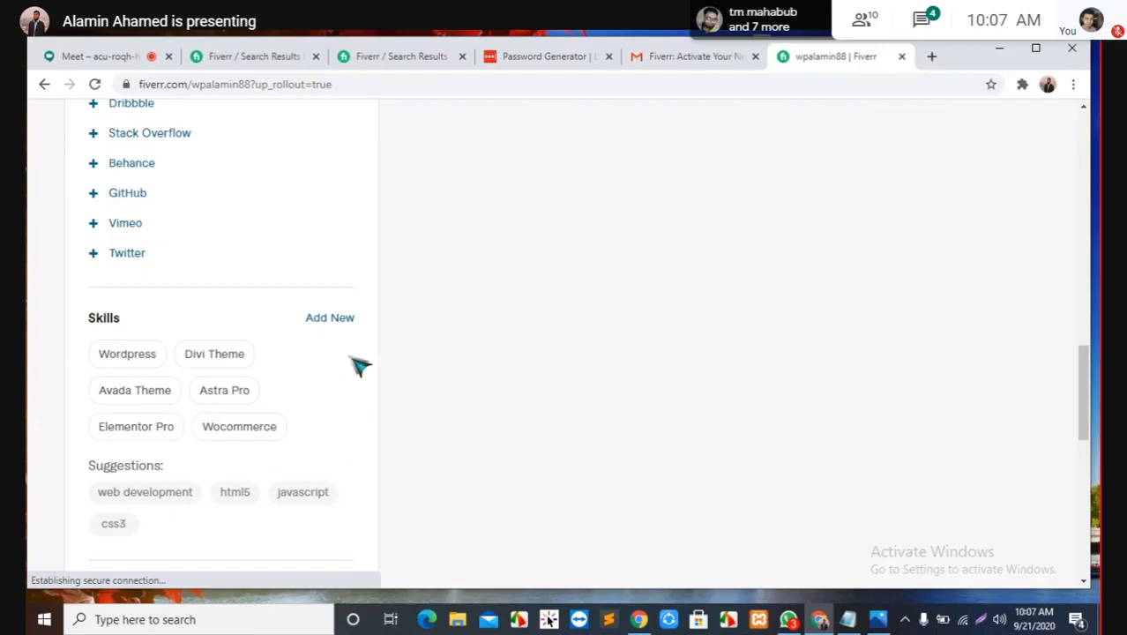
click(348, 318)
text(Wp )
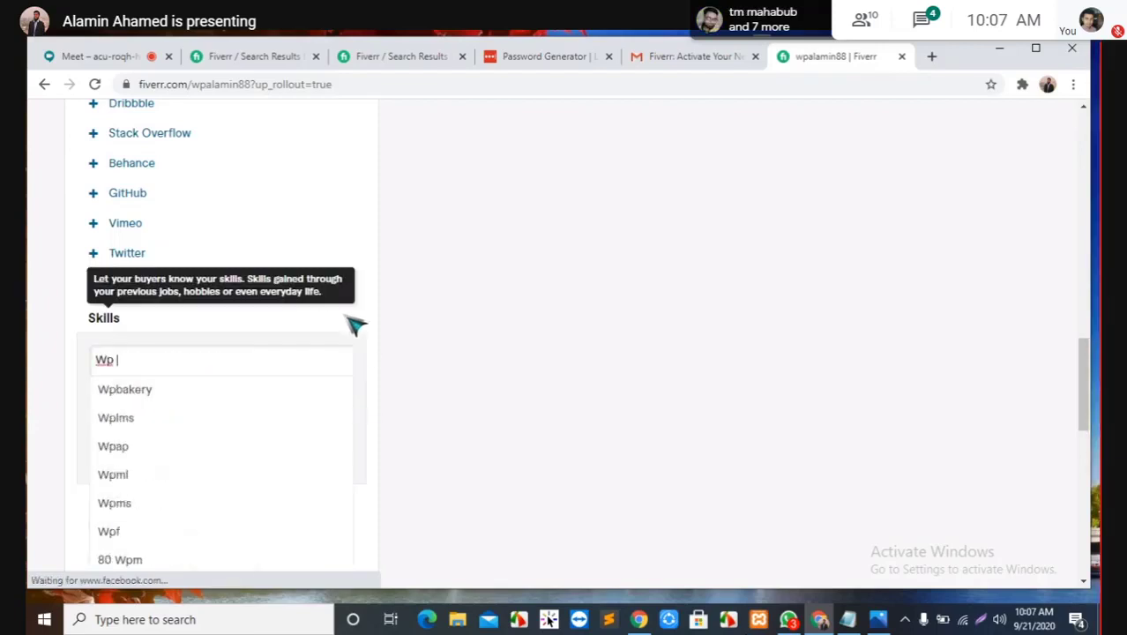
text(Mi)
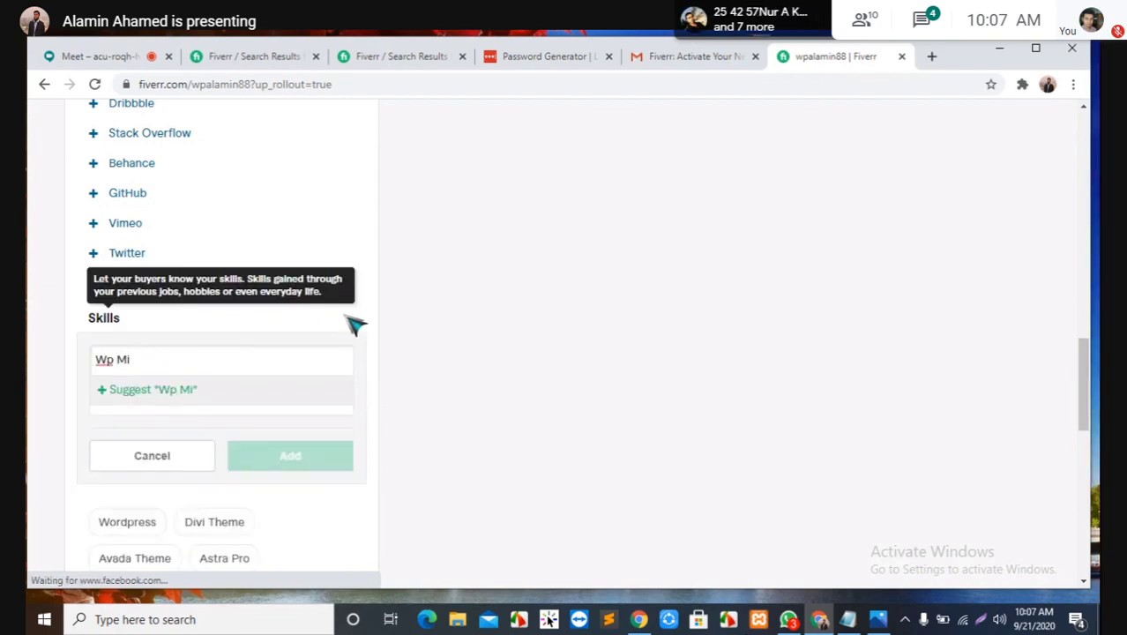
key(BackSpace)
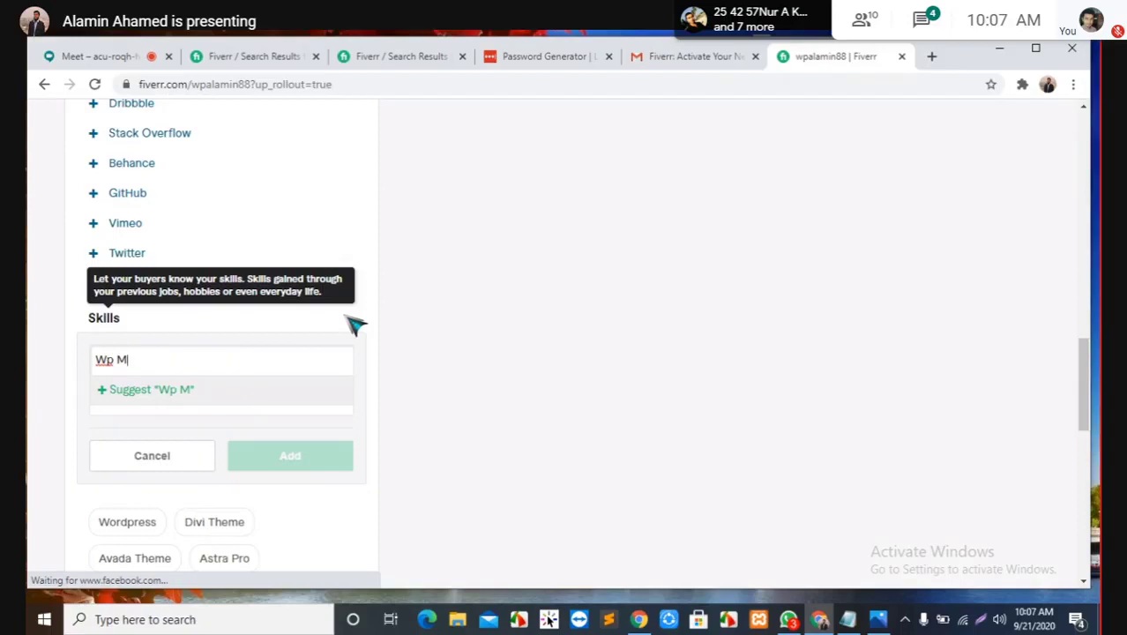
key(BackSpace)
key(BackSpace)
key(BackSpace)
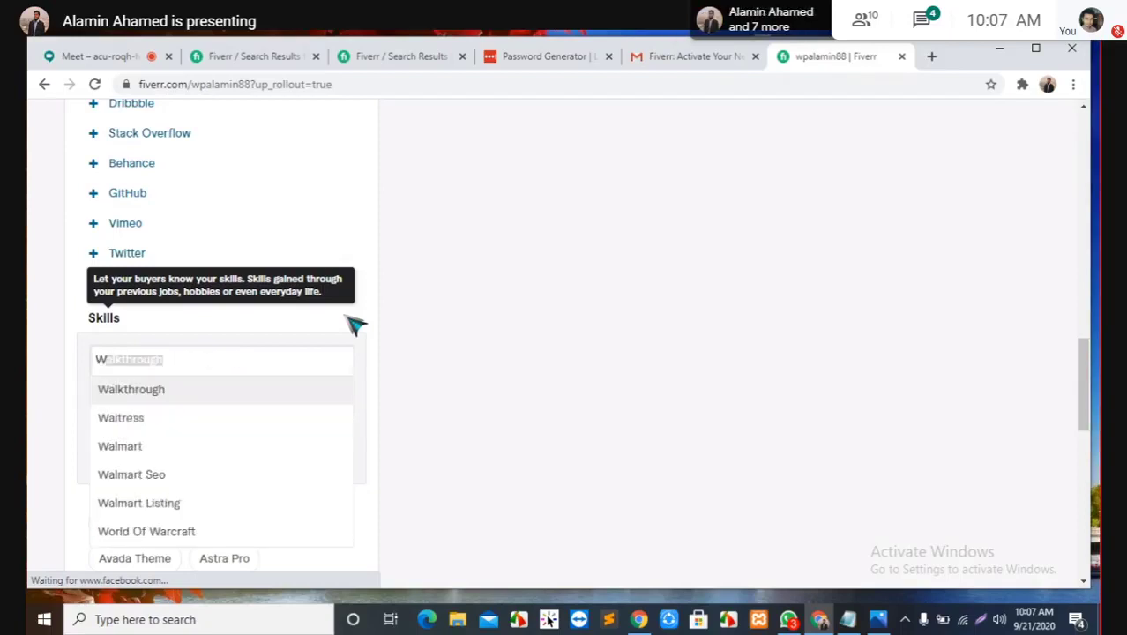
text(p )
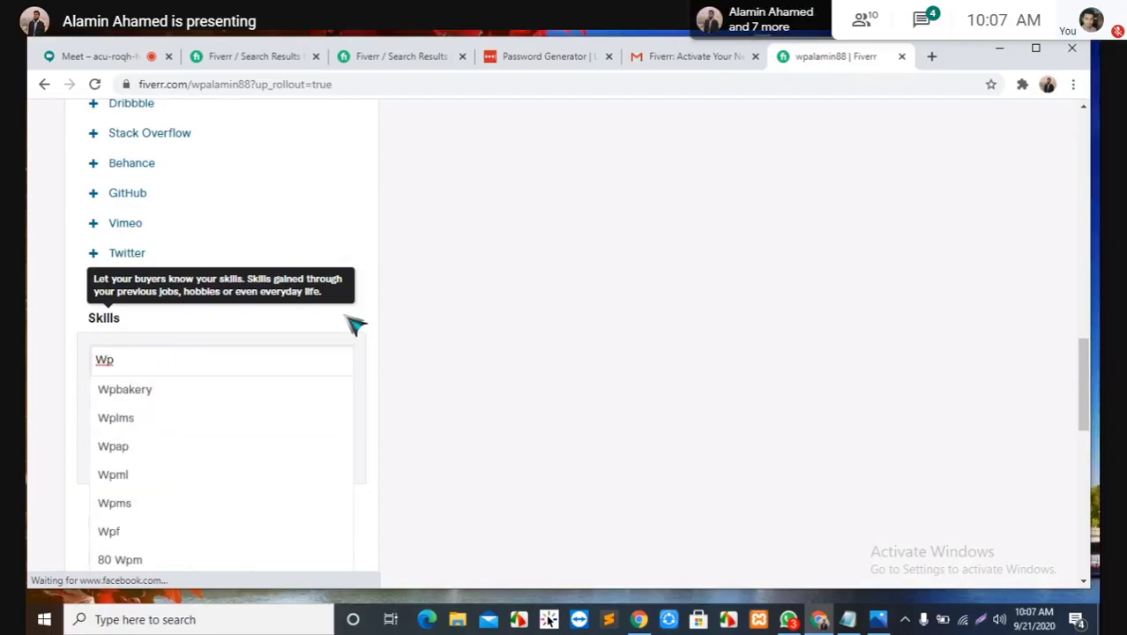
text(Mi)
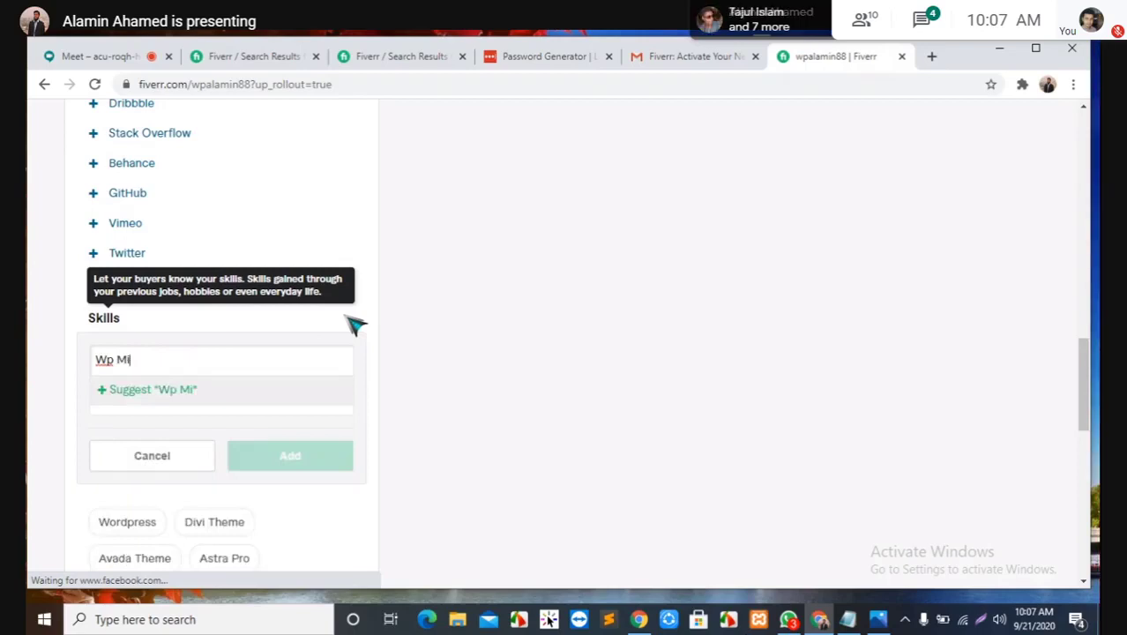
text(g)
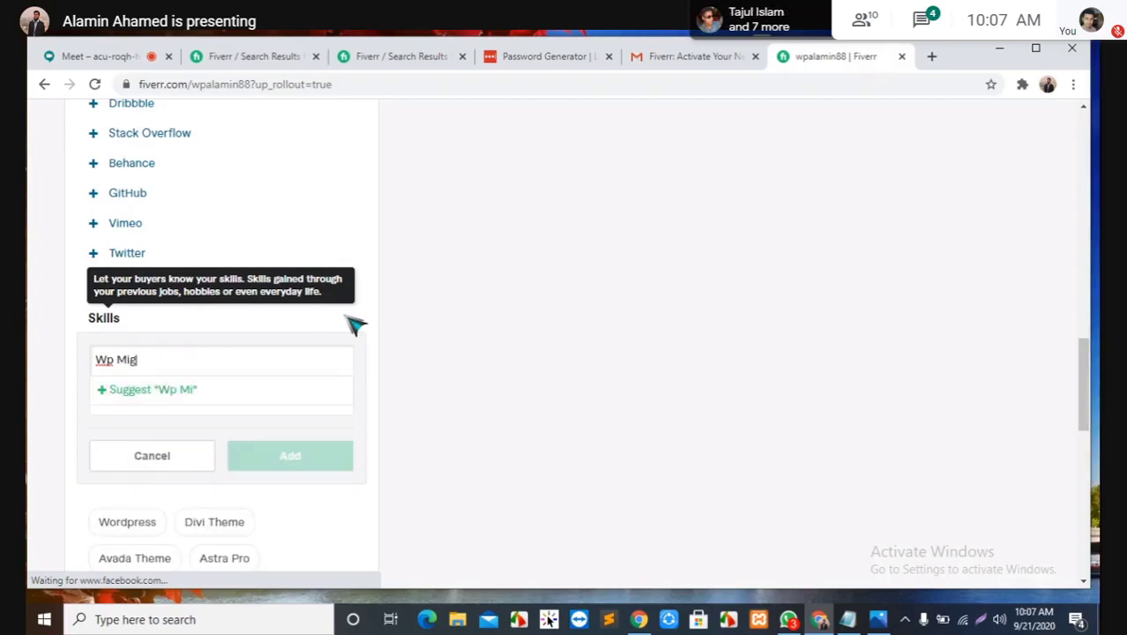
text(ration)
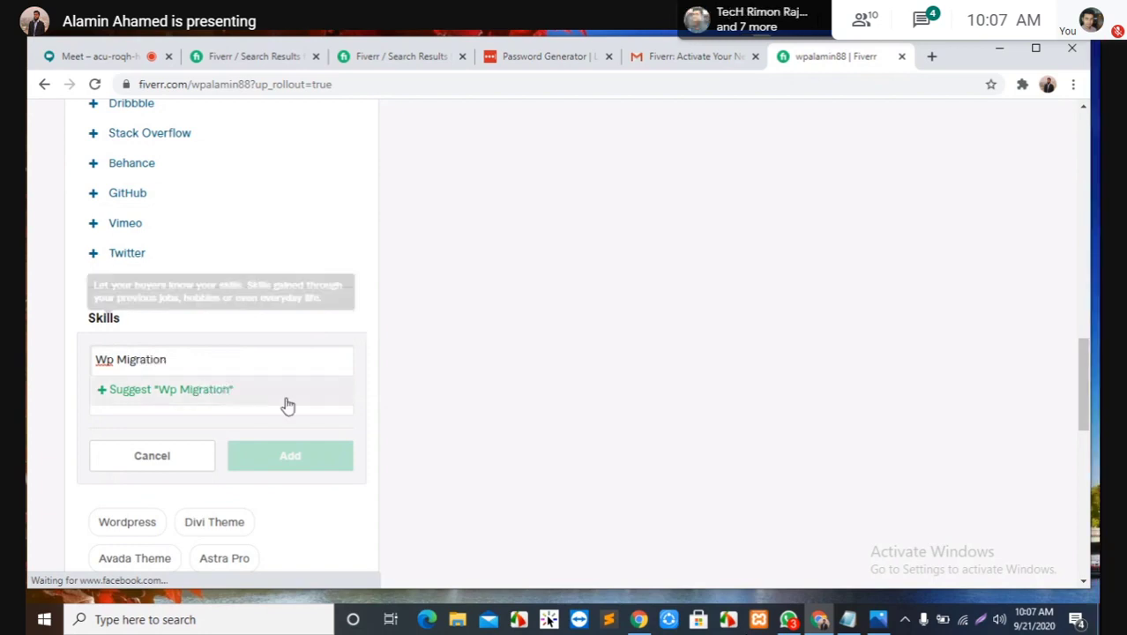
click(195, 393)
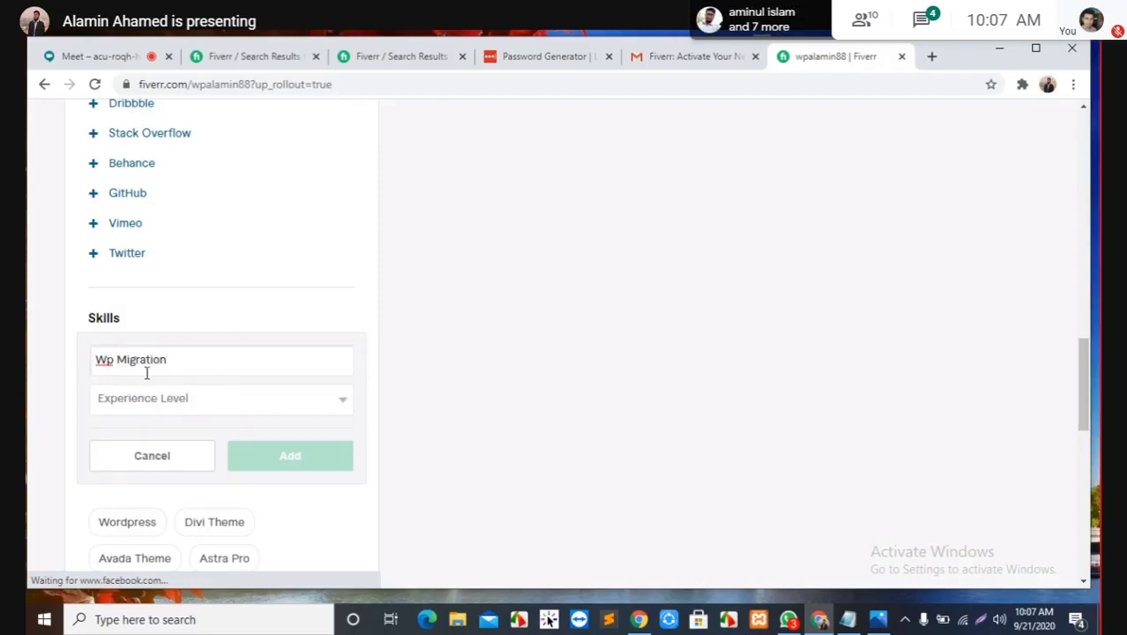
click(152, 398)
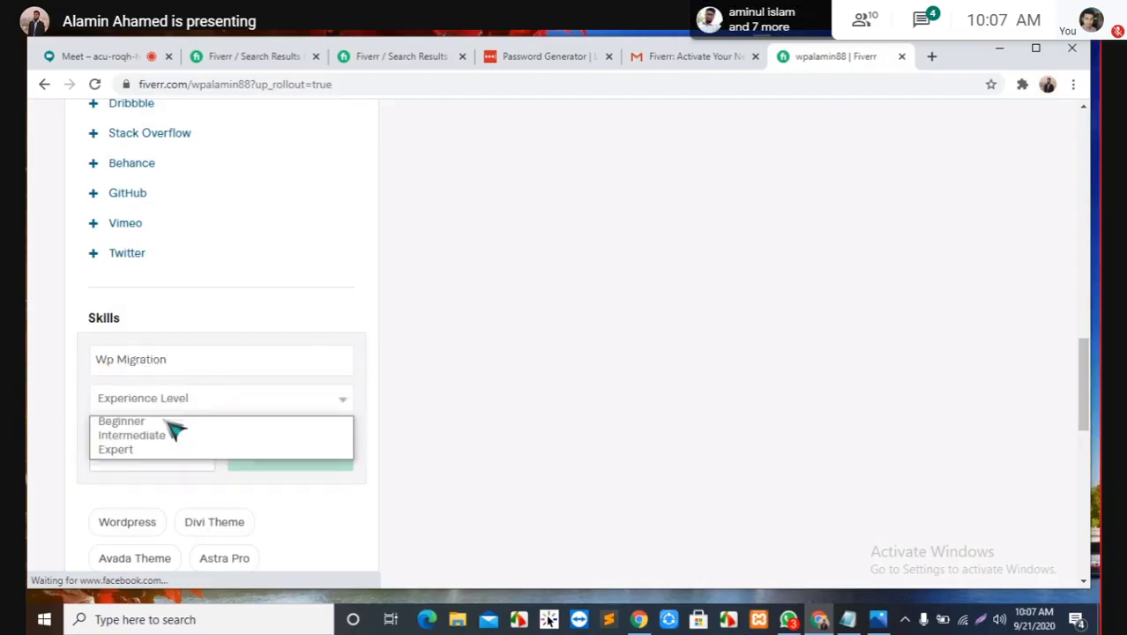
click(132, 449)
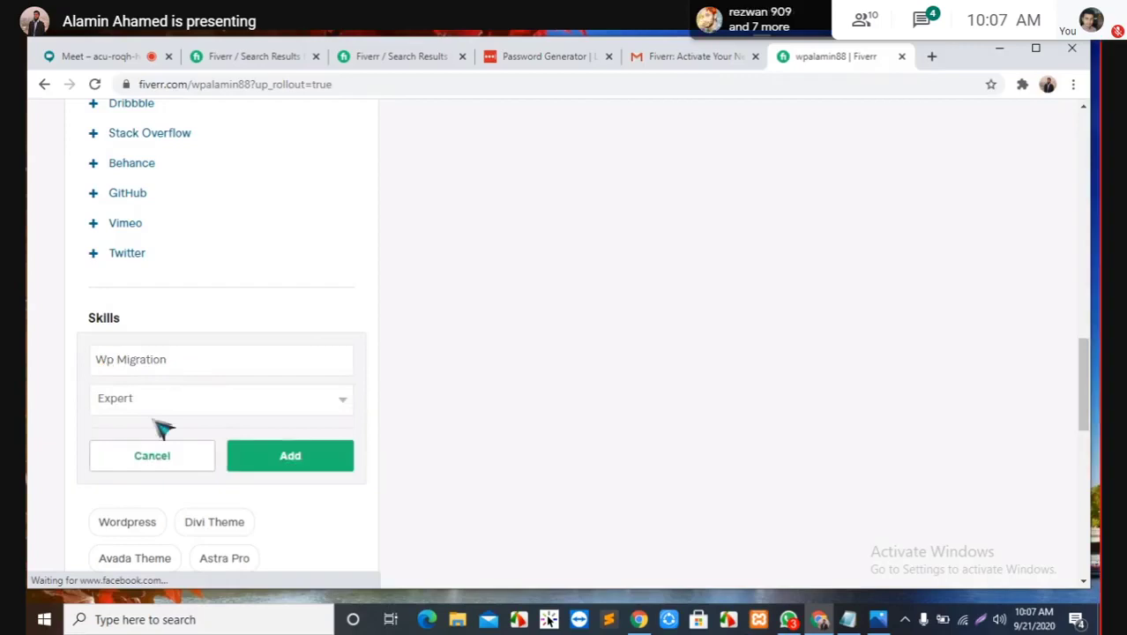
scroll(214, 391, up, 1)
scroll(262, 391, down, 2)
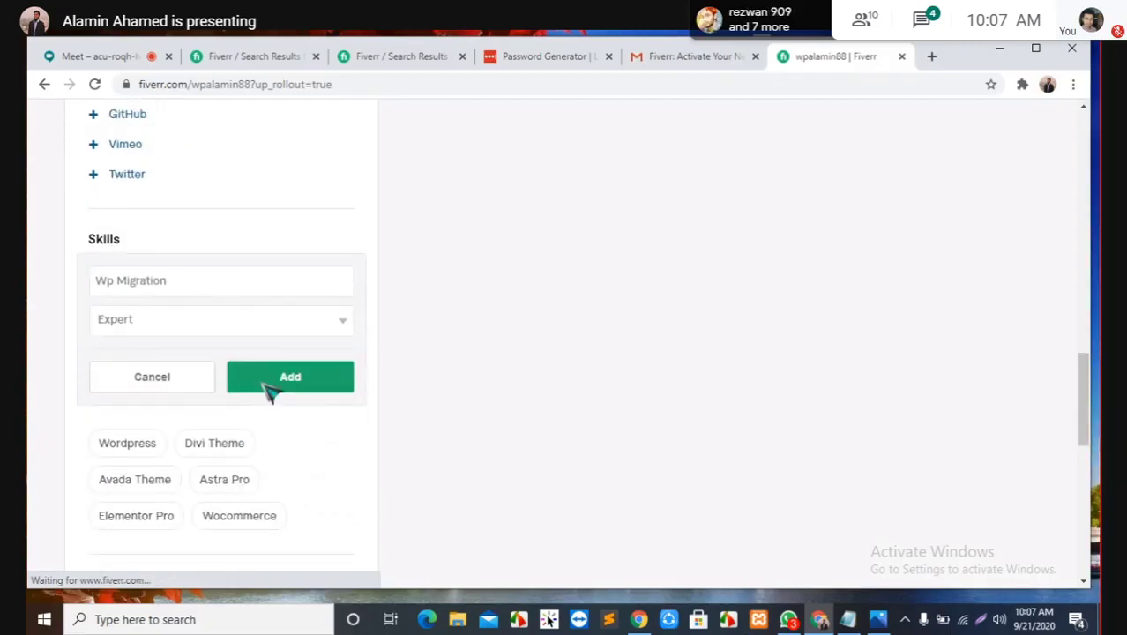
click(271, 388)
mouse_move(202, 391)
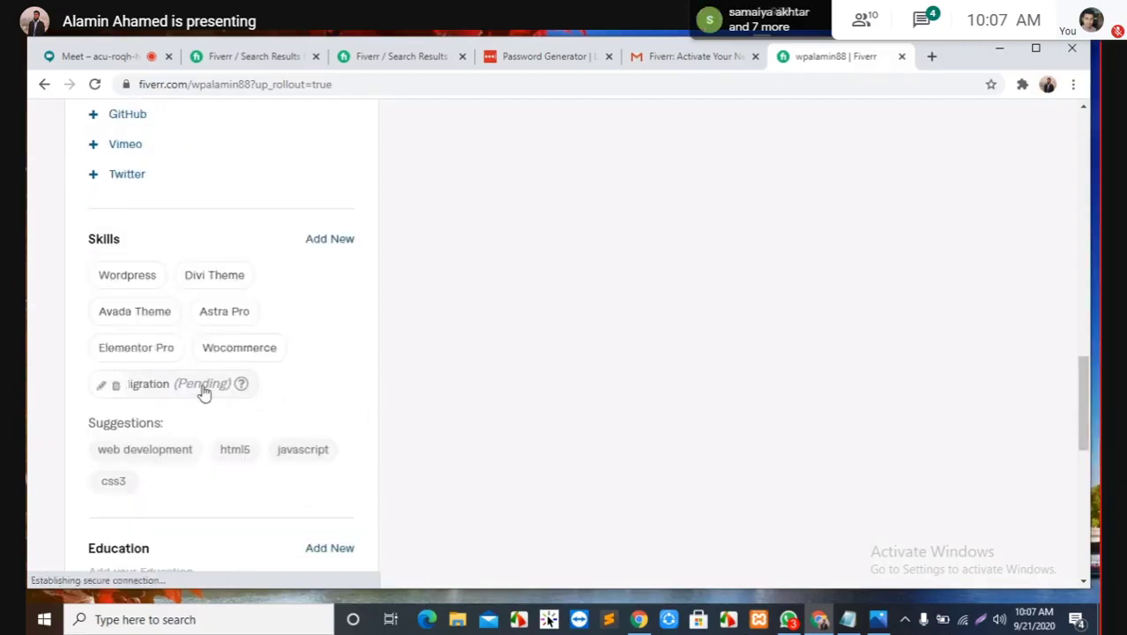
click(116, 385)
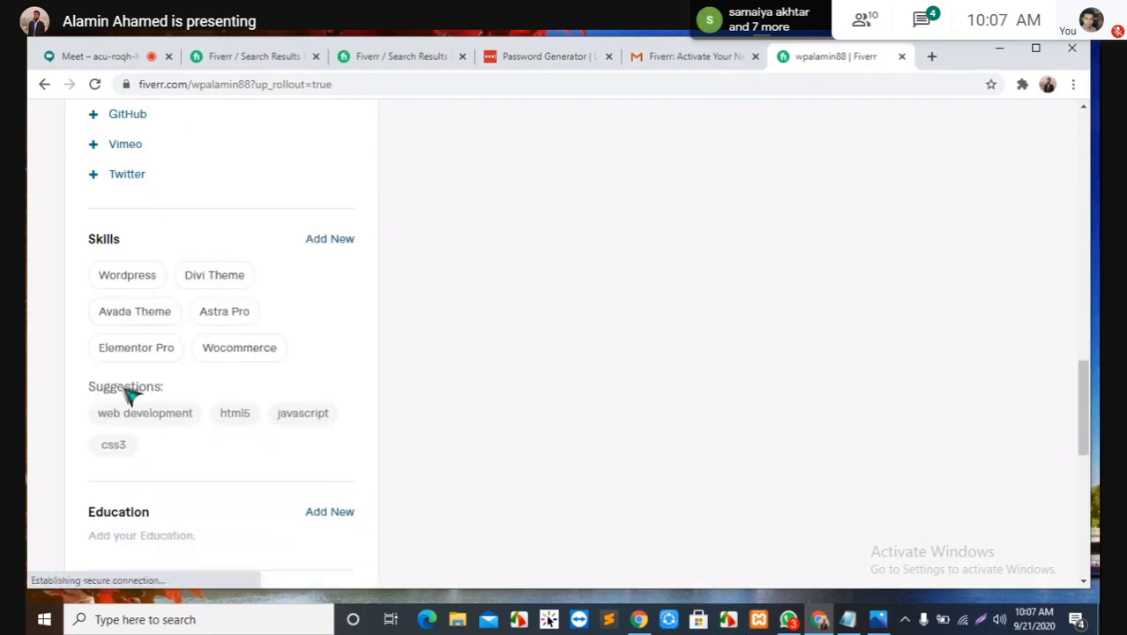
Suggest Wp Migration as a new Expert-level skill and leave a blank add-skill form open.
click(315, 244)
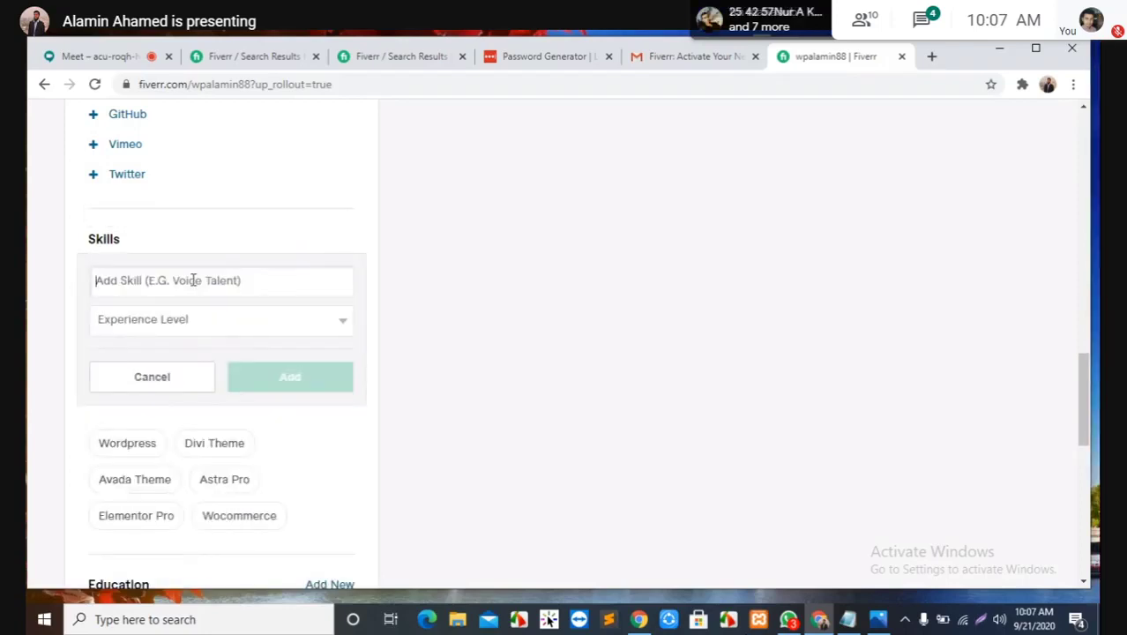
text(Wp)
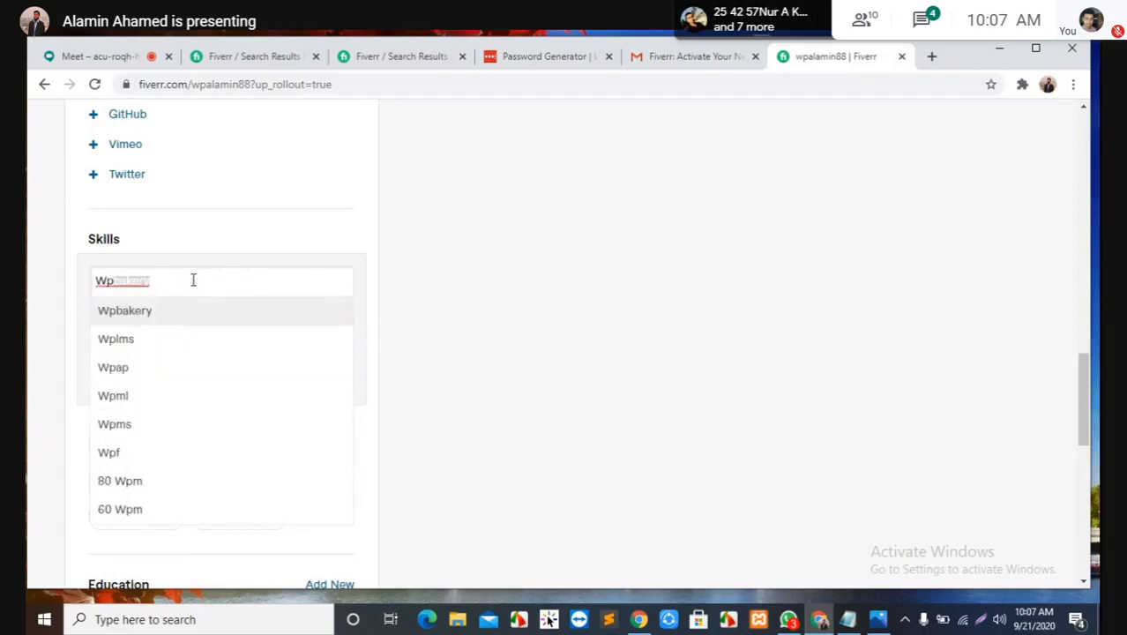
text( Mi)
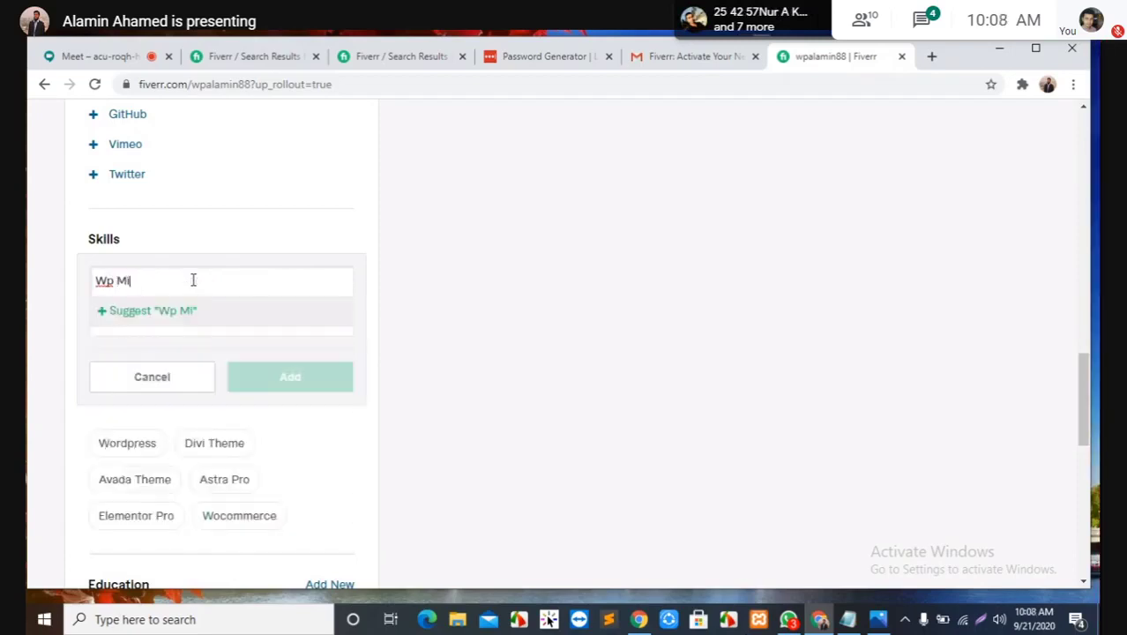
text(gra)
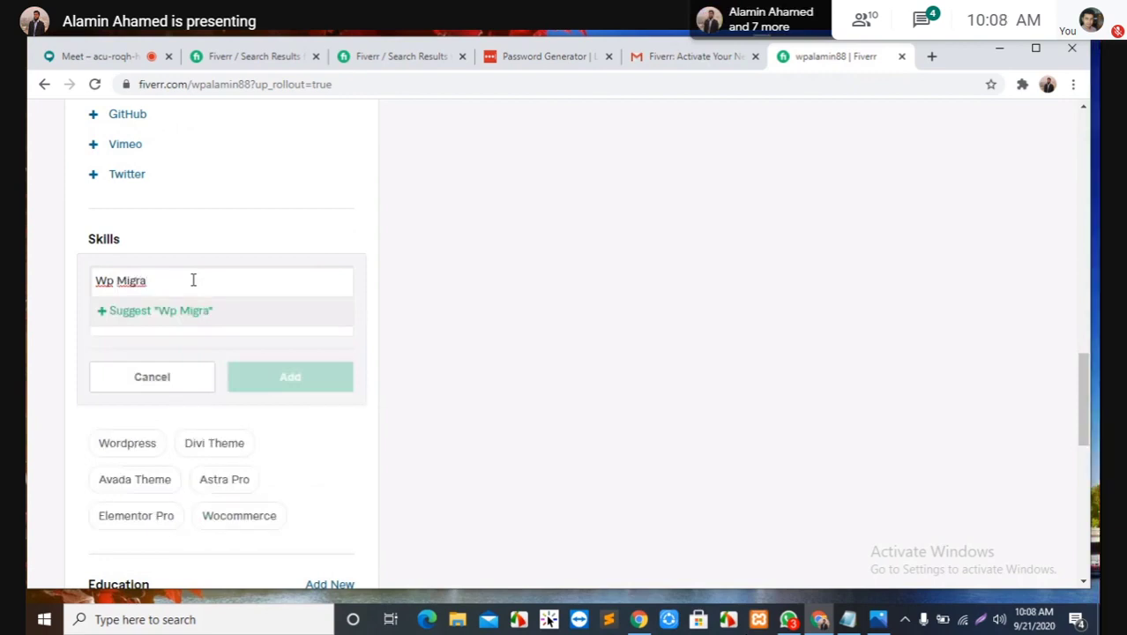
text(tion)
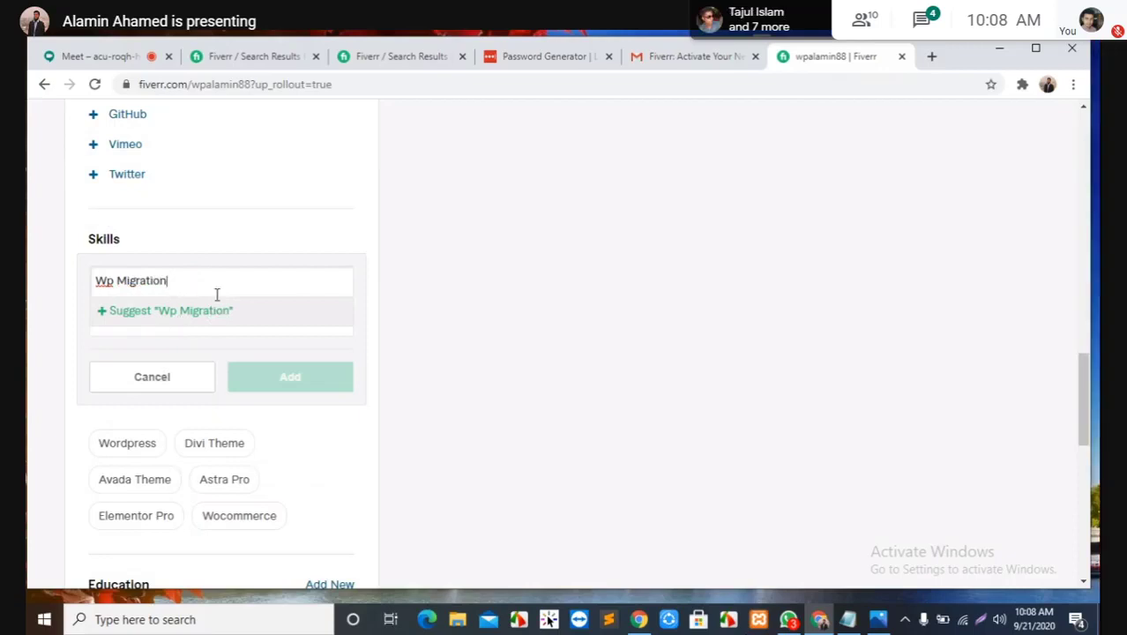
click(175, 321)
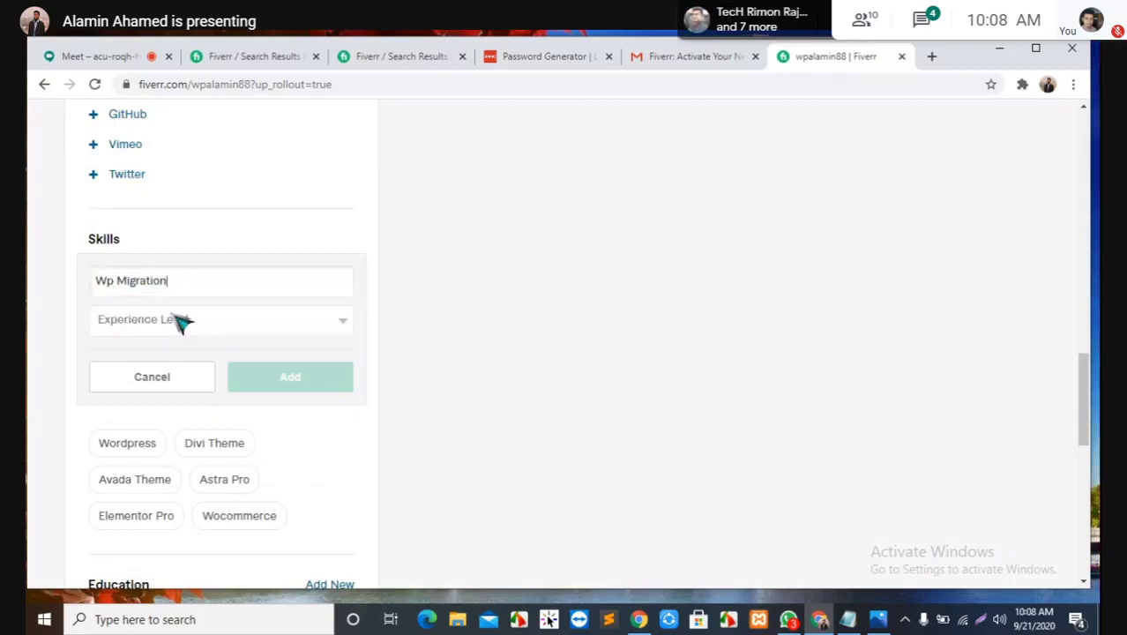
click(196, 323)
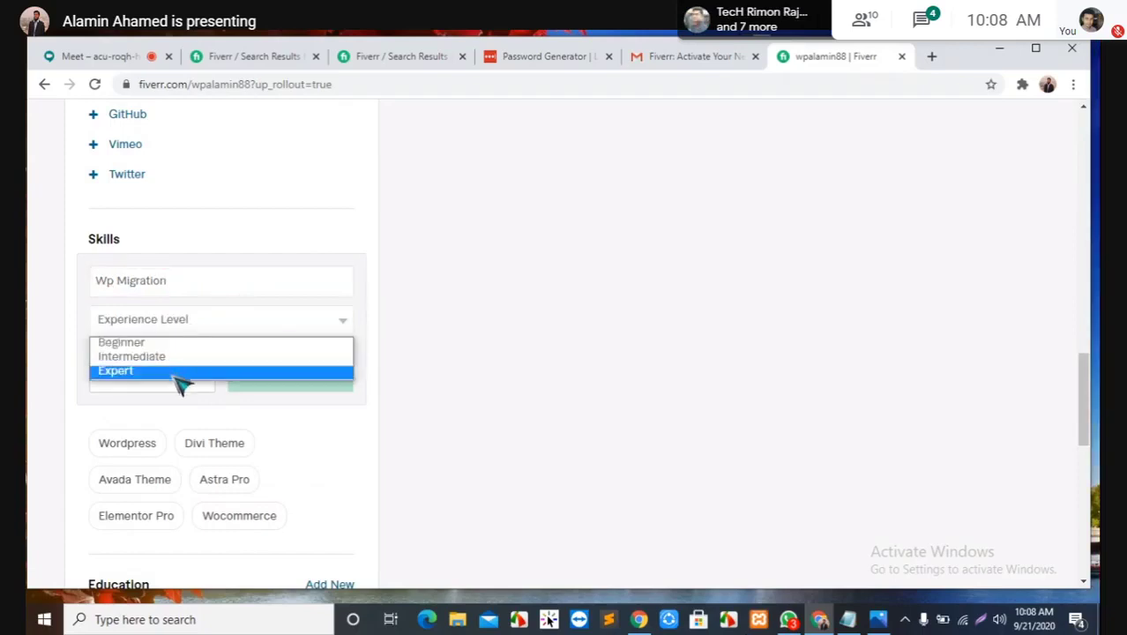
click(185, 370)
click(286, 386)
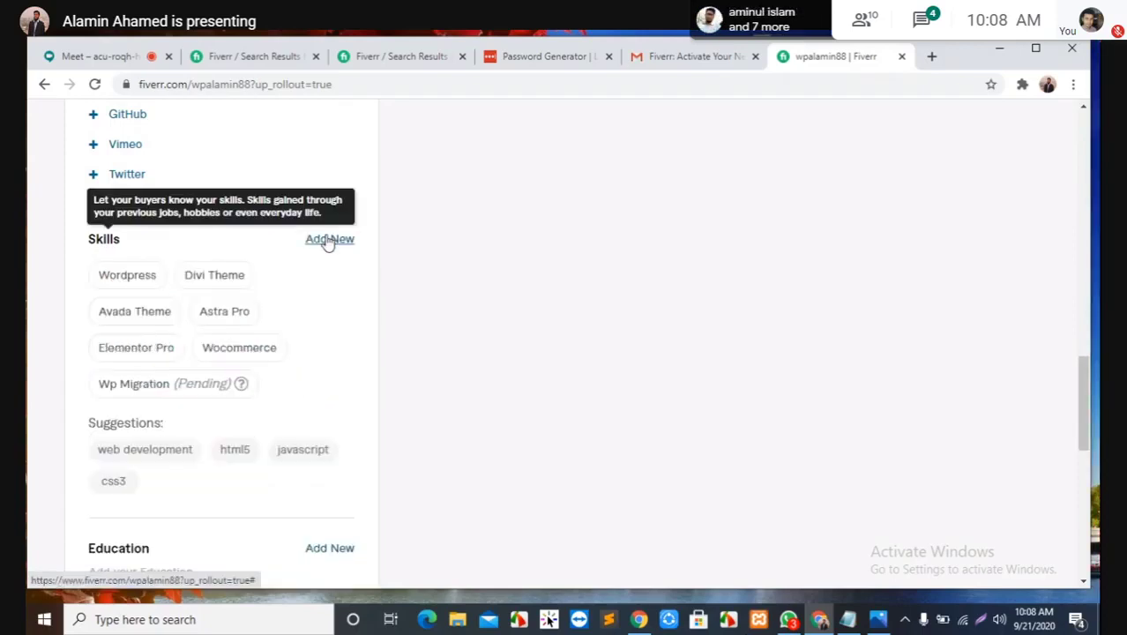
click(328, 240)
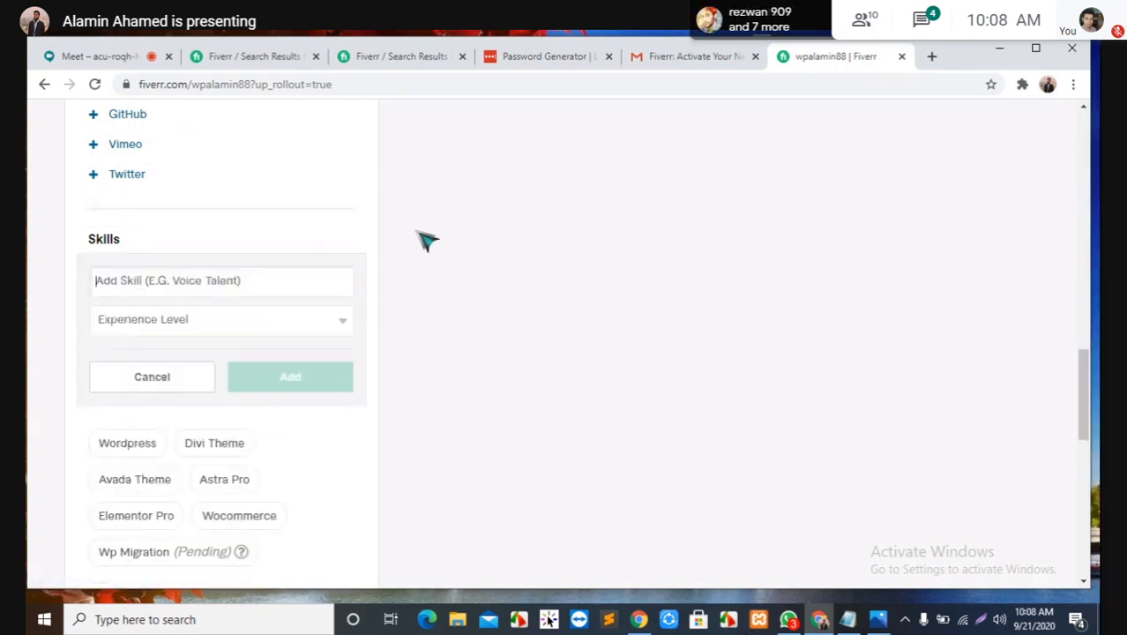
click(145, 57)
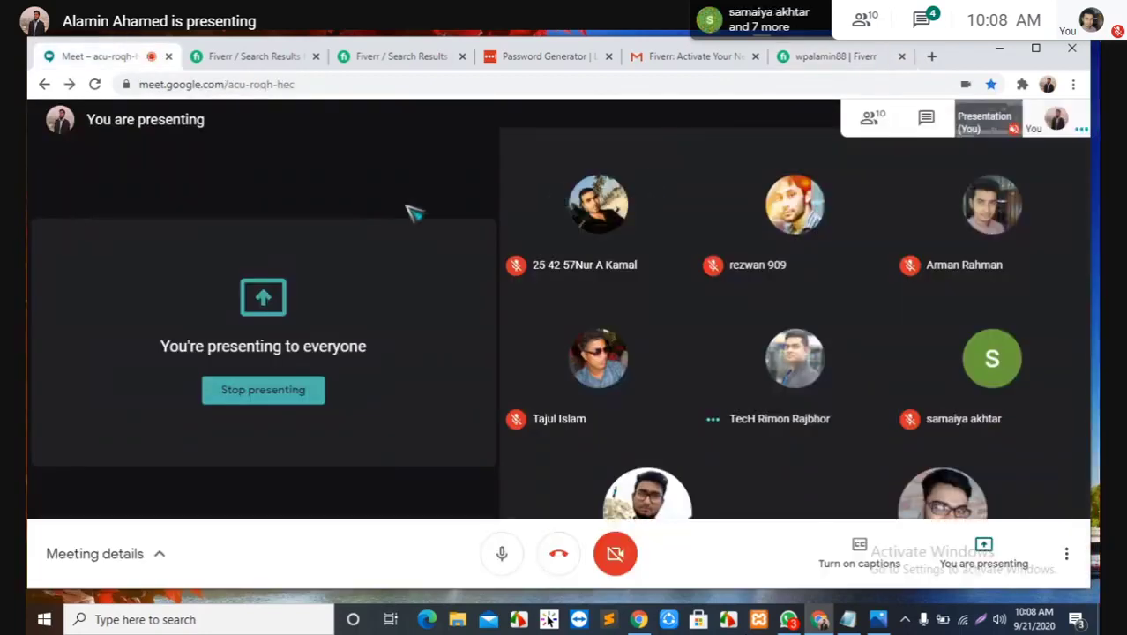
Toggle the Meet microphone on and back to muted with Ctrl+D.
key(ctrl+d)
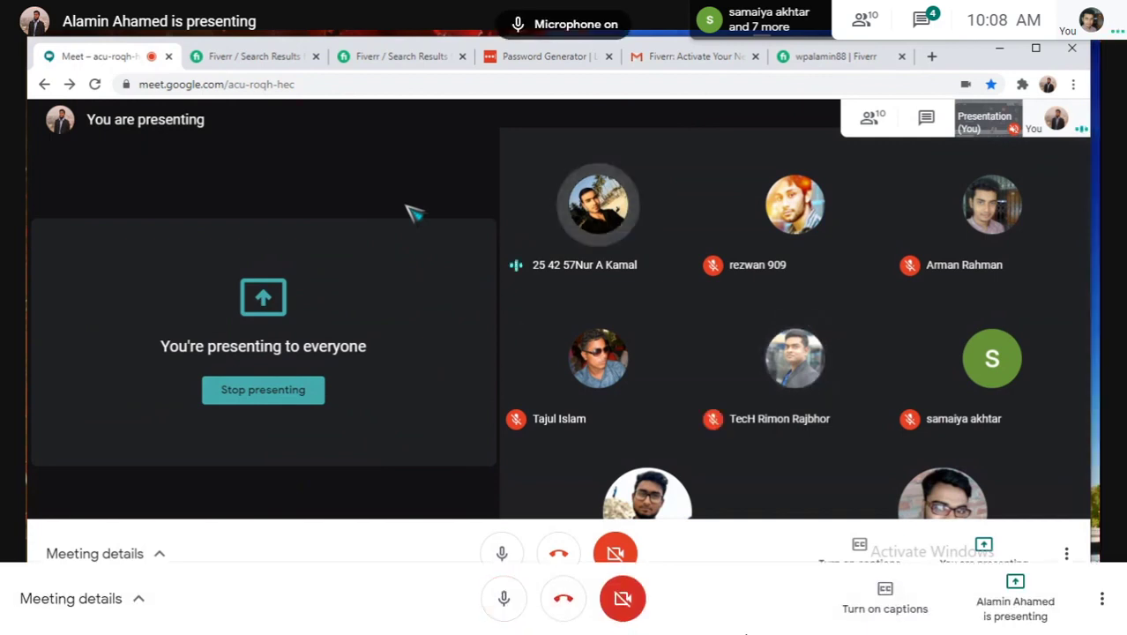
key(ctrl+d)
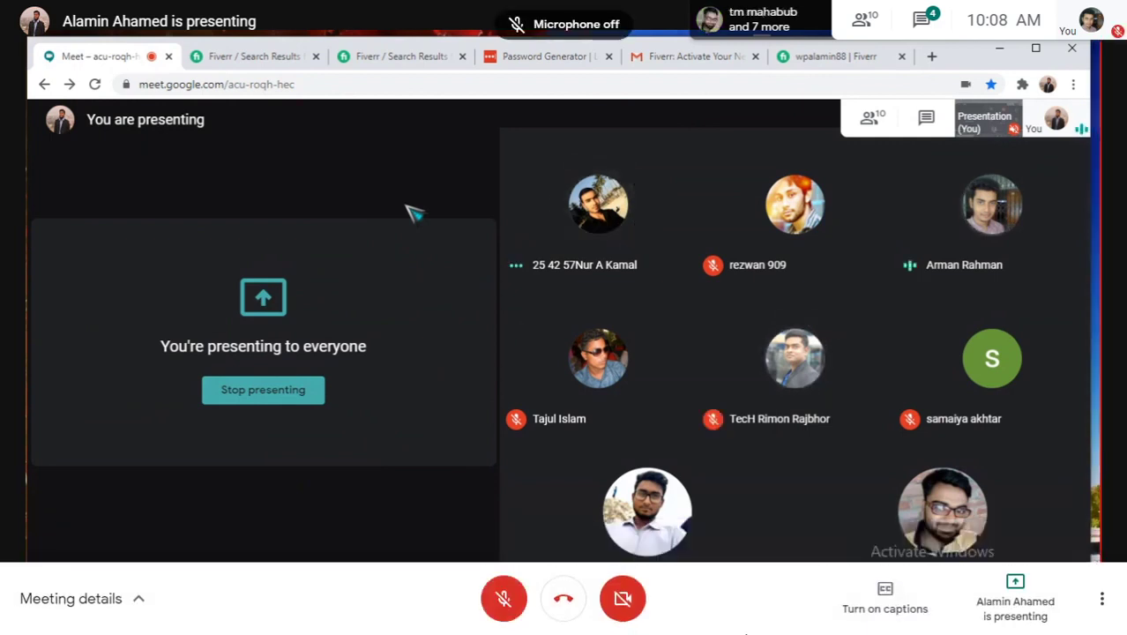
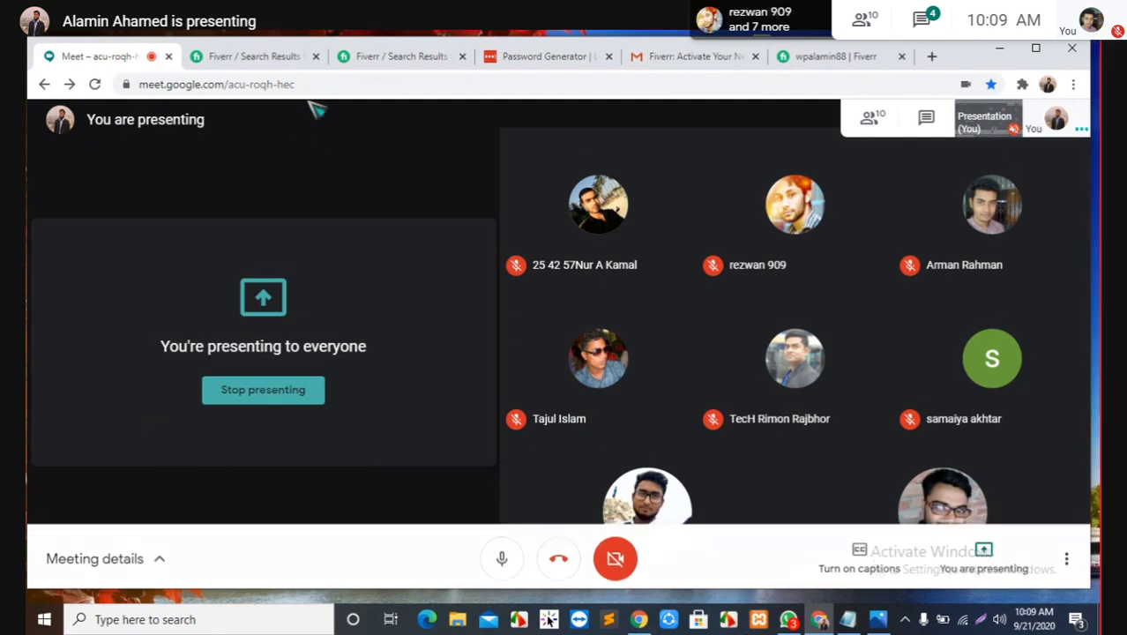
Back on the Fiverr profile, add 'Damo Import' as a new skill at Expert level.
click(842, 51)
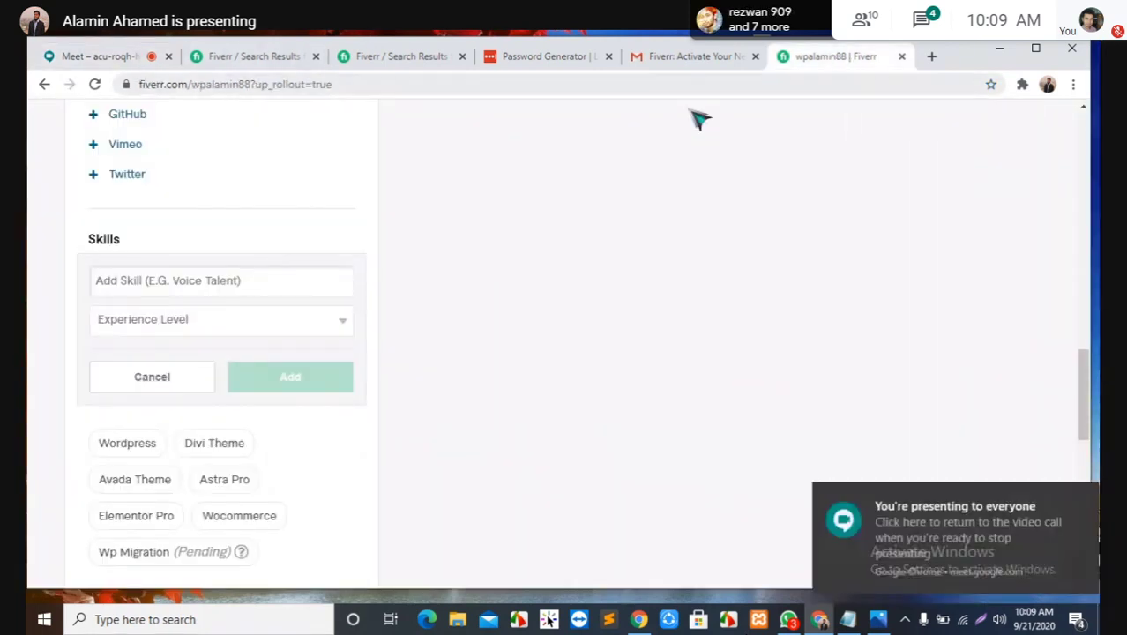
click(112, 56)
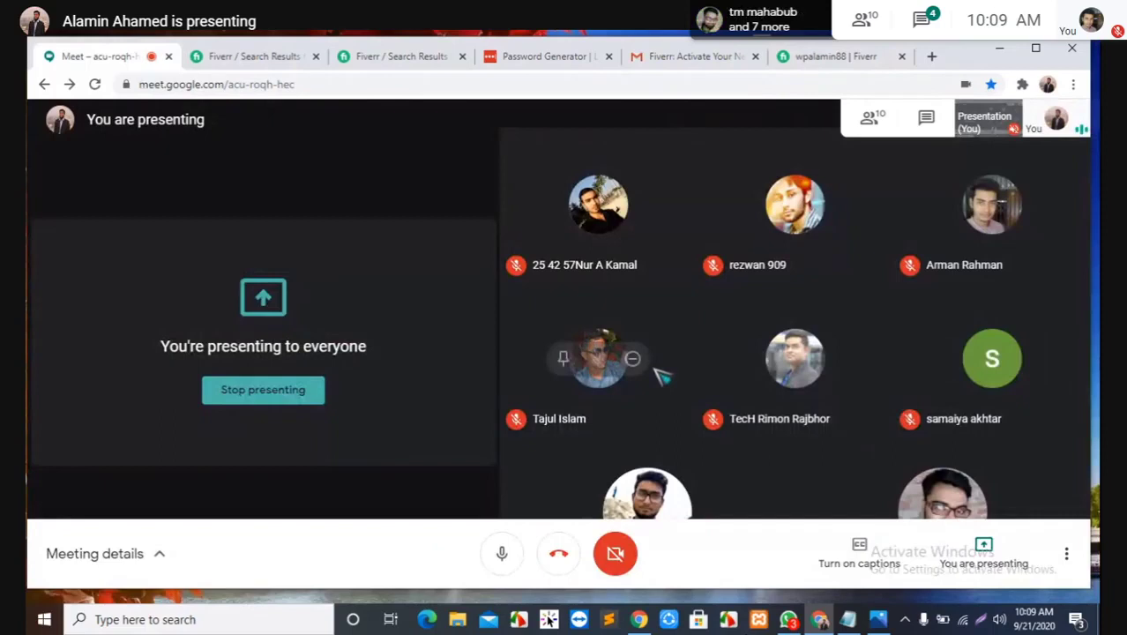
click(830, 57)
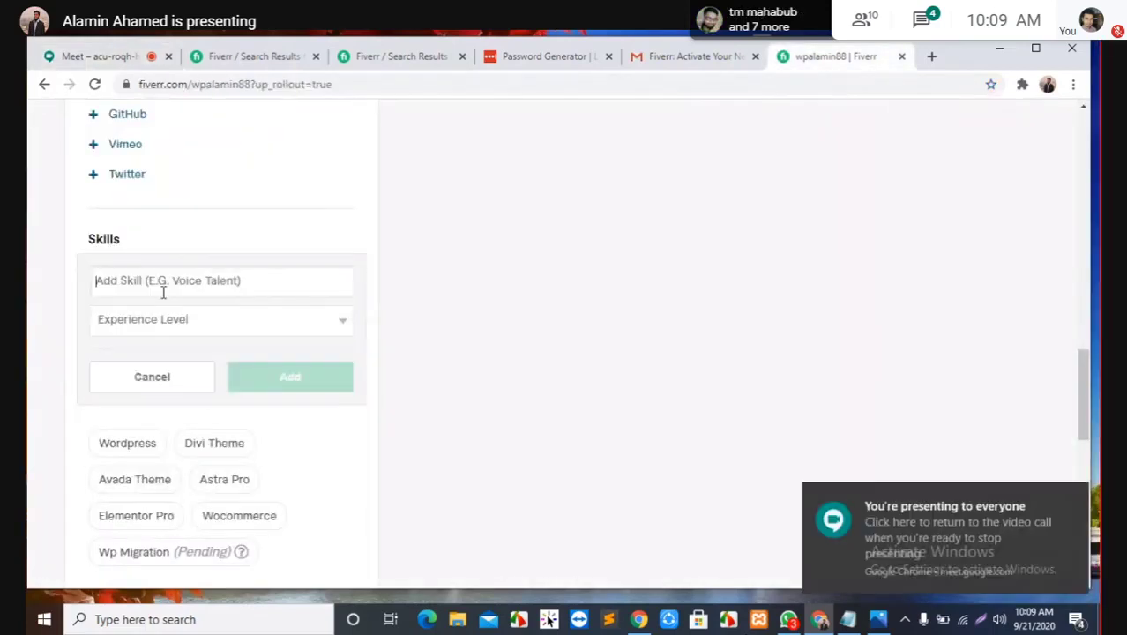
text(D)
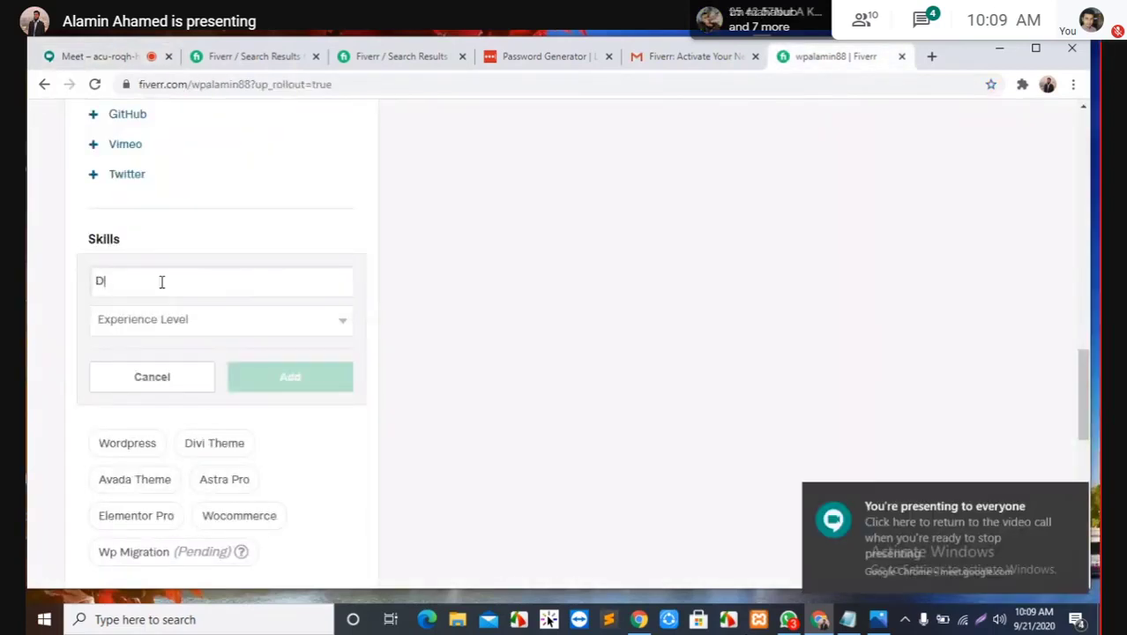
text(amo)
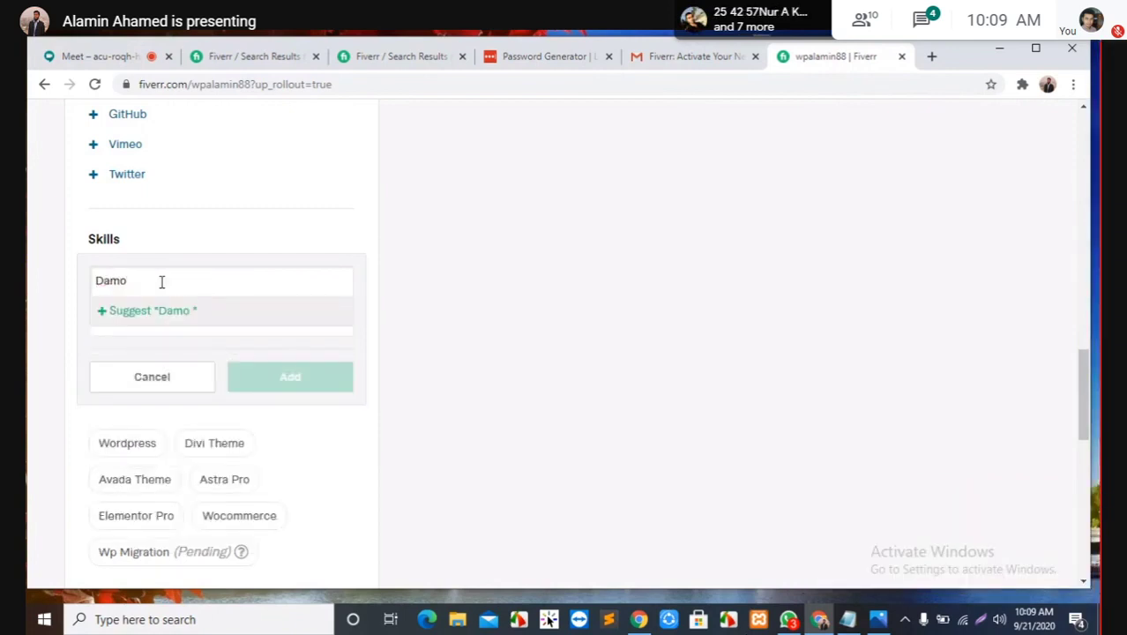
key(BackSpace)
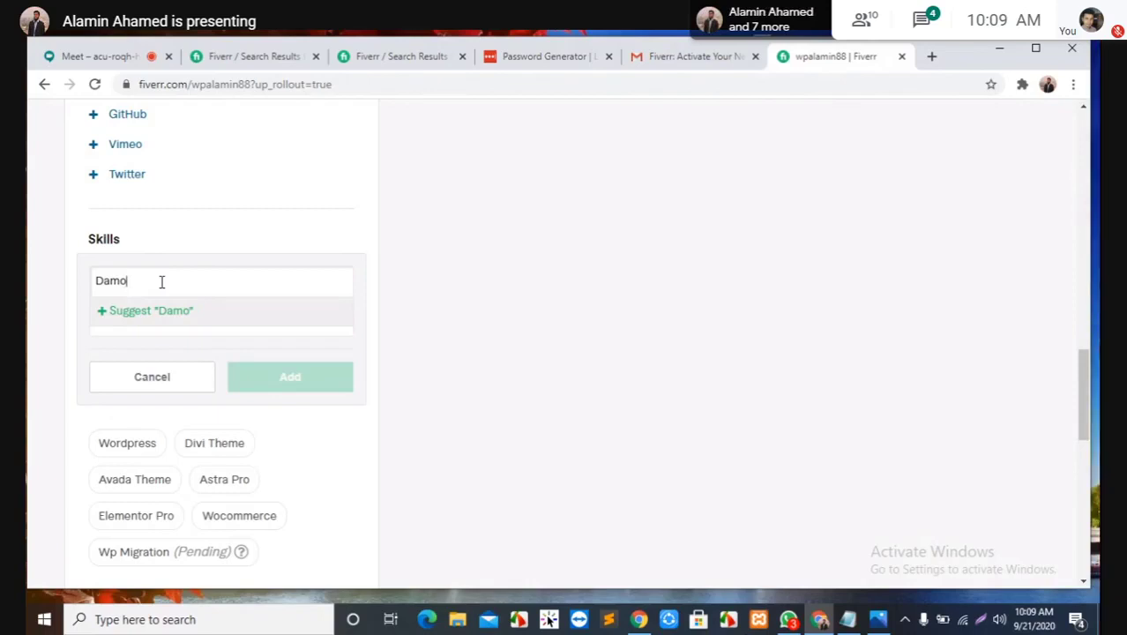
text(Import)
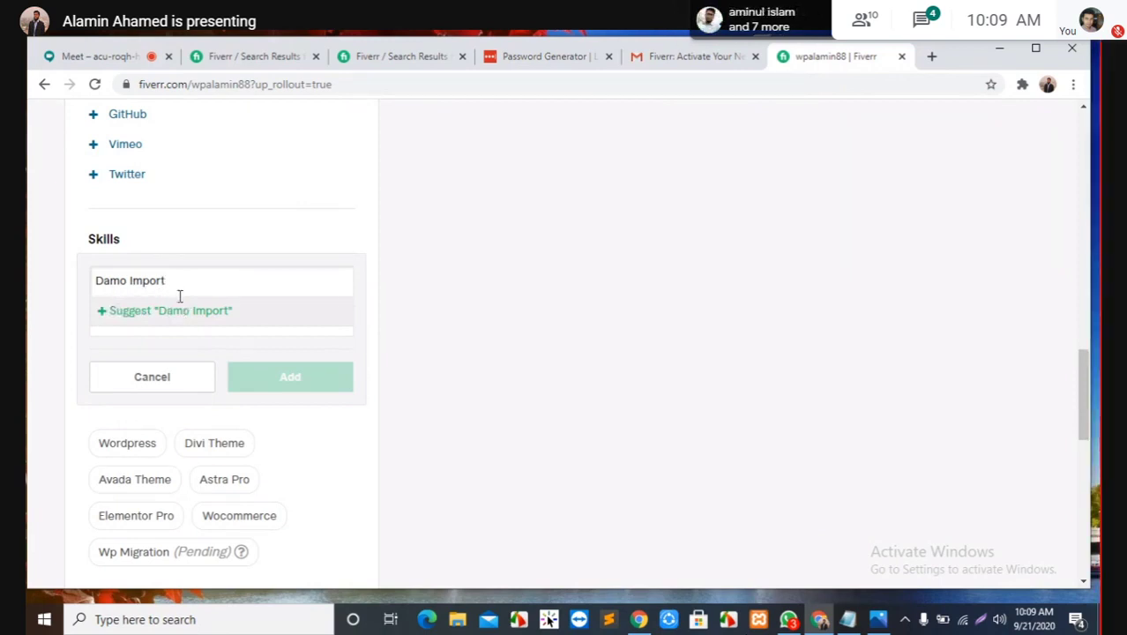
click(189, 313)
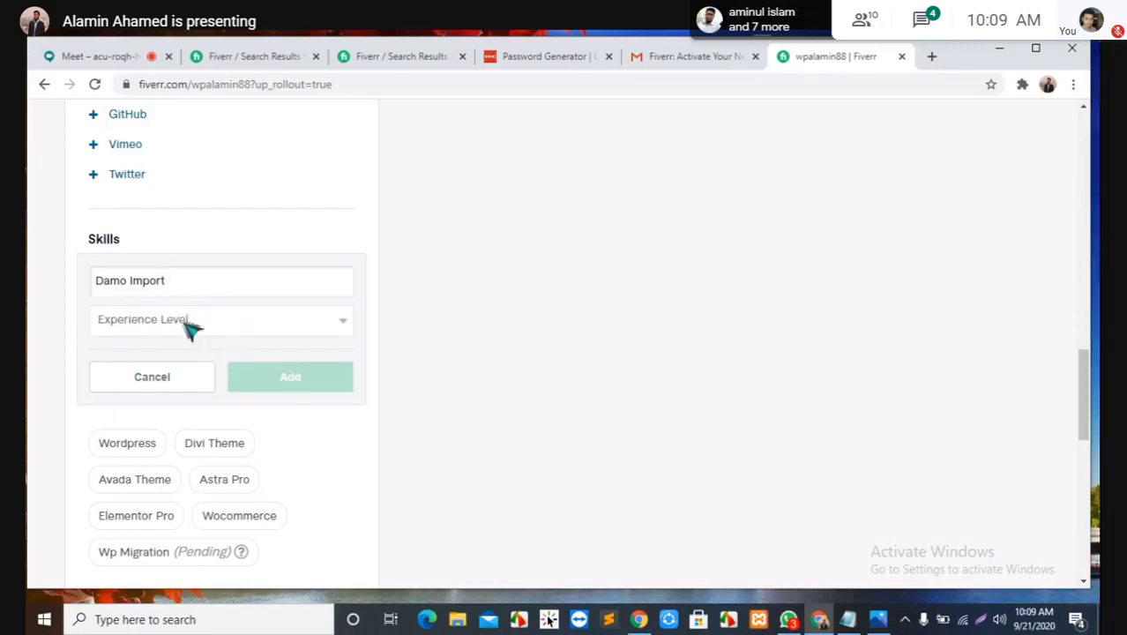
click(189, 327)
click(150, 371)
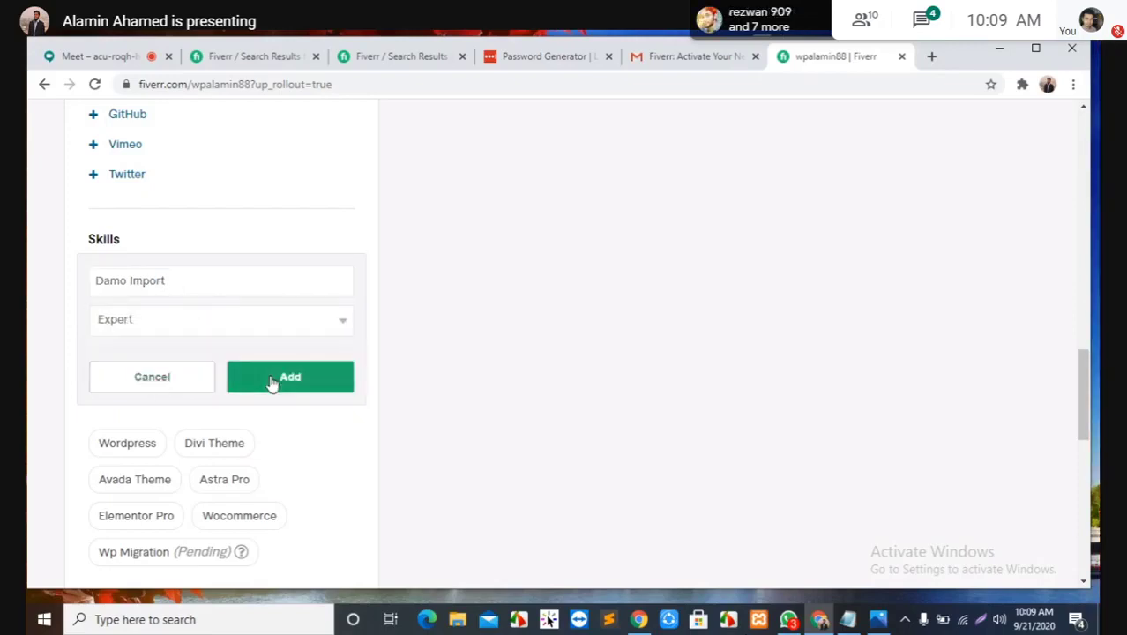
click(273, 380)
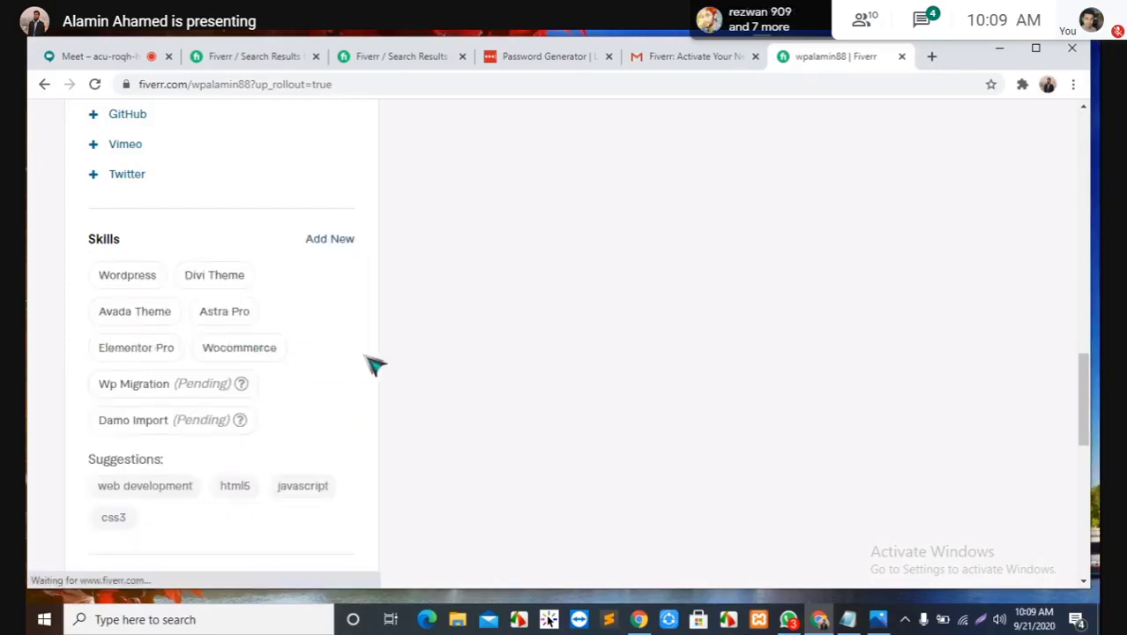
Add 'Landingpage', picked from the suggestions for 'Landing', as an Expert-level skill.
click(327, 245)
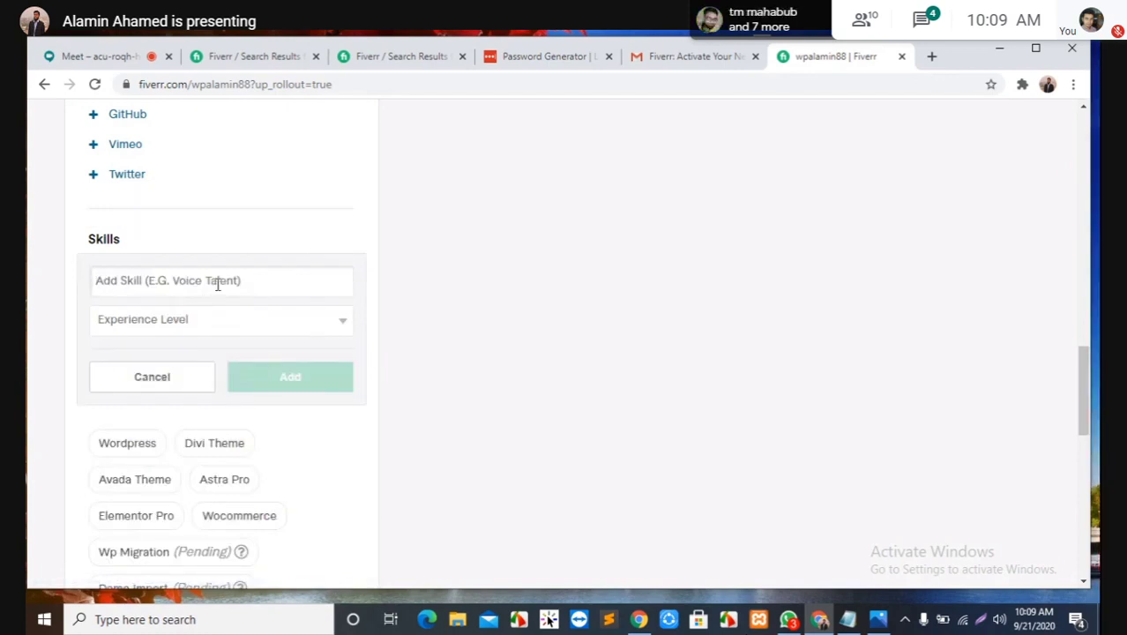
text(L)
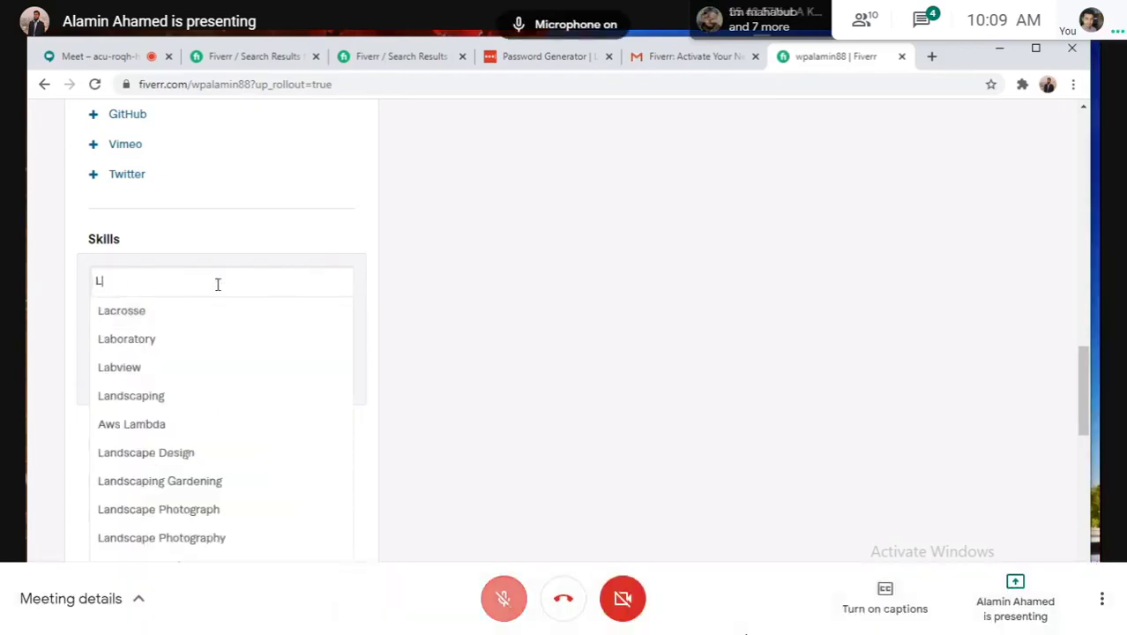
text(an)
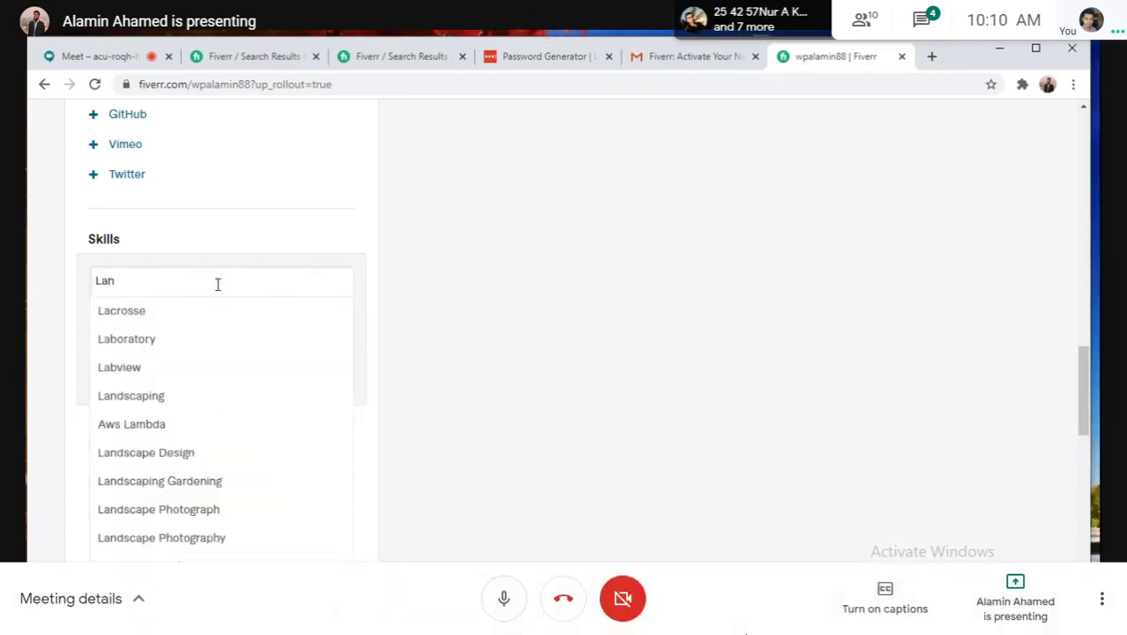
text(ding)
key(ctrl+d)
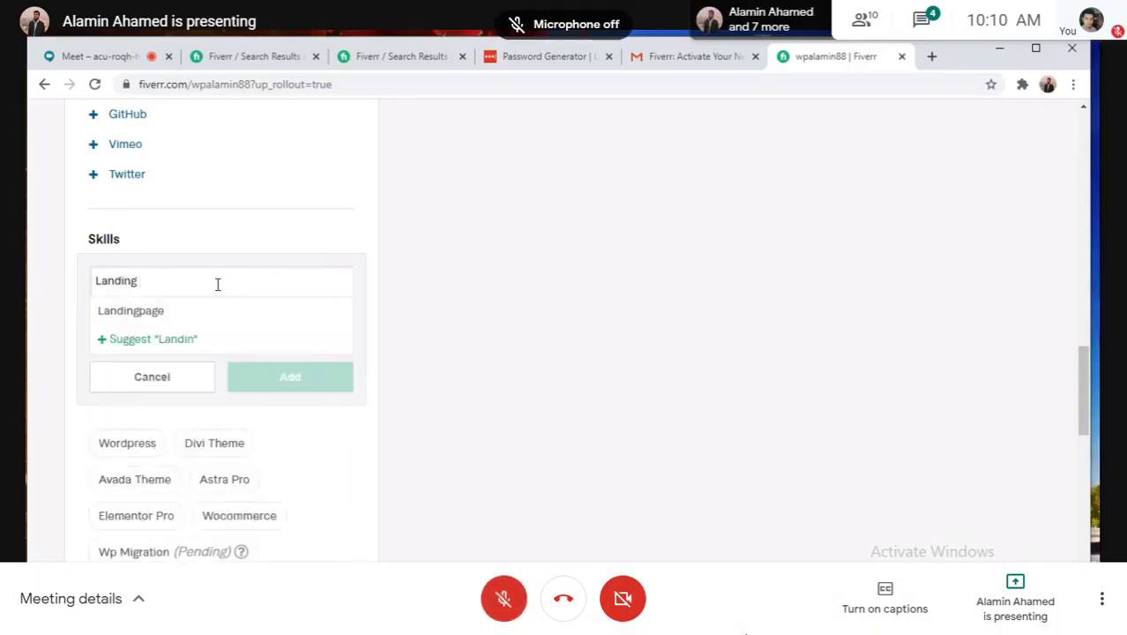
click(216, 313)
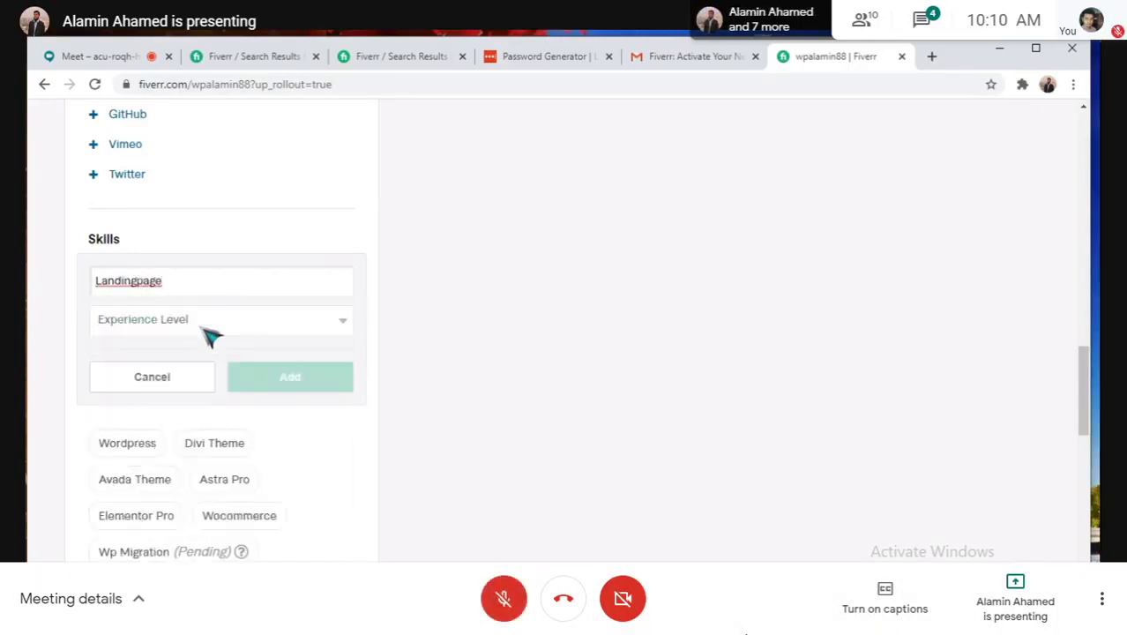
click(179, 323)
click(187, 371)
click(290, 382)
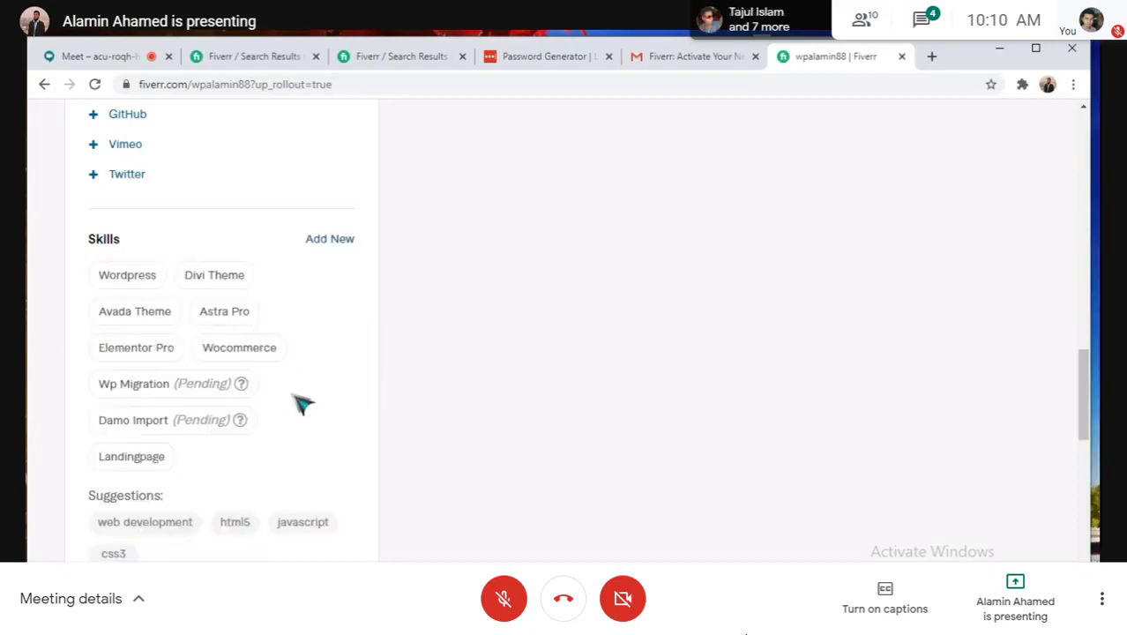
mouse_move(174, 398)
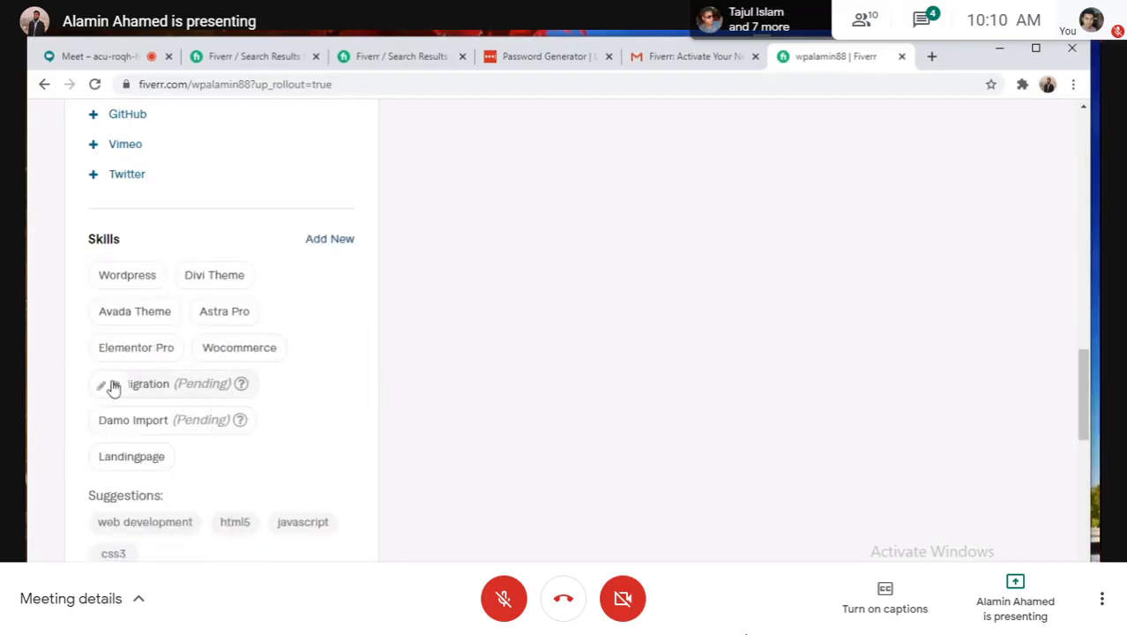
click(101, 388)
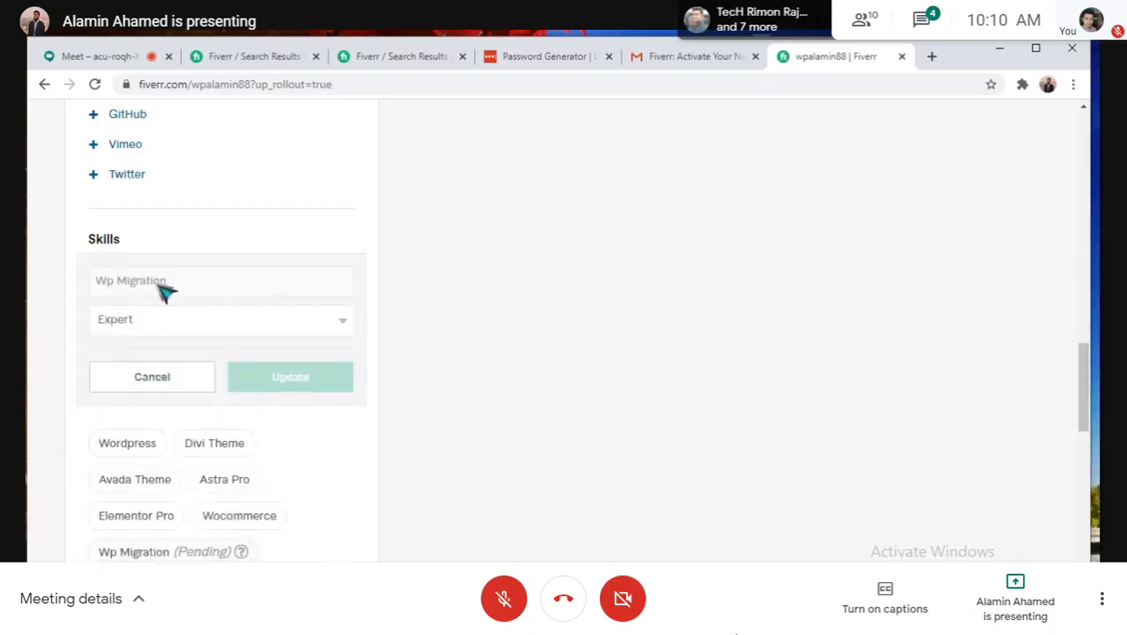
triple_click(146, 287)
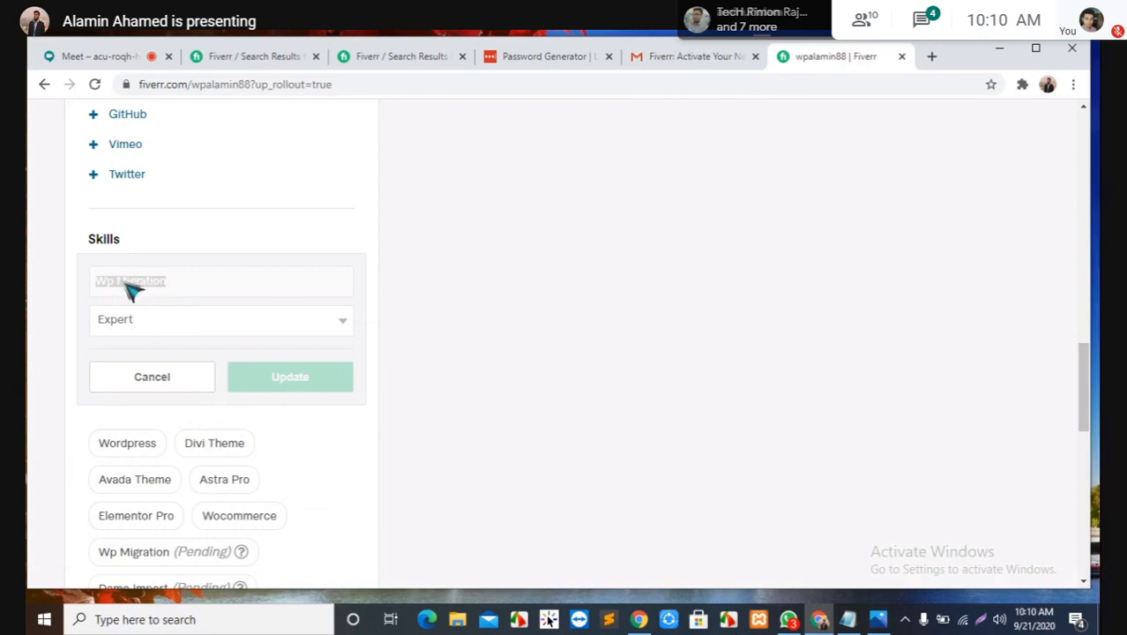
double_click(194, 291)
click(170, 378)
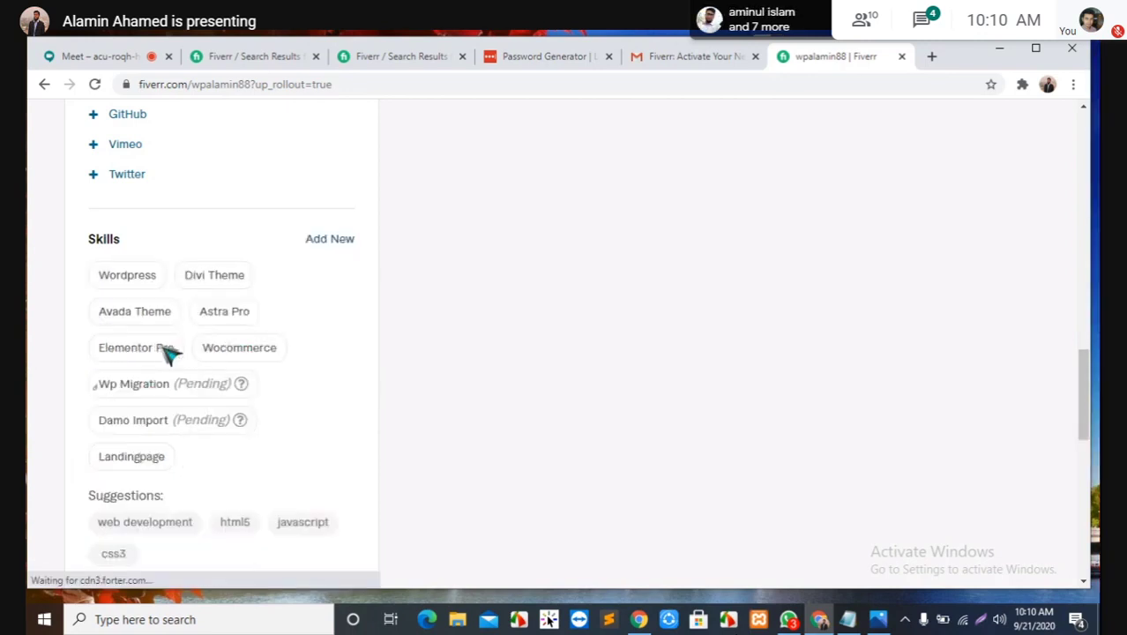
scroll(159, 454, down, 1)
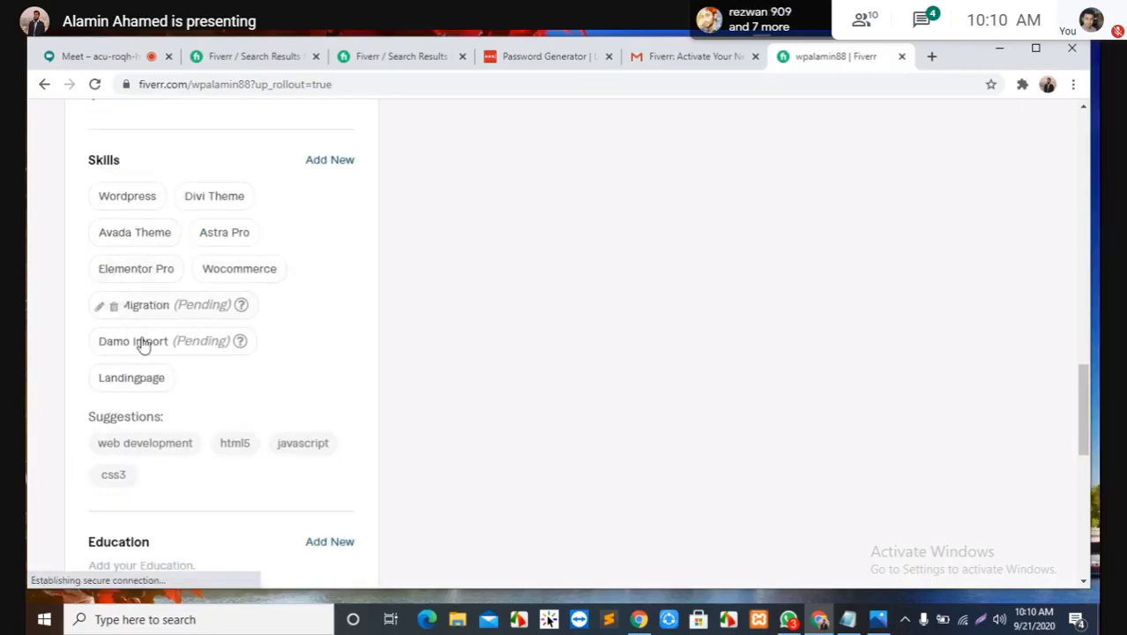
Add 'Wp Bug Fixing' as an Expert-level skill, then scroll down past Skills.
click(343, 162)
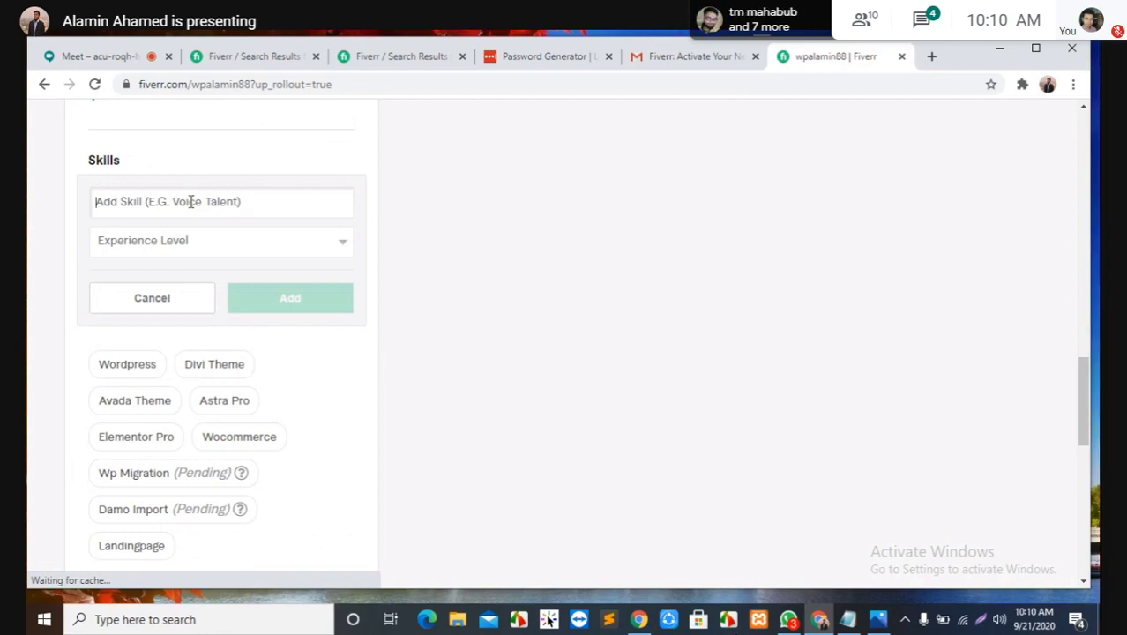
text(Wp Bu)
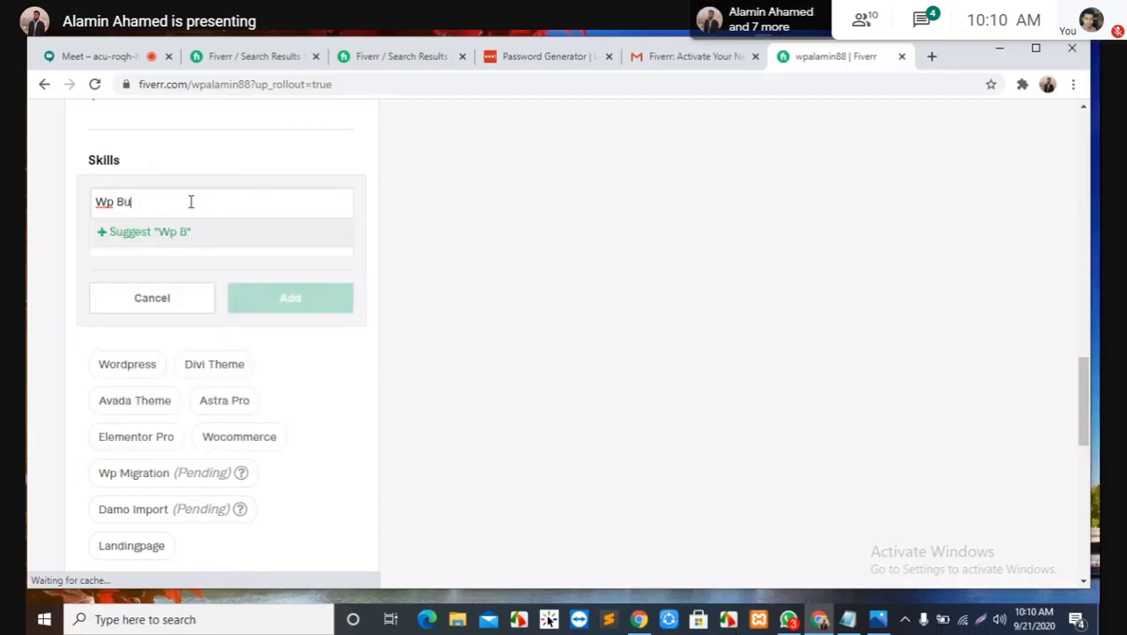
text(g F)
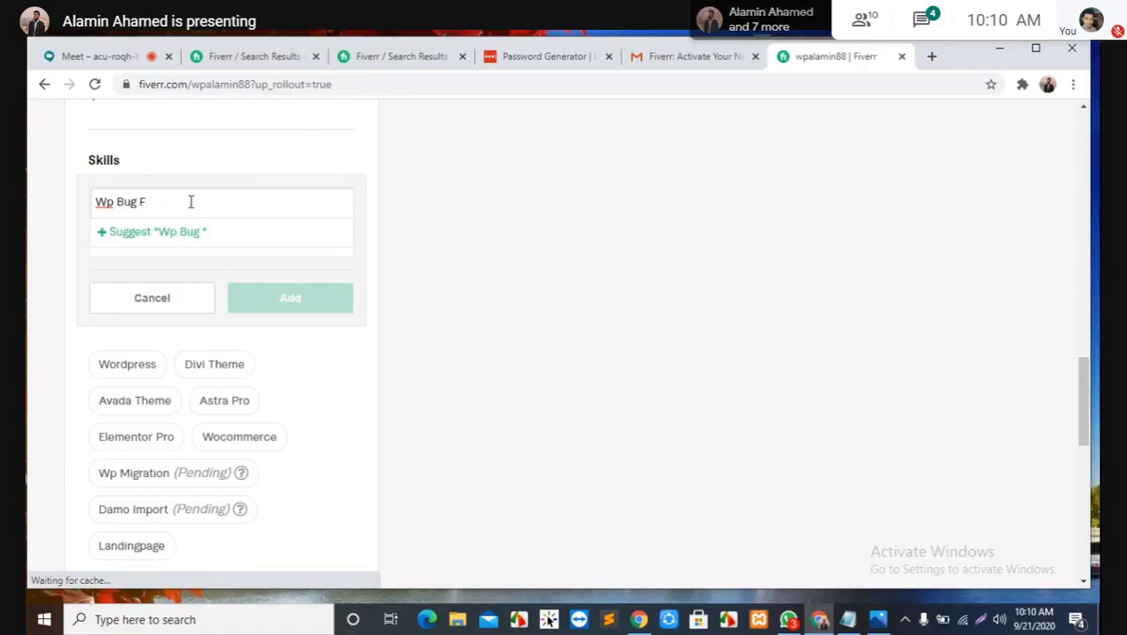
text(ixing)
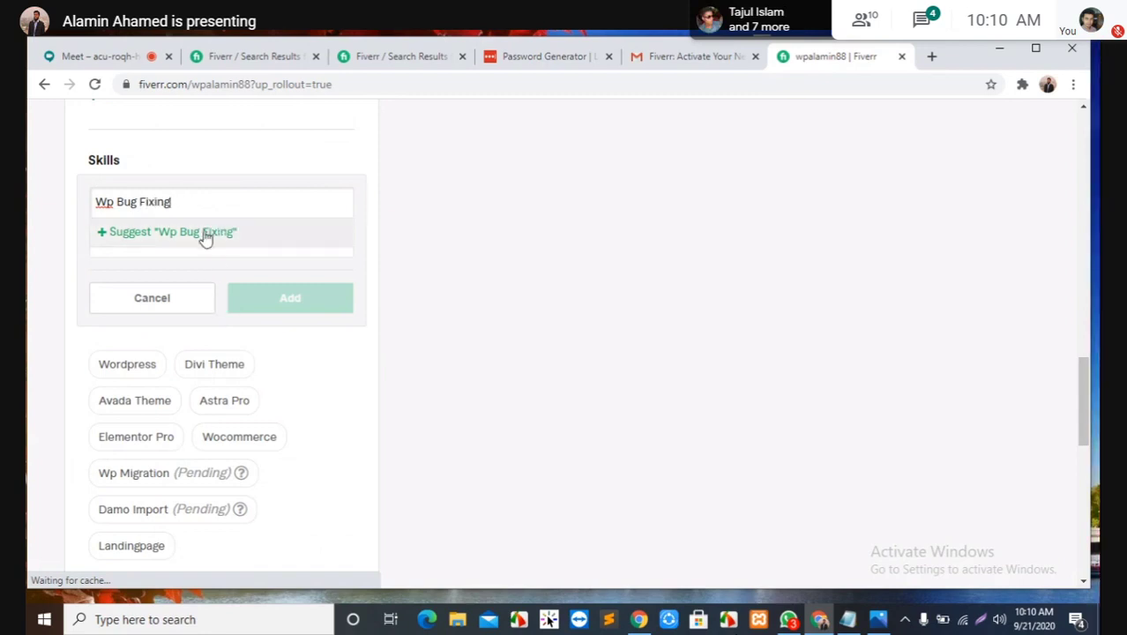
click(210, 237)
click(194, 247)
click(195, 292)
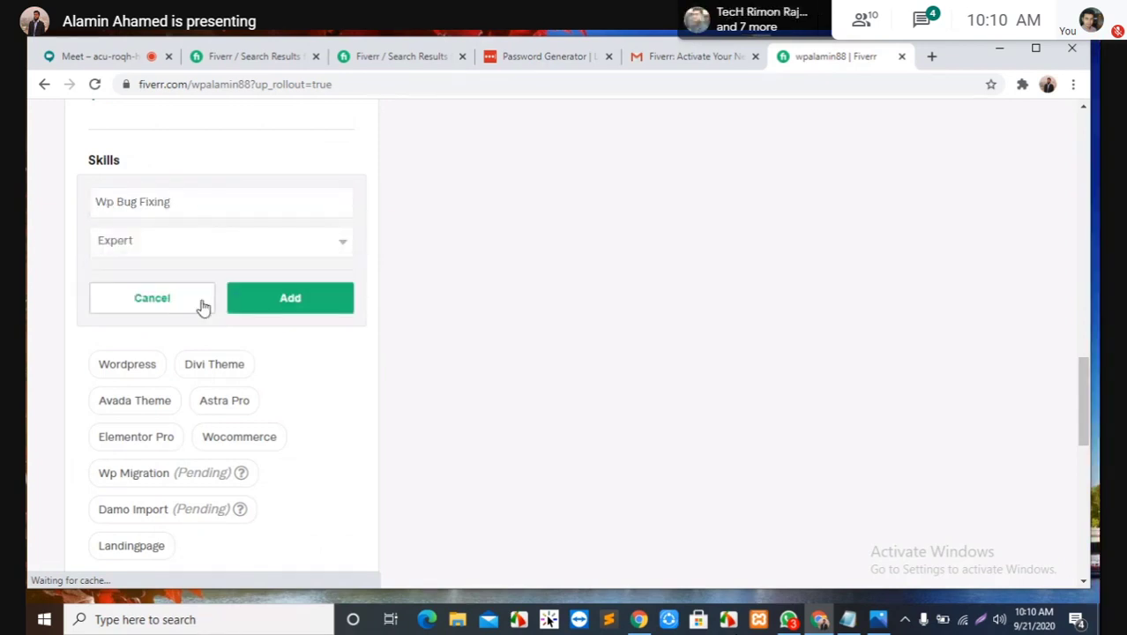
click(296, 300)
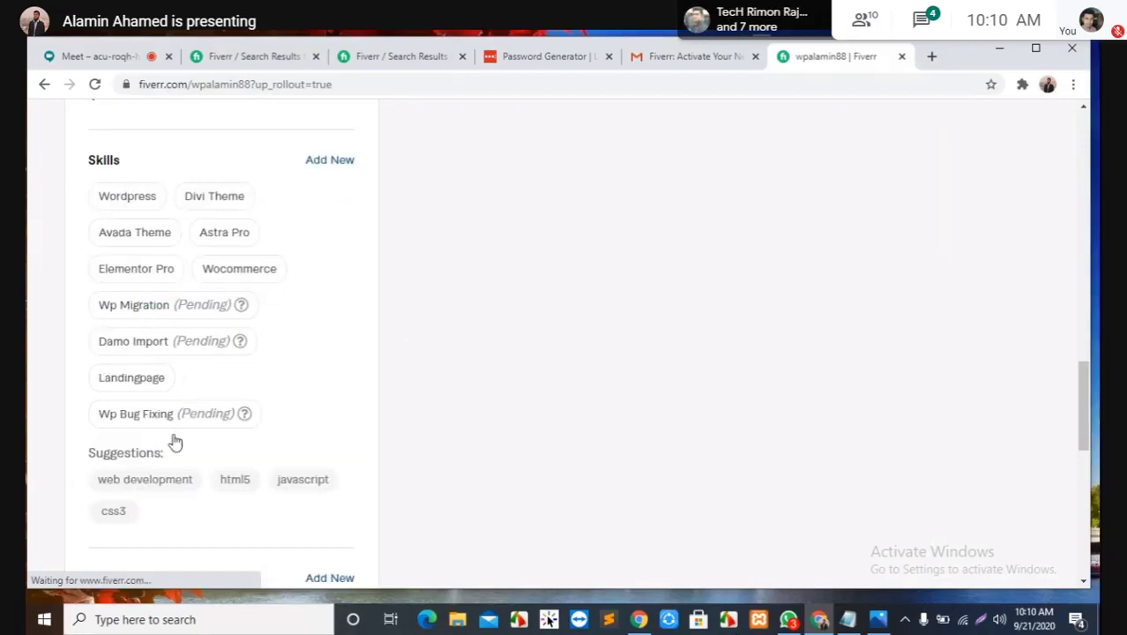
scroll(168, 406, down, 2)
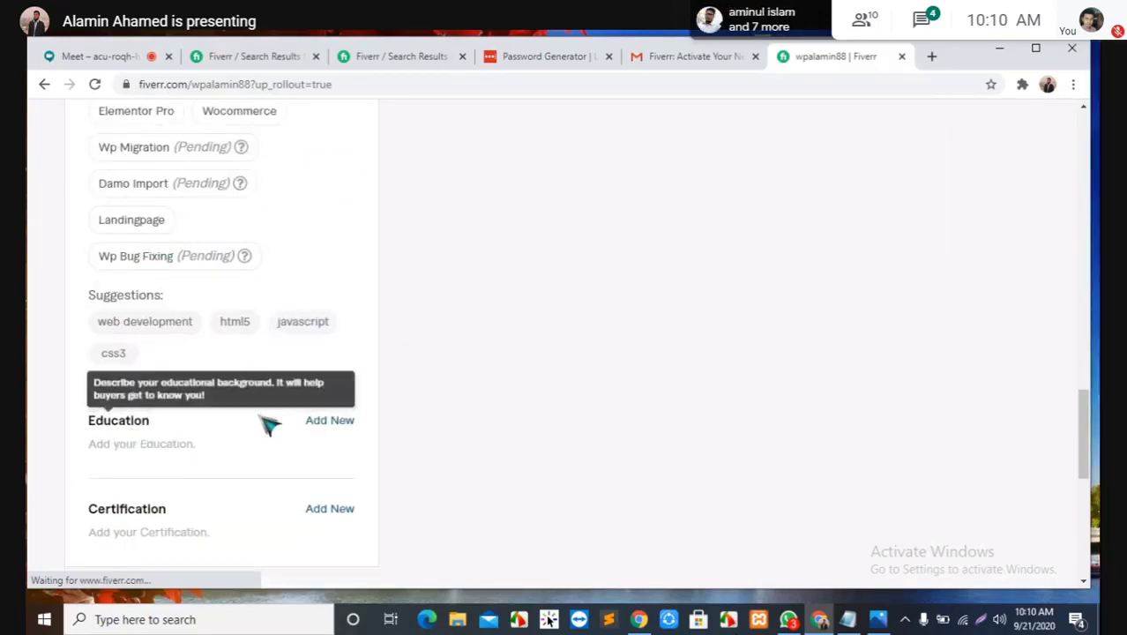
Start a new Education entry and try opening the college country list.
click(326, 422)
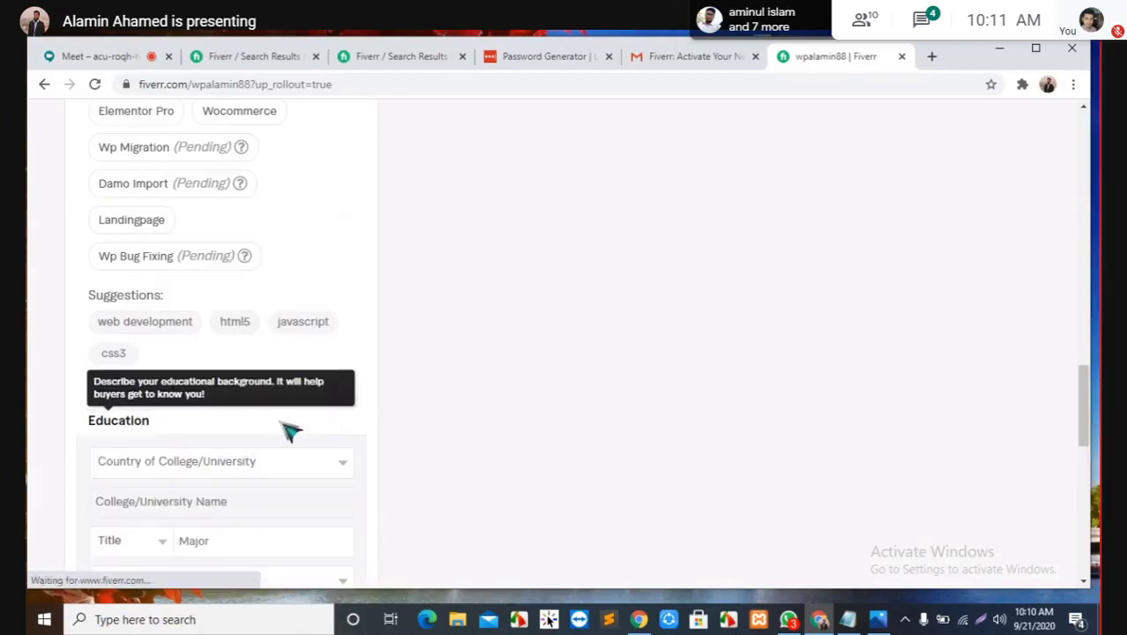
scroll(220, 414, down, 1)
click(164, 385)
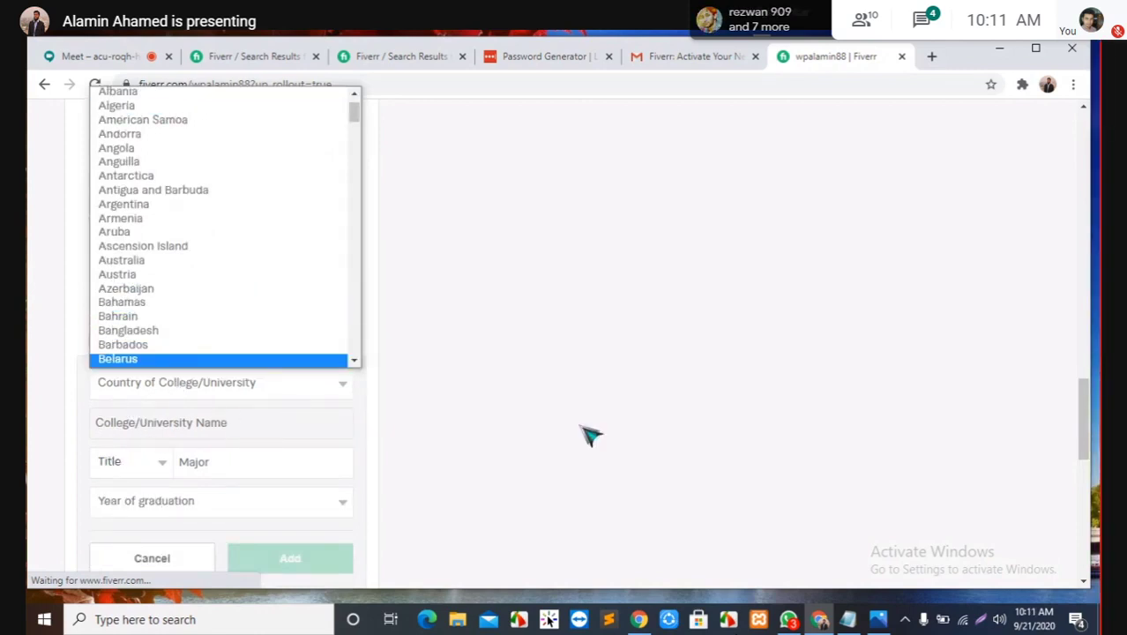
click(179, 389)
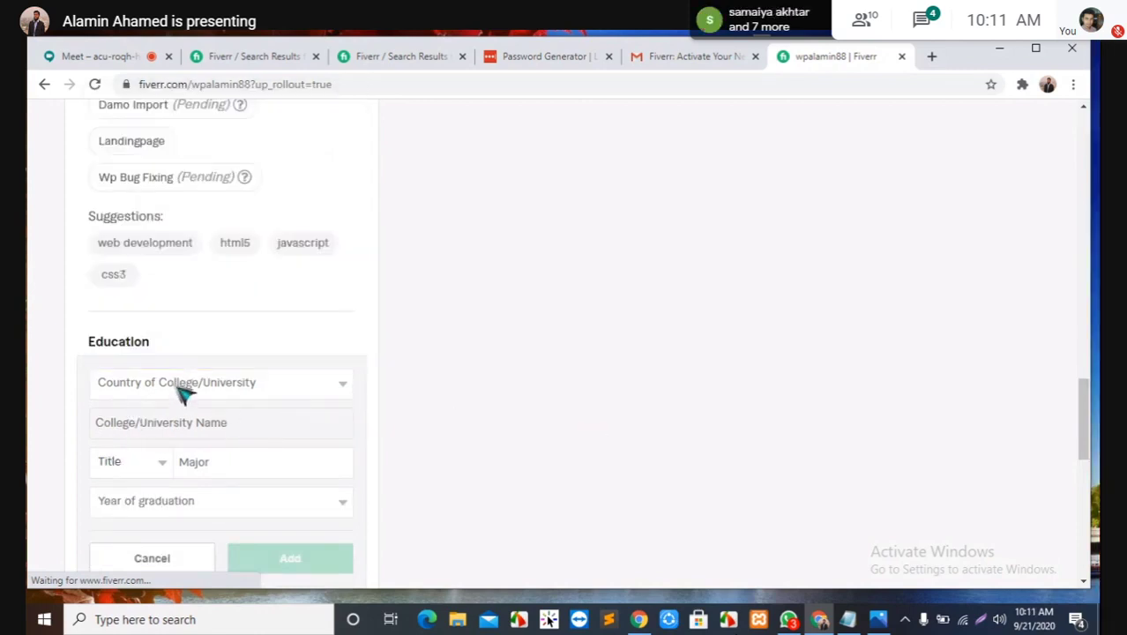
click(179, 389)
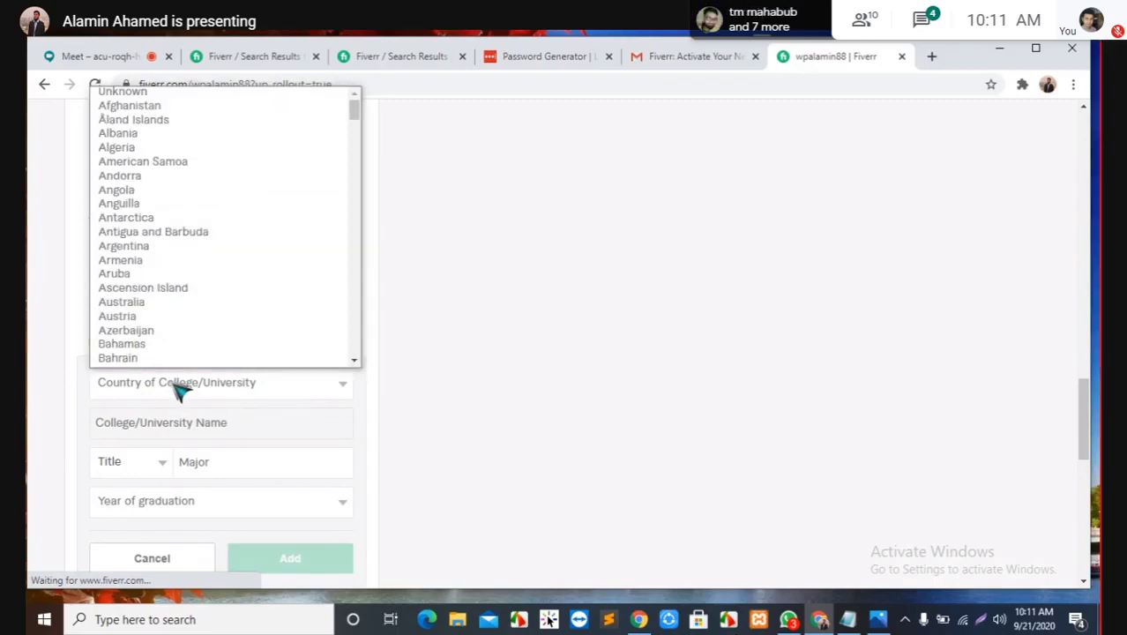
click(179, 389)
click(179, 390)
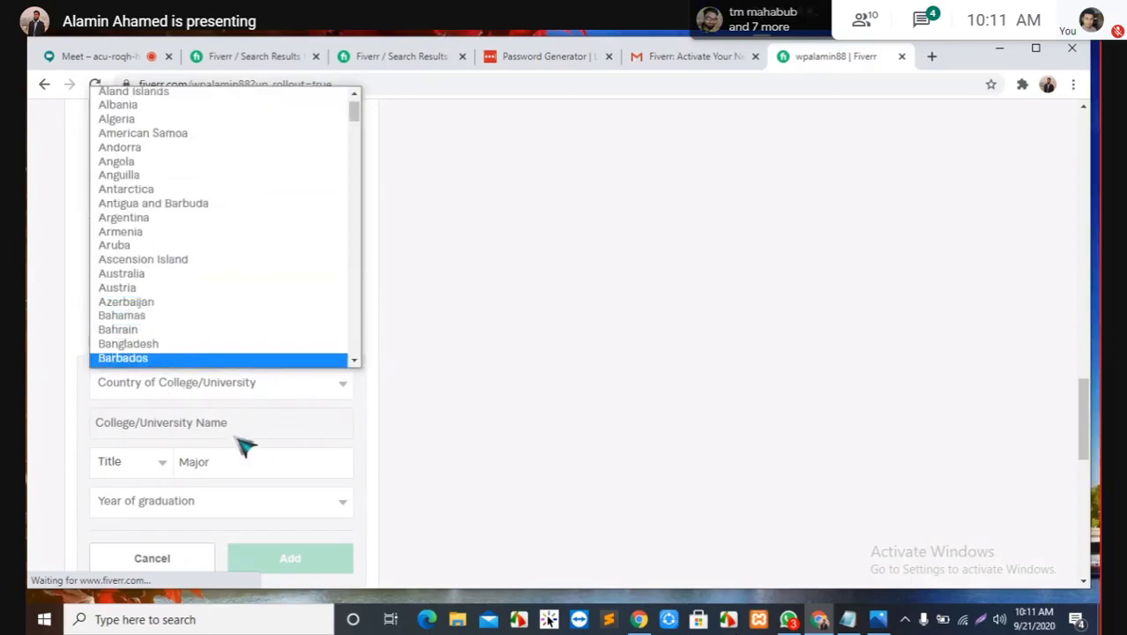
scroll(216, 314, up, 2)
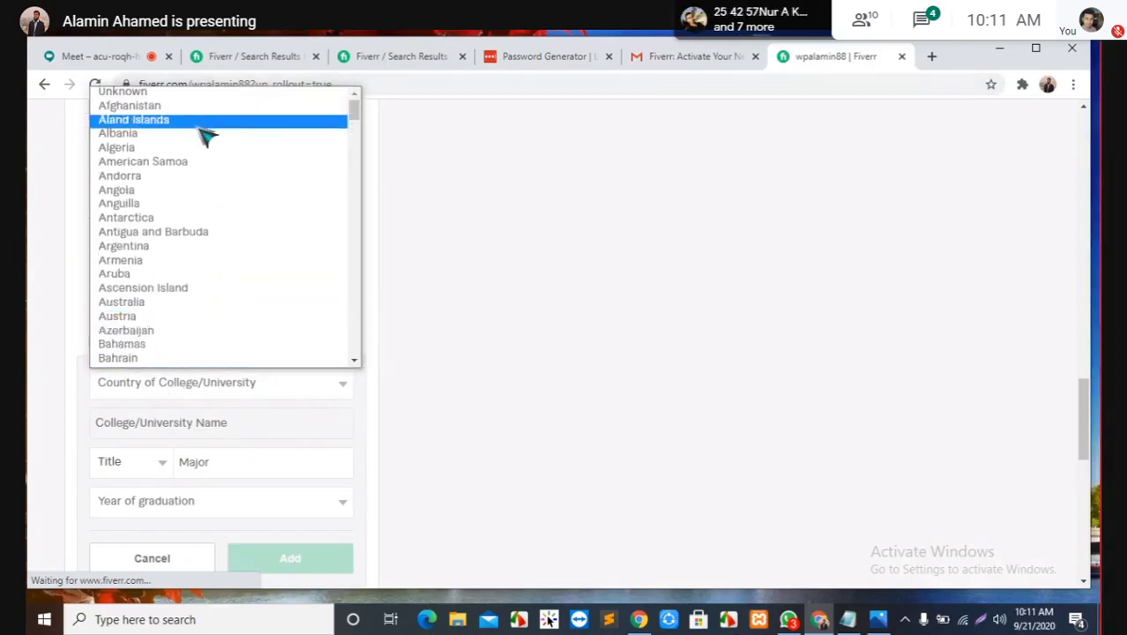
click(500, 410)
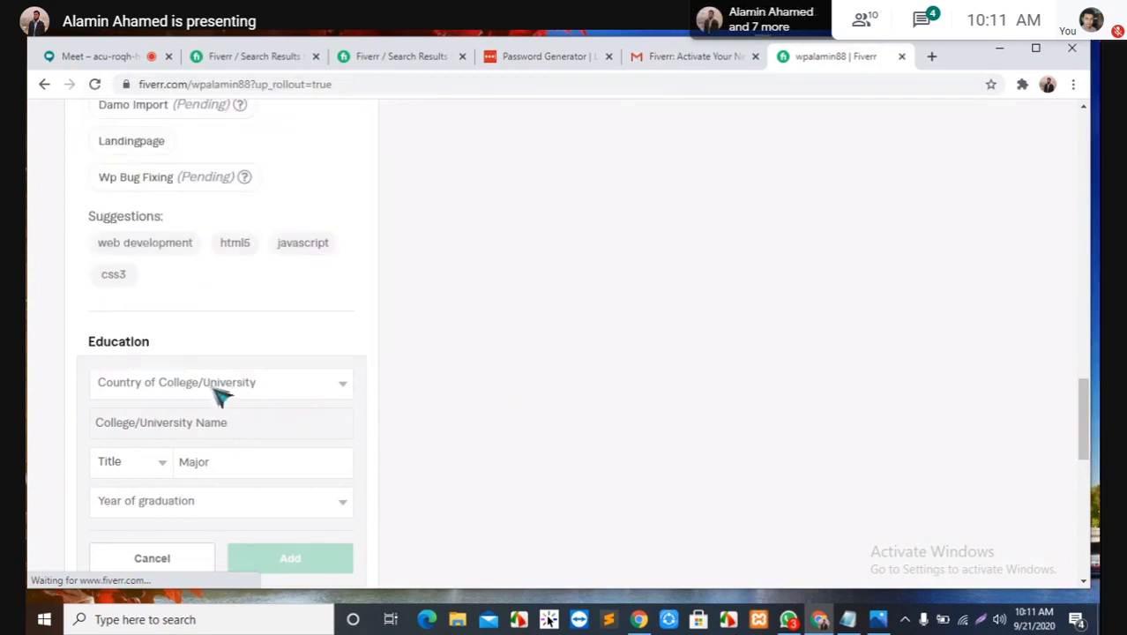
Choose Bangladesh as the college's country.
click(271, 388)
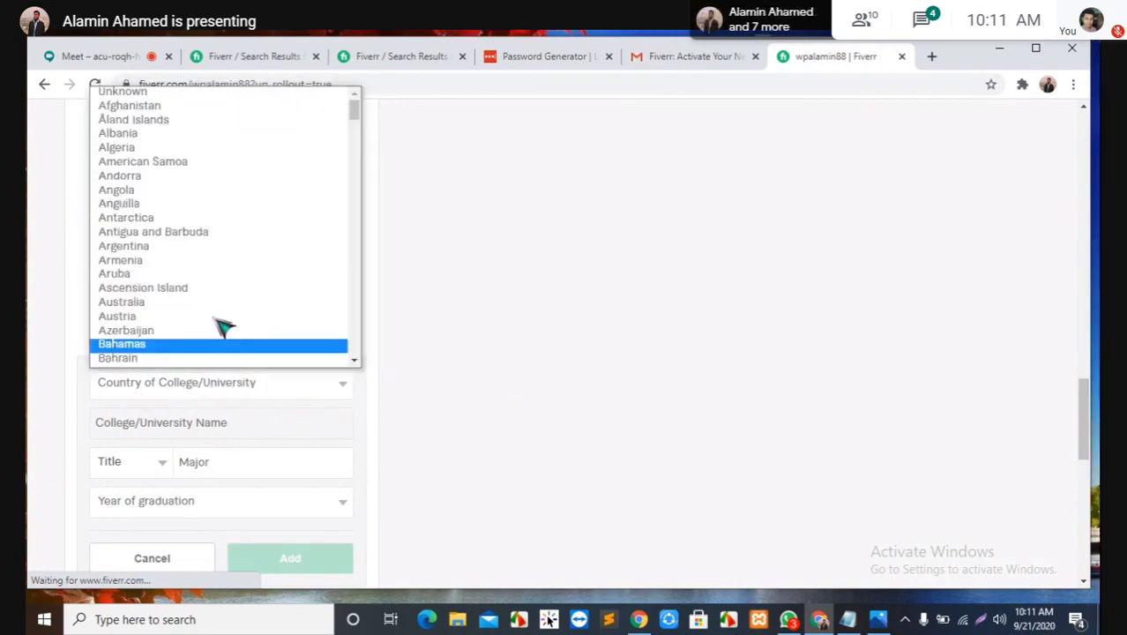
scroll(170, 295, down, 4)
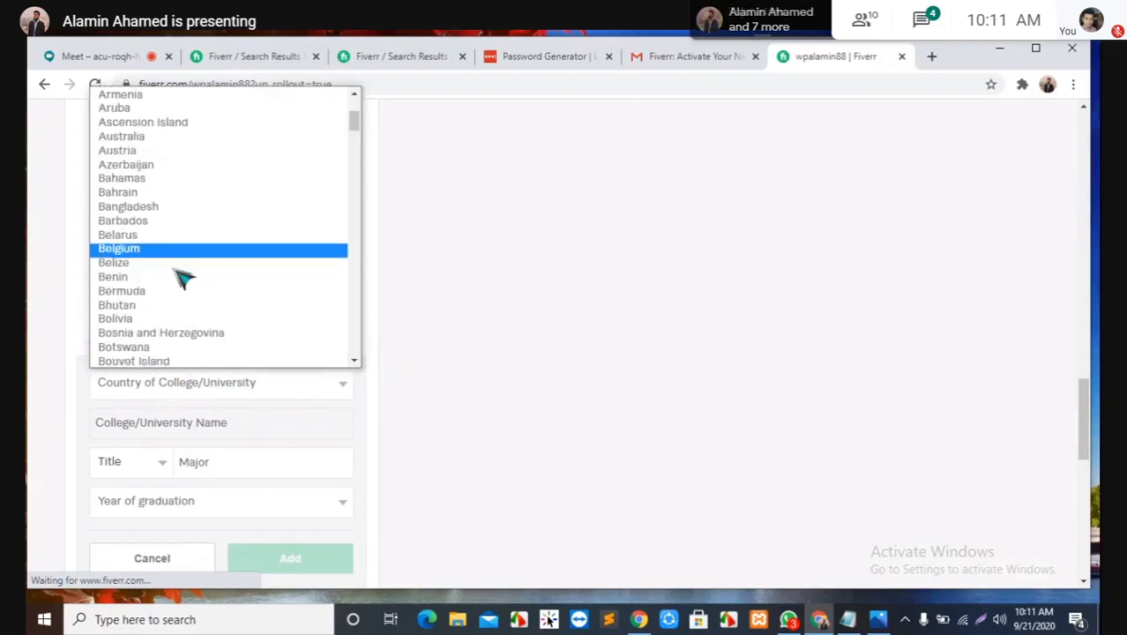
scroll(177, 291, down, 7)
scroll(171, 181, up, 4)
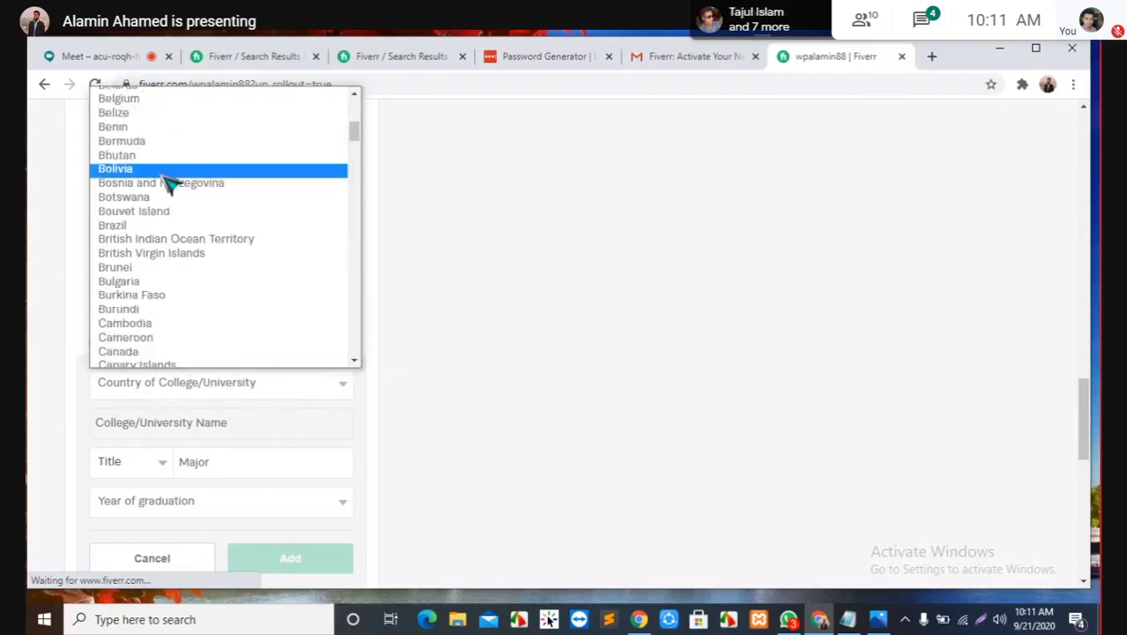
click(171, 390)
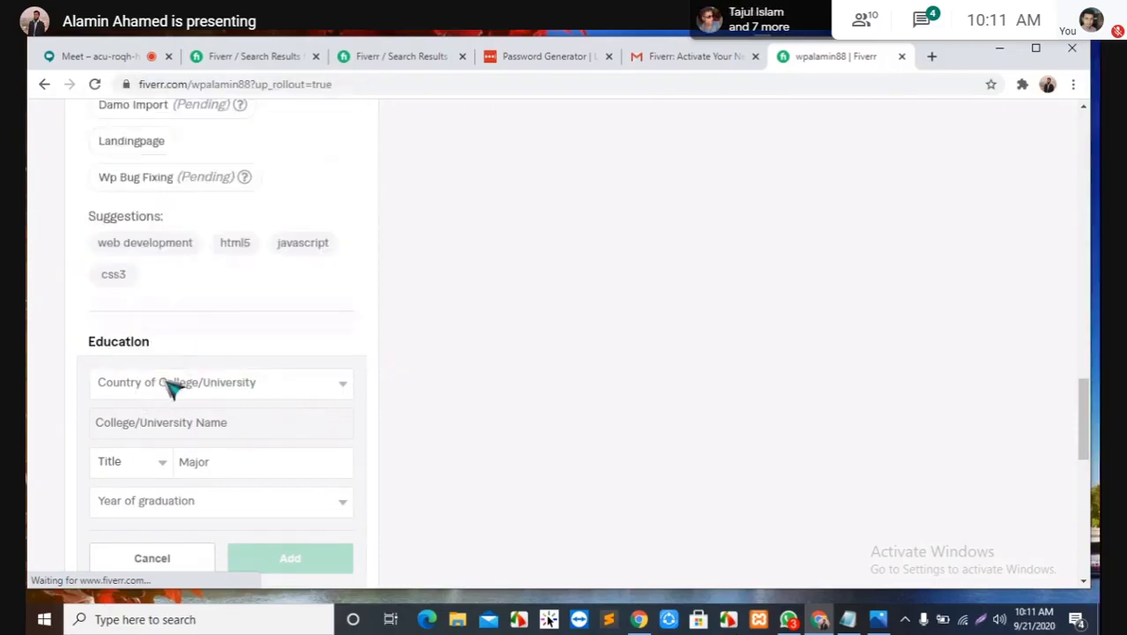
click(171, 389)
scroll(181, 159, down, 1)
scroll(178, 227, down, 4)
scroll(174, 239, up, 4)
scroll(176, 269, down, 6)
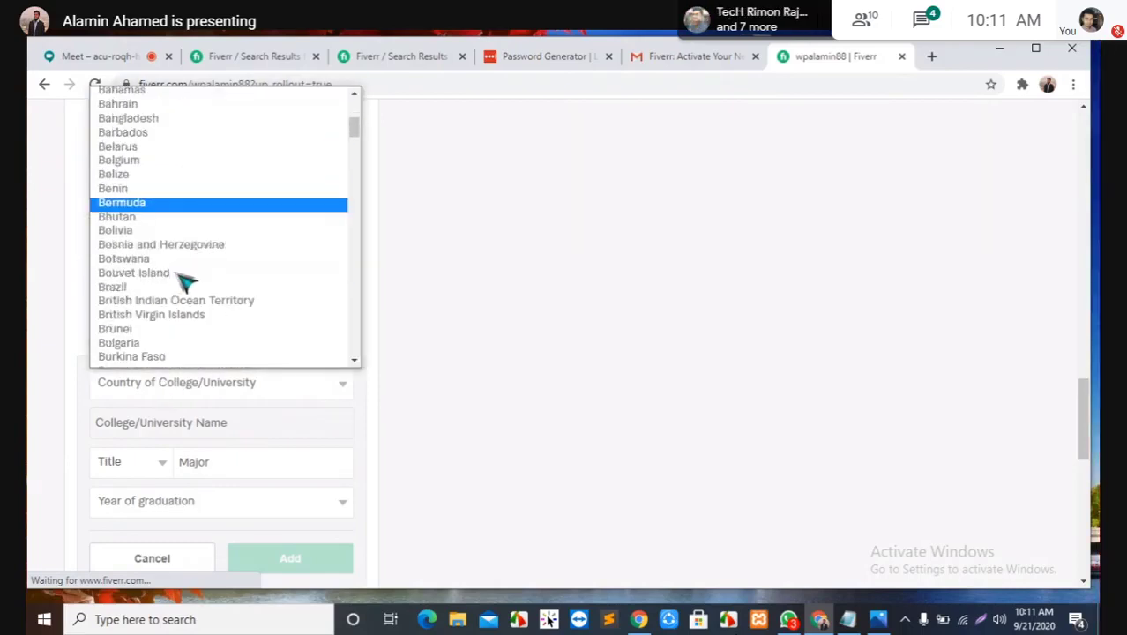
scroll(180, 264, down, 2)
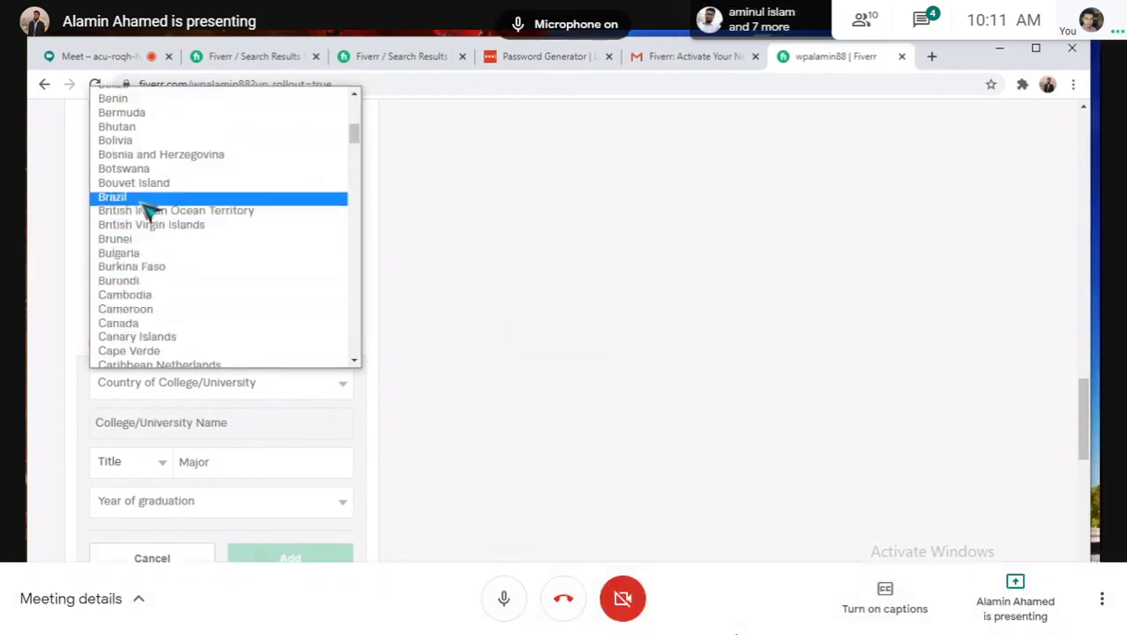
scroll(146, 190, up, 4)
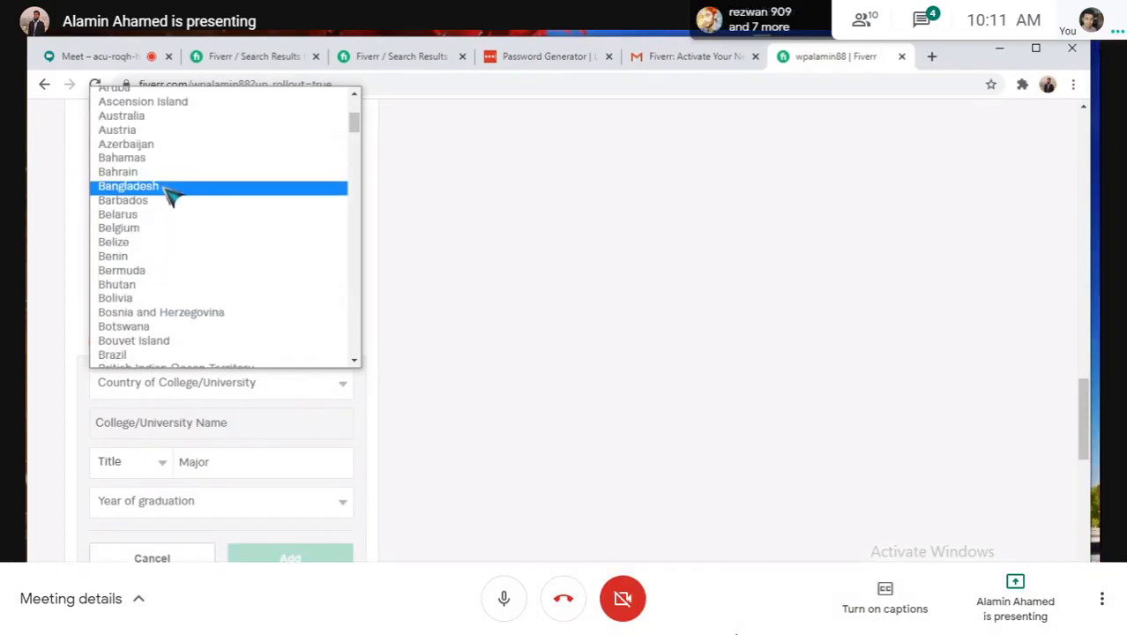
click(174, 188)
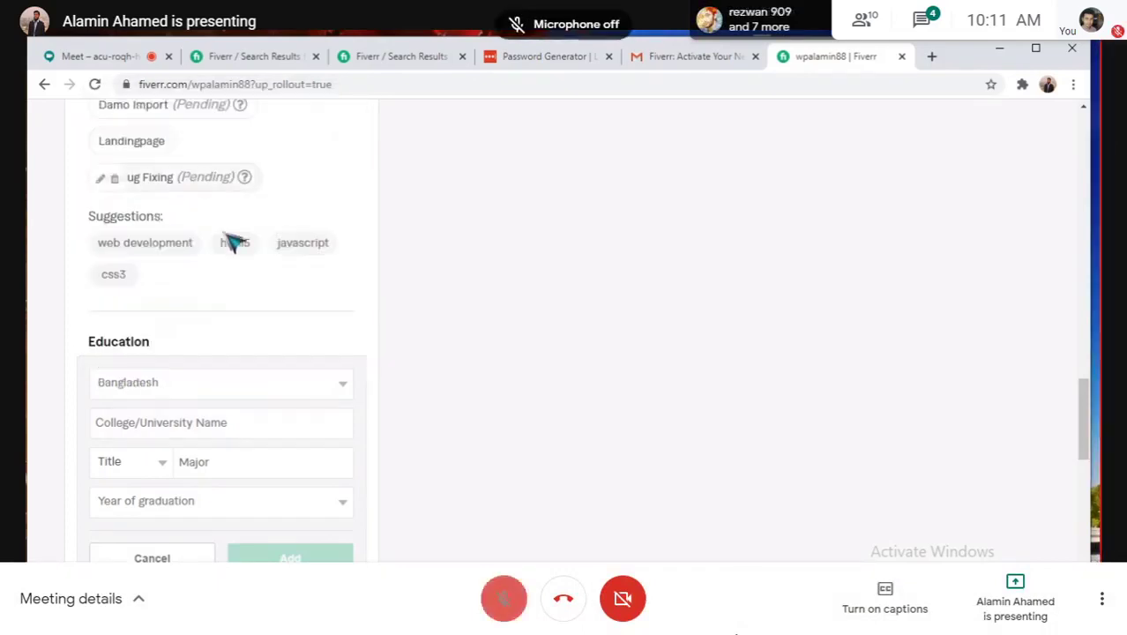
scroll(189, 403, down, 1)
Enter 'Sreepur Muktijoddha Rahmat Ali Govt College' as the school name, fixing the spelling.
click(175, 345)
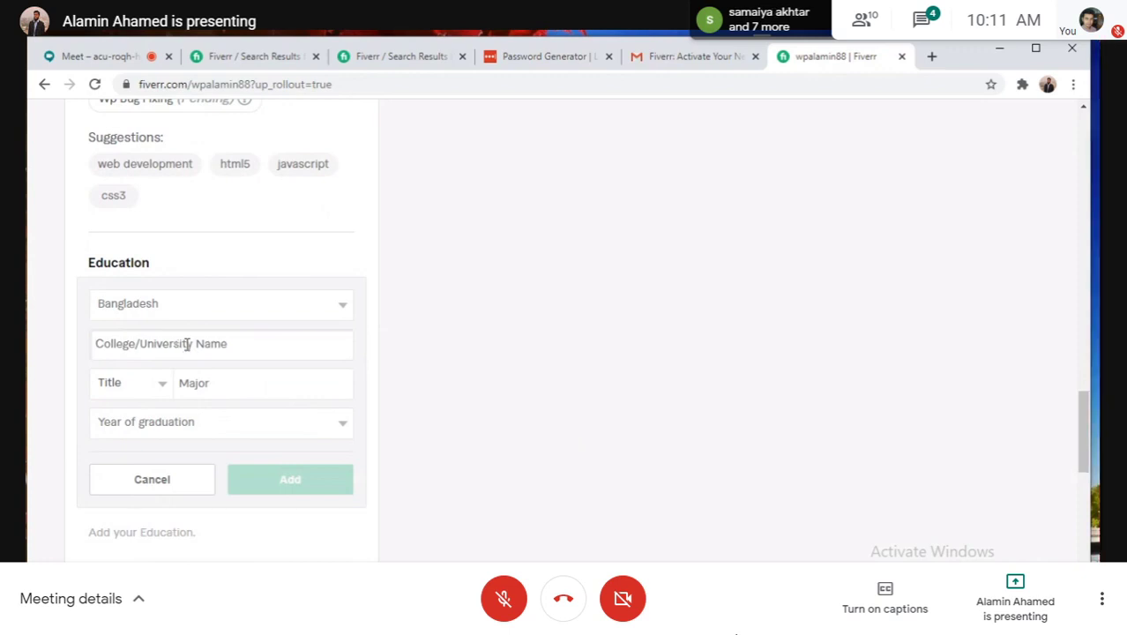
text(S)
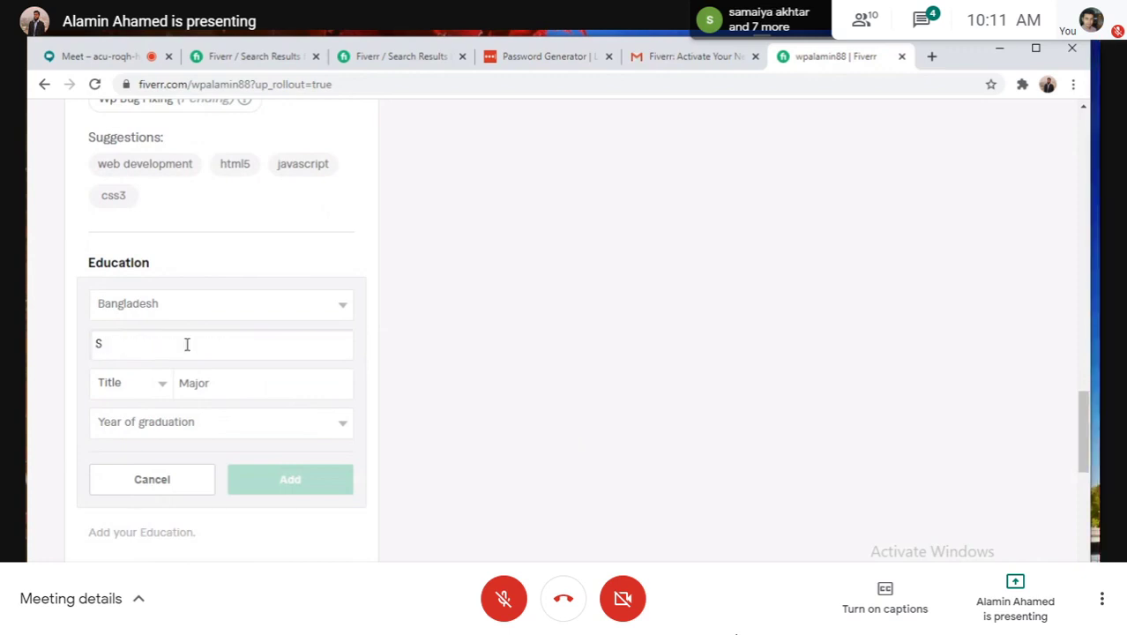
text(ree)
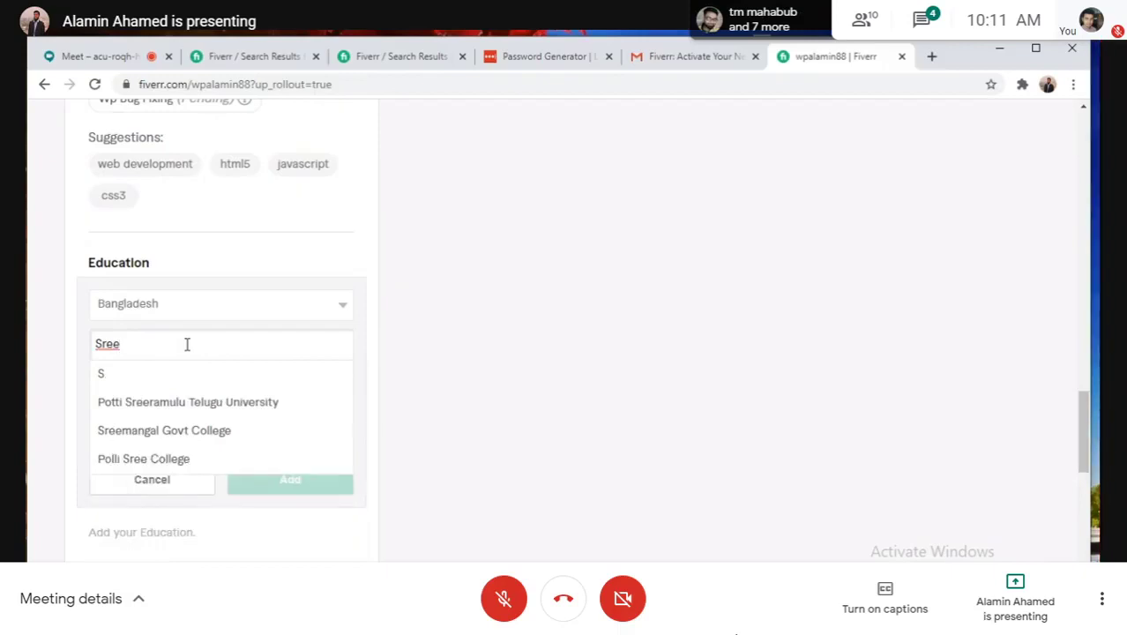
text(pur)
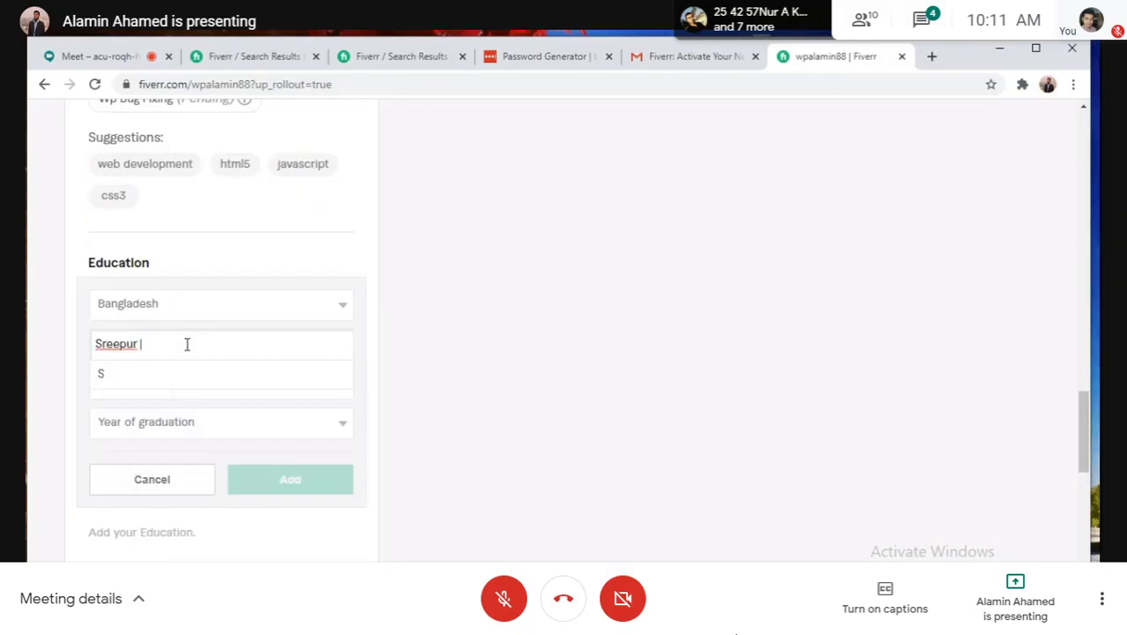
text( Muk)
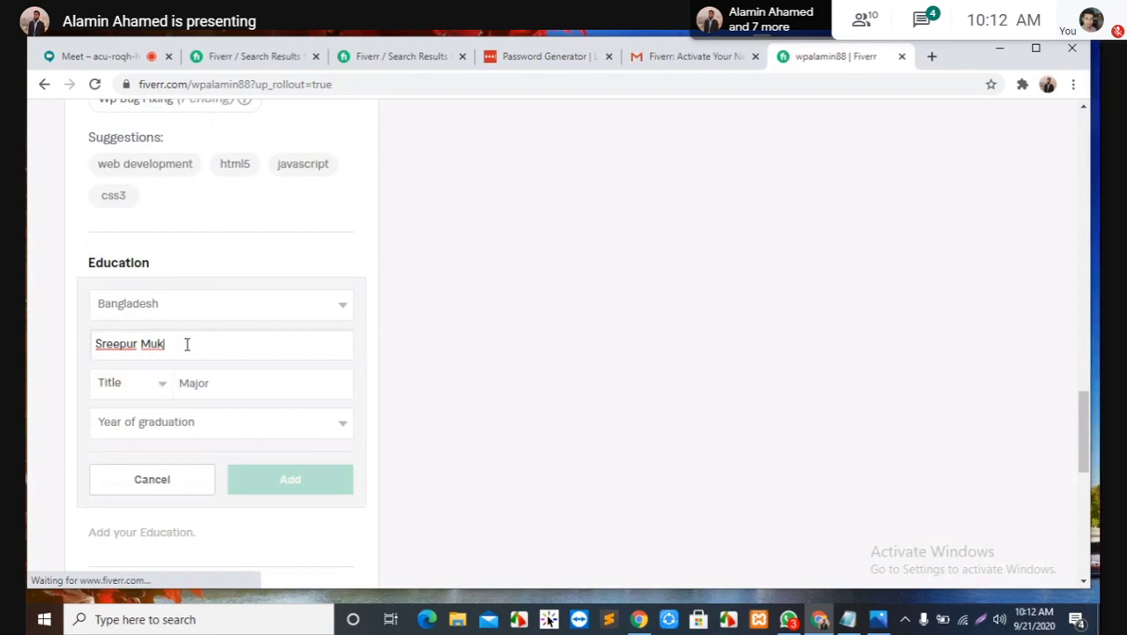
key(BackSpace)
key(BackSpace)
key(BackSpace)
key(BackSpace)
key(BackSpace)
key(BackSpace)
key(BackSpace)
key(BackSpace)
key(BackSpace)
key(BackSpace)
key(BackSpace)
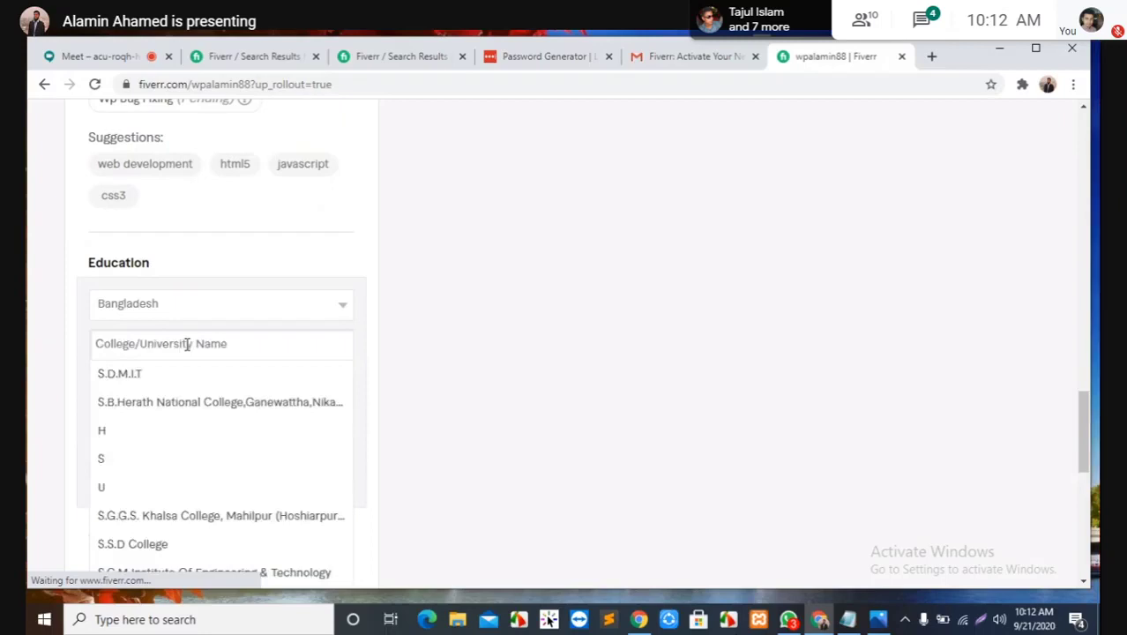
text(Sreepur )
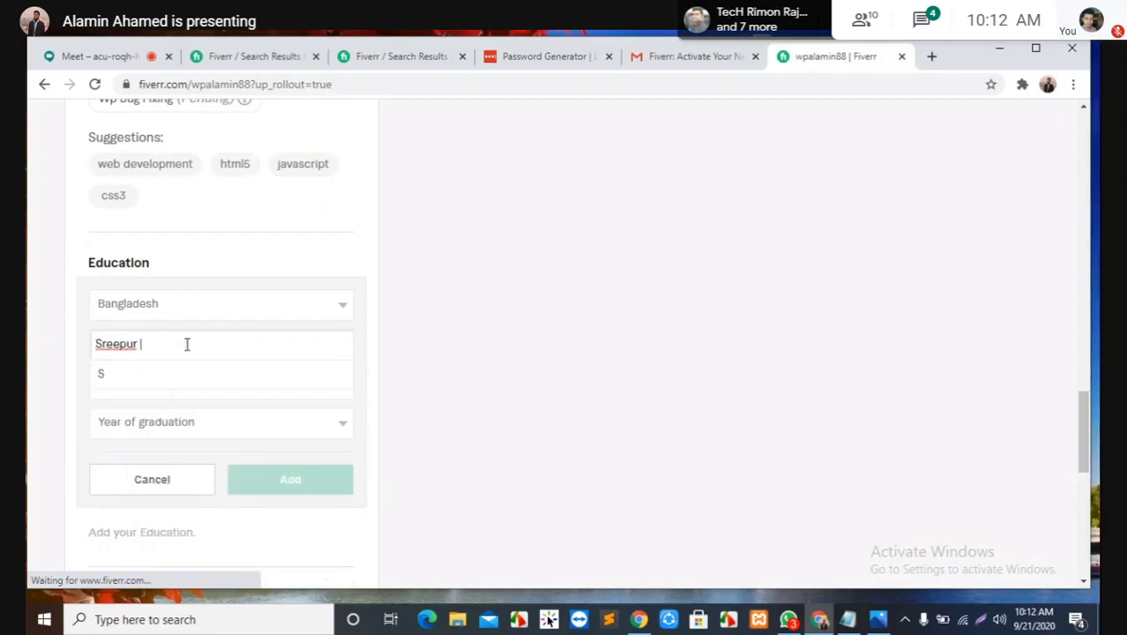
text(Muk)
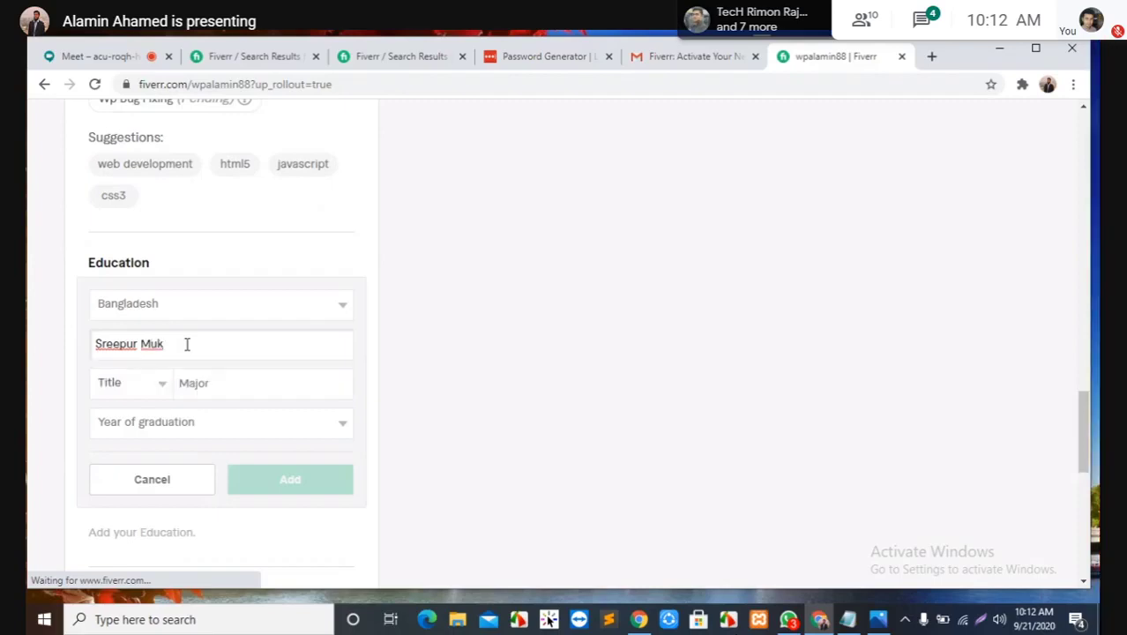
text(tiddha)
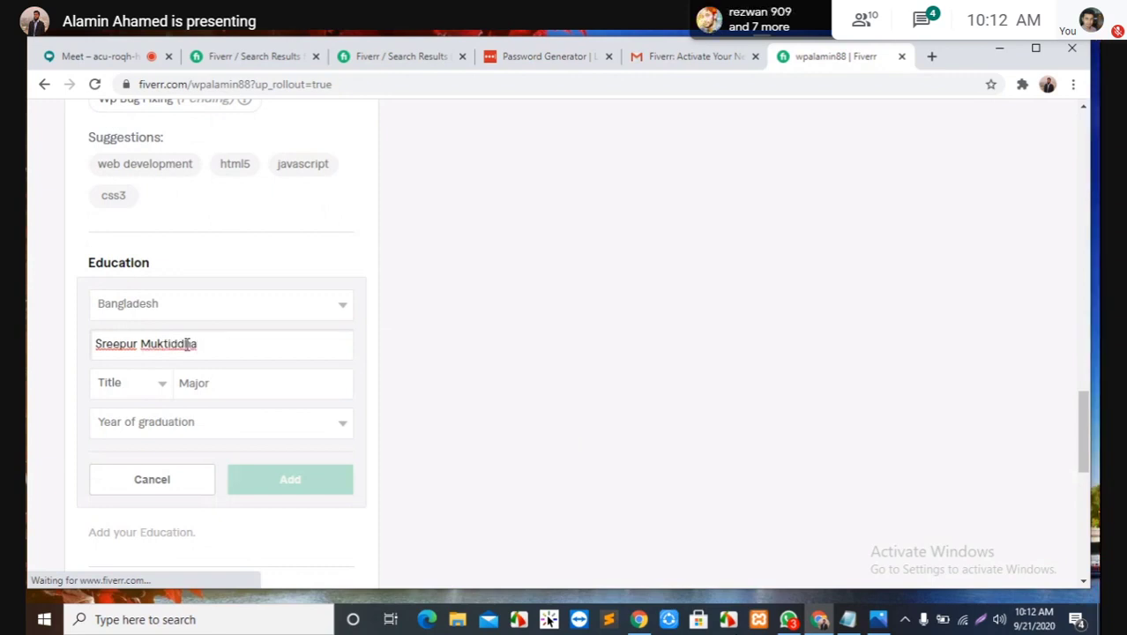
text(hmat )
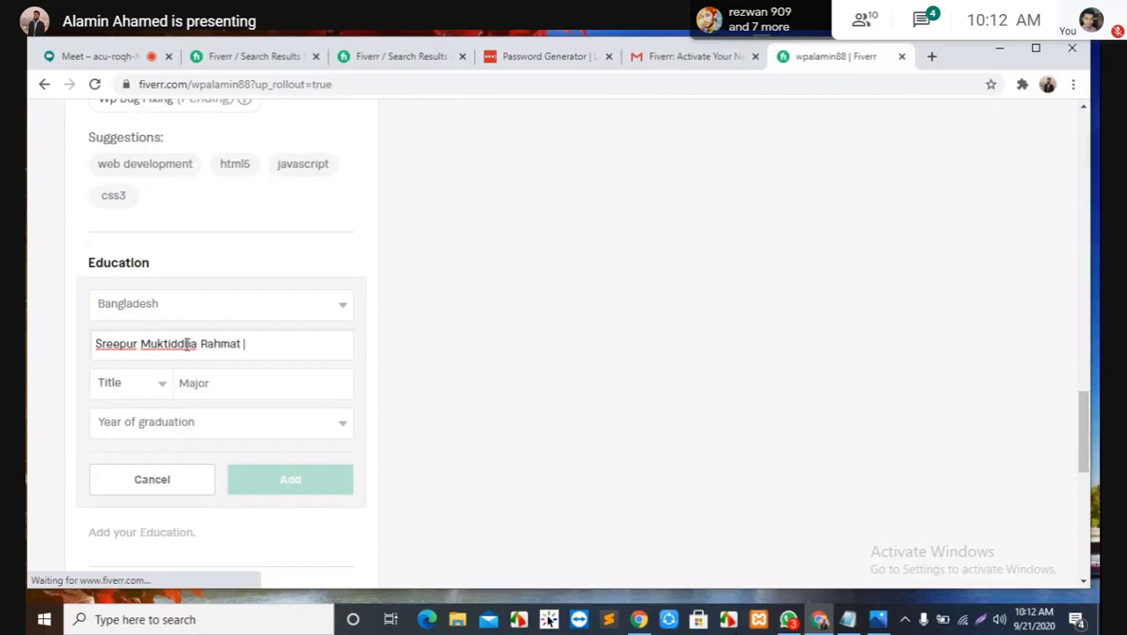
text(Ali)
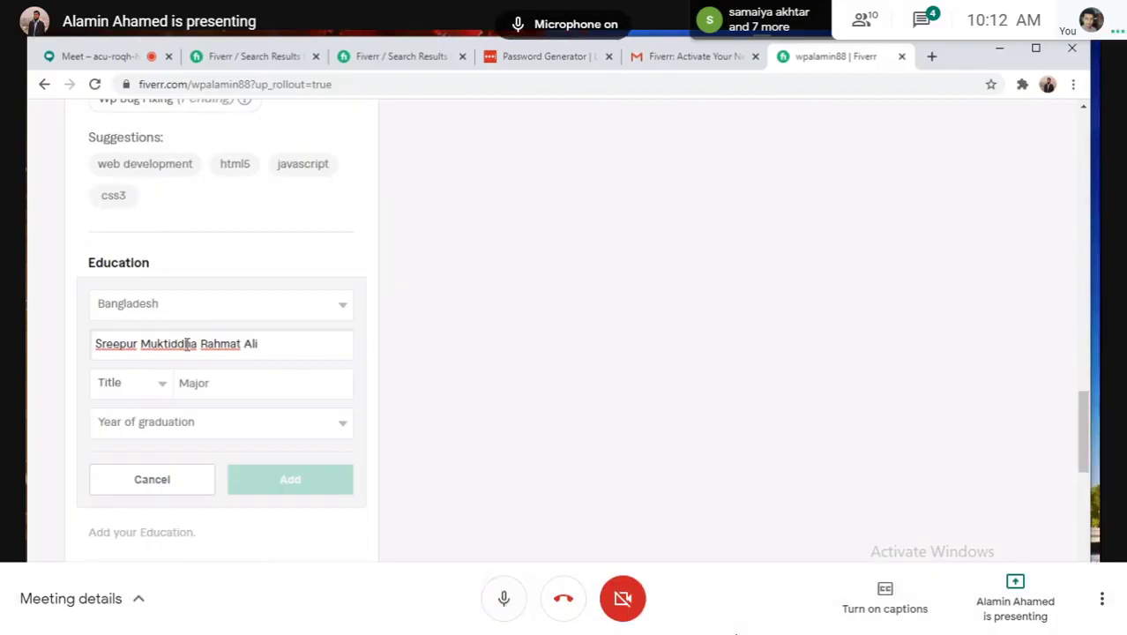
text( Gov)
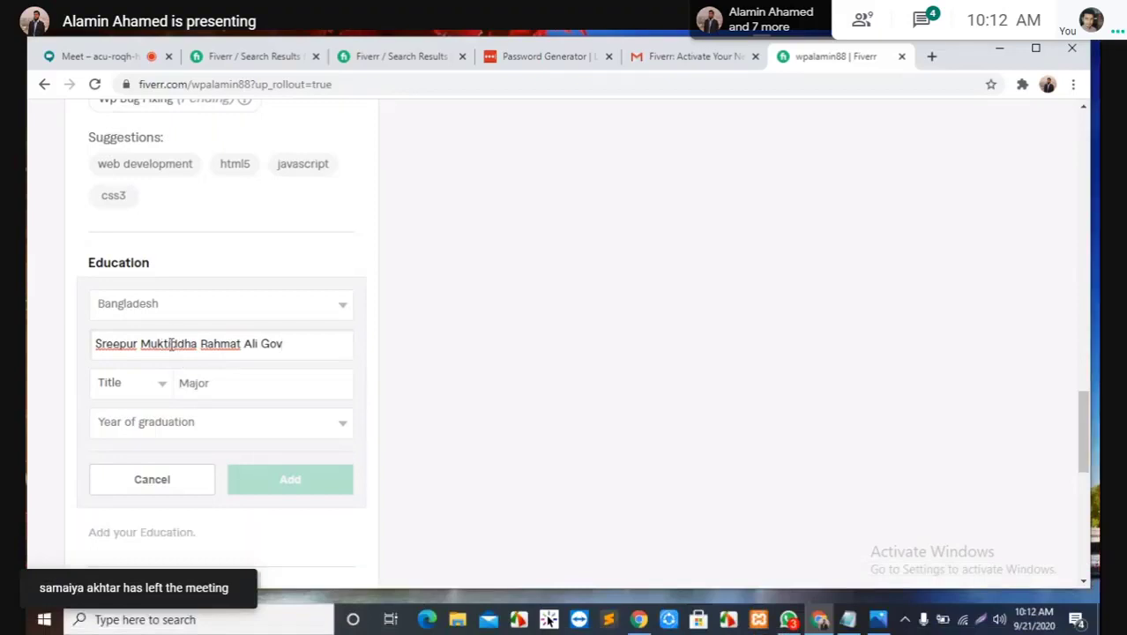
click(191, 344)
text(d)
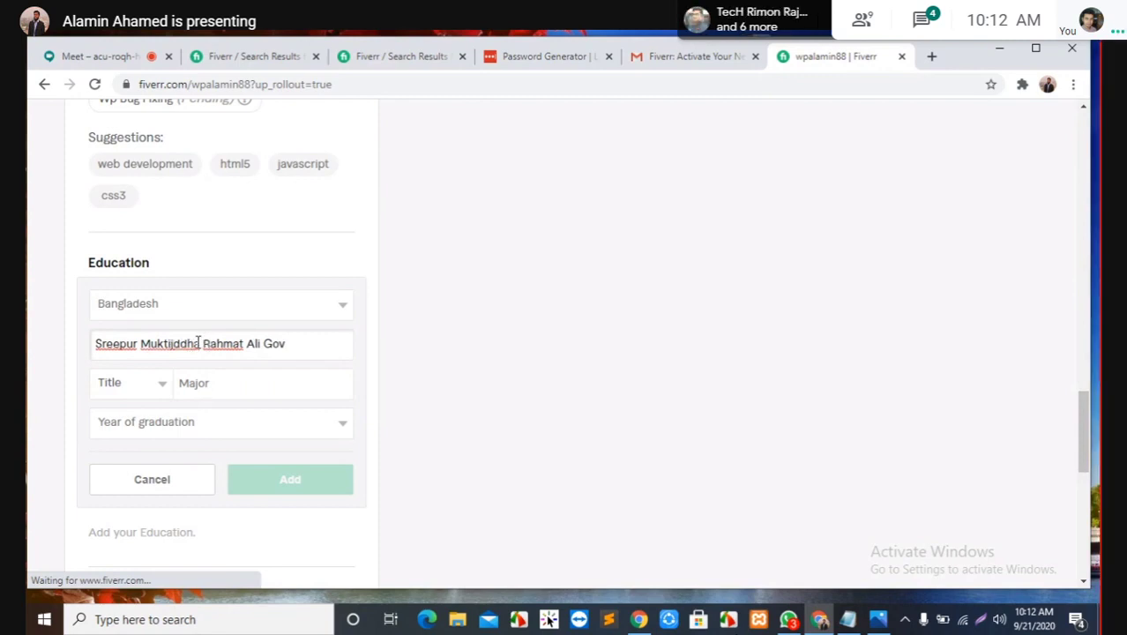
text(o)
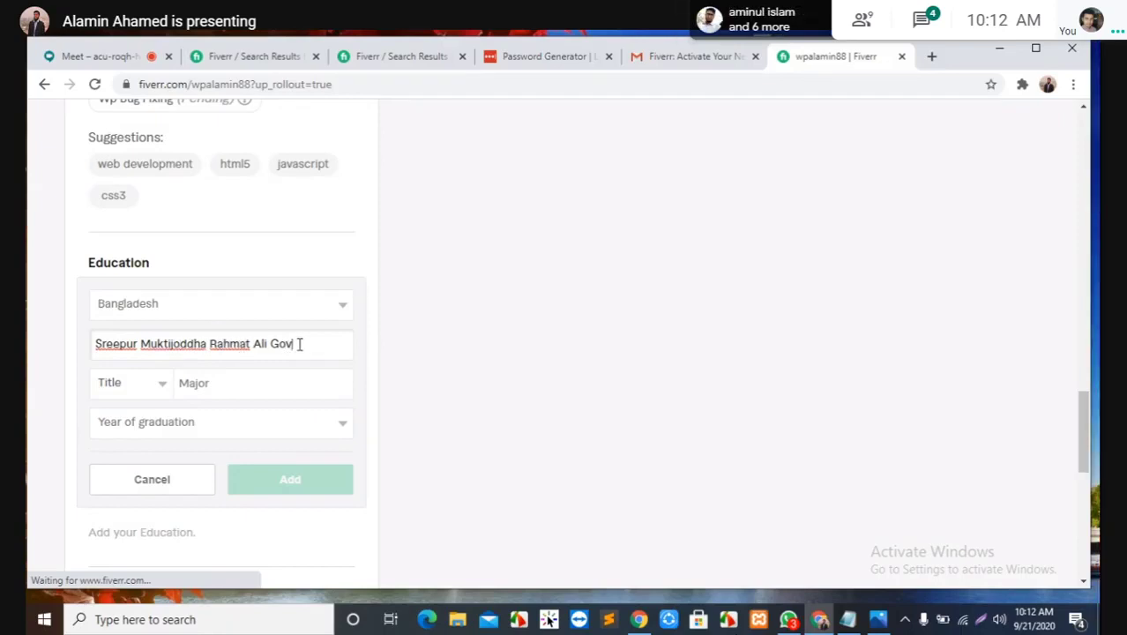
text(t Co)
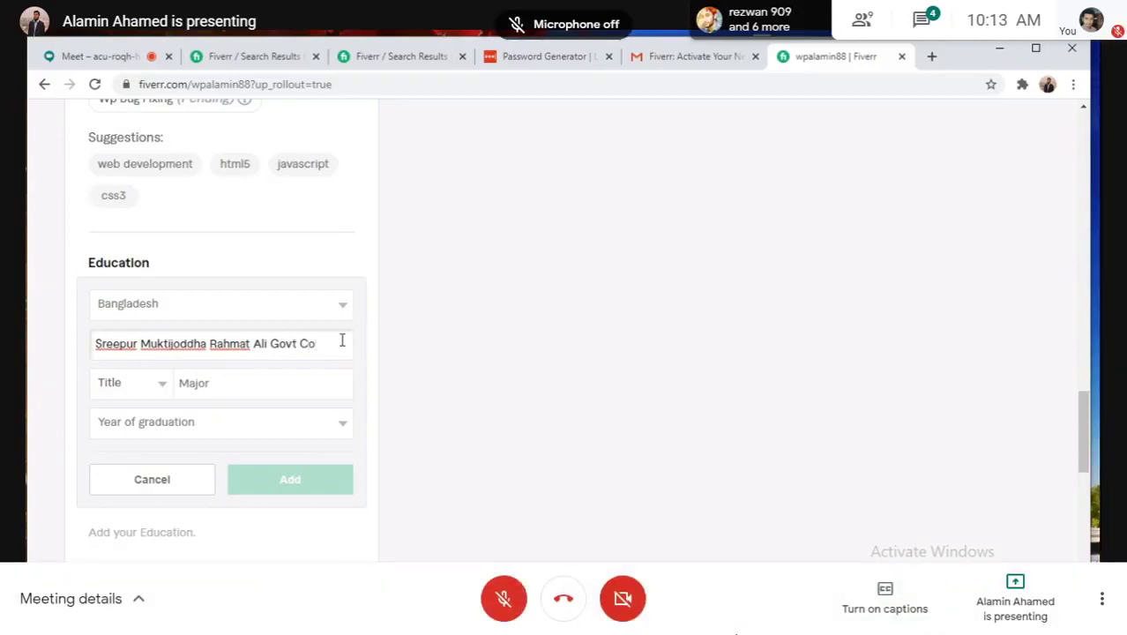
text(lege)
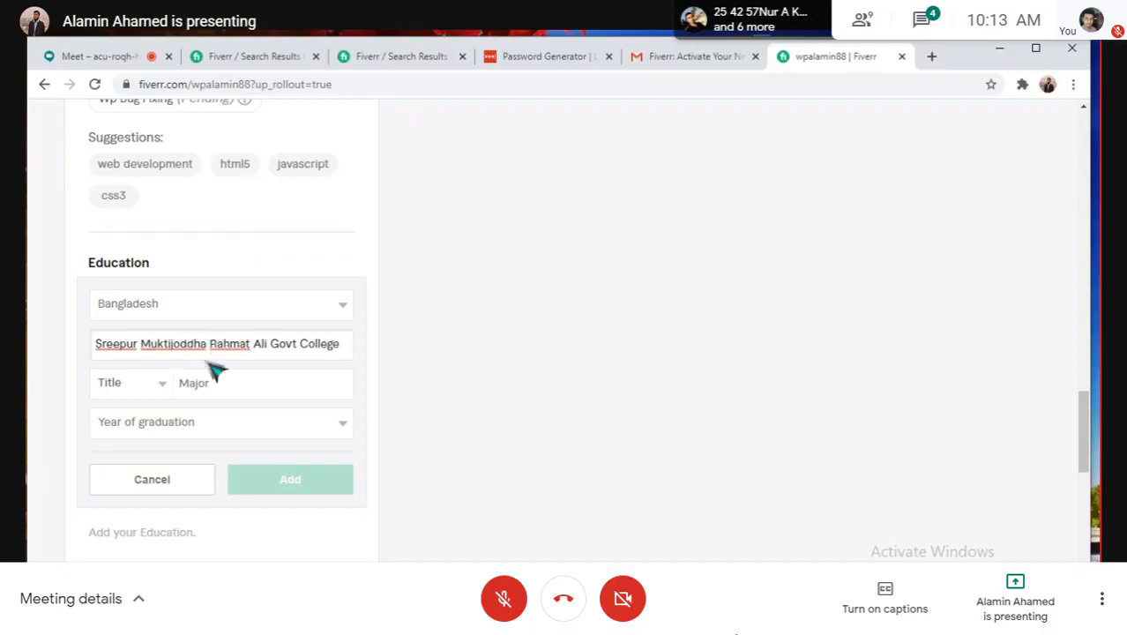
Briefly check the Google Meet tab, then return to the Fiverr profile.
scroll(51, 243, down, 1)
click(104, 58)
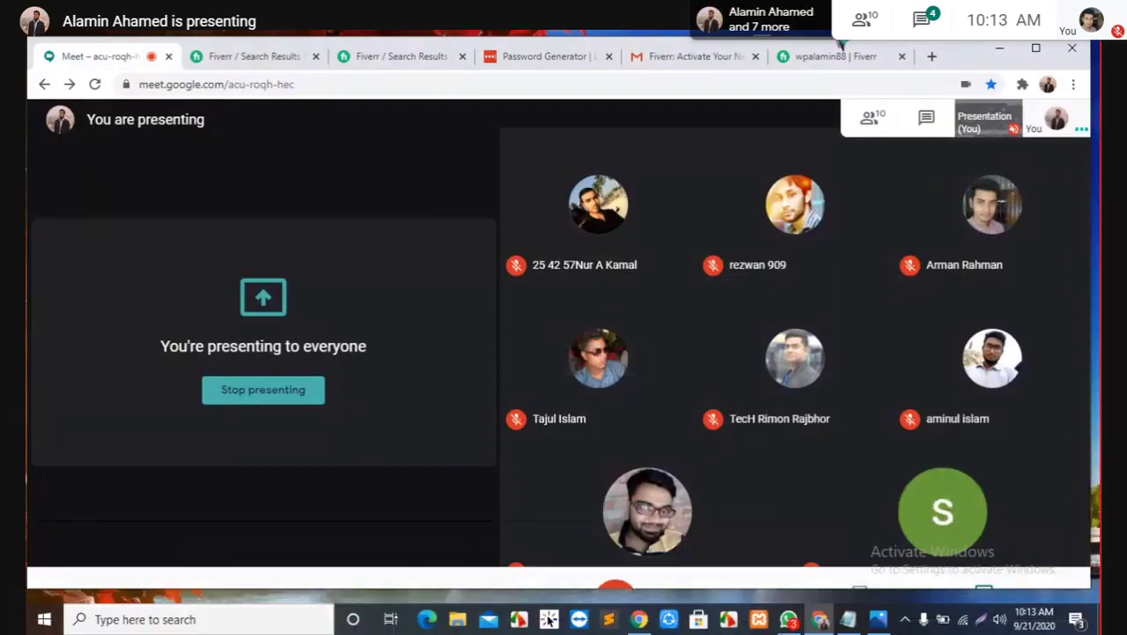
click(838, 56)
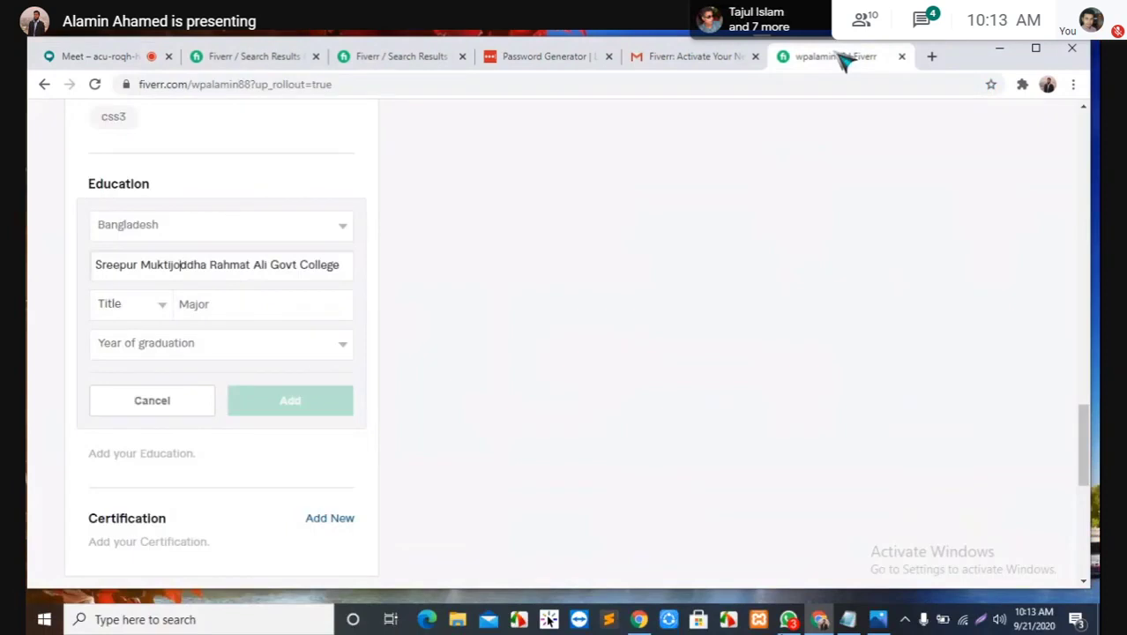
Choose B.A. as the degree title and move to the Major field.
click(128, 303)
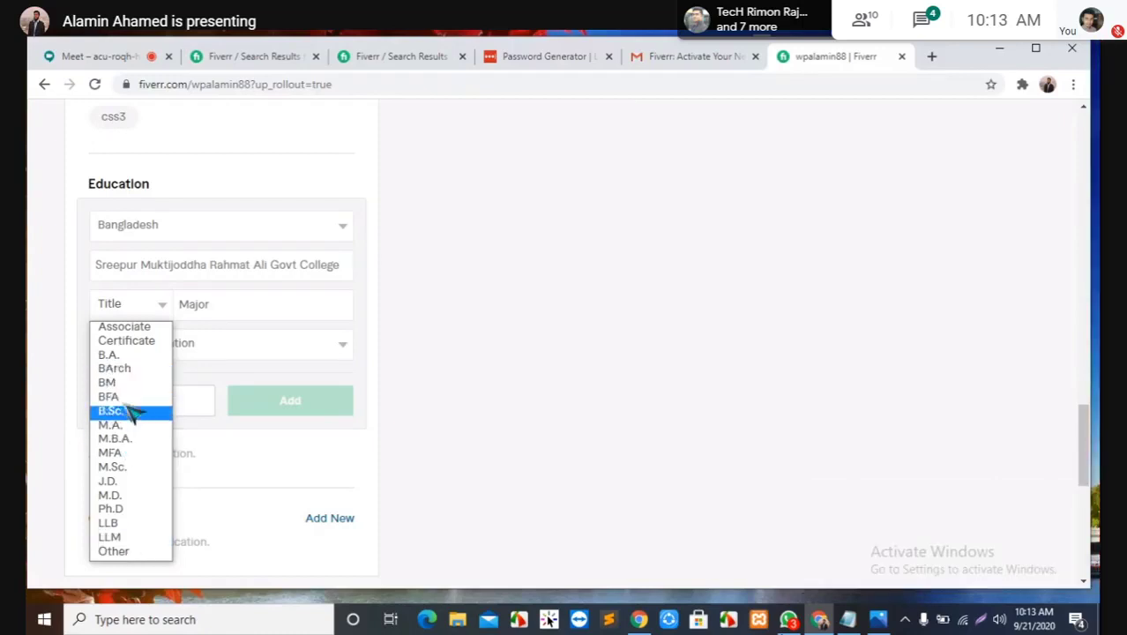
click(130, 356)
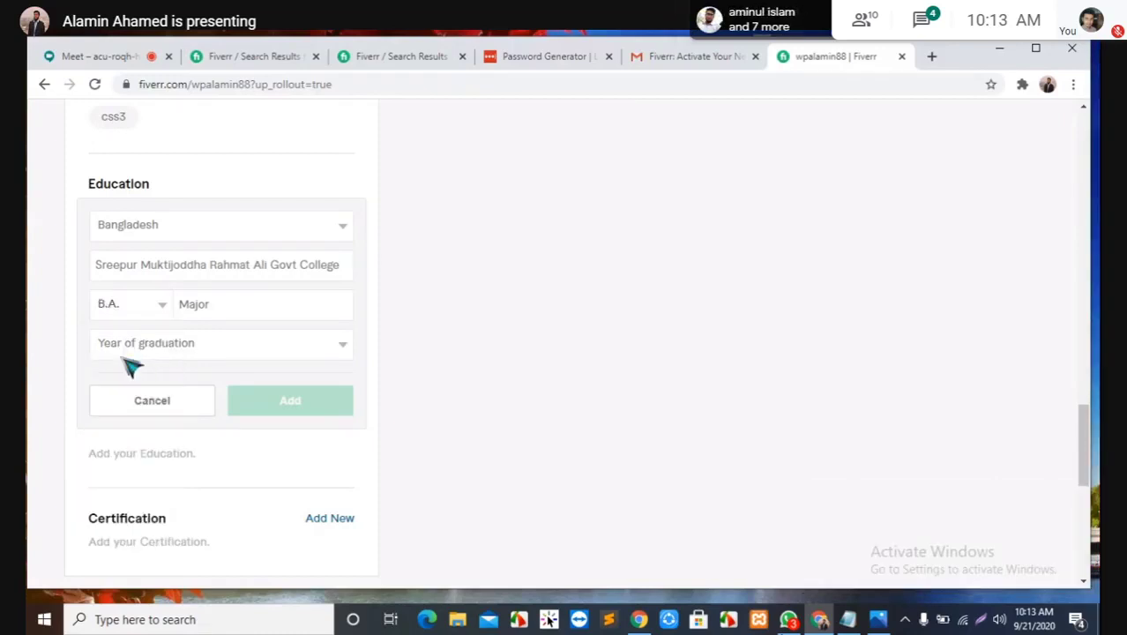
click(220, 306)
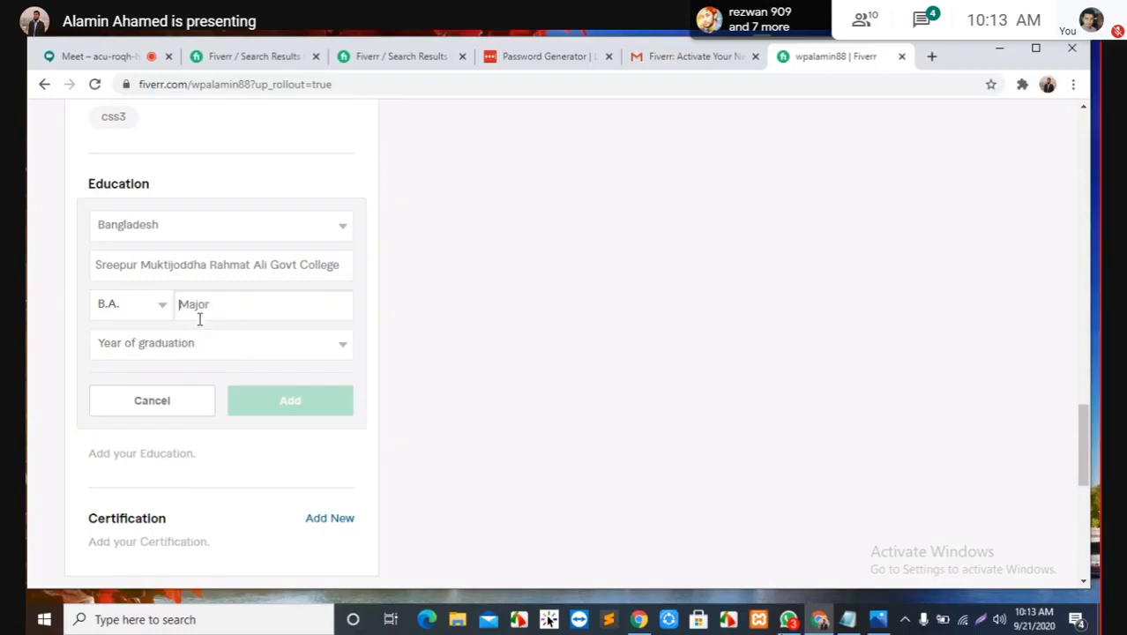
Enter Bangla as the major and 2019 as the graduation year.
click(177, 357)
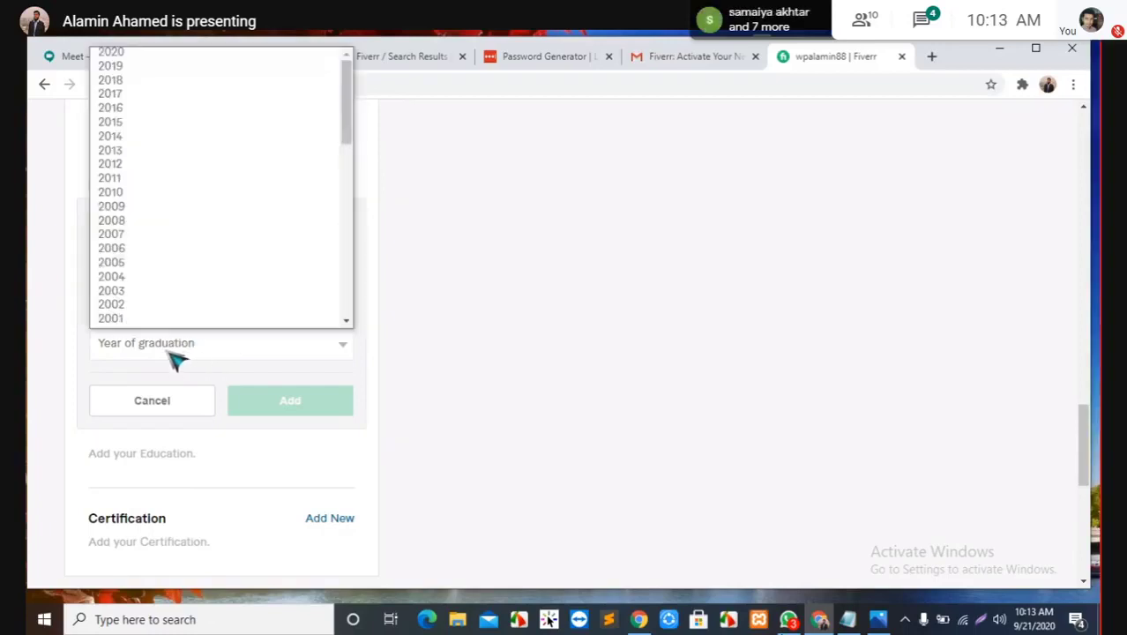
scroll(177, 232, down, 8)
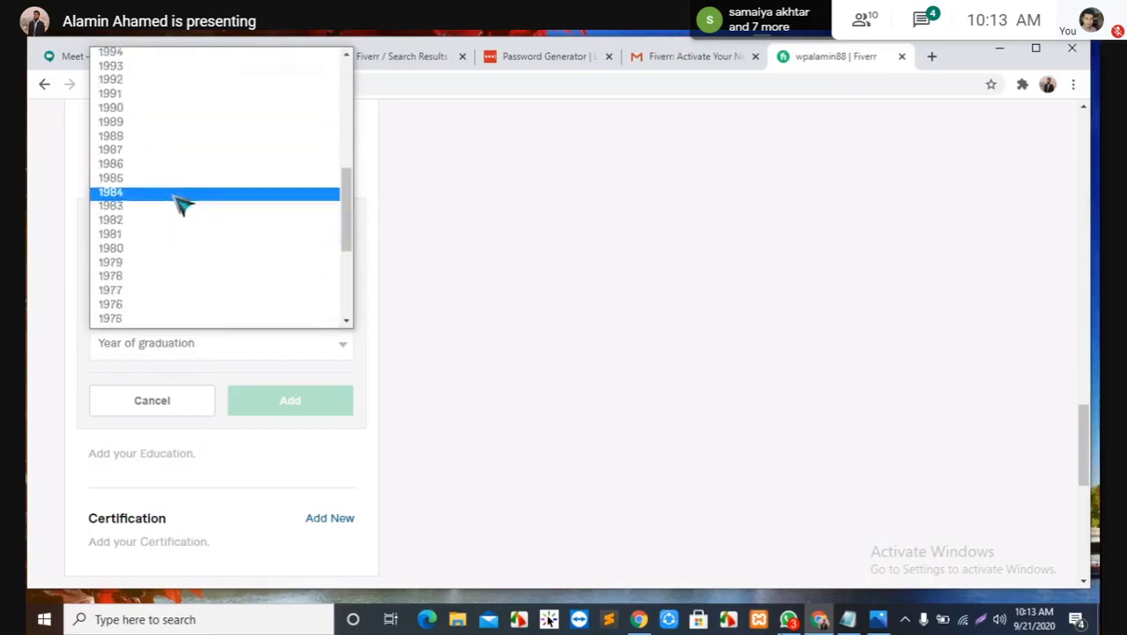
scroll(162, 141, up, 3)
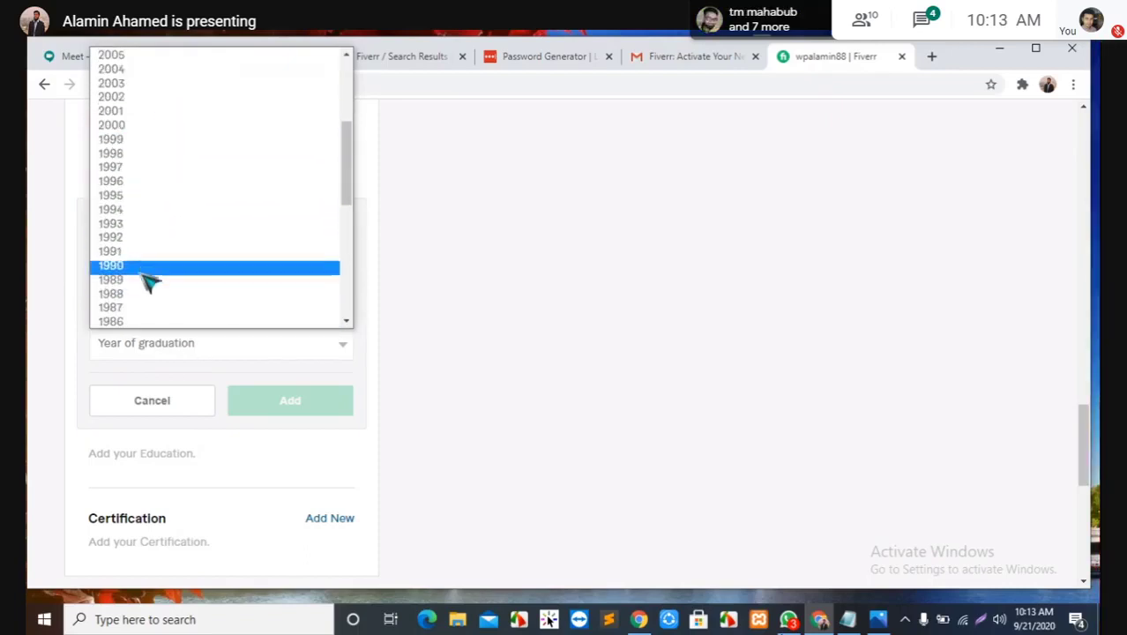
scroll(152, 137, up, 1)
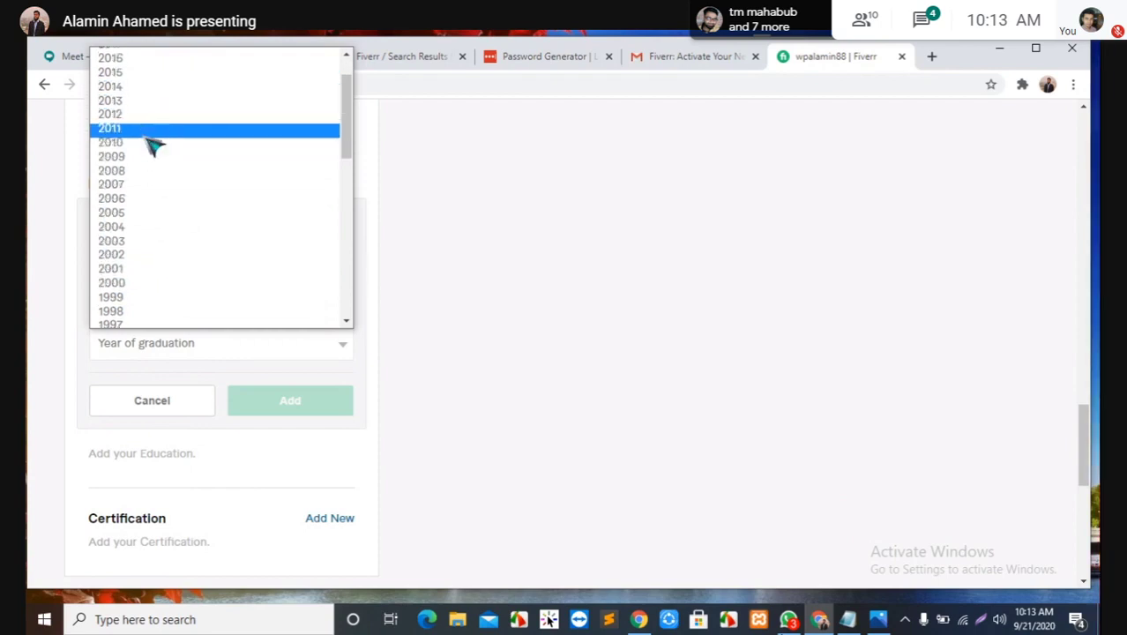
scroll(152, 140, up, 4)
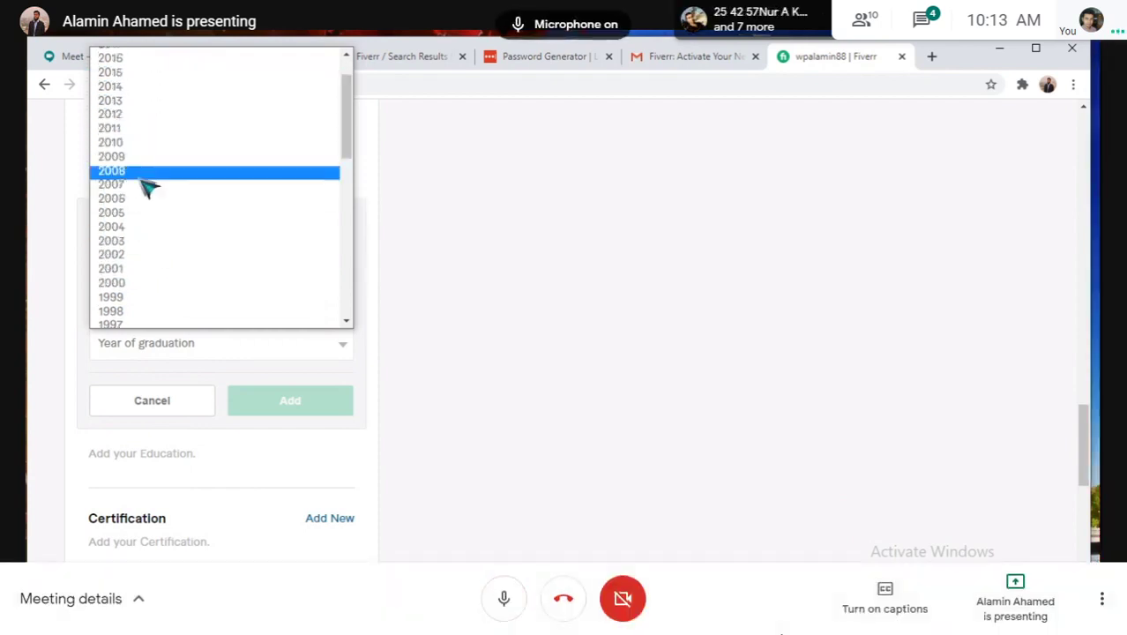
scroll(139, 224, up, 2)
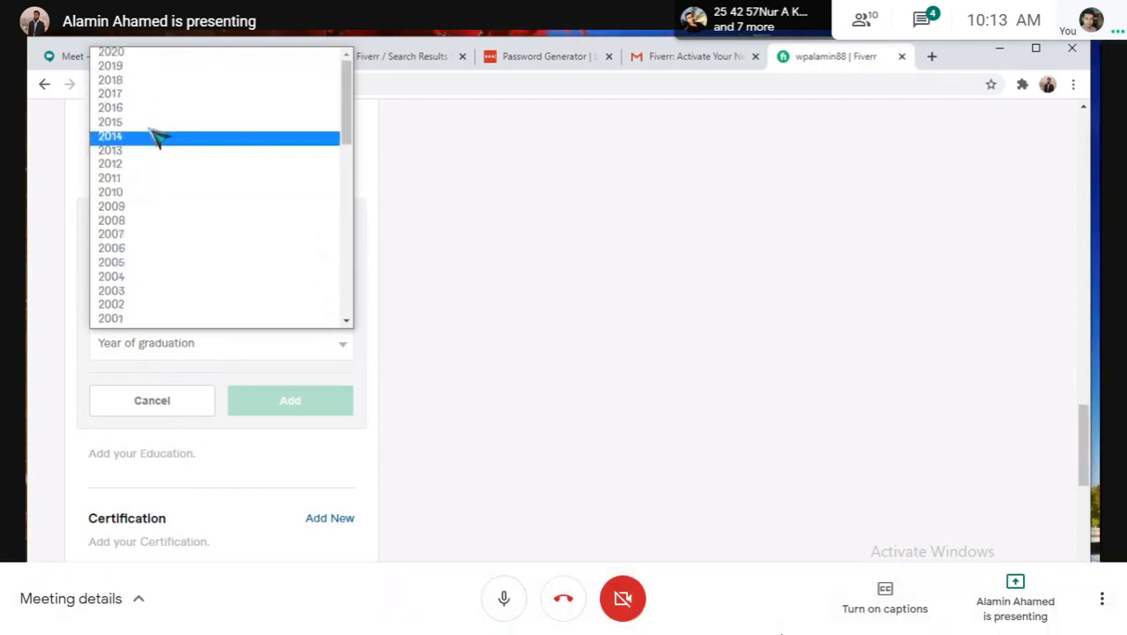
click(176, 345)
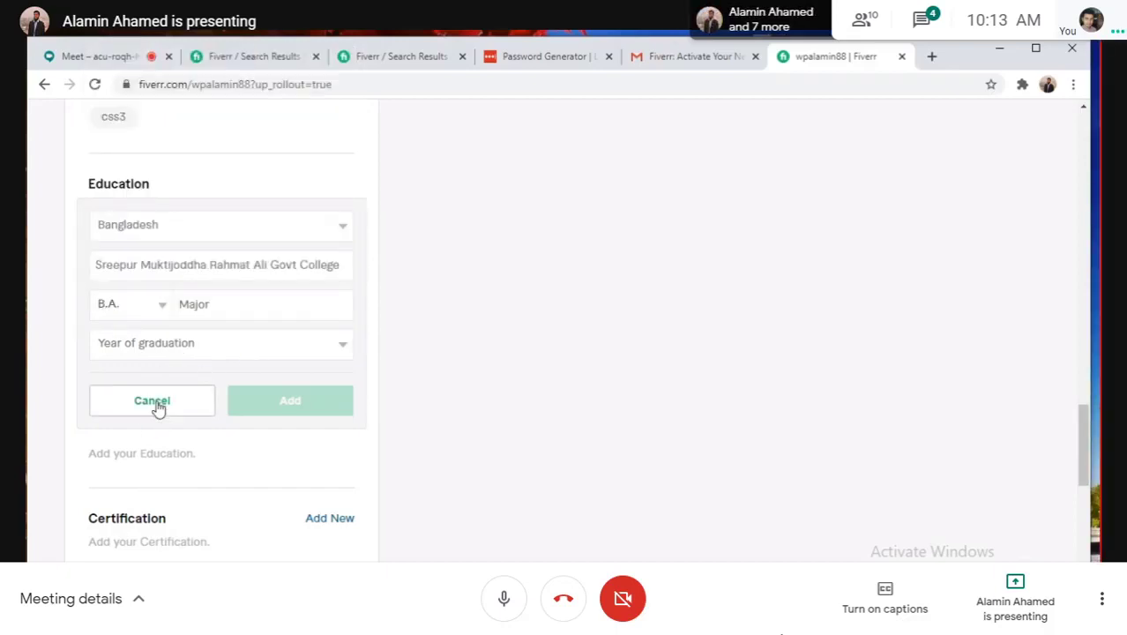
click(207, 307)
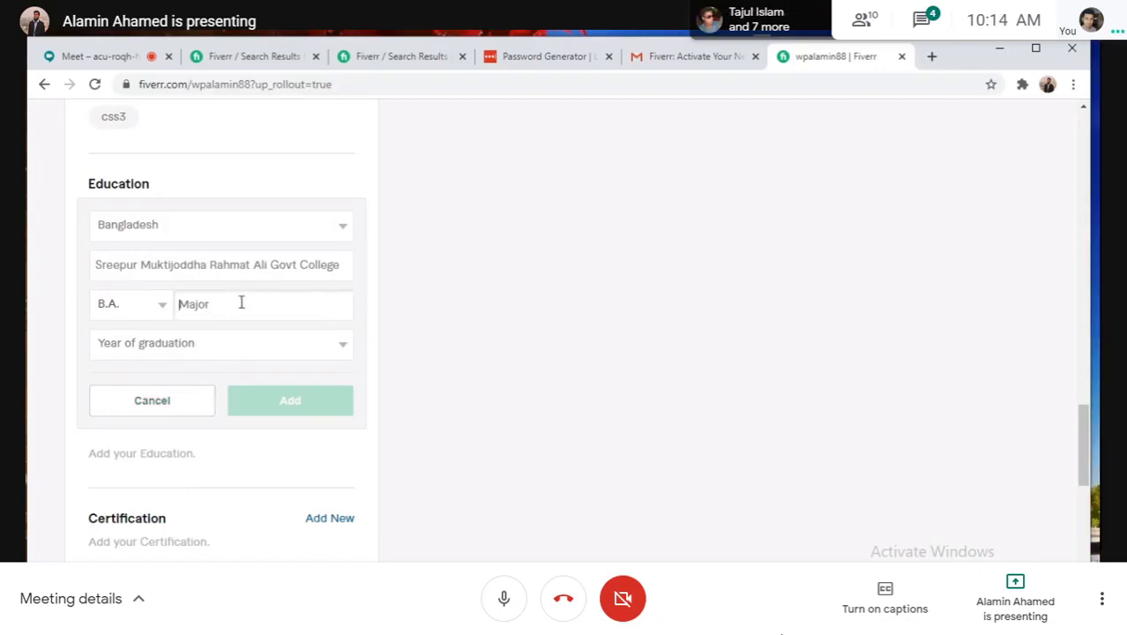
text(B)
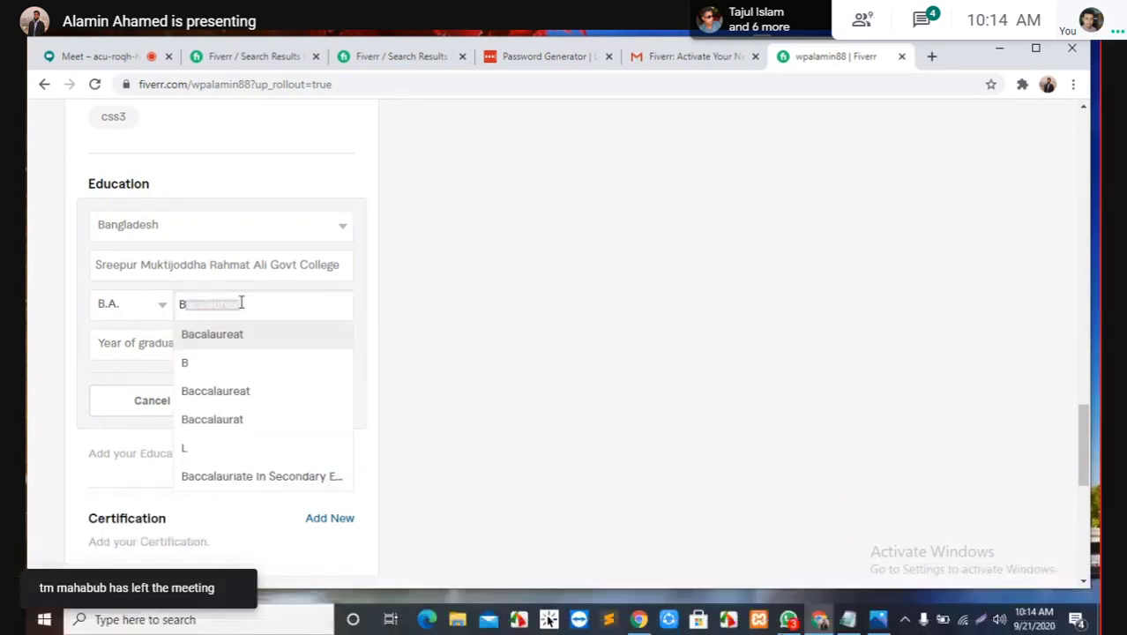
text(an)
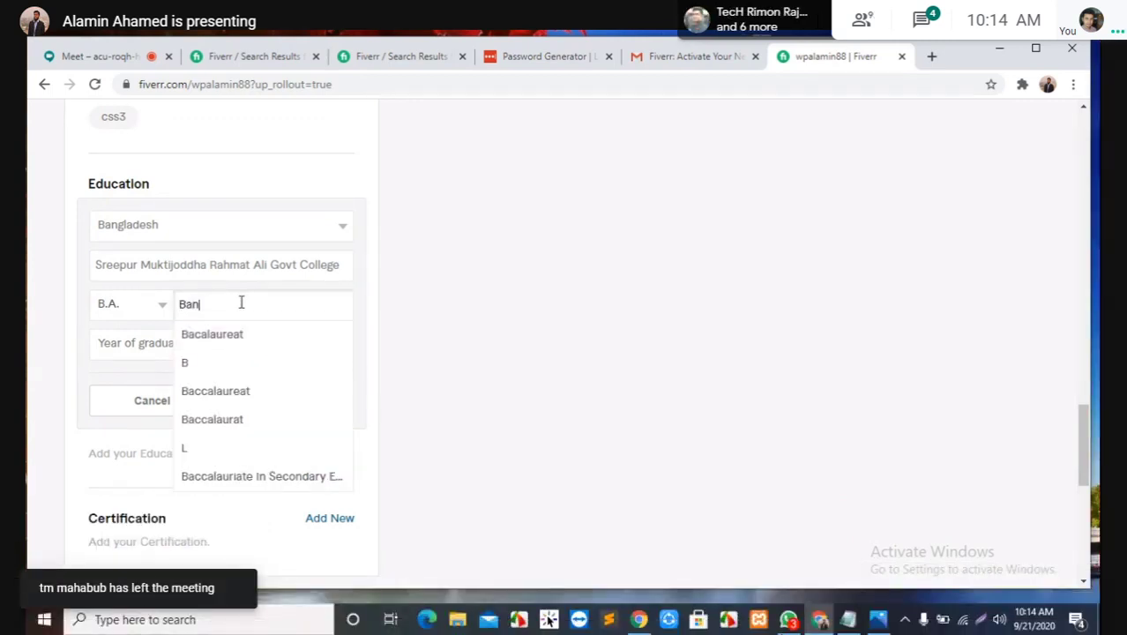
text(gla)
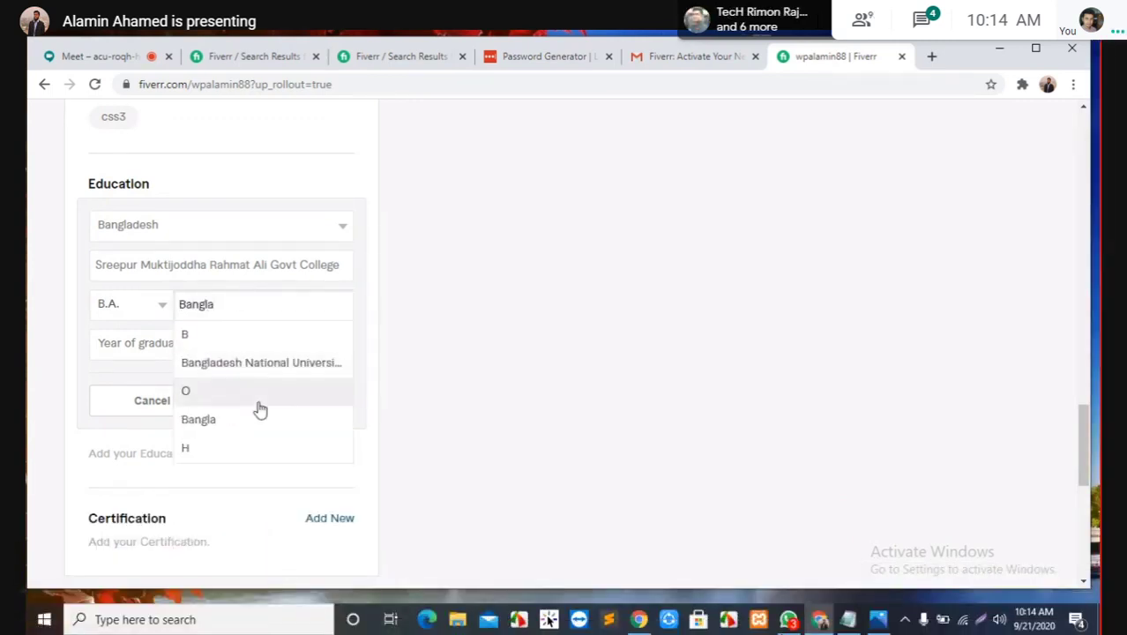
click(245, 428)
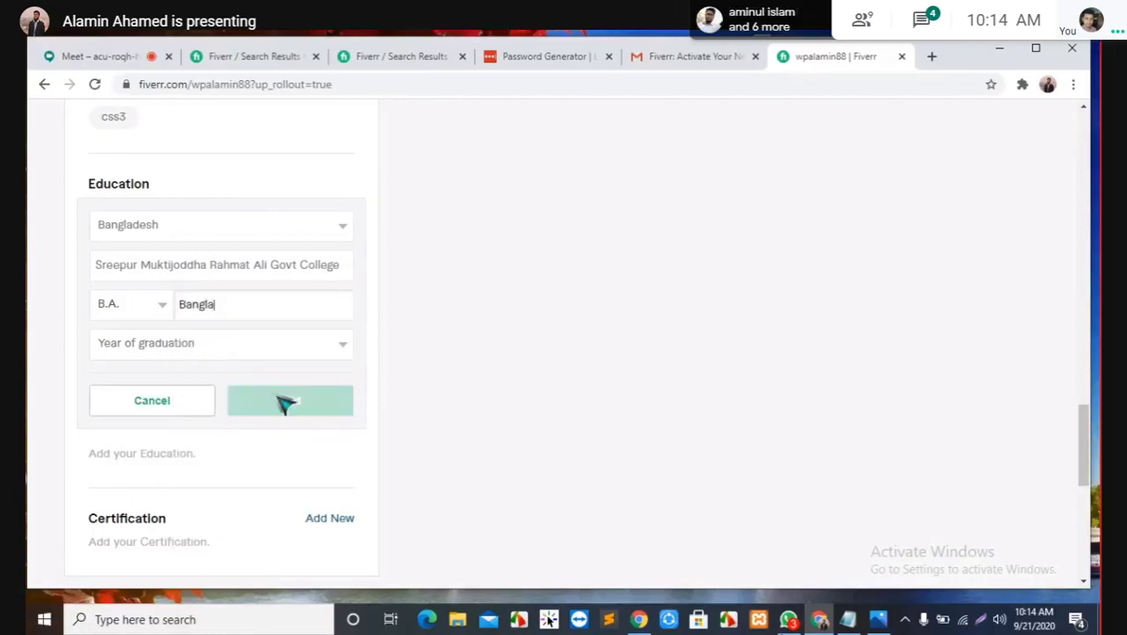
click(217, 346)
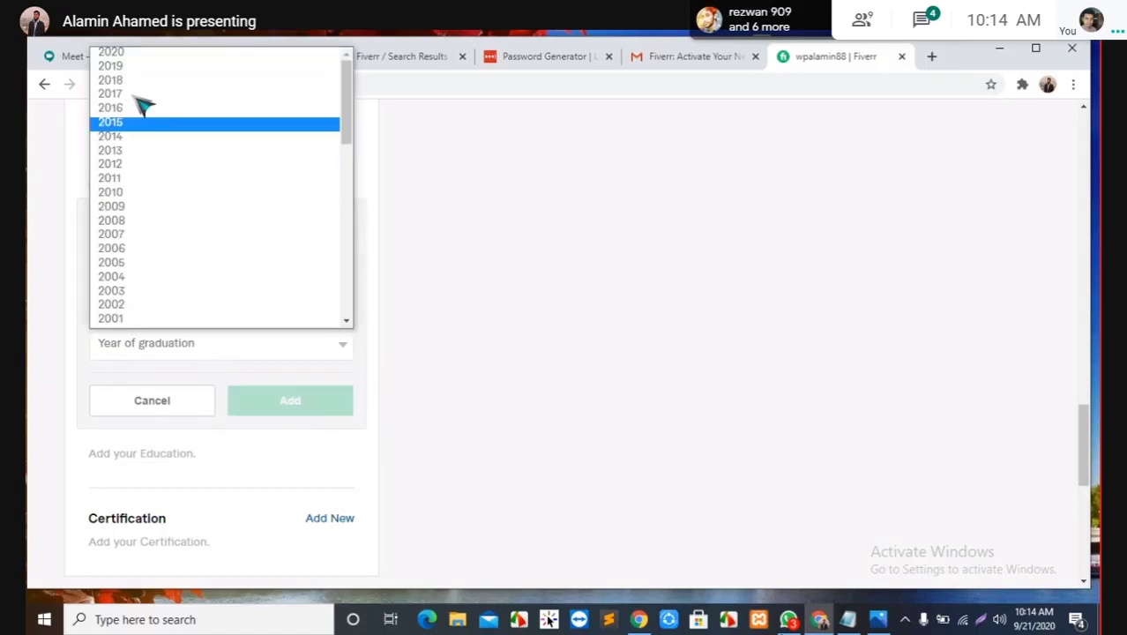
click(133, 66)
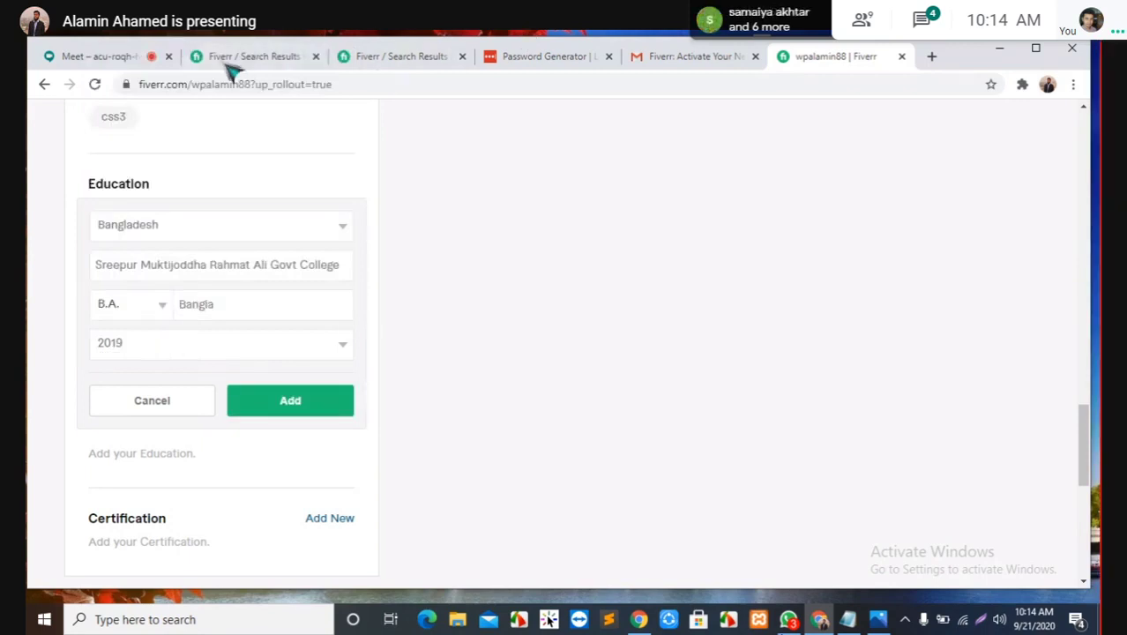
Admit the waiting guest into the Google Meet call and return to Fiverr.
click(124, 59)
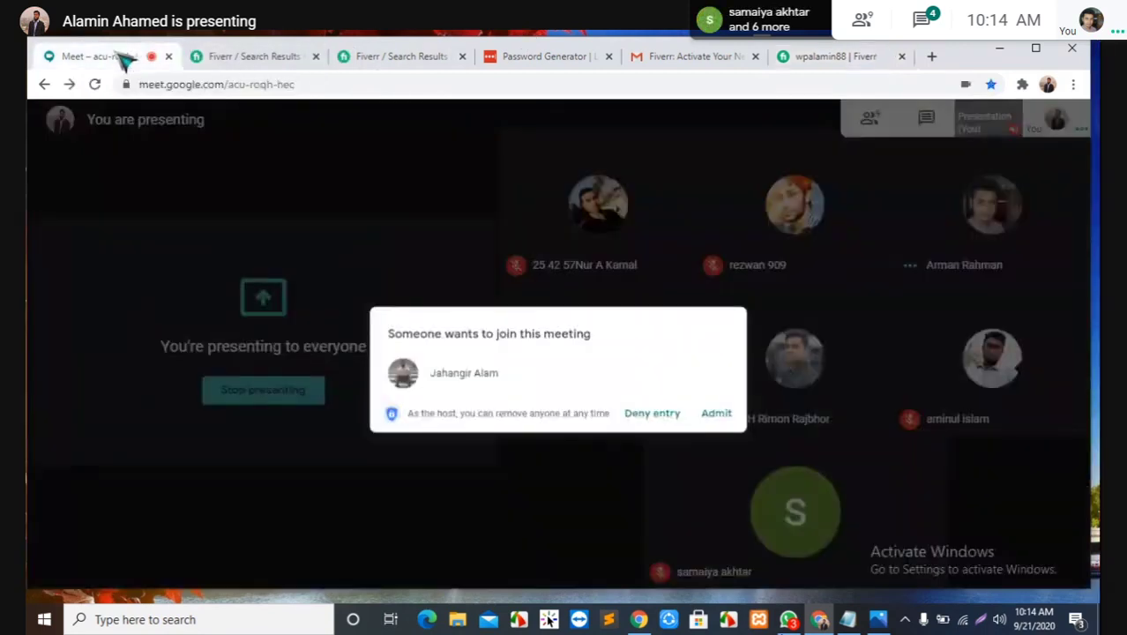
click(716, 412)
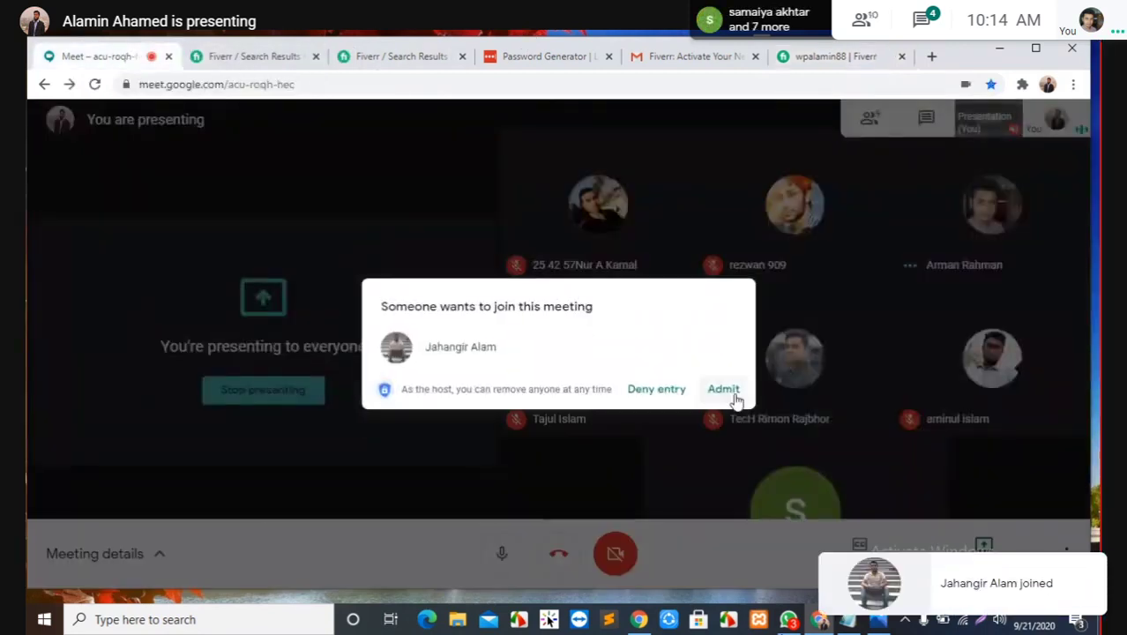
click(829, 56)
Save the B.A. - Bangla education entry and open a new Certification form.
click(291, 401)
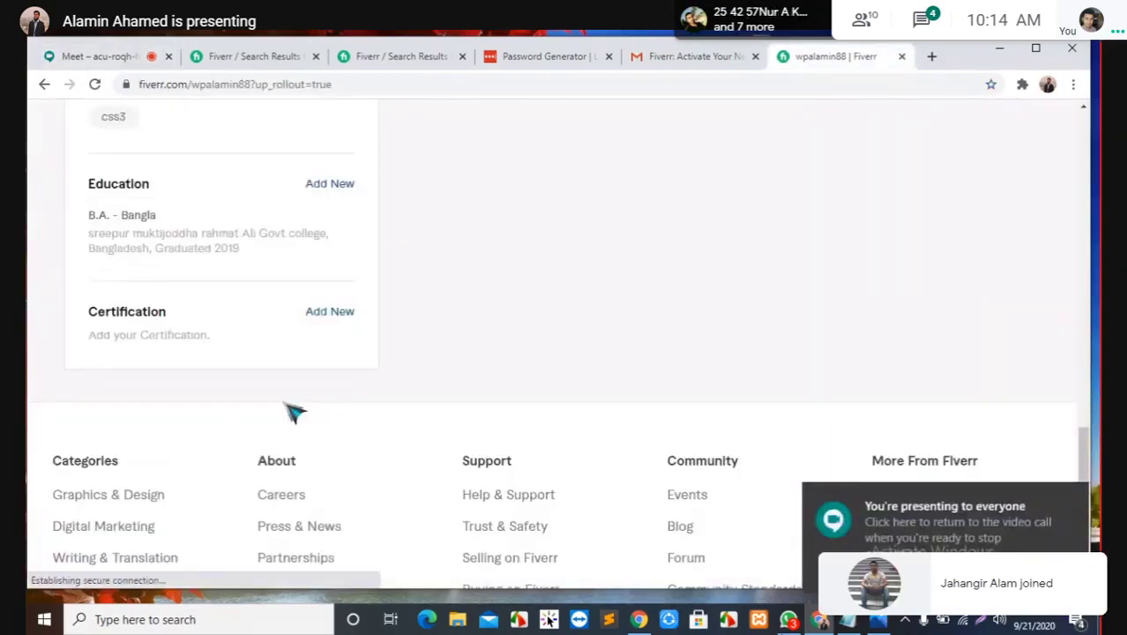
scroll(304, 210, up, 1)
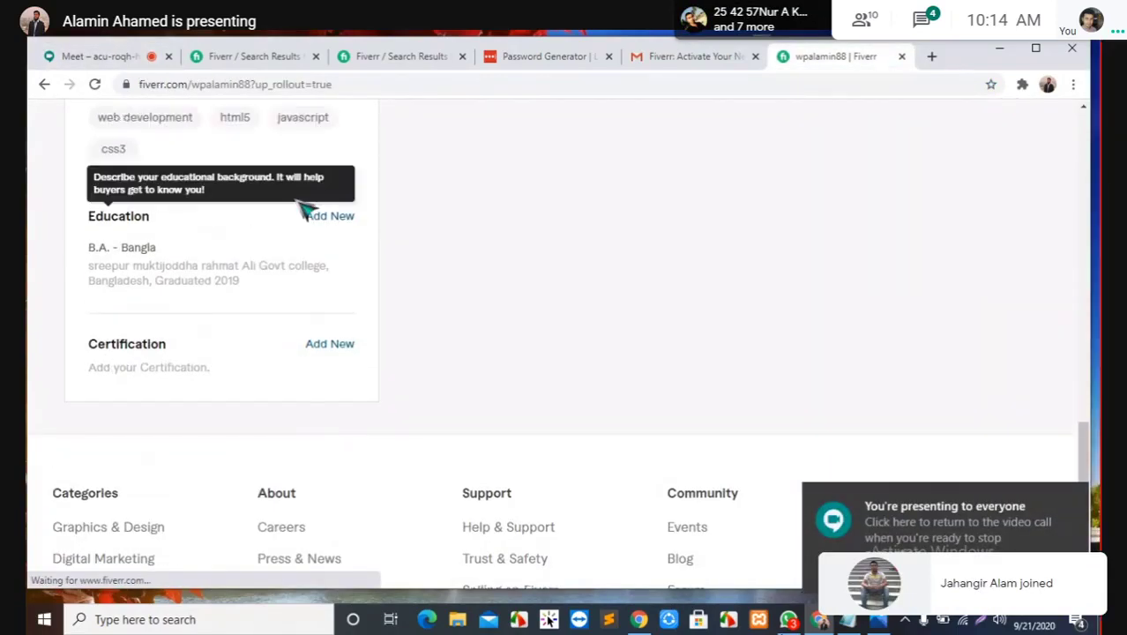
scroll(322, 282, down, 1)
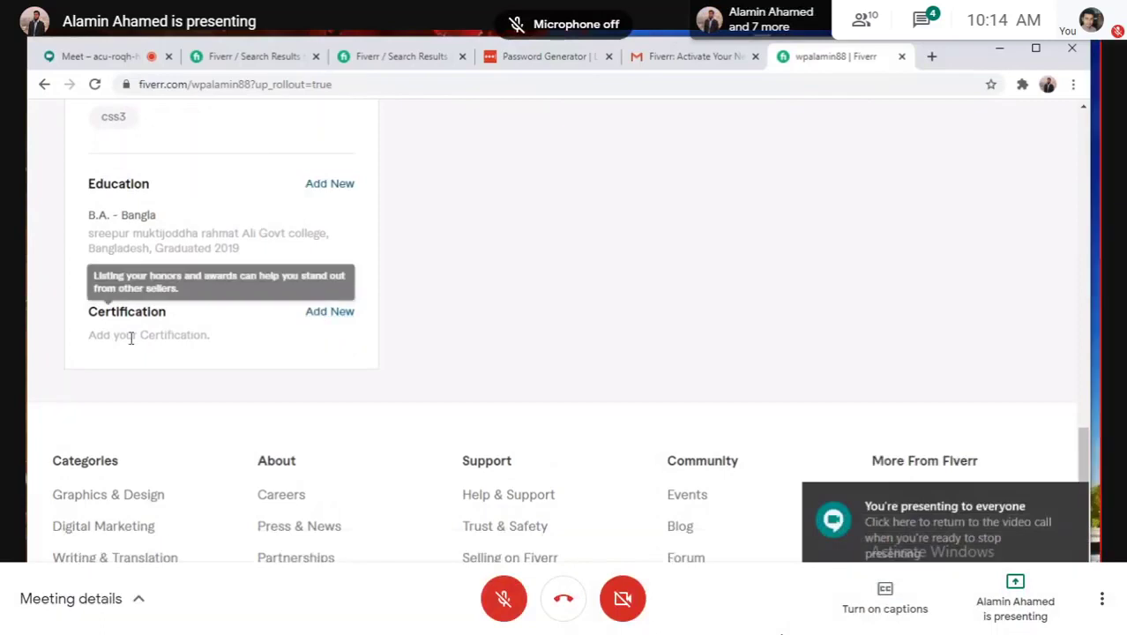
click(321, 314)
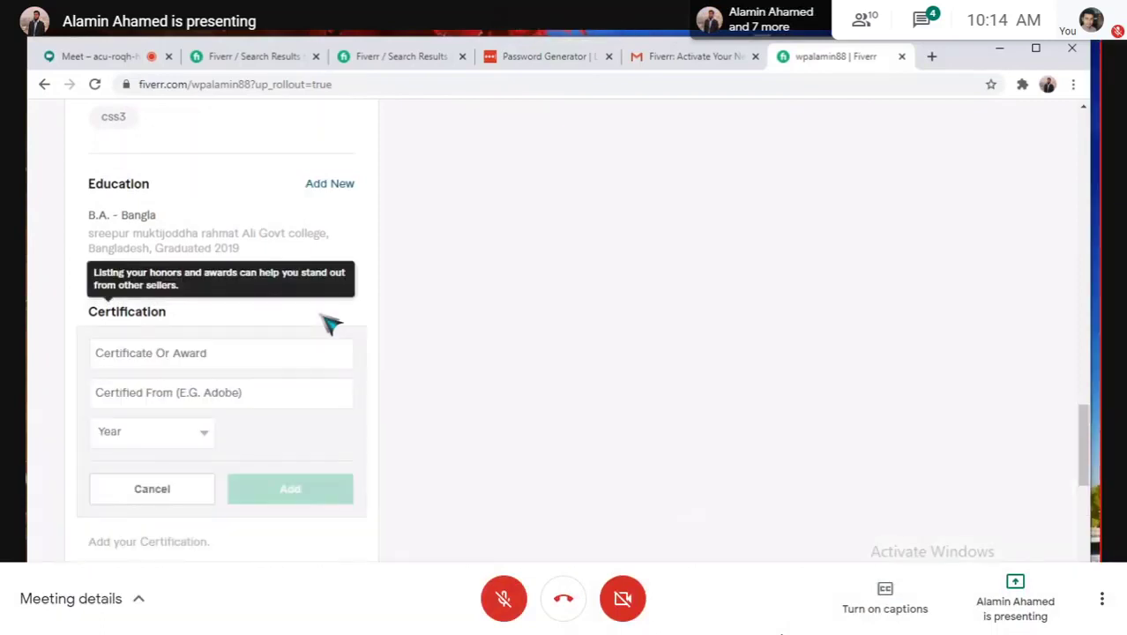
Enter 'Best Coder Award' as the certificate or award name.
click(163, 353)
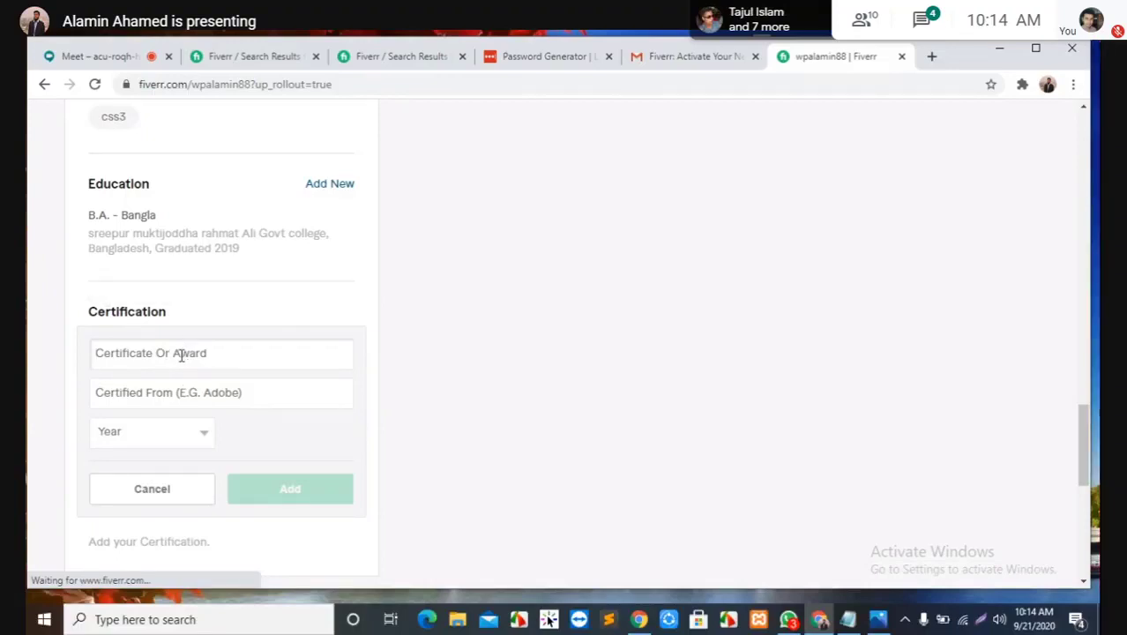
click(180, 354)
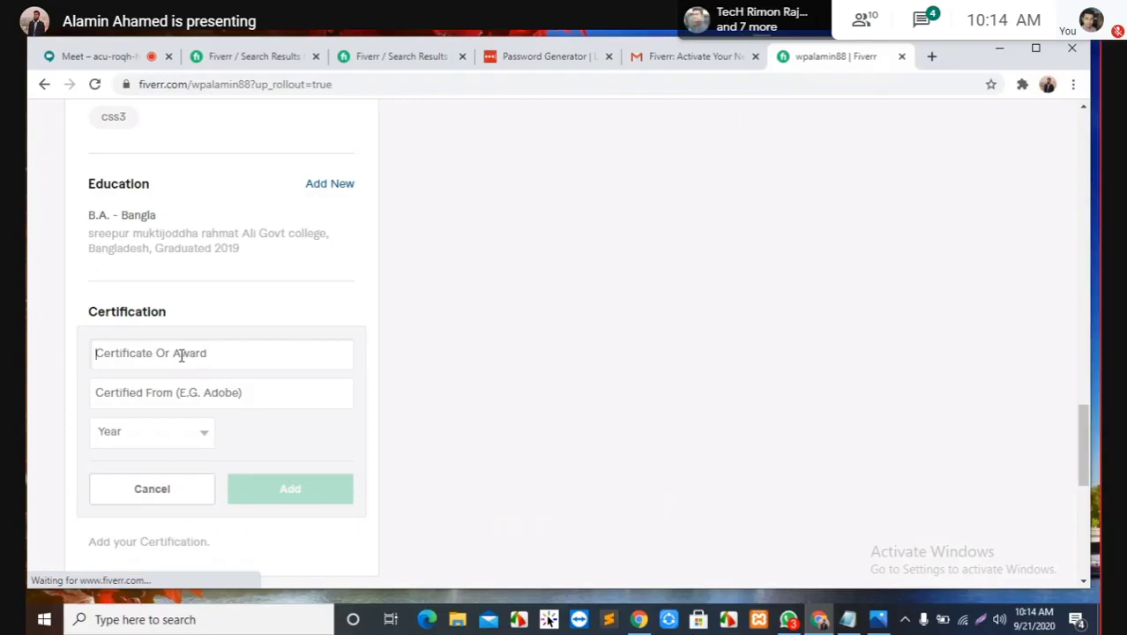
text(B)
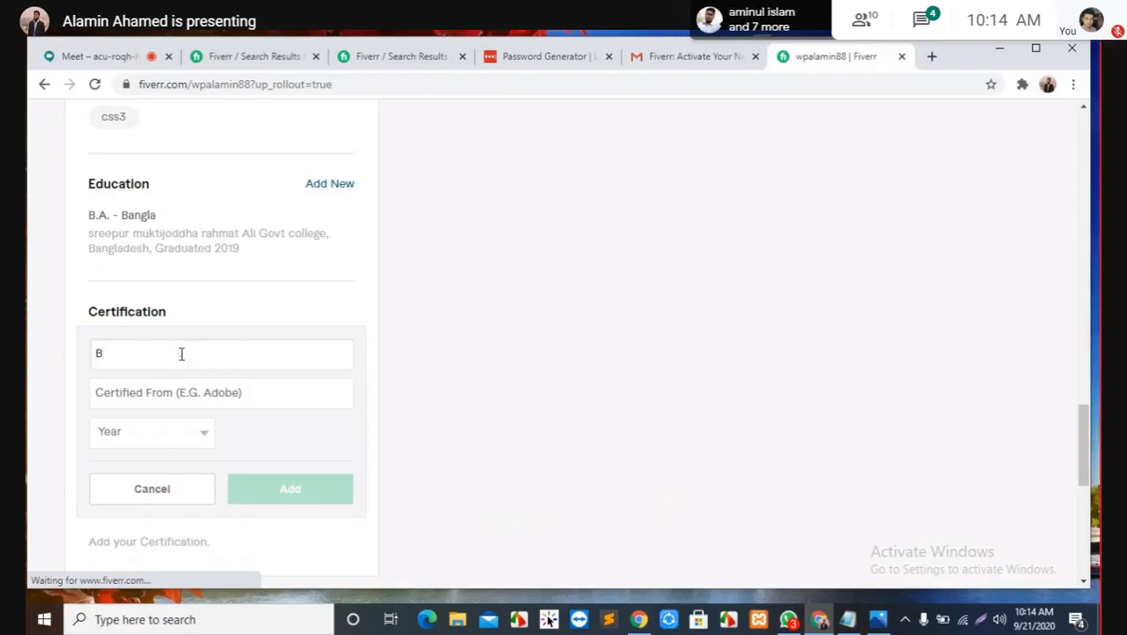
text(w)
key(BackSpace)
text(est)
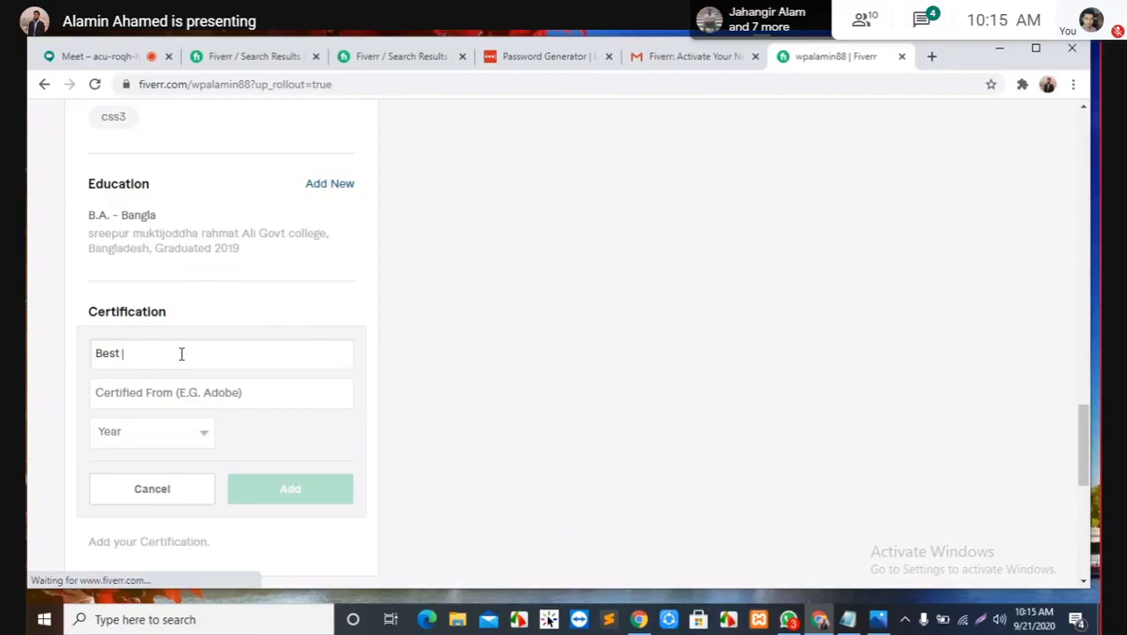
text(Co)
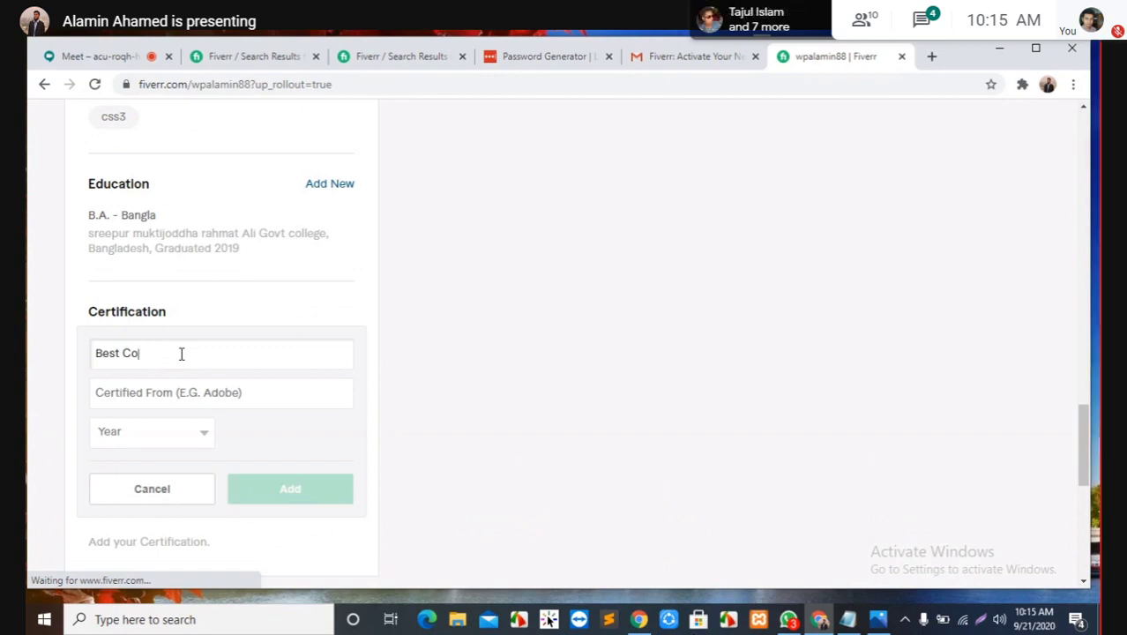
text(der Award)
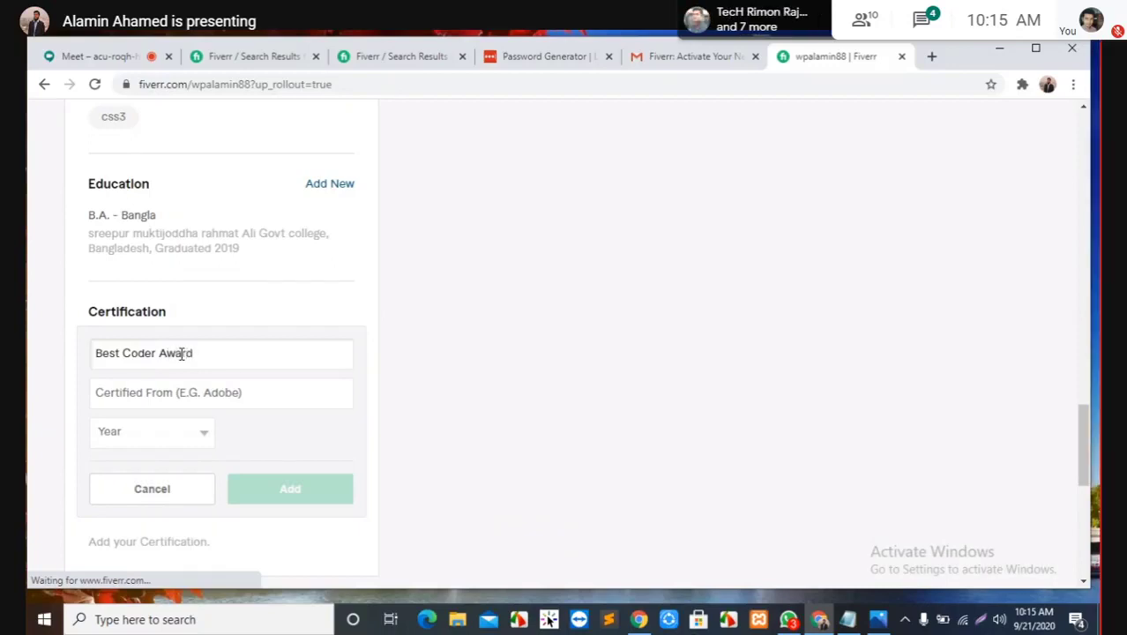
Set SoftTech-IT as the issuer and 2018 as the year, then add the certification.
click(161, 393)
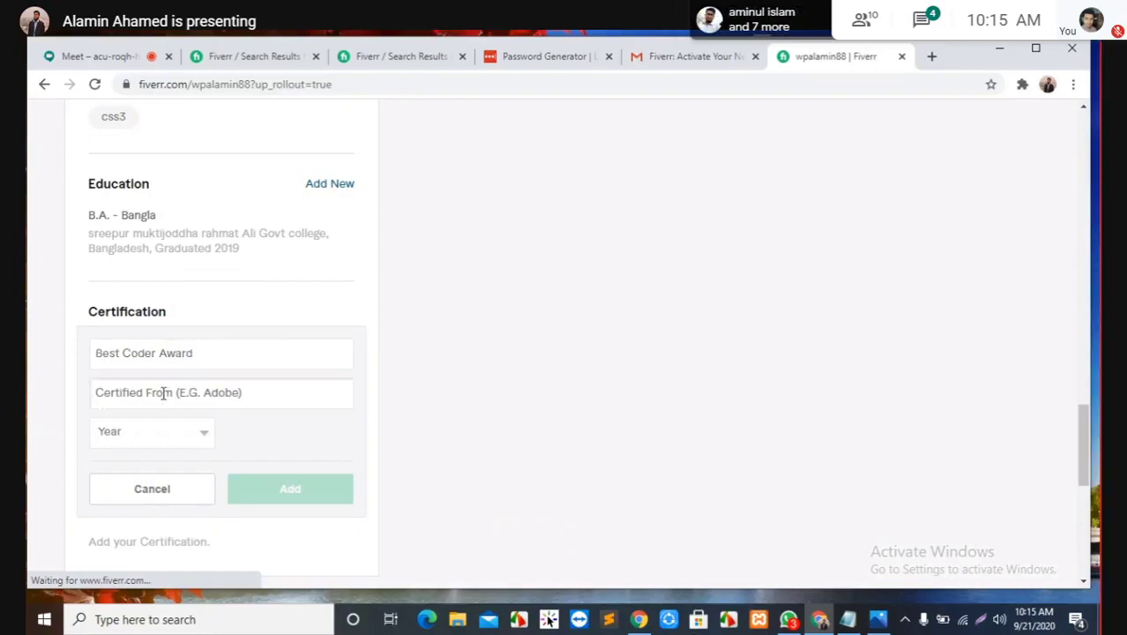
text(S)
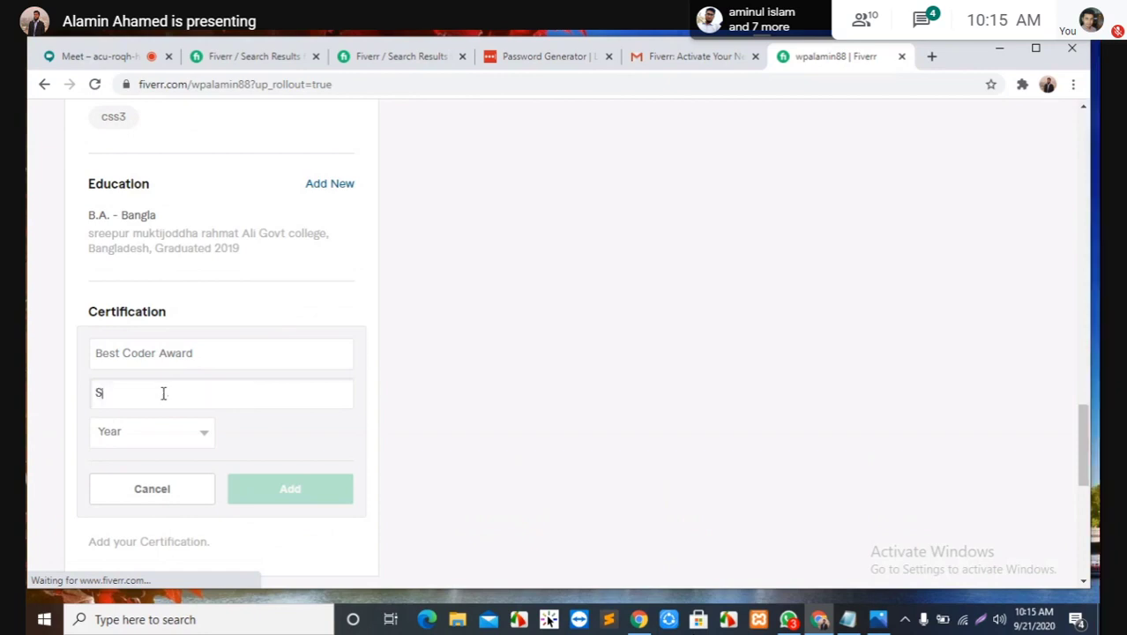
text(oft)
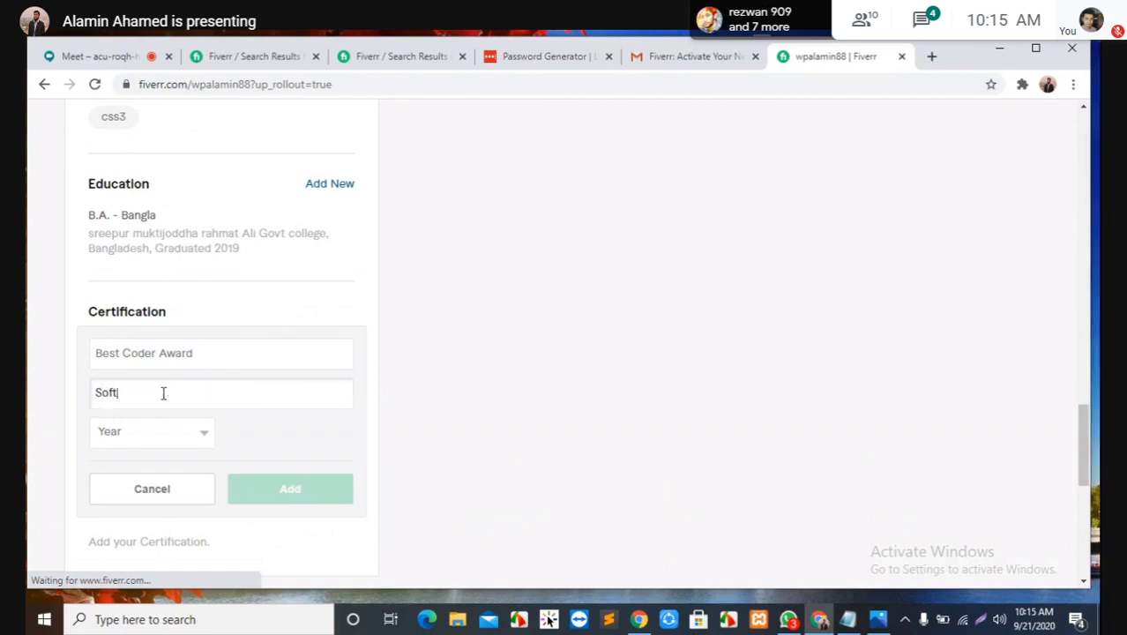
text(Te)
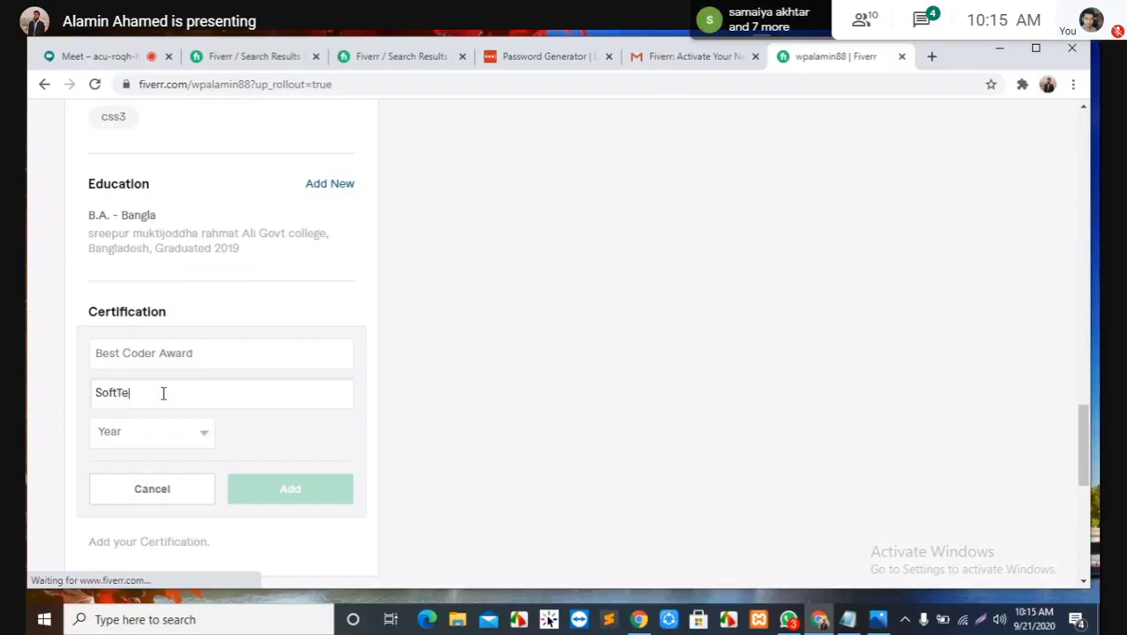
text(h-IT)
click(157, 437)
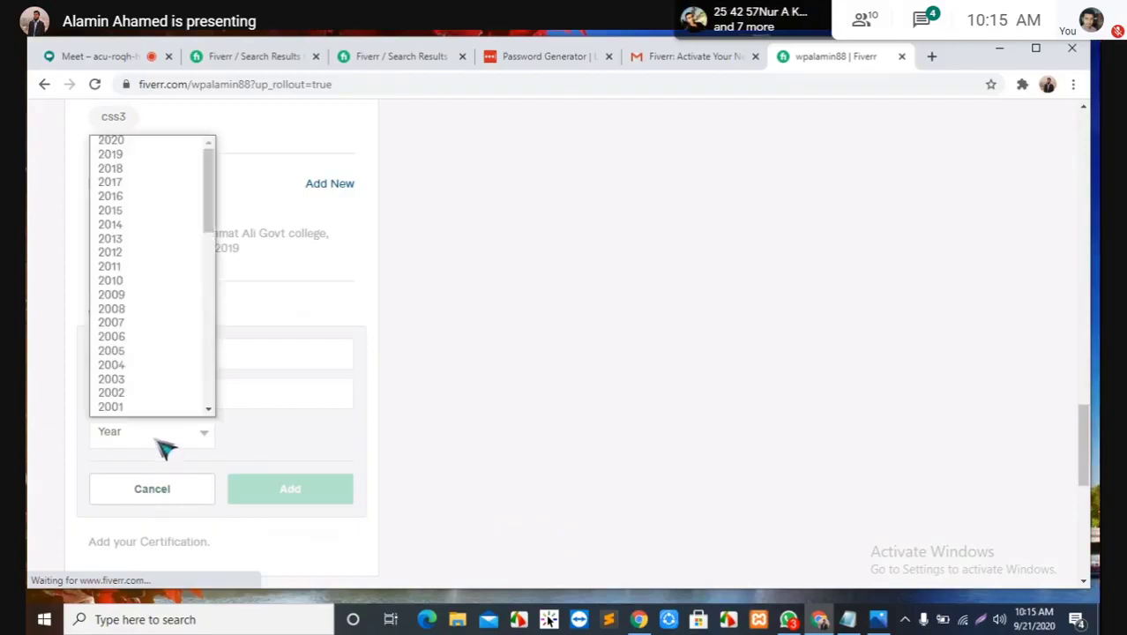
click(144, 170)
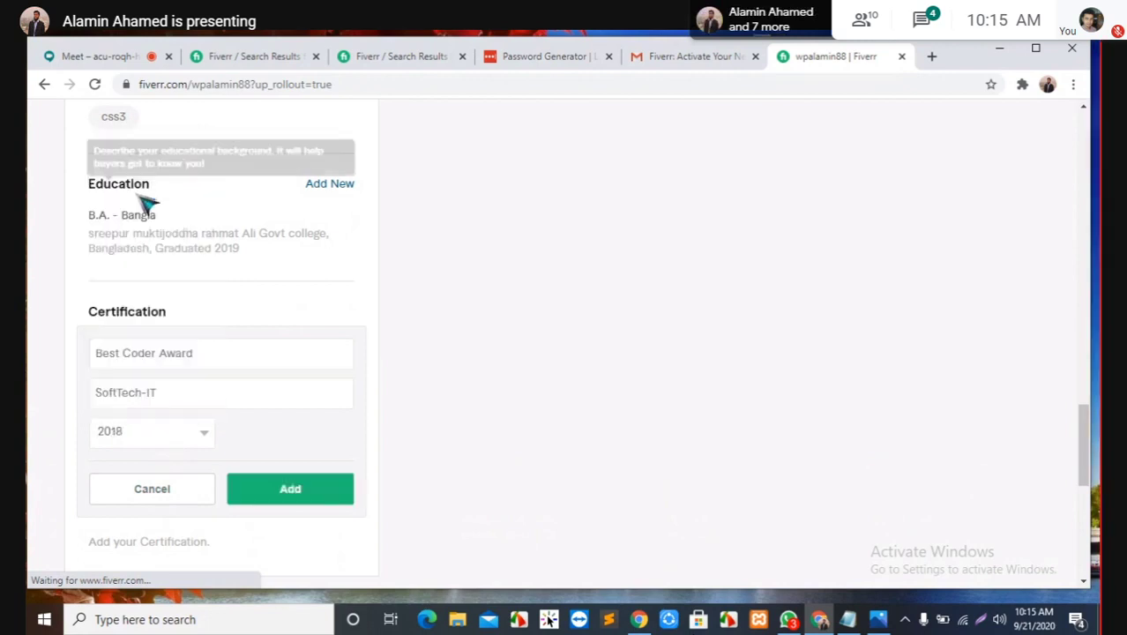
click(309, 497)
Scroll through the profile to review the added skills, education and certification.
scroll(244, 460, up, 3)
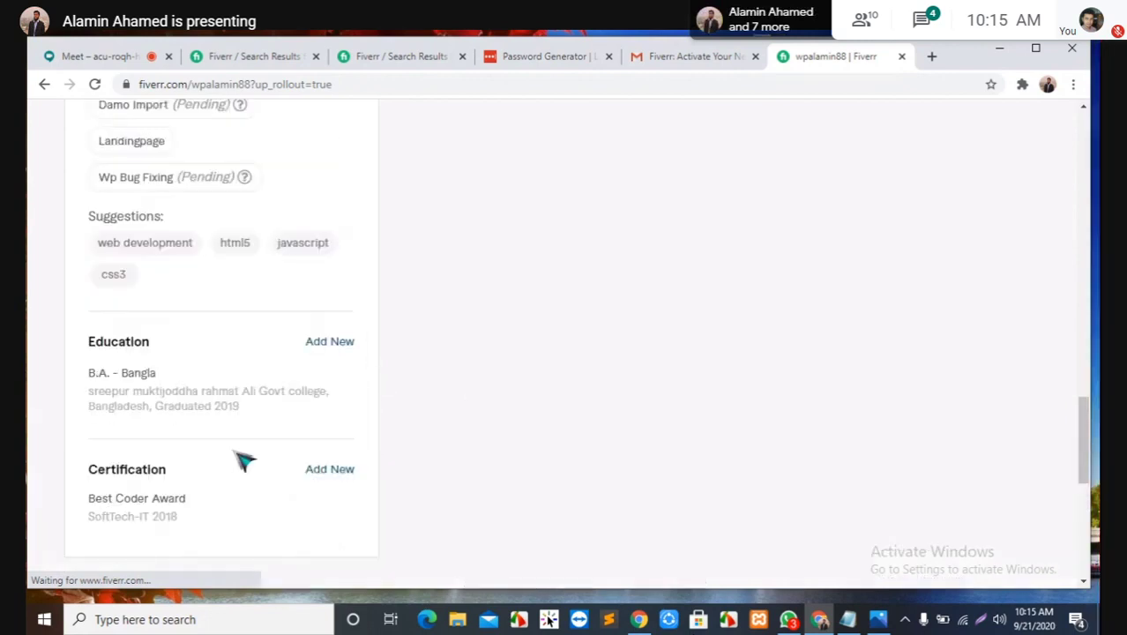
scroll(256, 472, up, 6)
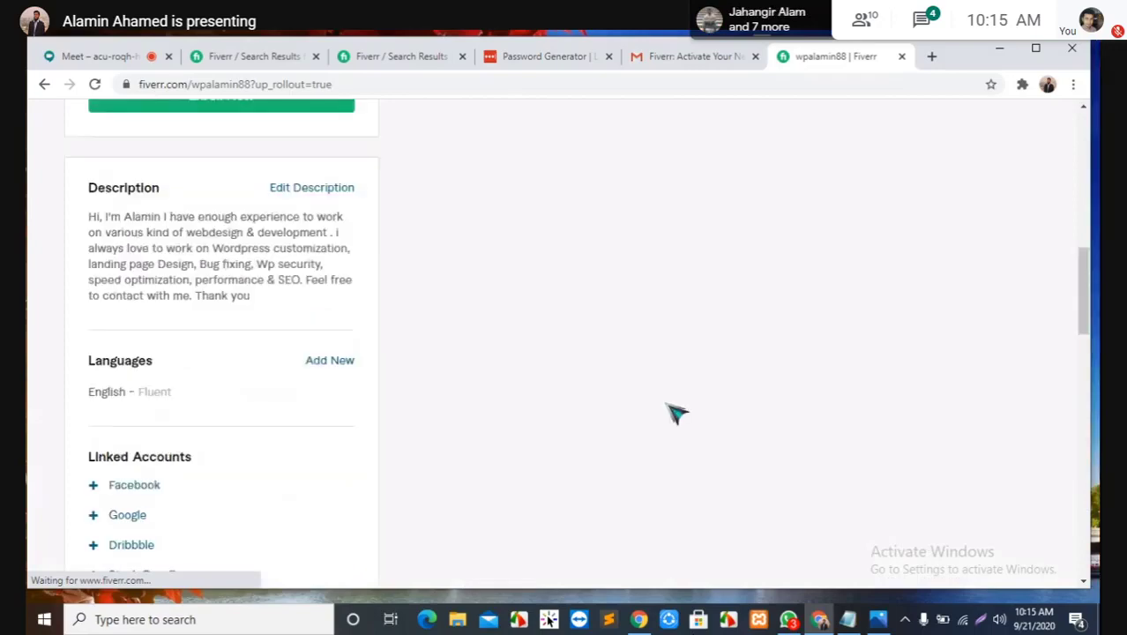
scroll(676, 412, up, 5)
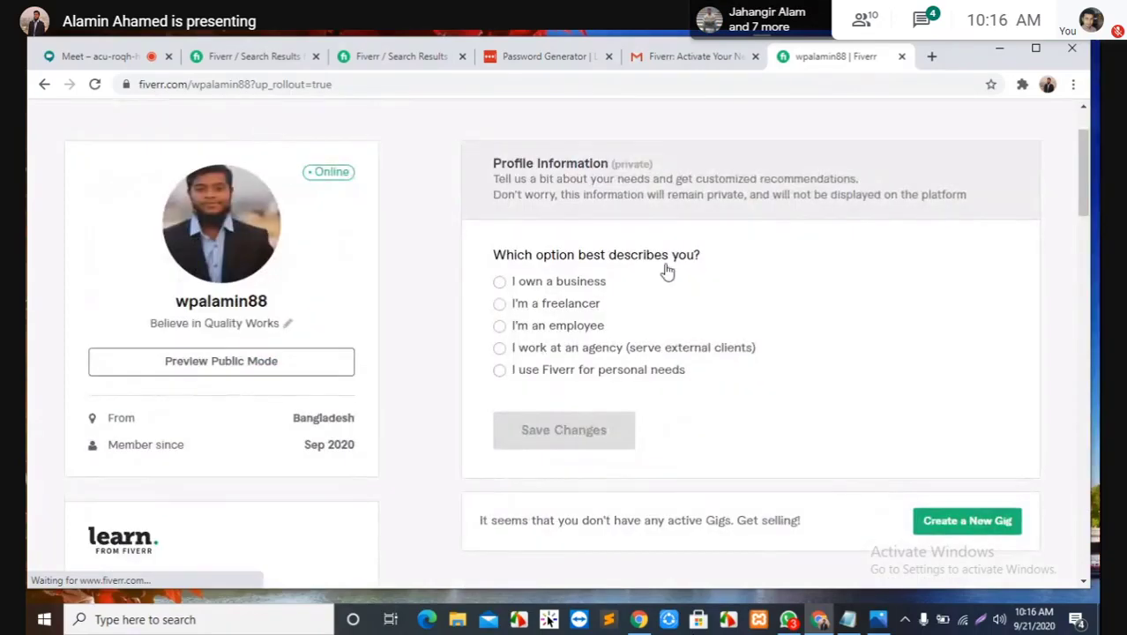
scroll(415, 309, down, 6)
scroll(317, 381, down, 10)
scroll(296, 397, down, 7)
scroll(232, 461, up, 4)
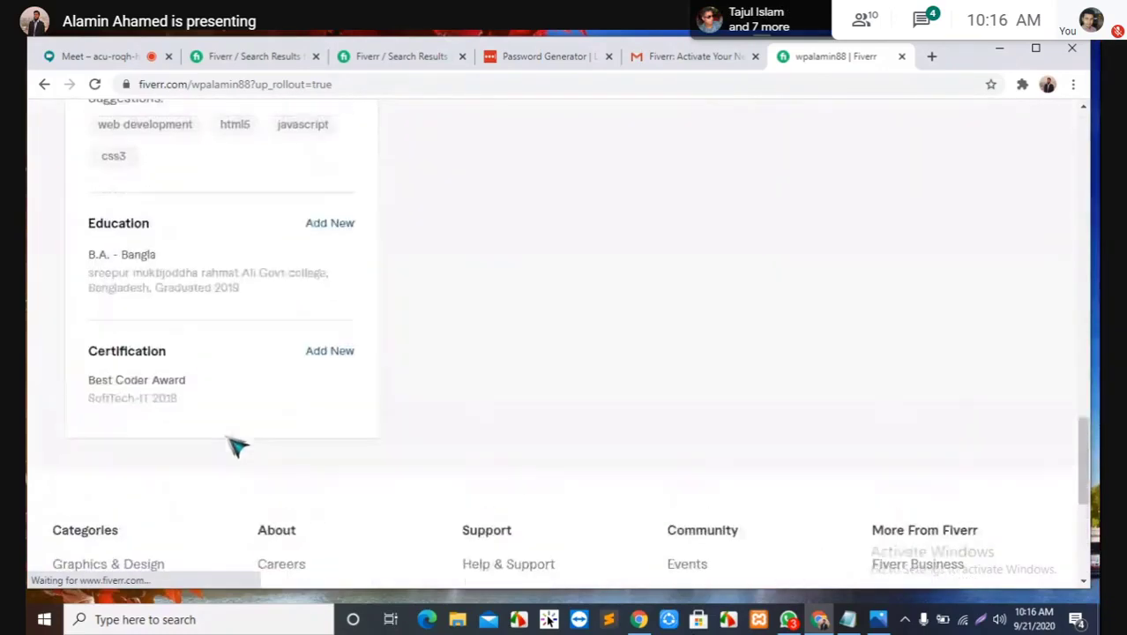
scroll(305, 302, up, 8)
scroll(361, 335, up, 10)
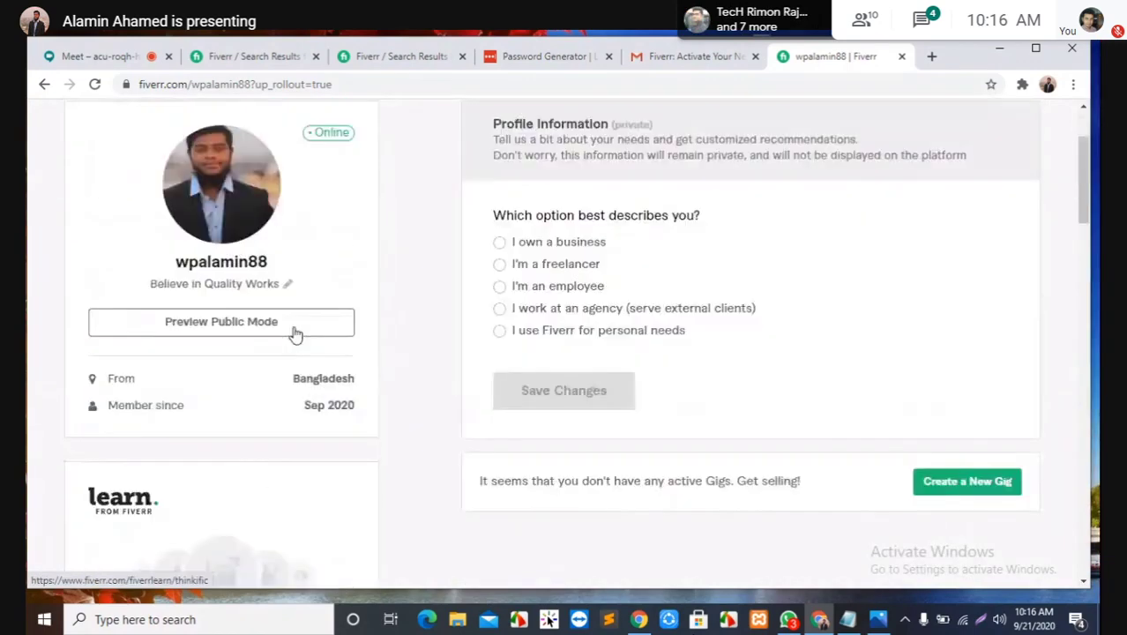
scroll(295, 333, up, 2)
scroll(445, 366, down, 2)
scroll(485, 384, up, 2)
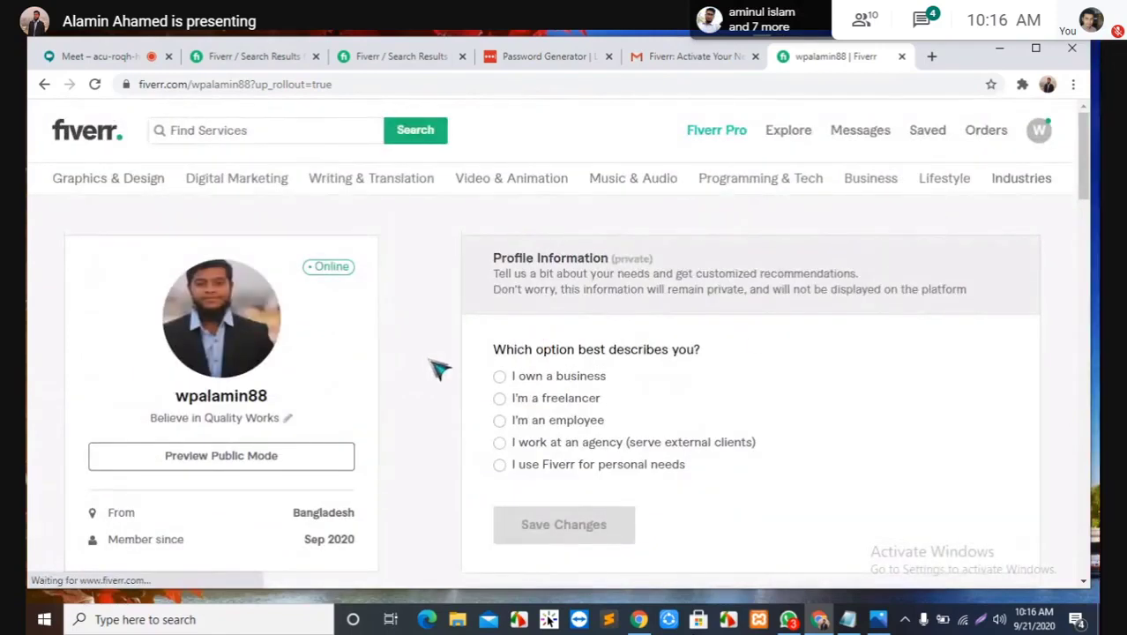
scroll(476, 388, down, 1)
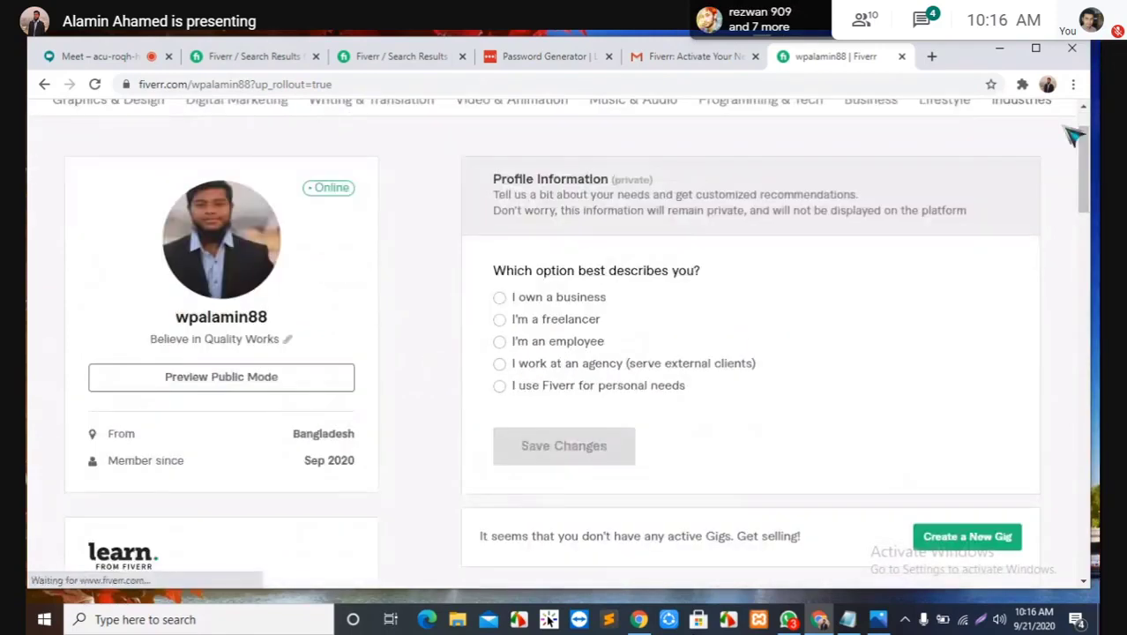
scroll(785, 276, up, 1)
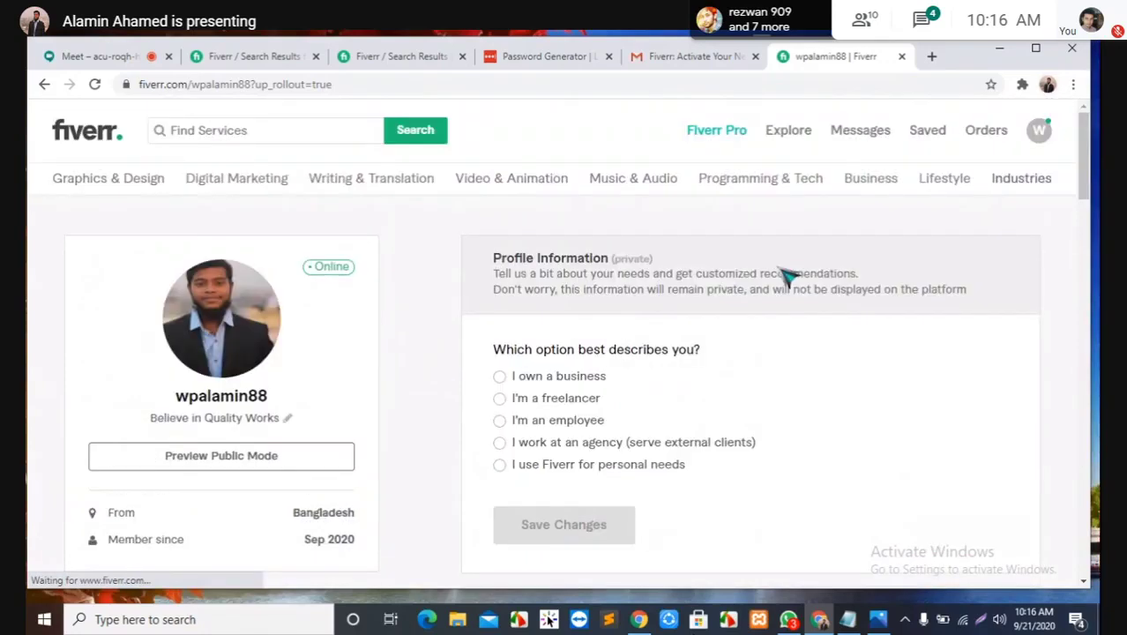
scroll(187, 454, down, 4)
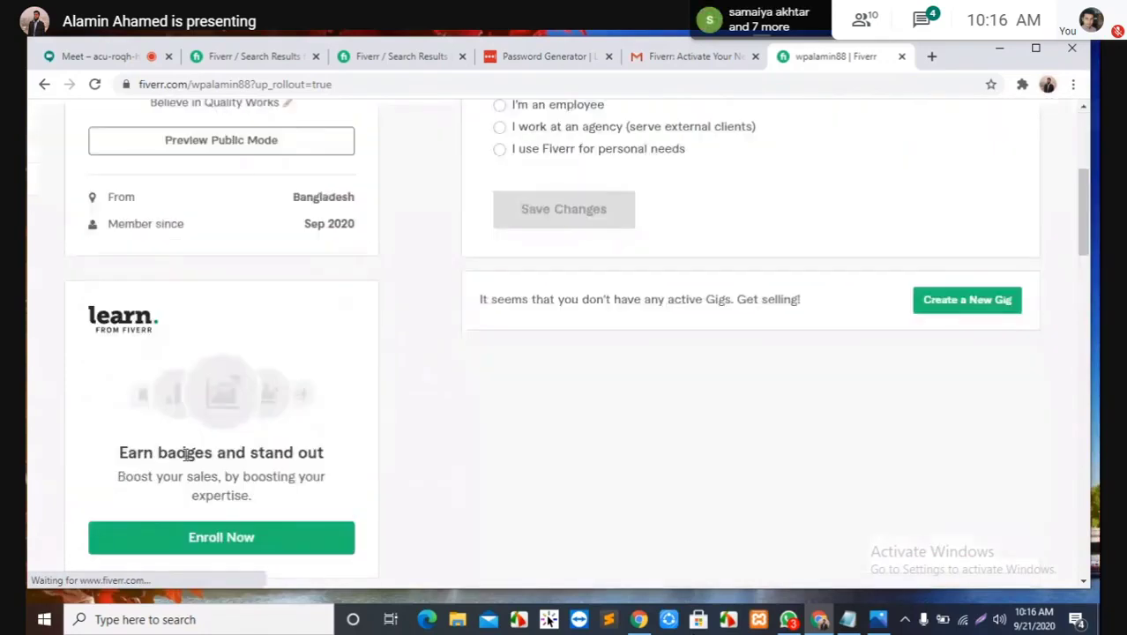
scroll(186, 454, down, 8)
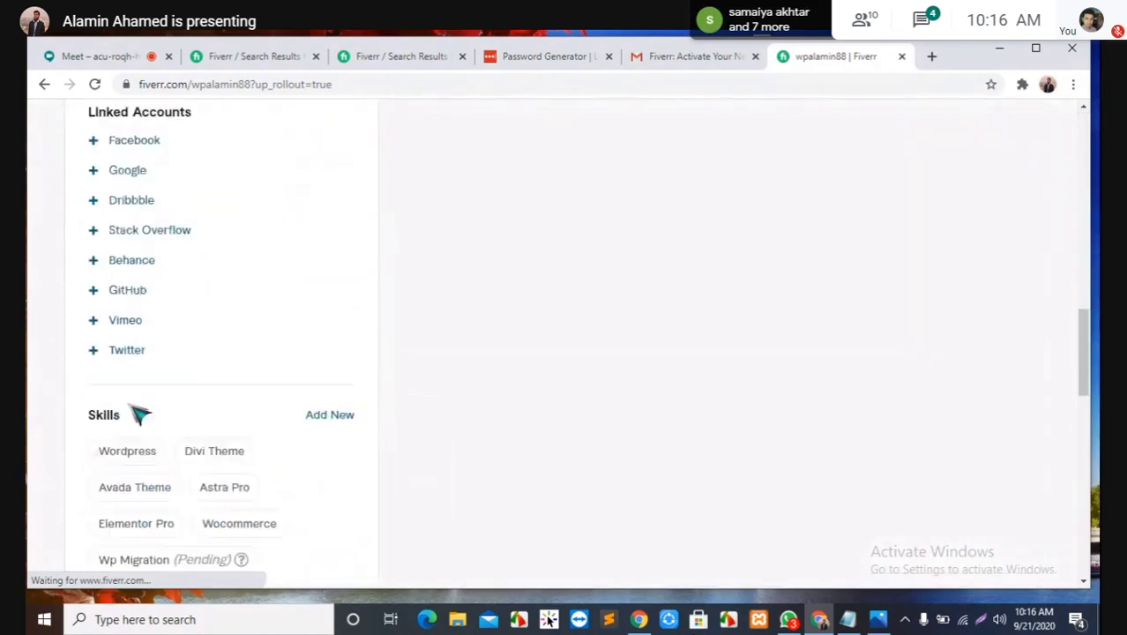
scroll(157, 465, down, 3)
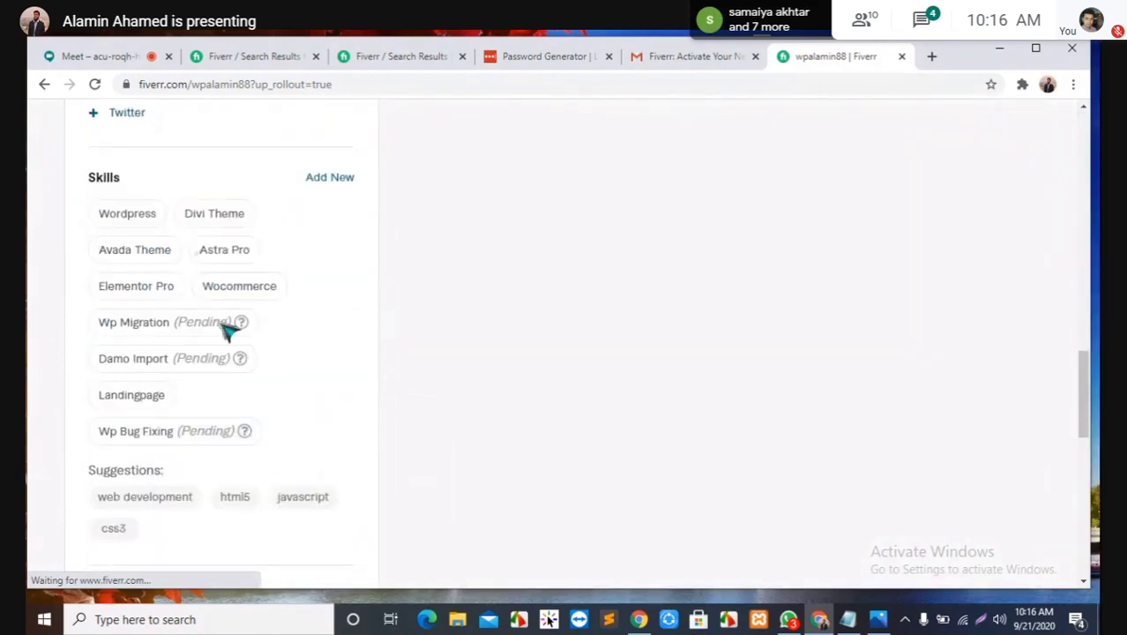
scroll(221, 304, up, 5)
Check the Google Meet call, then on Fiverr scroll to the top and open the account menu.
click(91, 58)
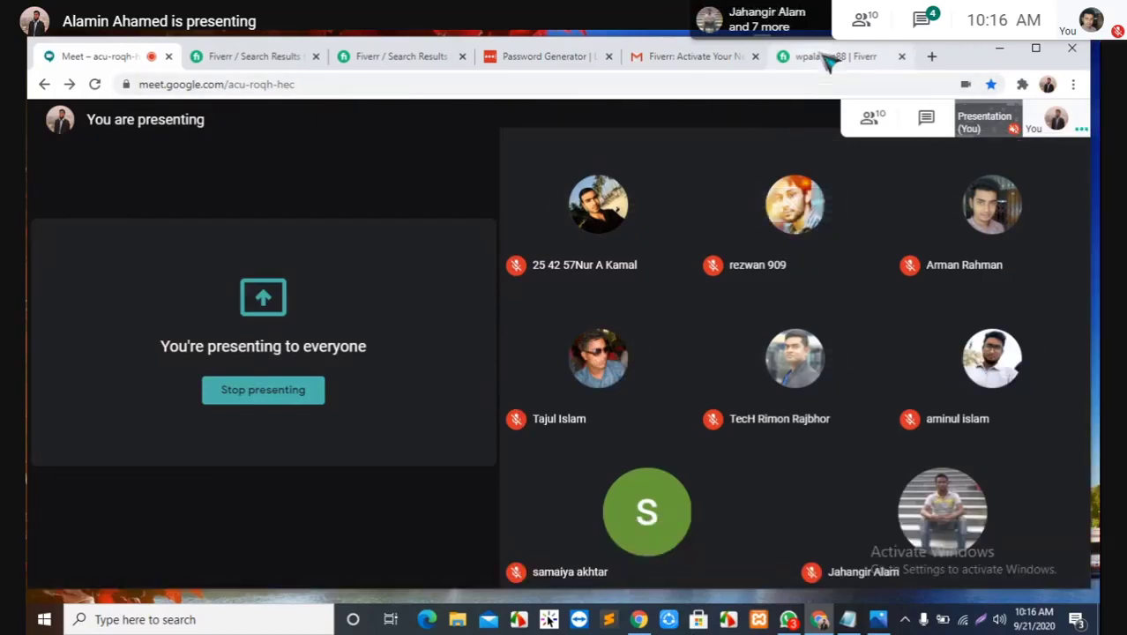
click(829, 58)
scroll(372, 381, up, 5)
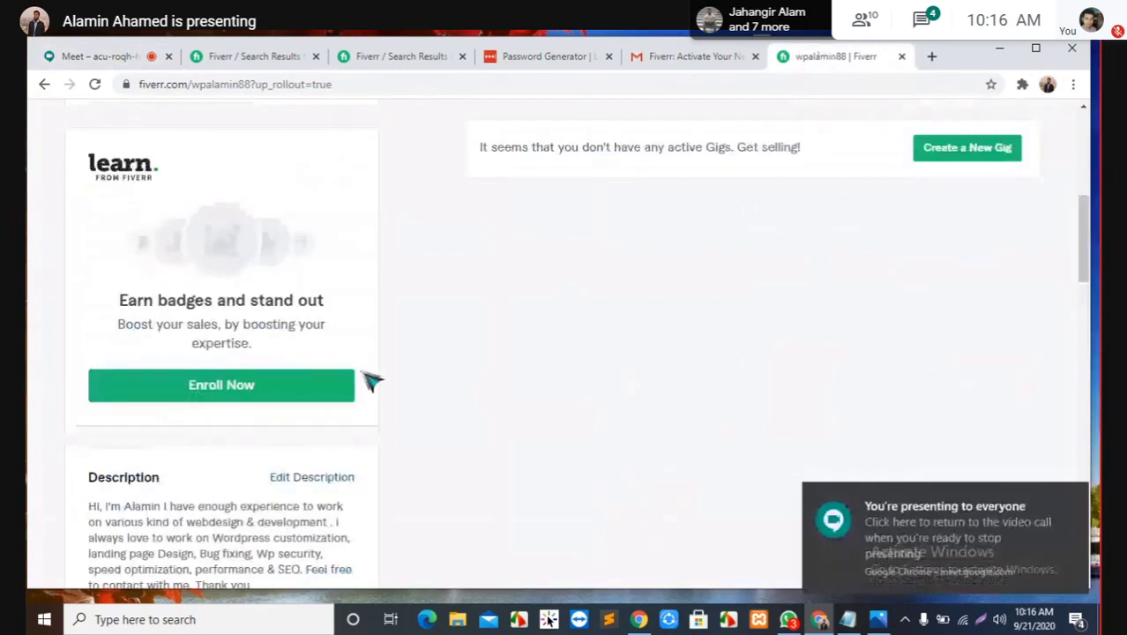
scroll(855, 245, up, 4)
scroll(856, 245, up, 1)
click(1038, 133)
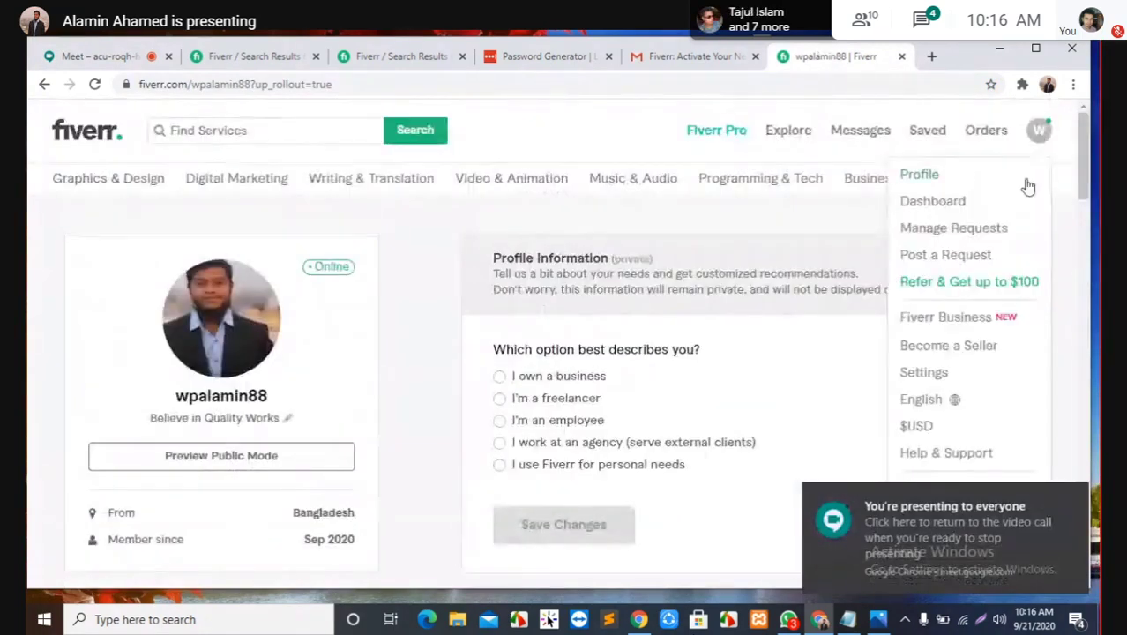
Open the Dashboard and choose Update Now on the incomplete-profile to-do.
click(924, 202)
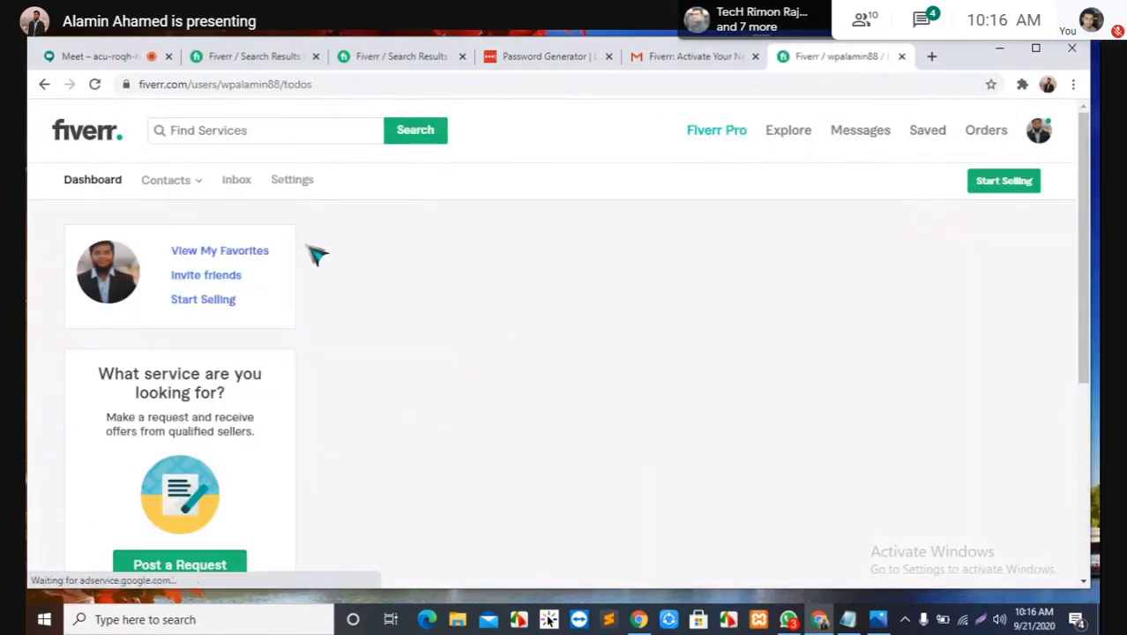
scroll(319, 291, down, 2)
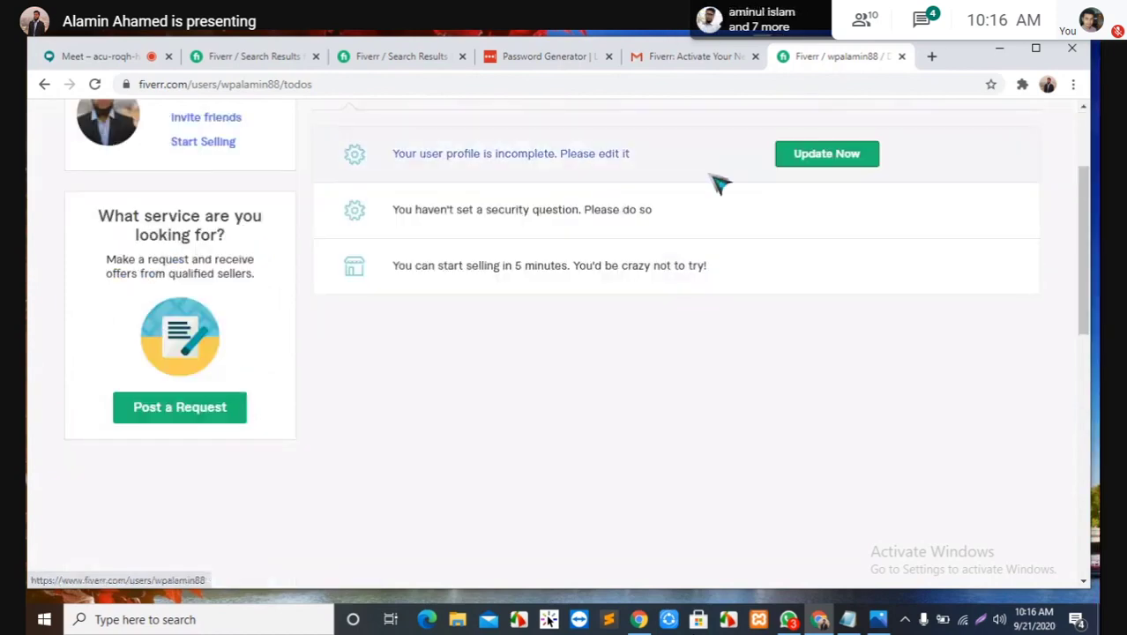
scroll(463, 226, up, 2)
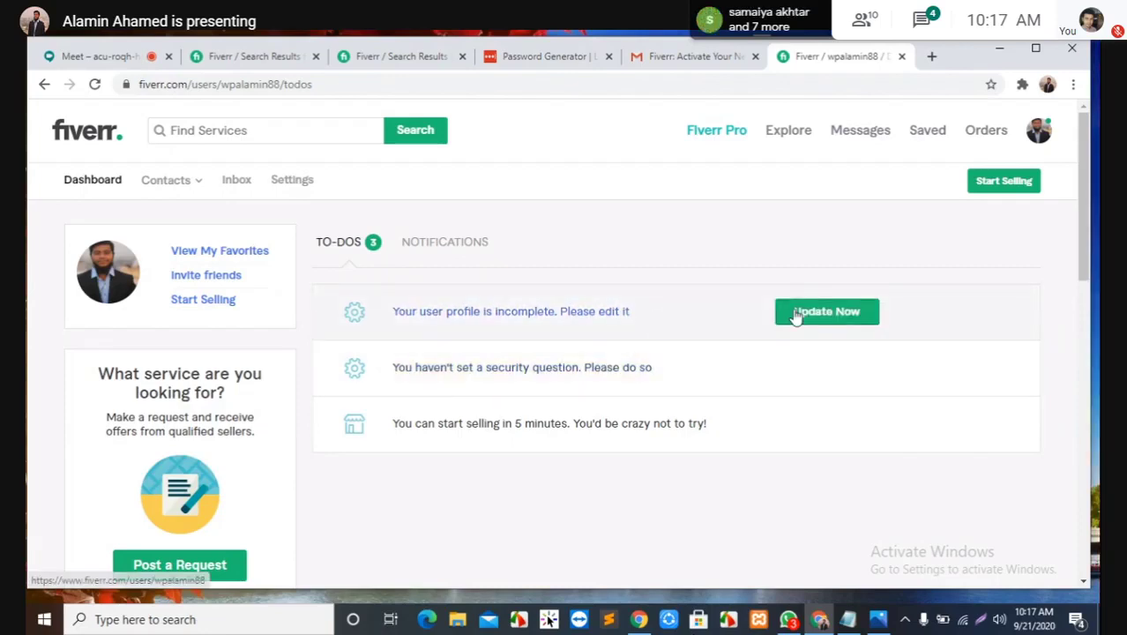
click(797, 316)
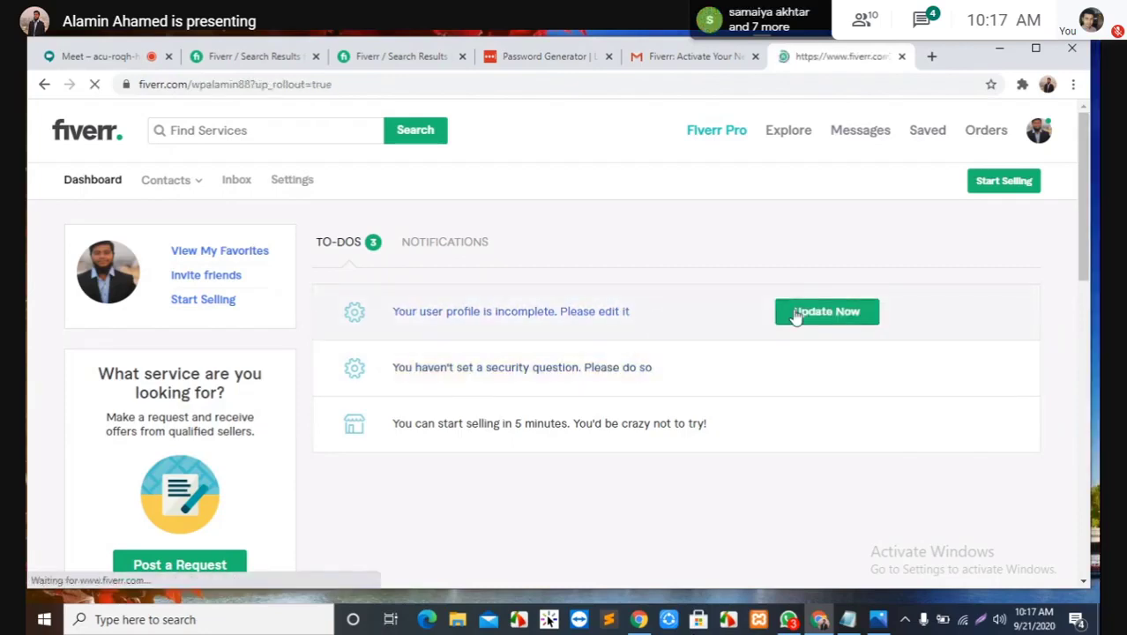
scroll(617, 413, down, 9)
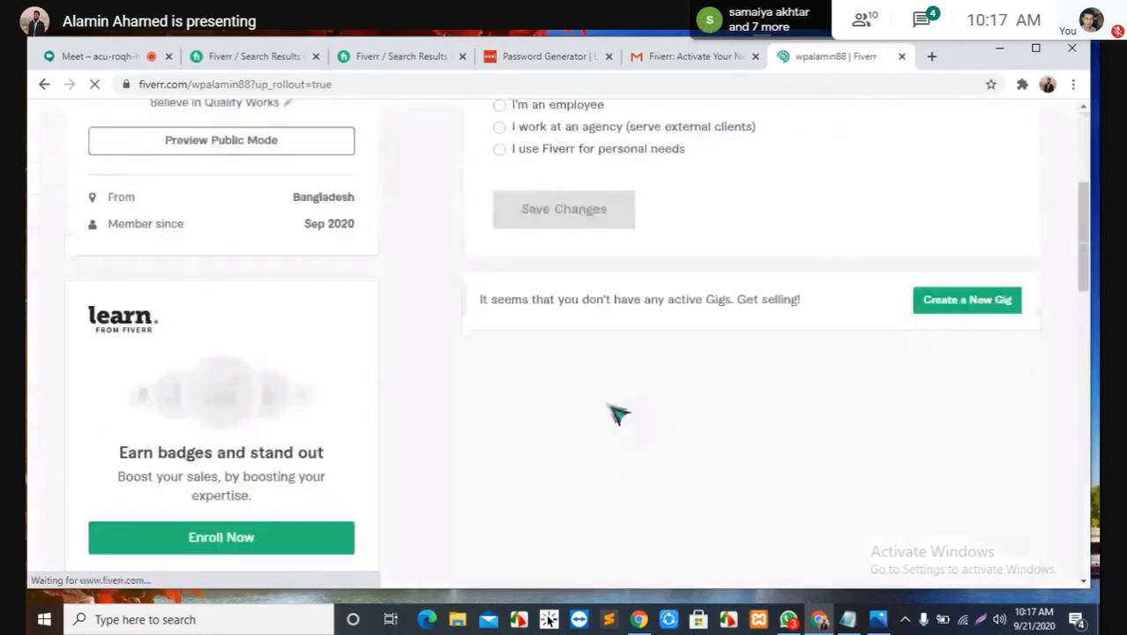
scroll(617, 412, up, 10)
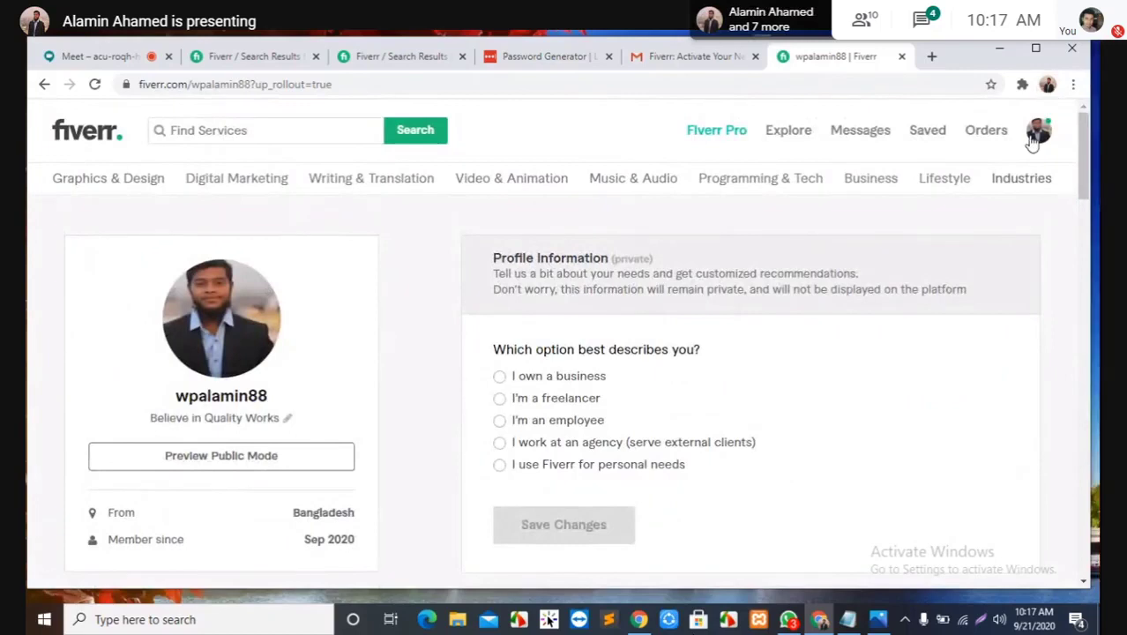
Return to the Dashboard via the account menu and scroll down to the to-dos list.
click(1037, 134)
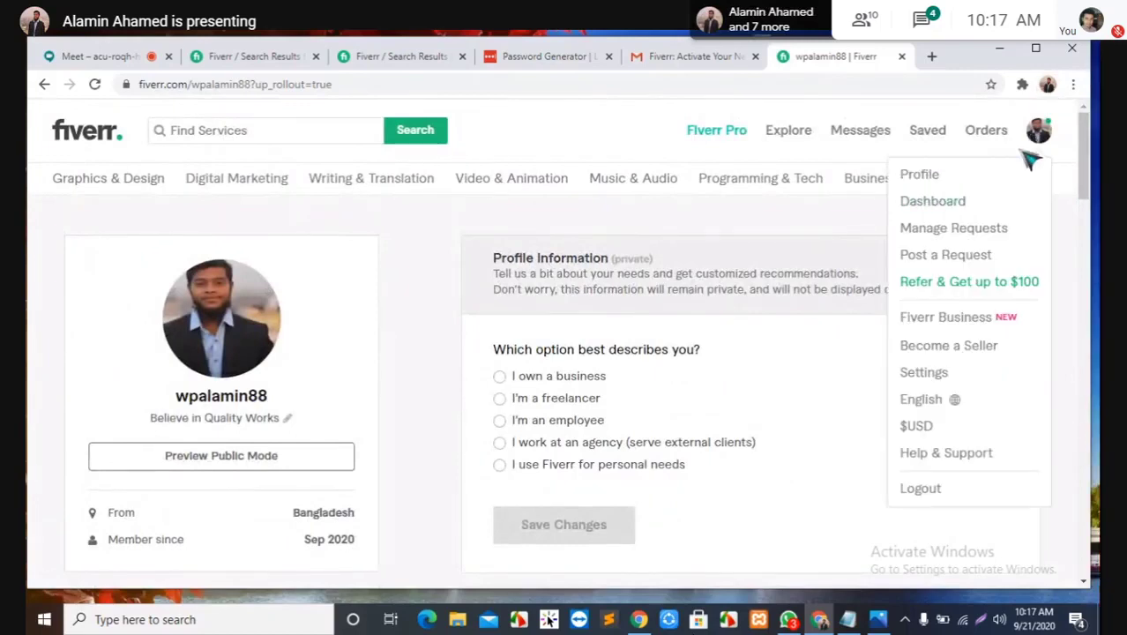
click(935, 201)
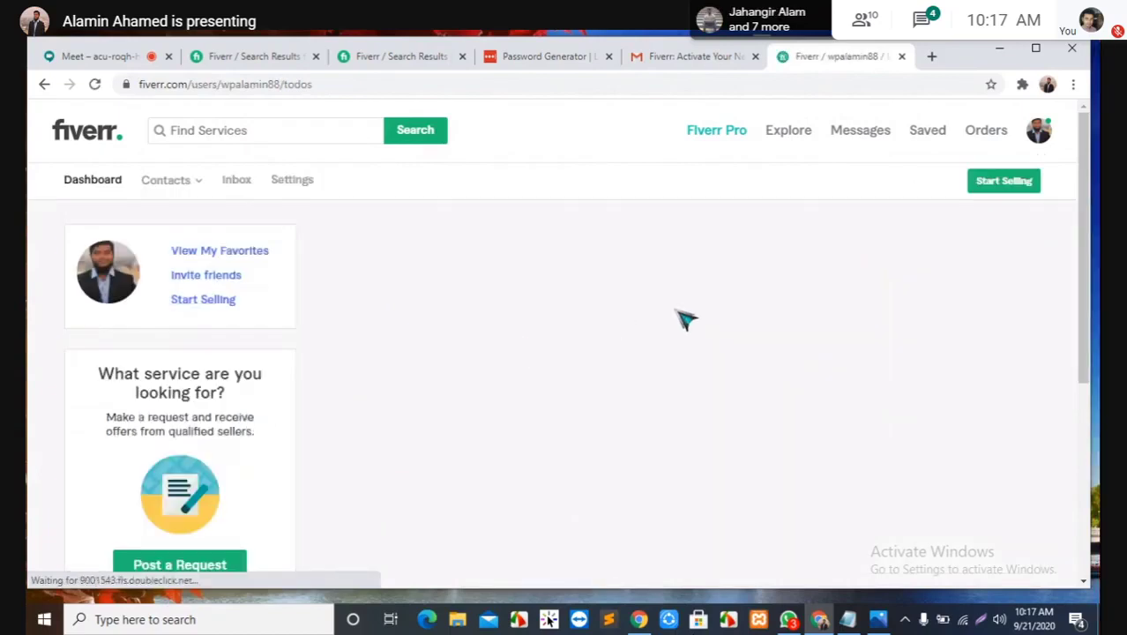
scroll(449, 404, down, 1)
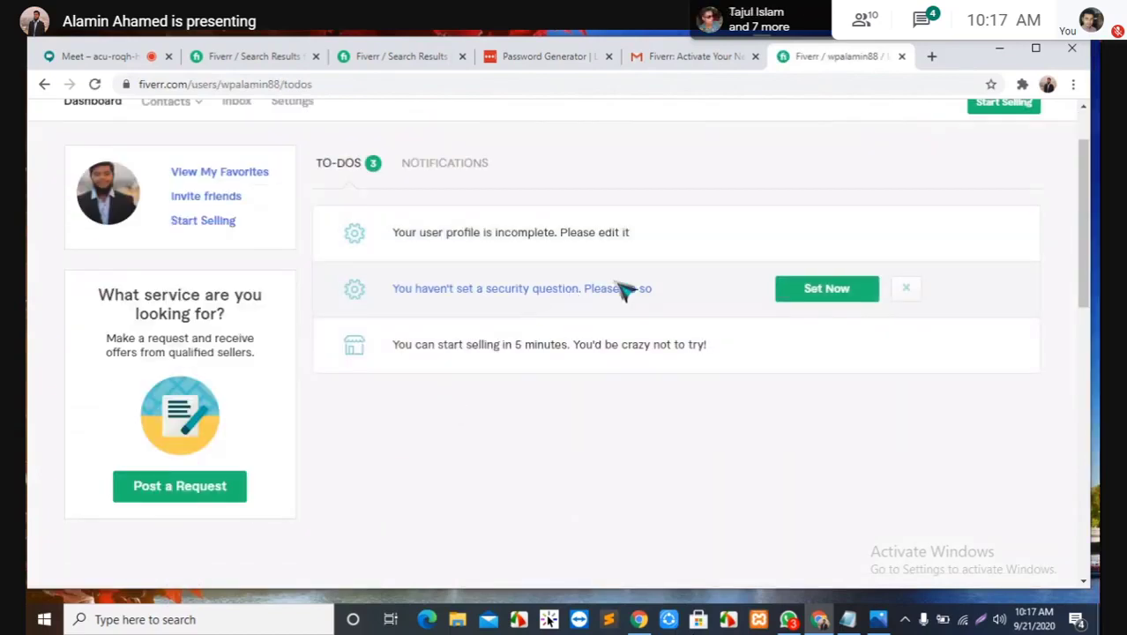
Open Security settings and check the current, new and confirm password fields.
click(789, 290)
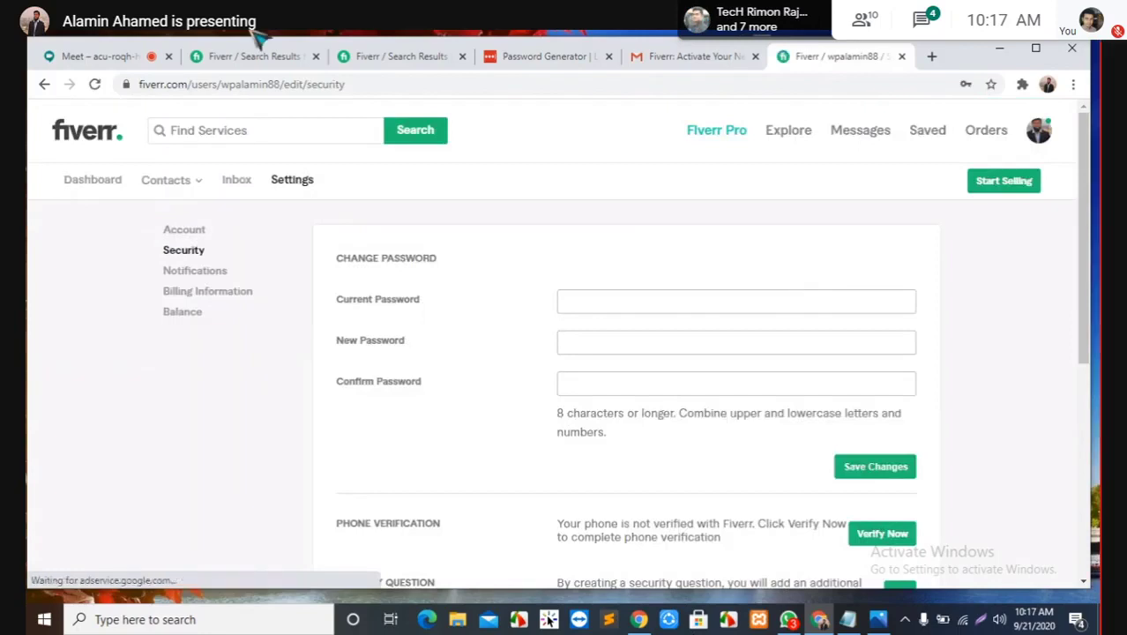
click(97, 56)
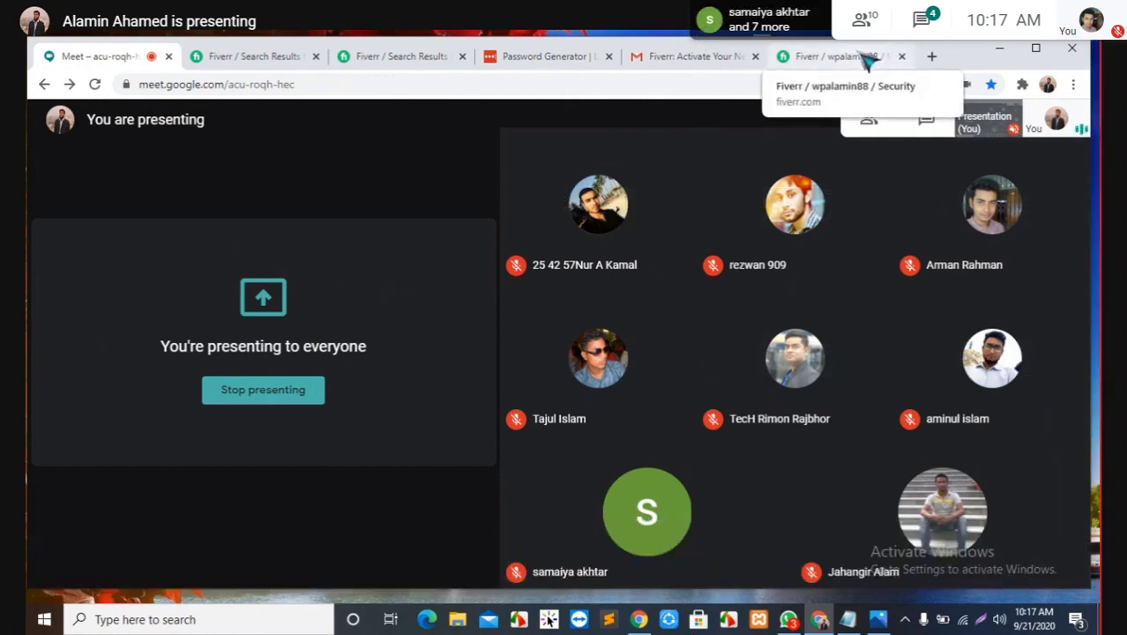
click(868, 59)
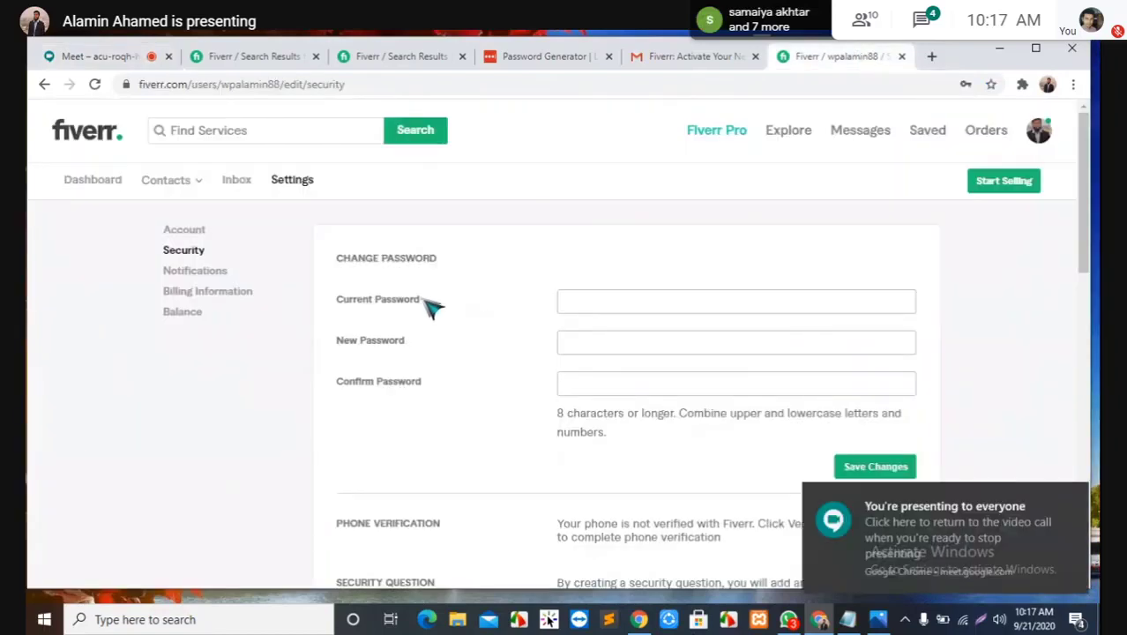
click(629, 302)
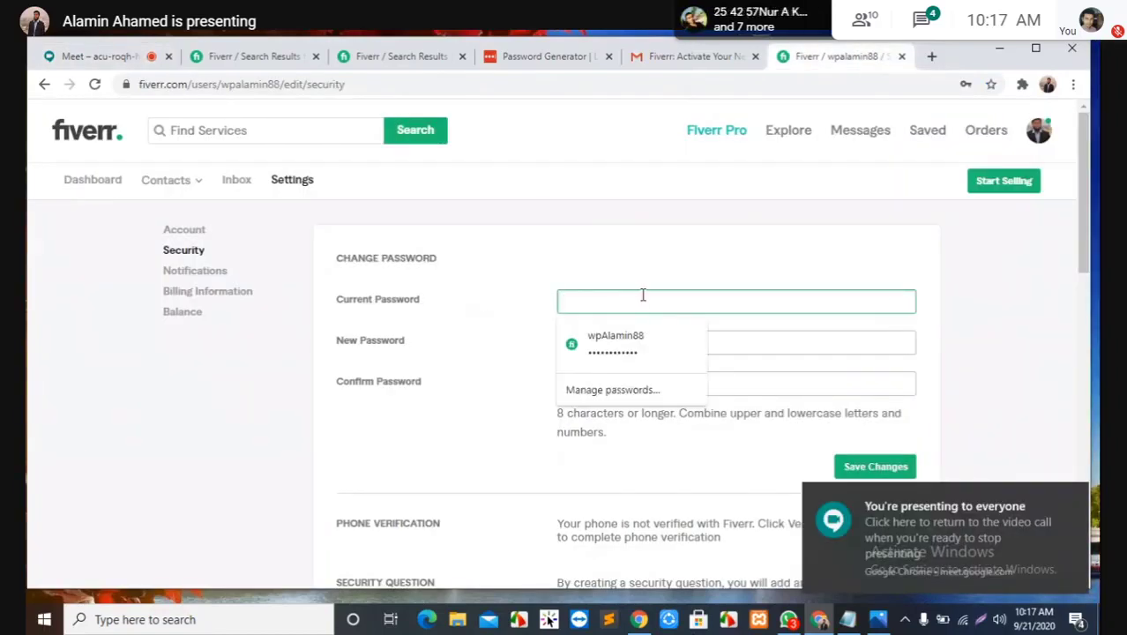
click(779, 343)
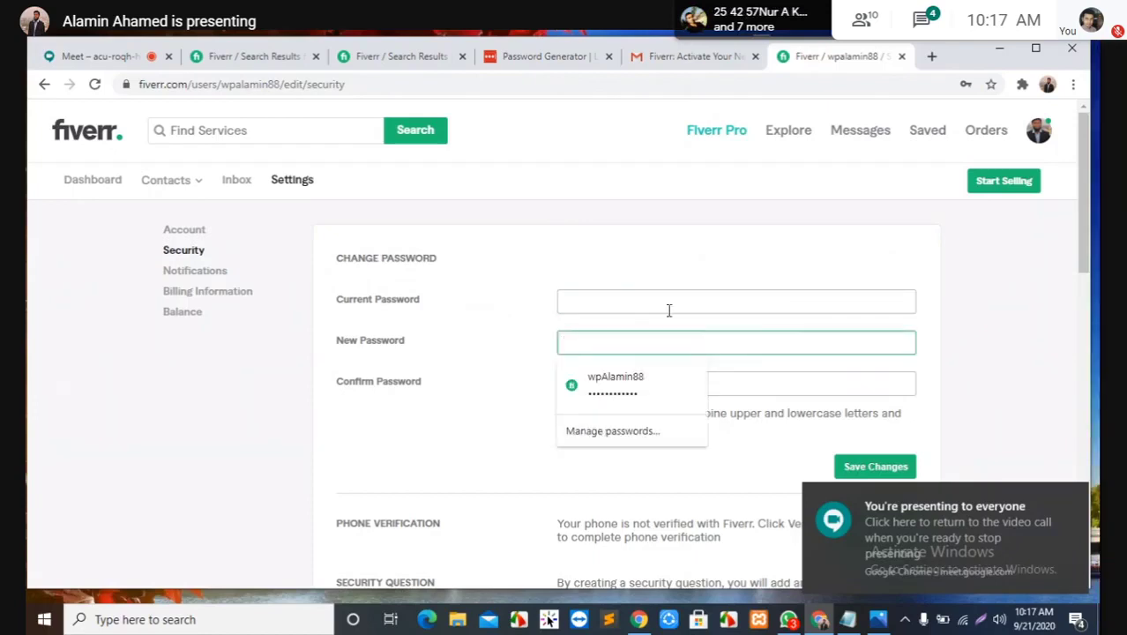
click(808, 382)
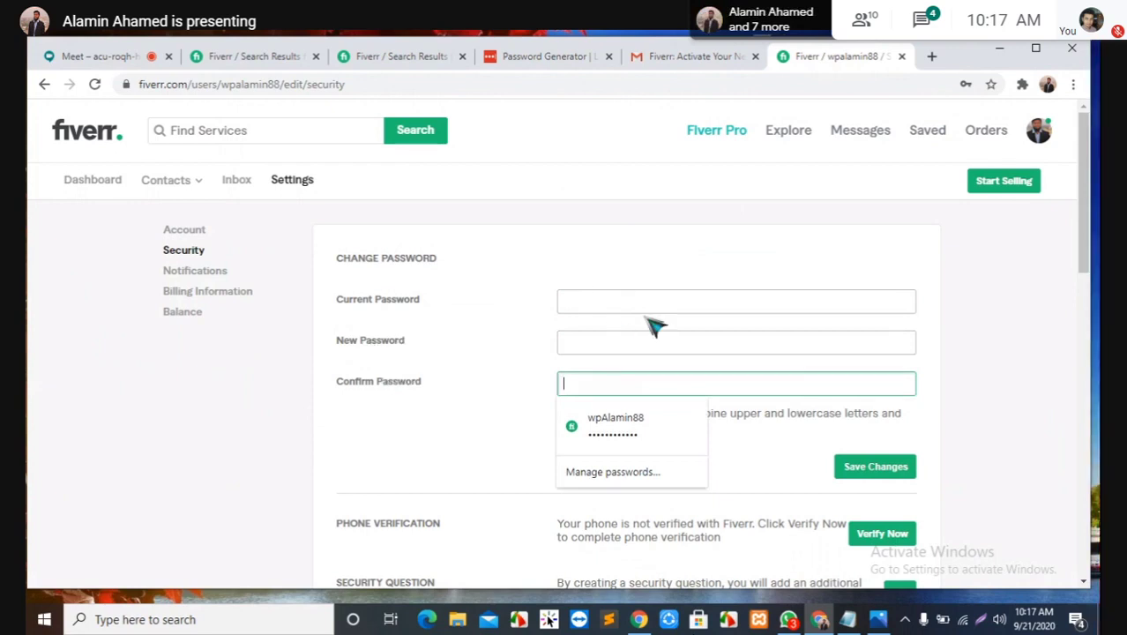
click(955, 339)
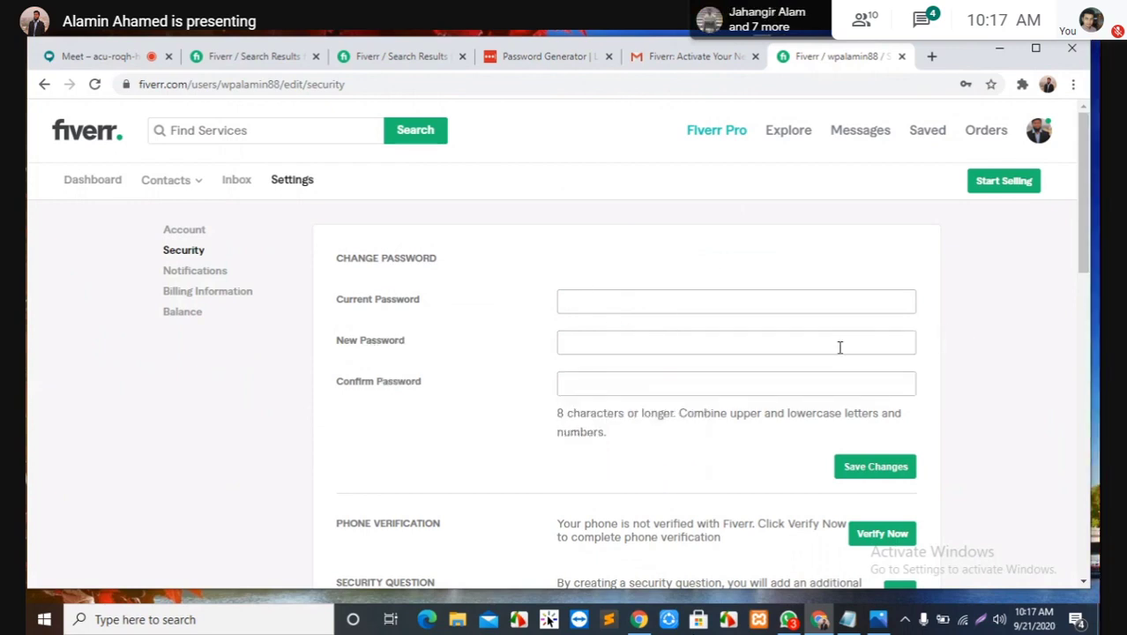
Start Phone Verification, opening the Verify Phone Number dialog with Bangladesh as the country.
scroll(388, 357, down, 1)
scroll(387, 358, down, 1)
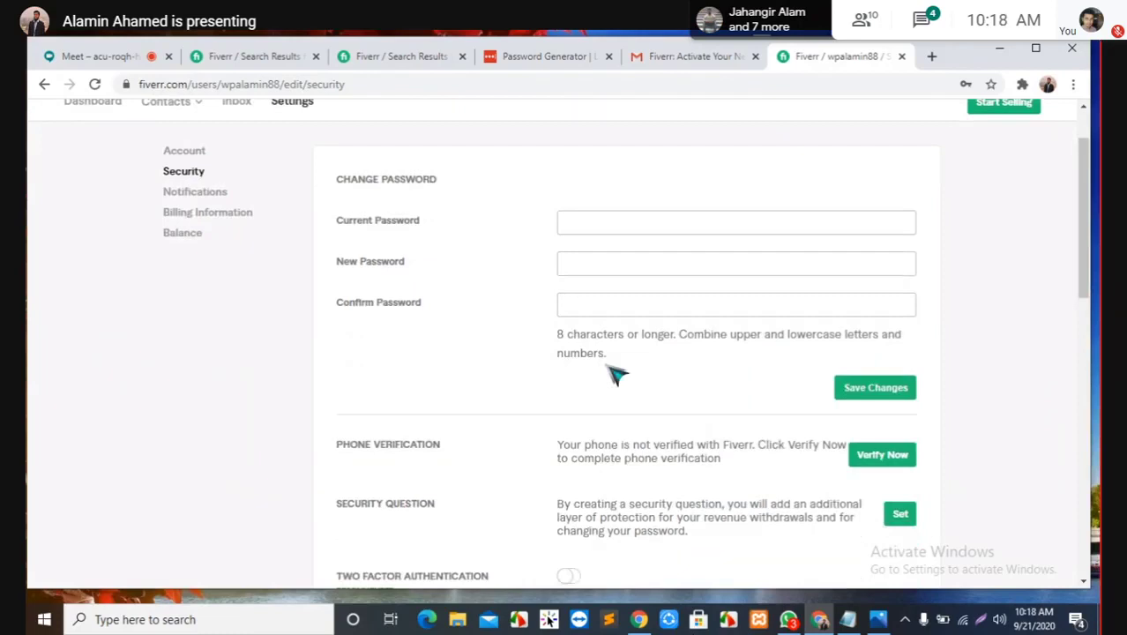
scroll(615, 375, down, 1)
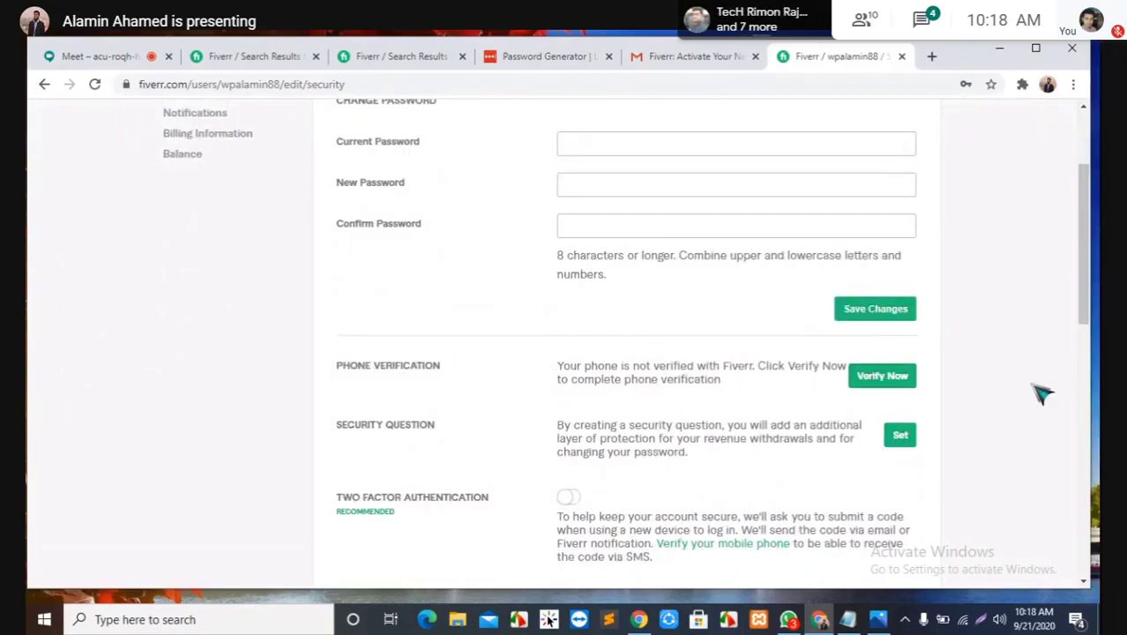
click(882, 379)
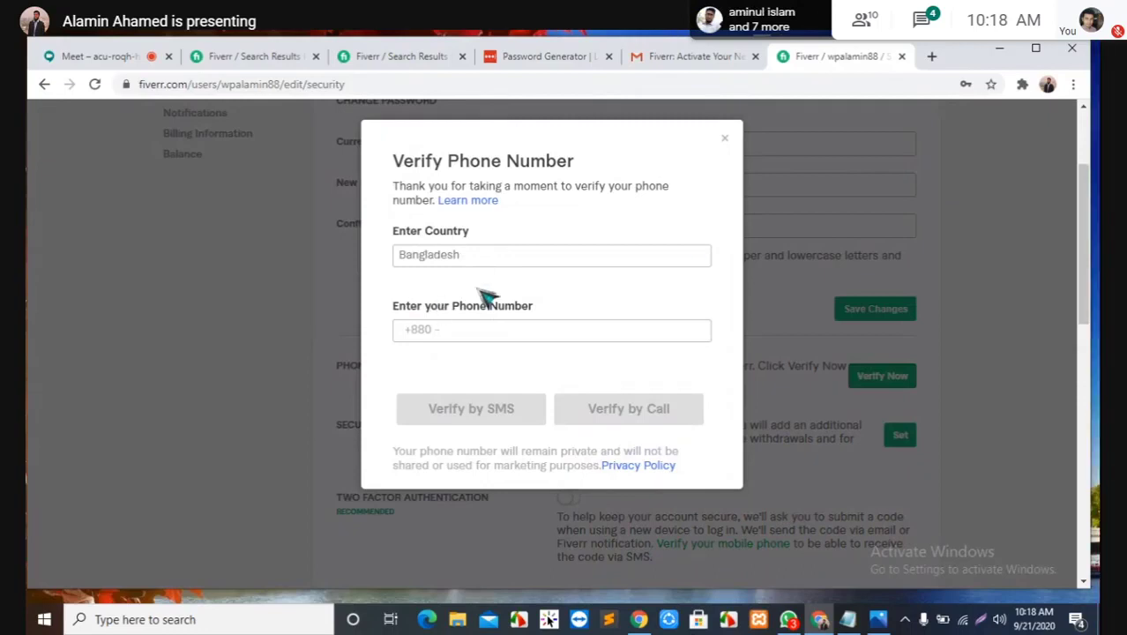
Enter the phone number, correcting the rejected one, and request the verification code by SMS.
click(452, 328)
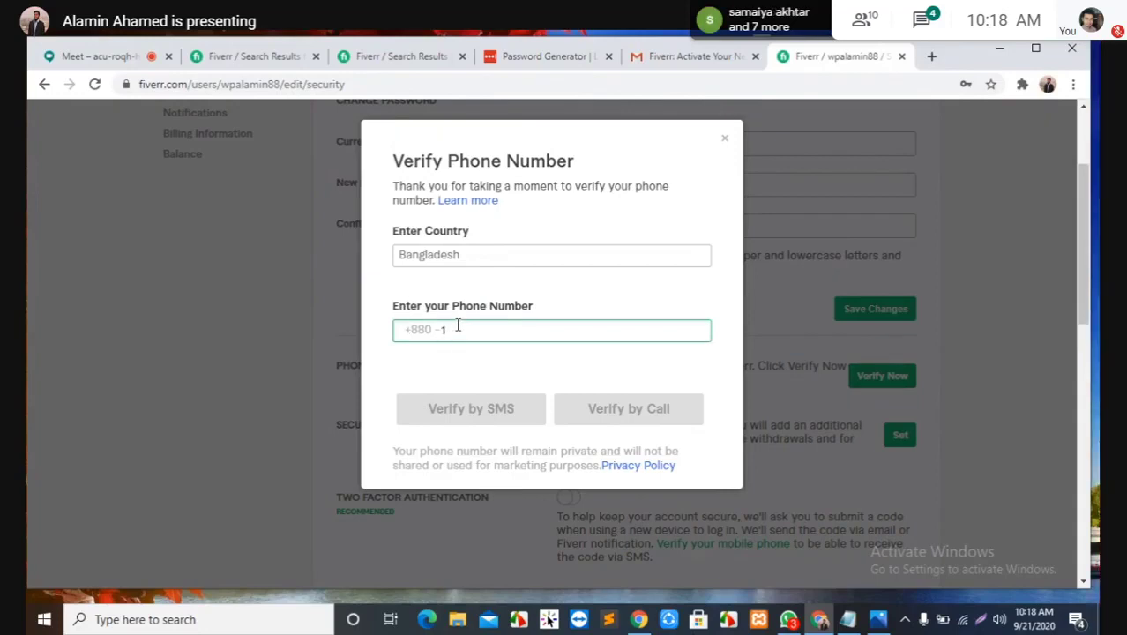
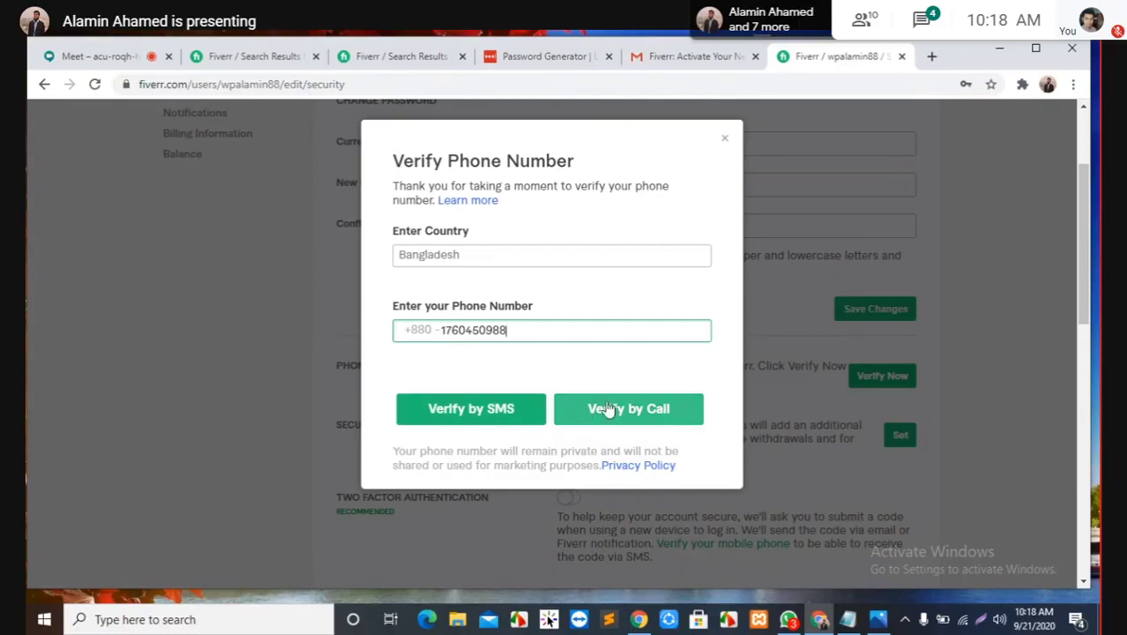
click(467, 420)
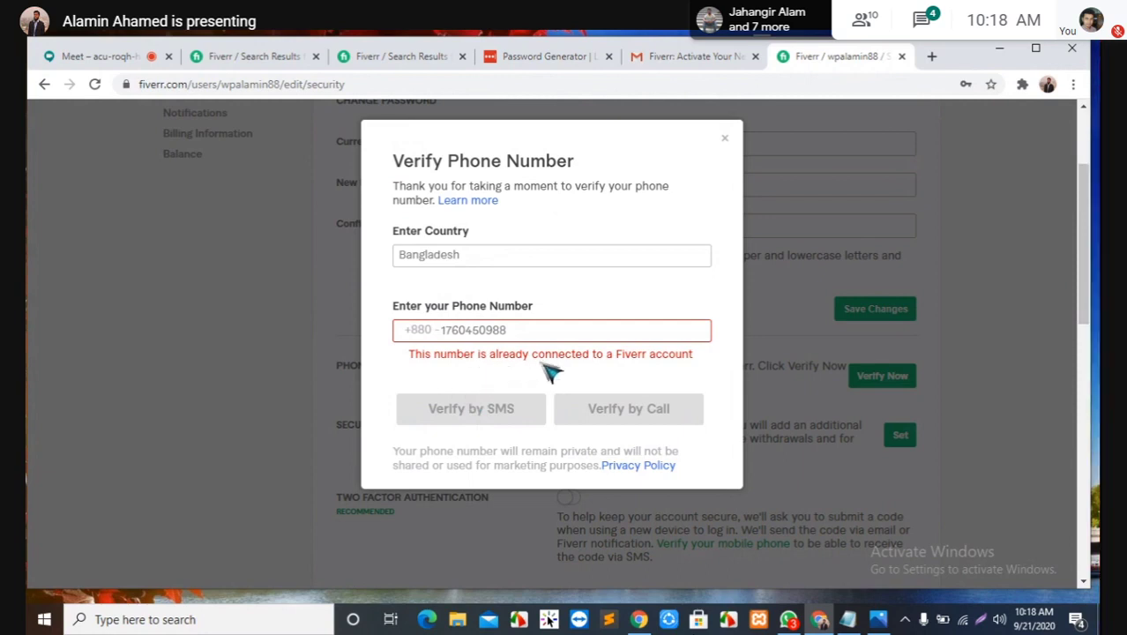
drag(516, 329, 421, 329)
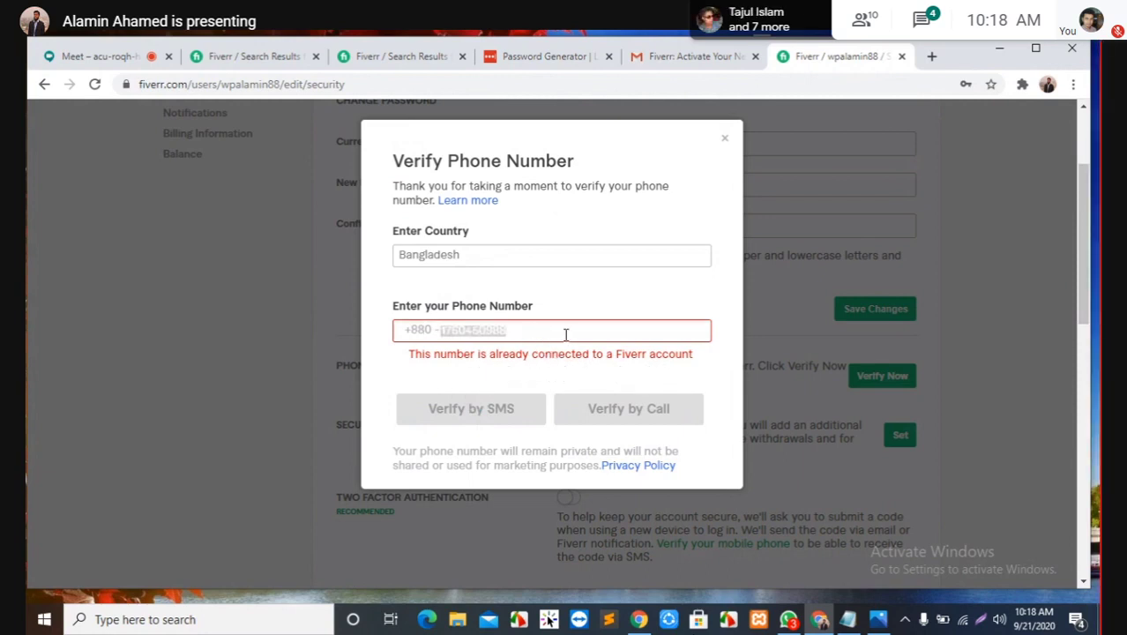
key(BackSpace)
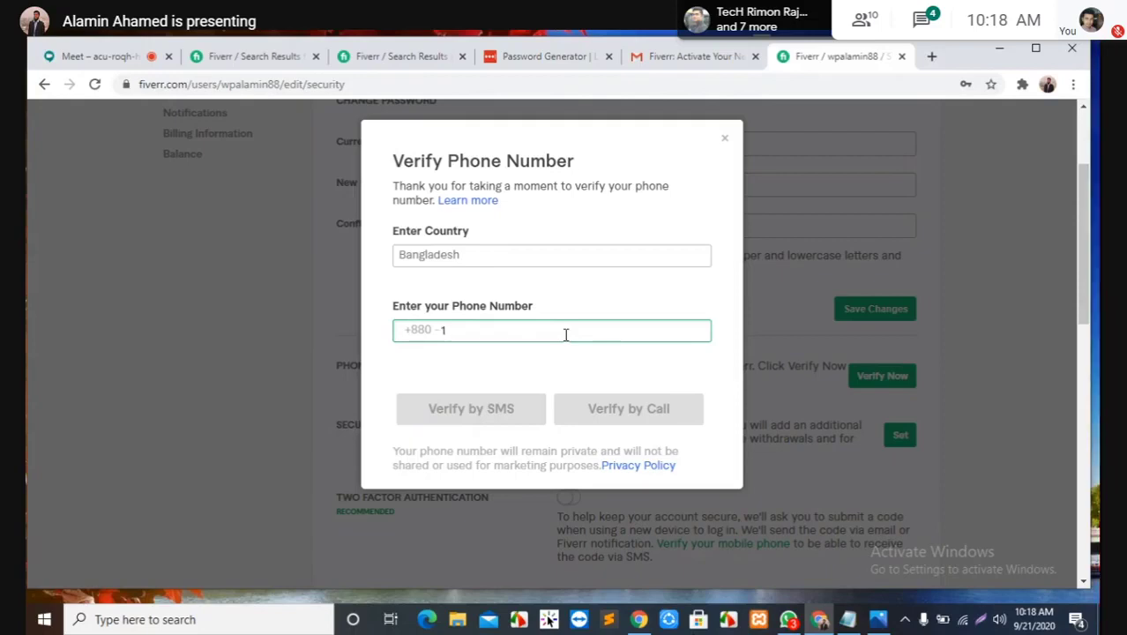
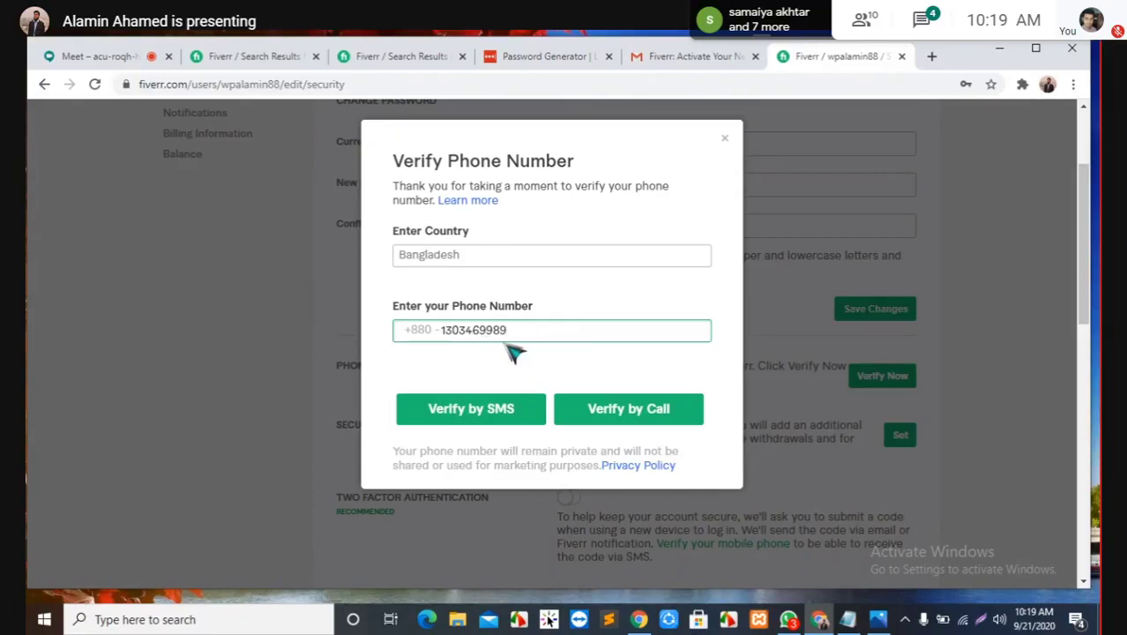
click(474, 412)
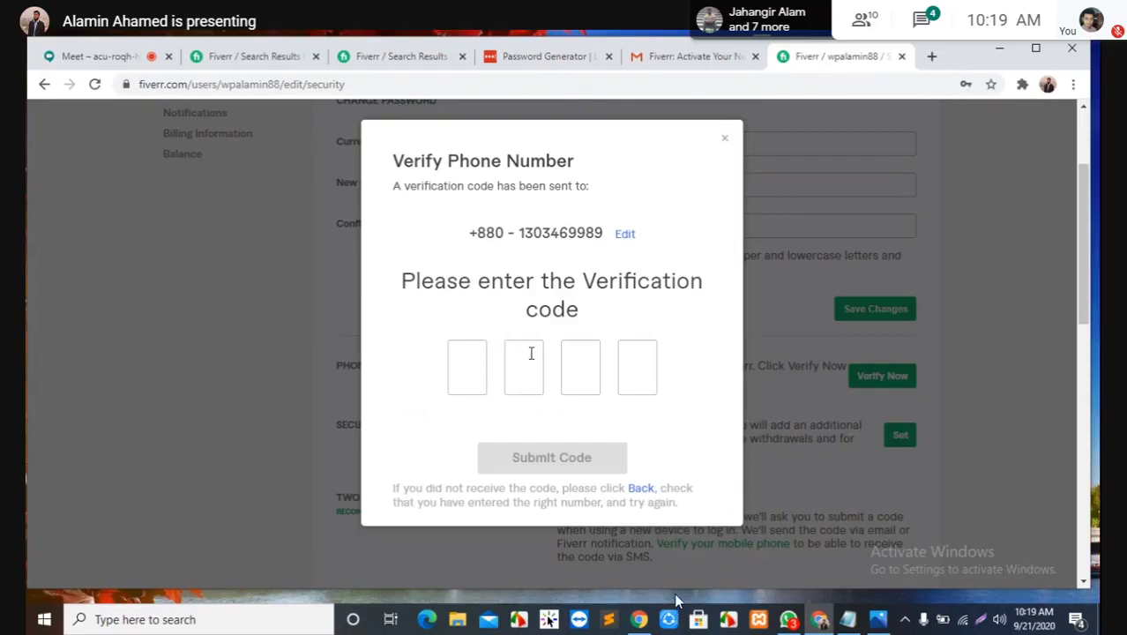
Enter the received four-digit SMS code and submit it.
mouse_move(465, 408)
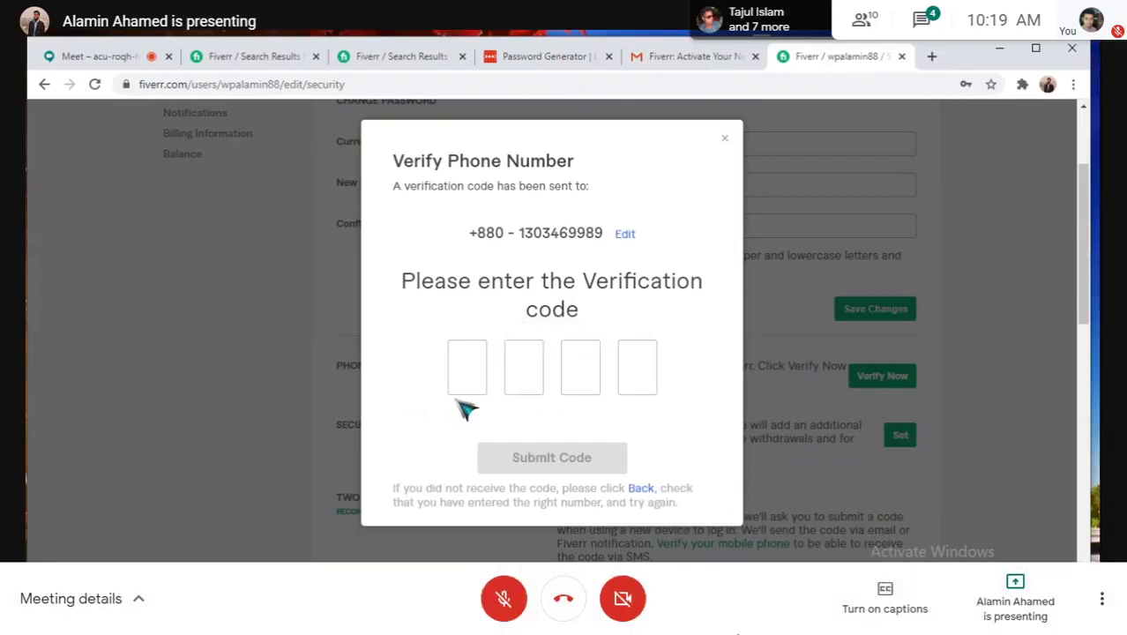
click(458, 381)
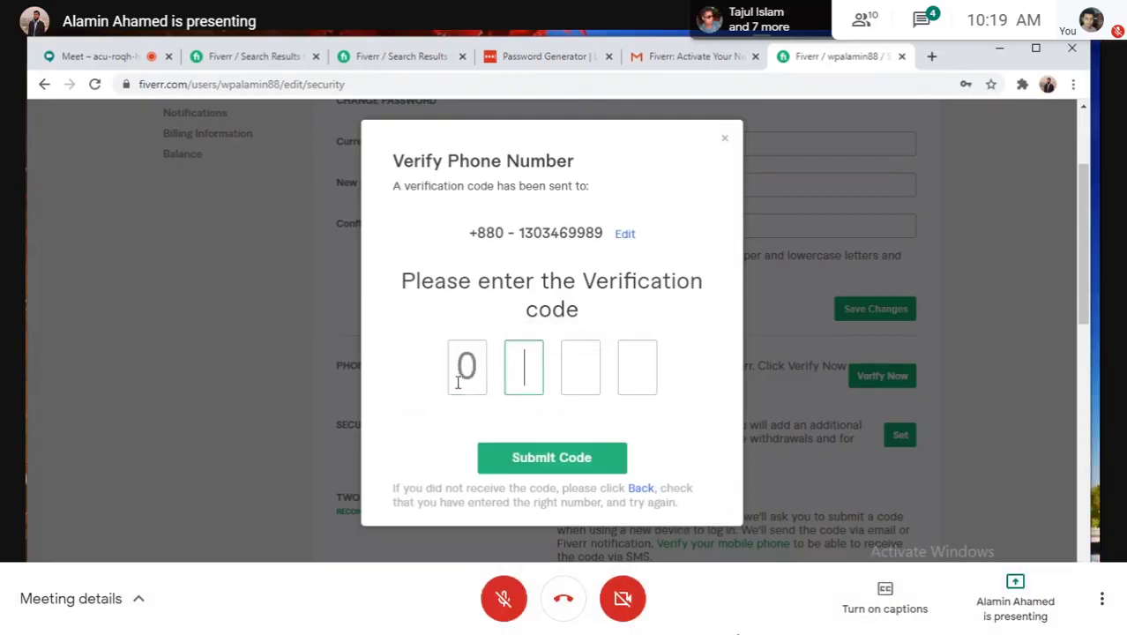
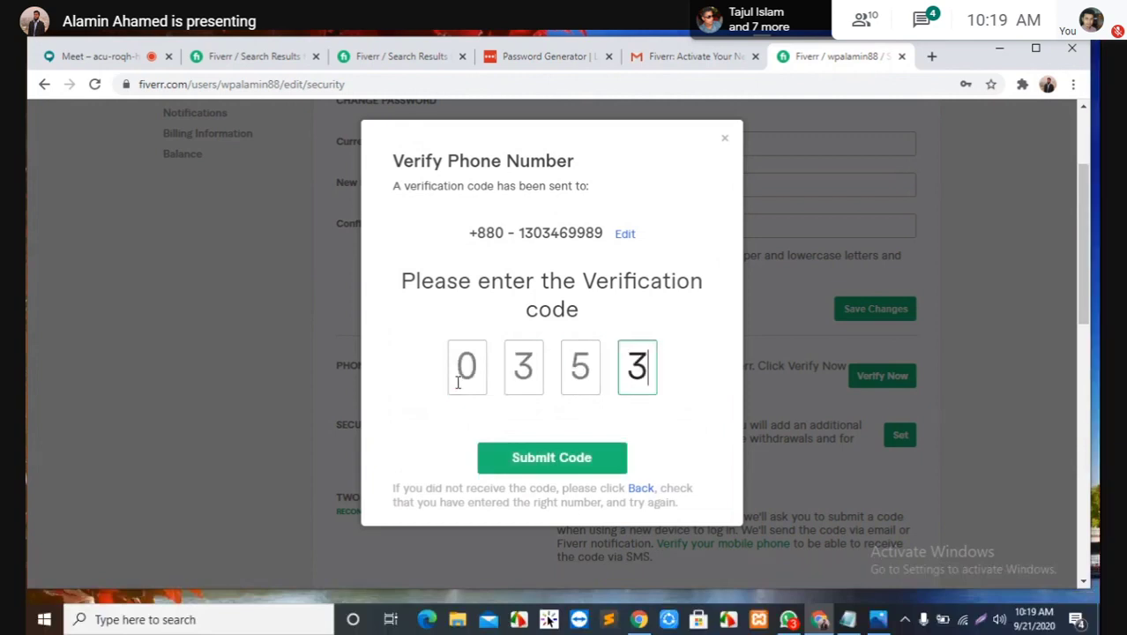
click(528, 461)
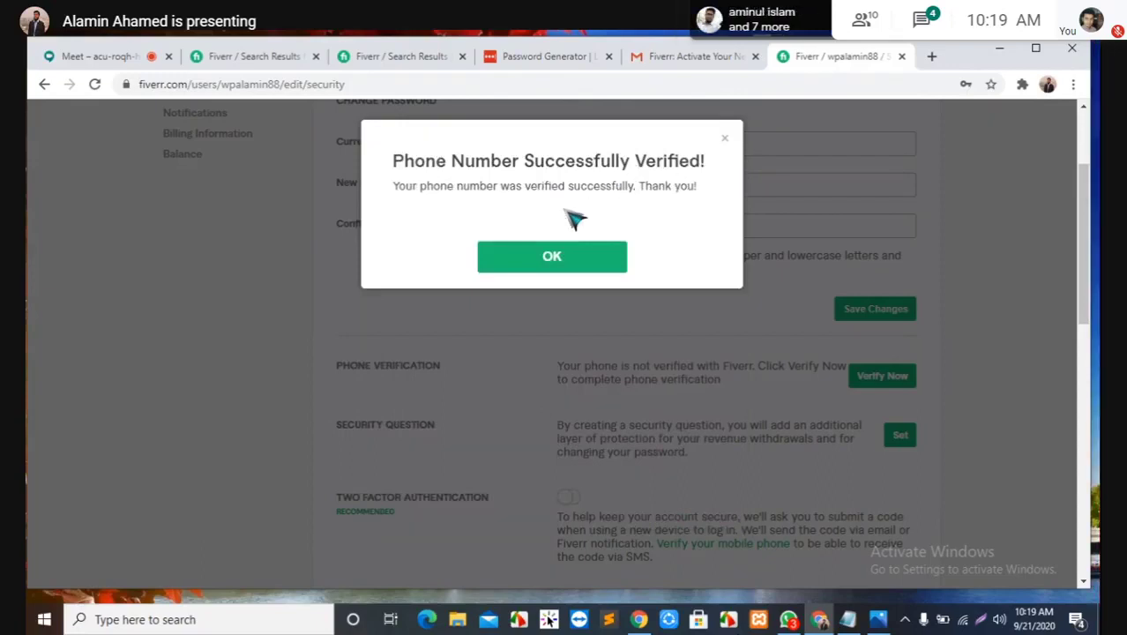
Add the security question 'What was your childhood nickname?' with its answer and finish.
click(541, 256)
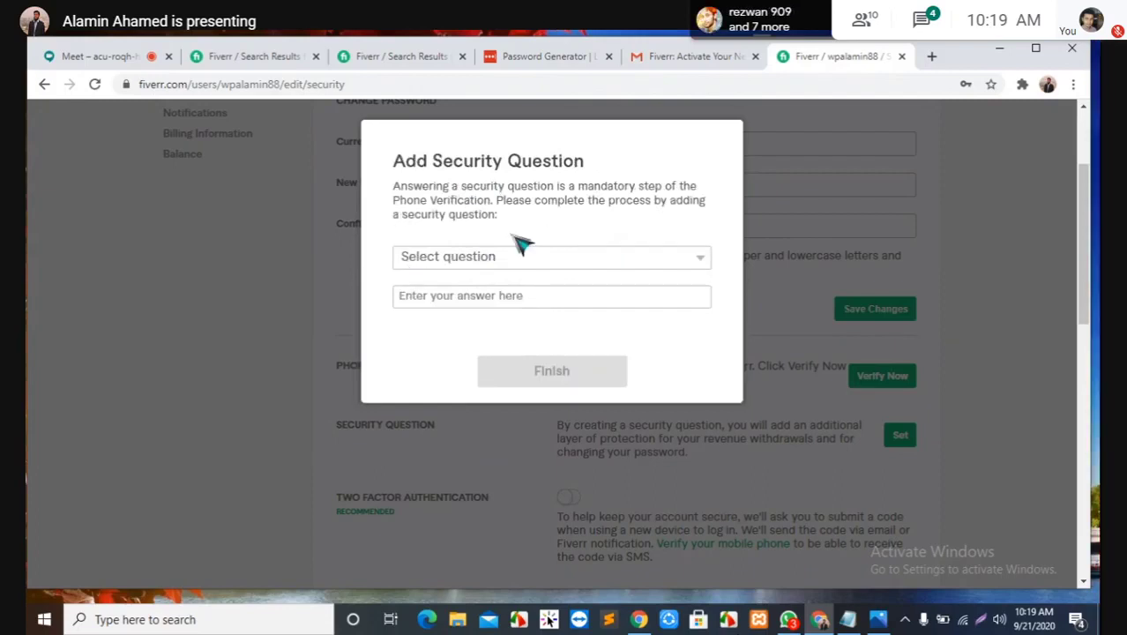
click(95, 56)
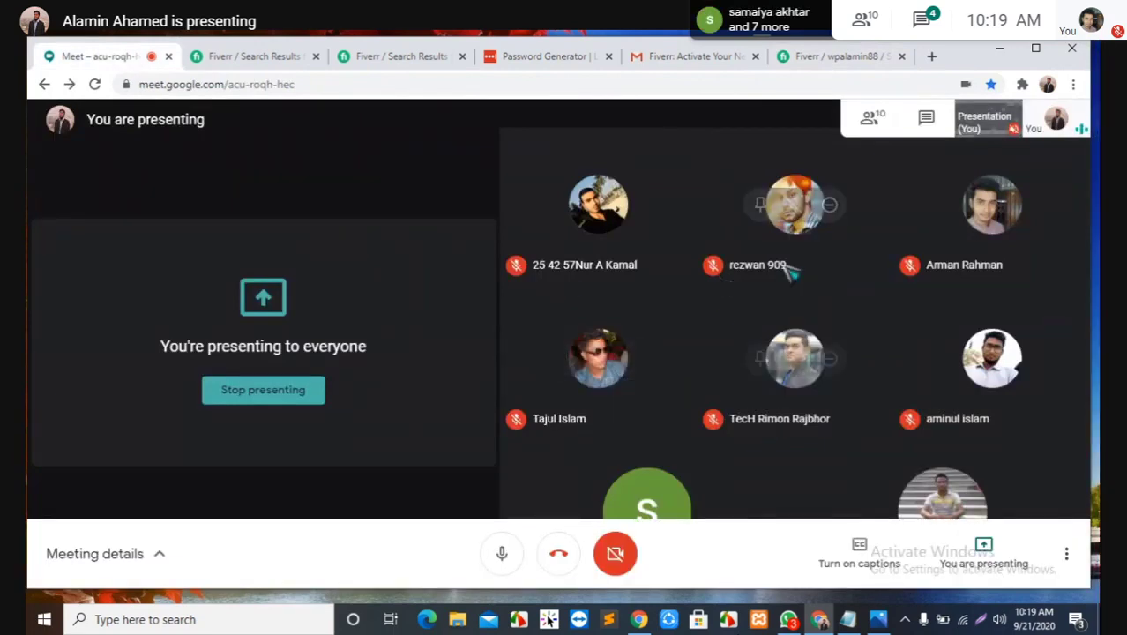
click(820, 58)
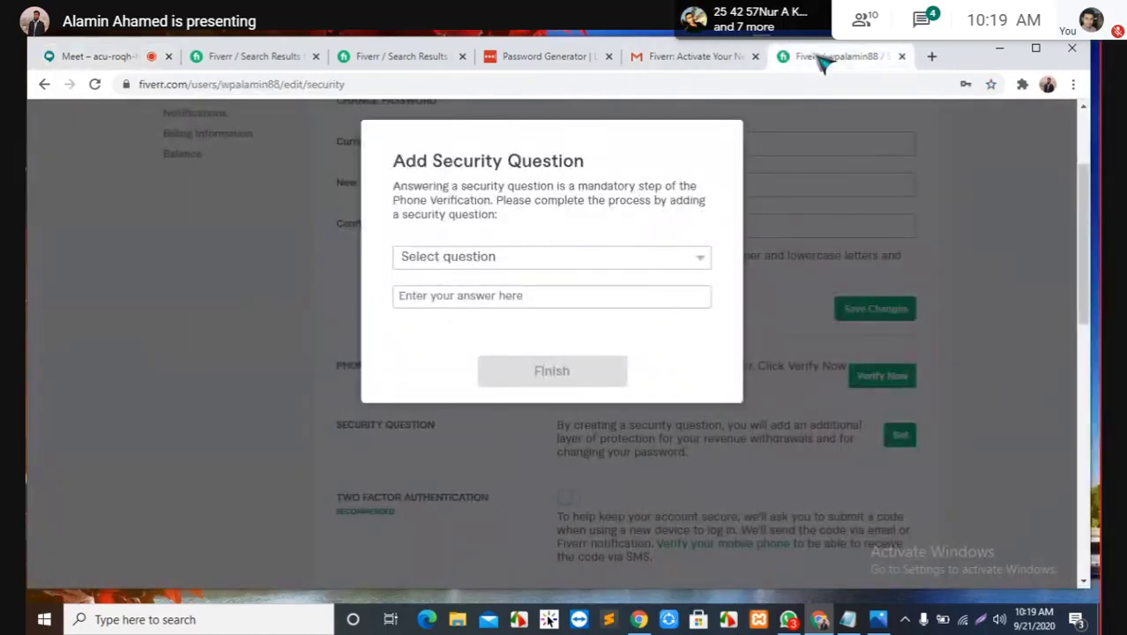
click(441, 256)
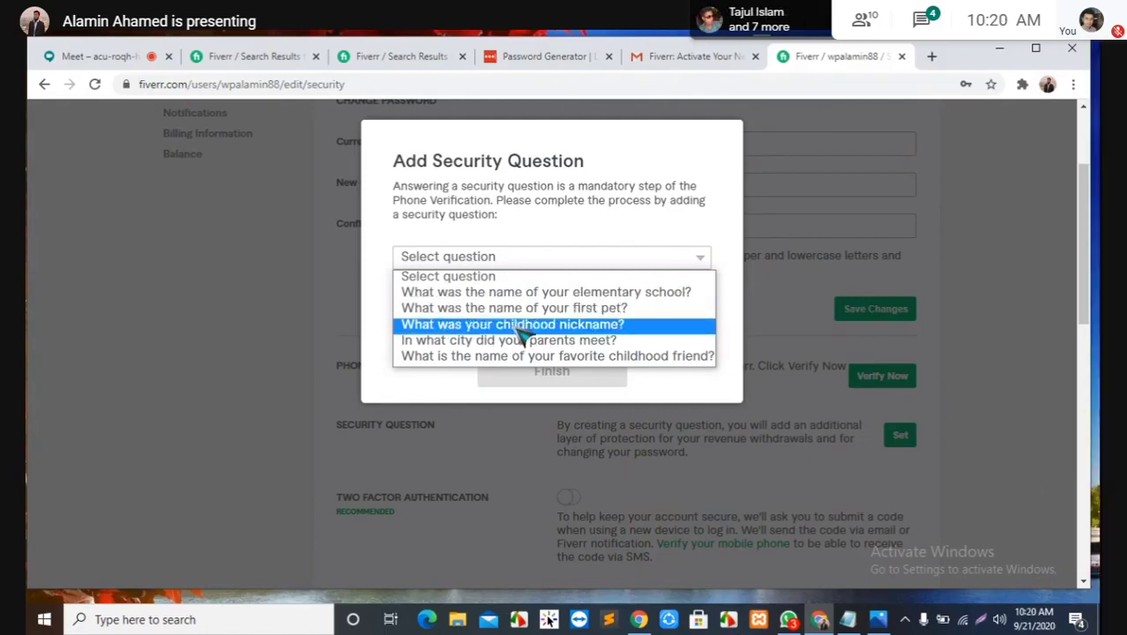
click(544, 326)
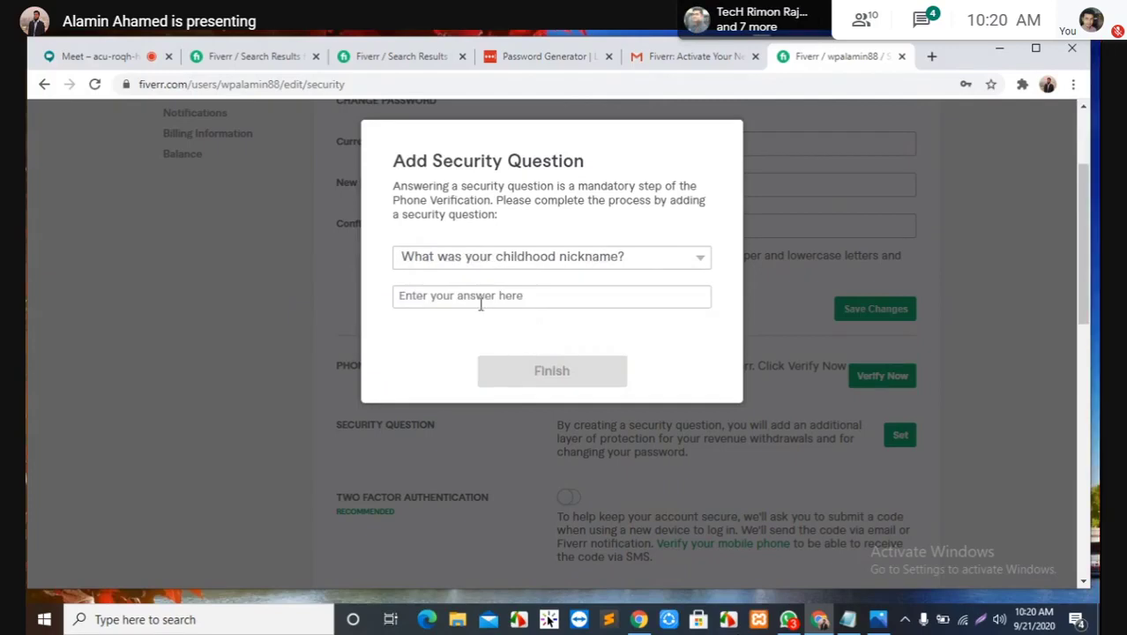
click(455, 299)
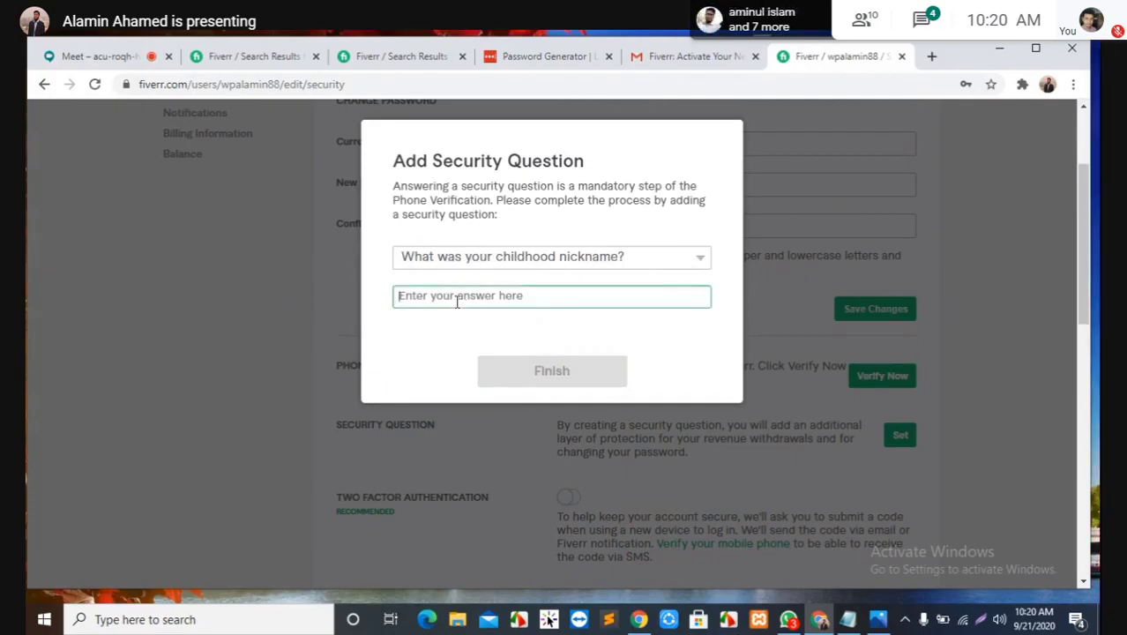
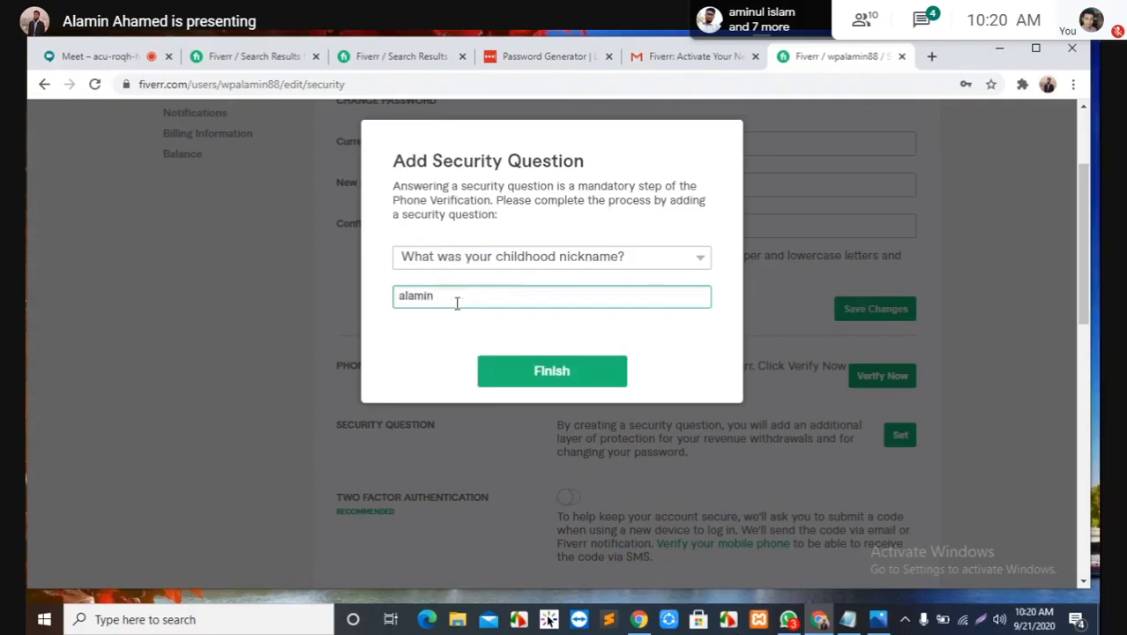
click(566, 388)
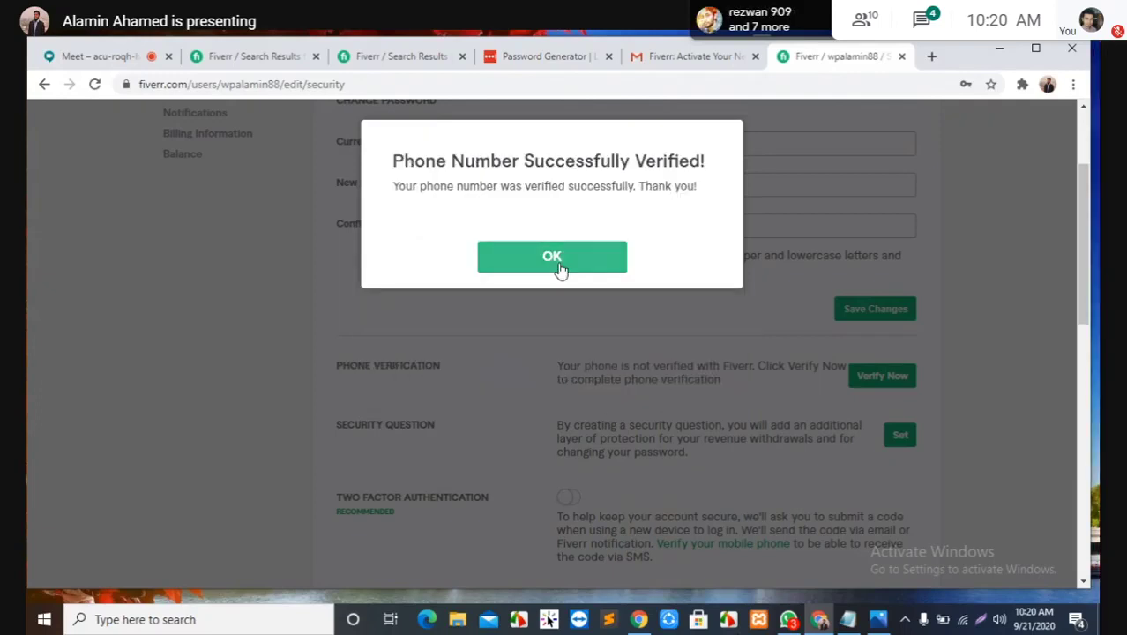
click(564, 270)
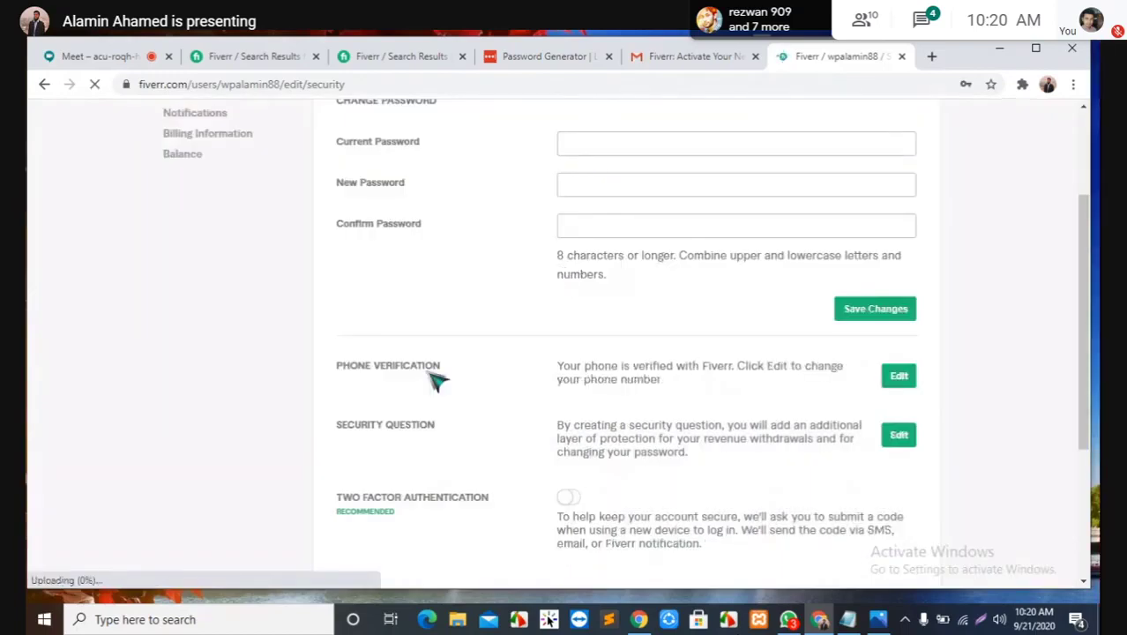
Review the Security settings: phone verified, security question set, two-factor authentication off.
scroll(433, 393, down, 1)
scroll(589, 374, down, 1)
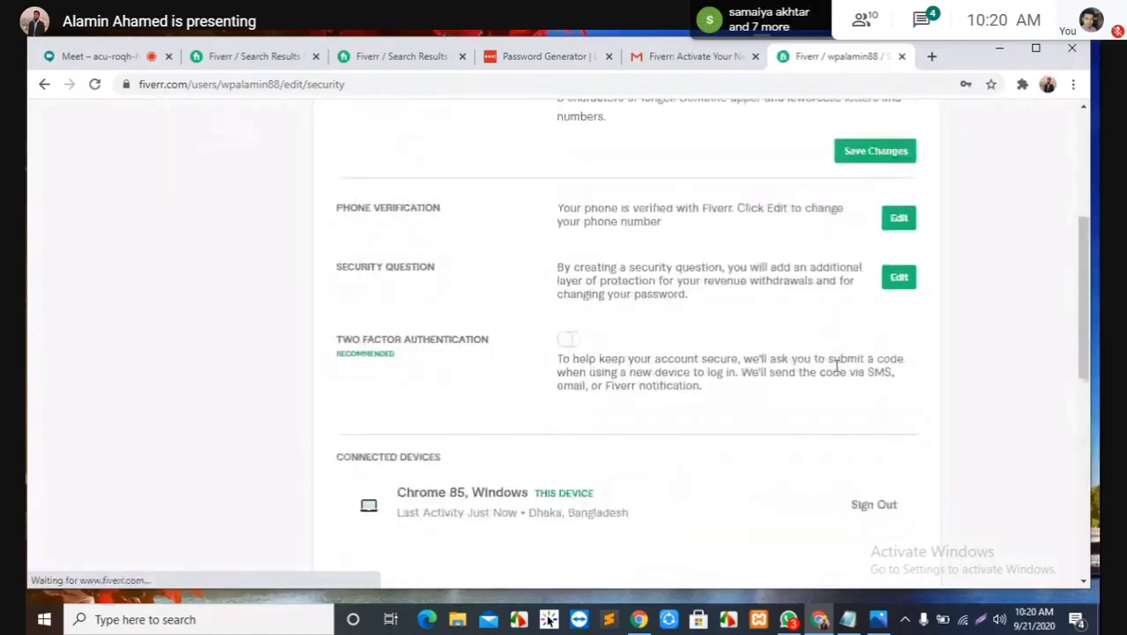
scroll(410, 369, down, 2)
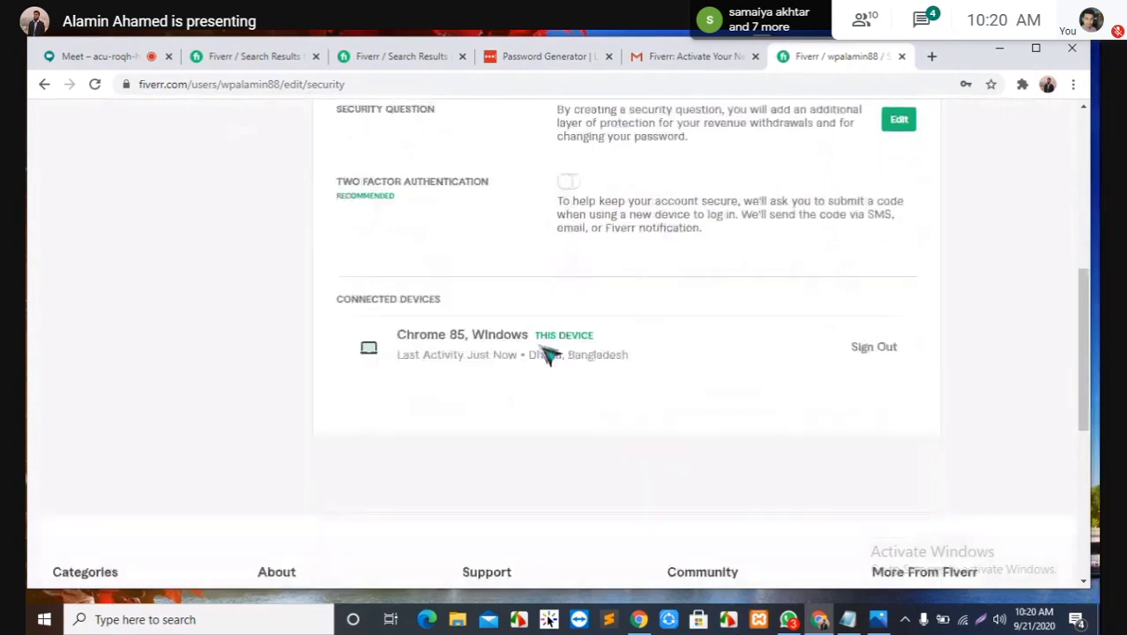
scroll(807, 353, down, 1)
scroll(803, 335, up, 8)
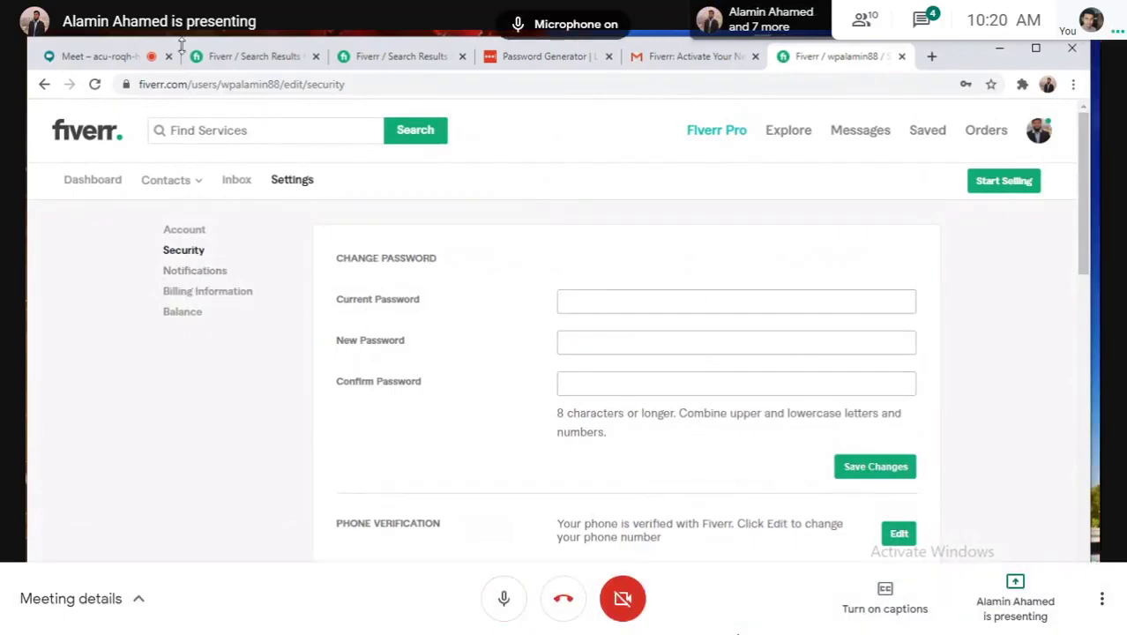
click(105, 57)
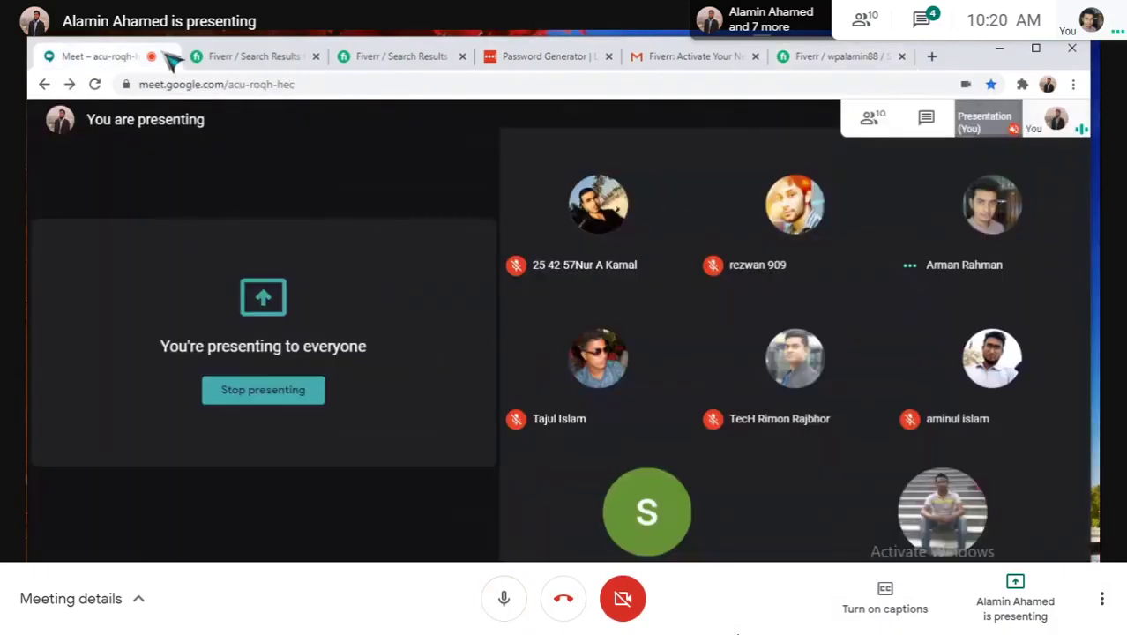
click(803, 57)
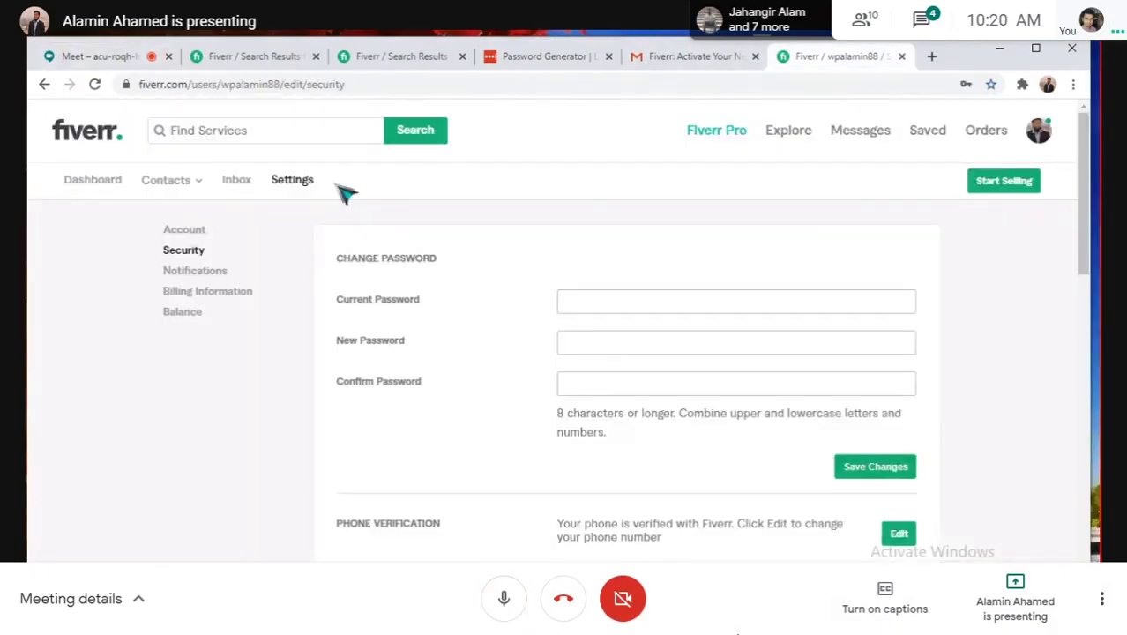
click(724, 302)
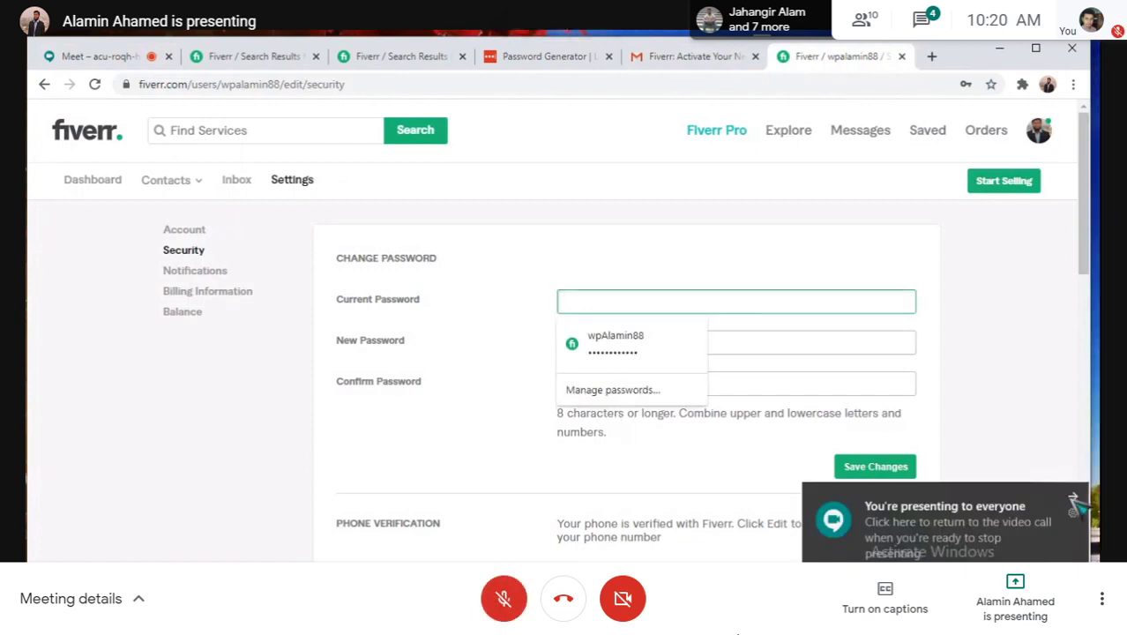
scroll(750, 433, down, 1)
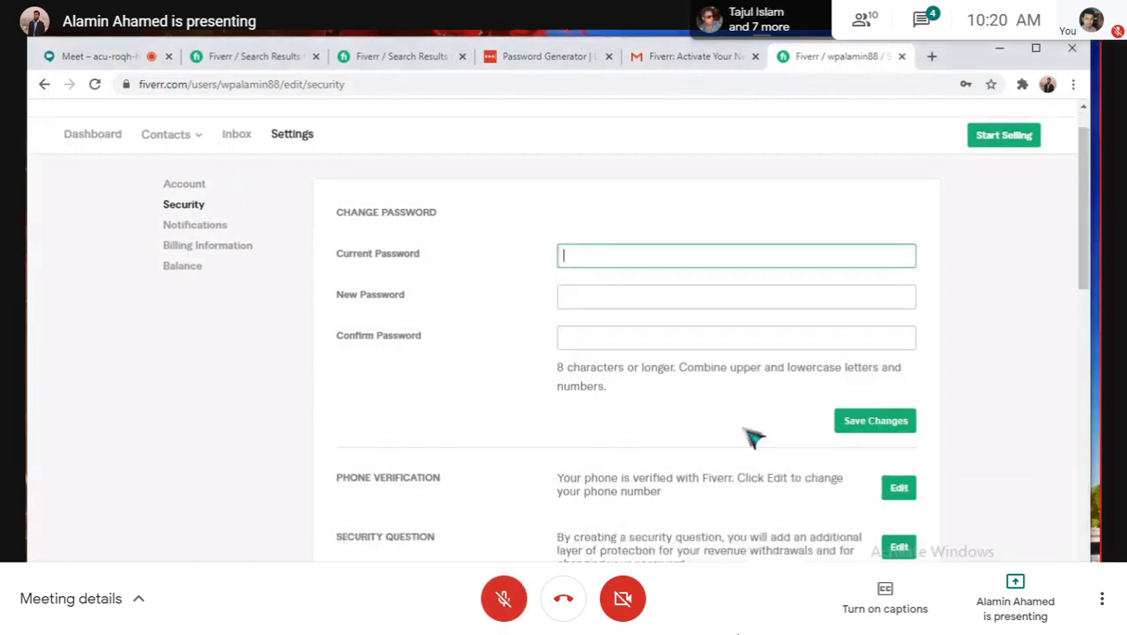
scroll(754, 436, down, 2)
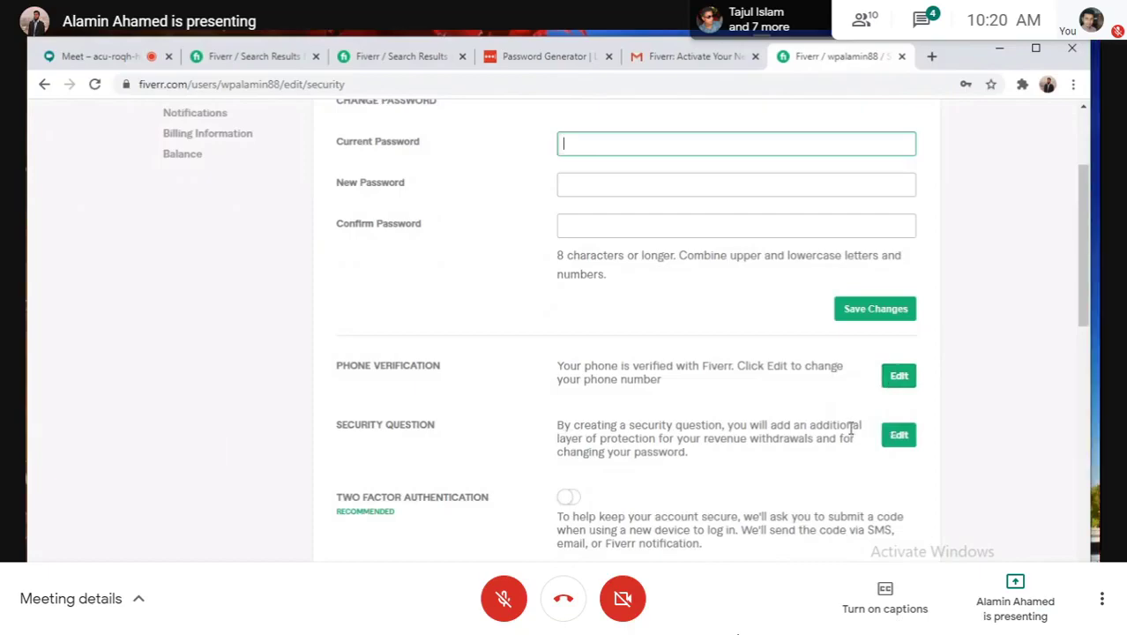
scroll(869, 423, up, 3)
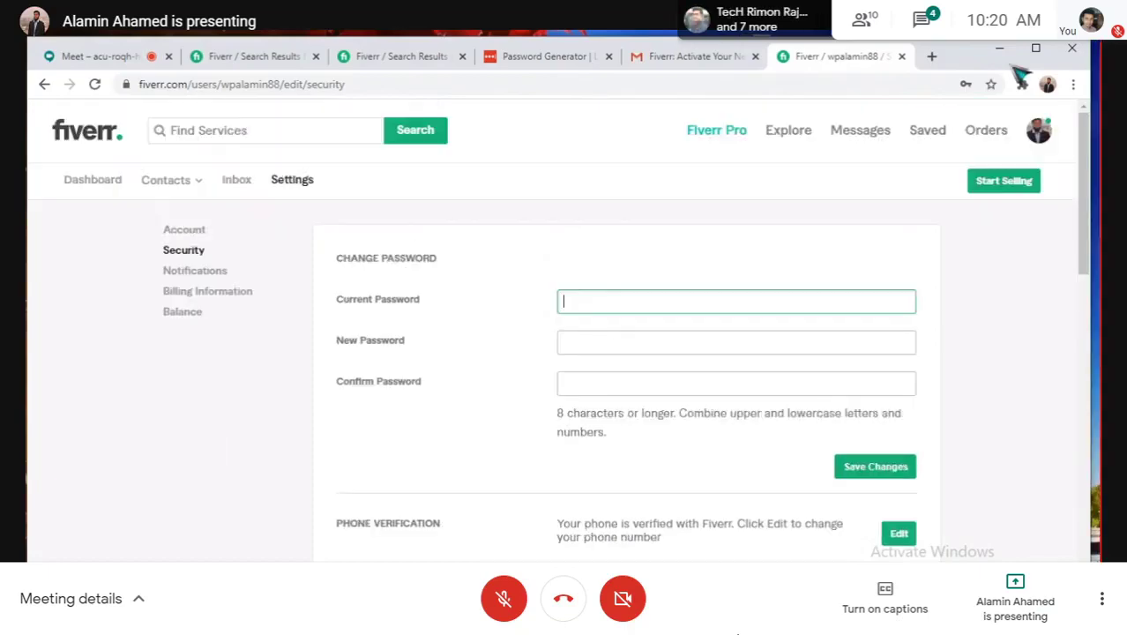
Open fiverr info.txt and add a second line recording the security-question answer.
click(999, 48)
double_click(664, 194)
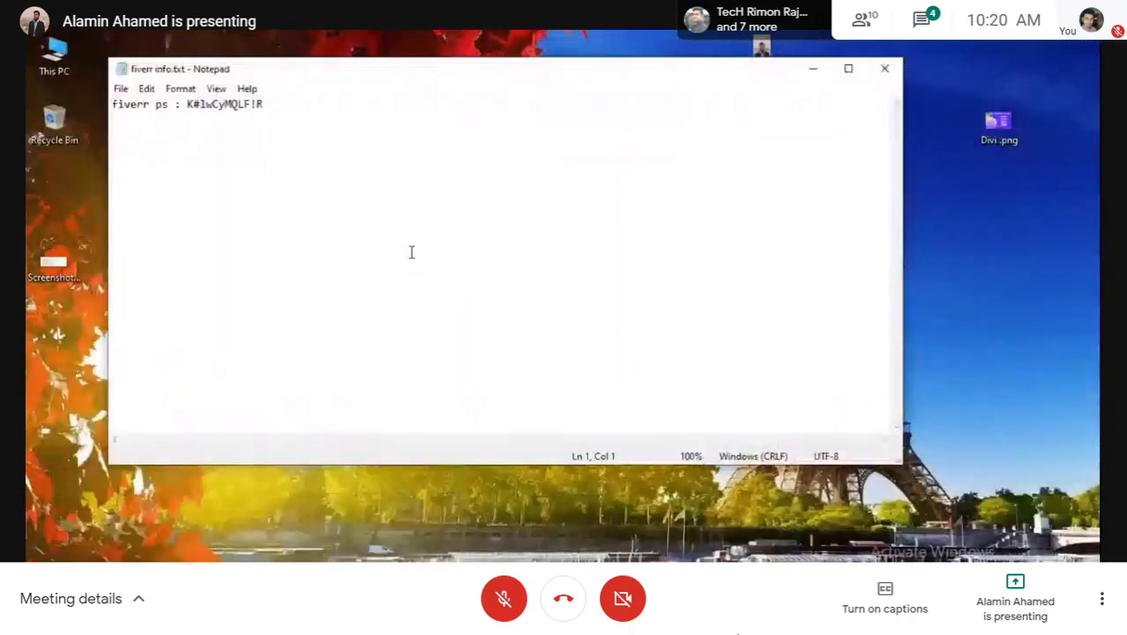
click(308, 108)
key(Return)
text(s)
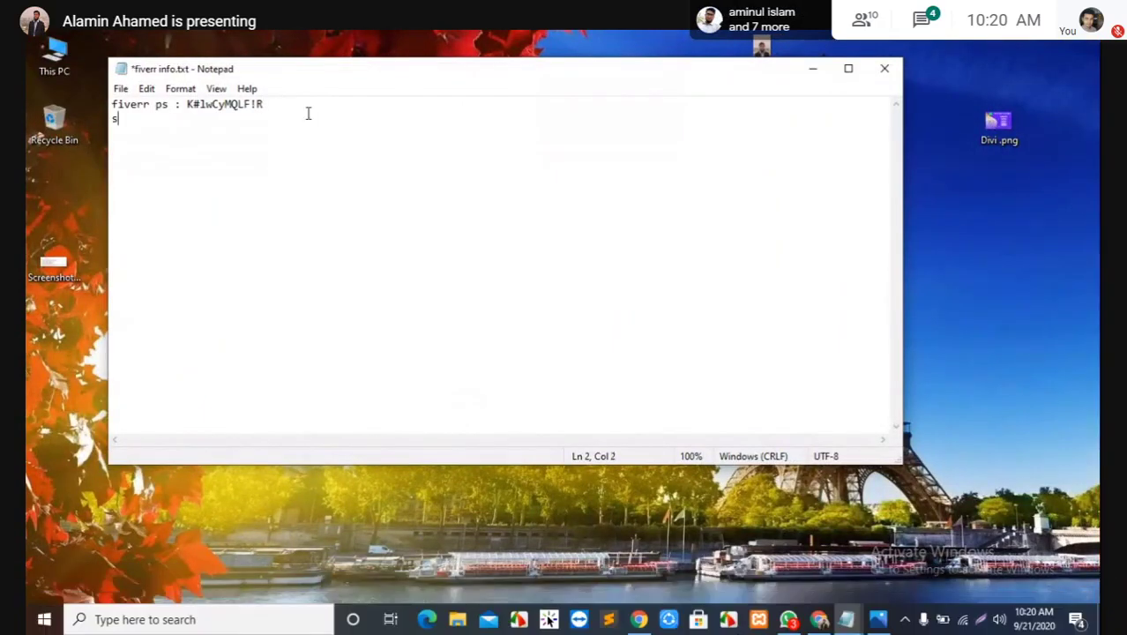
text(q)
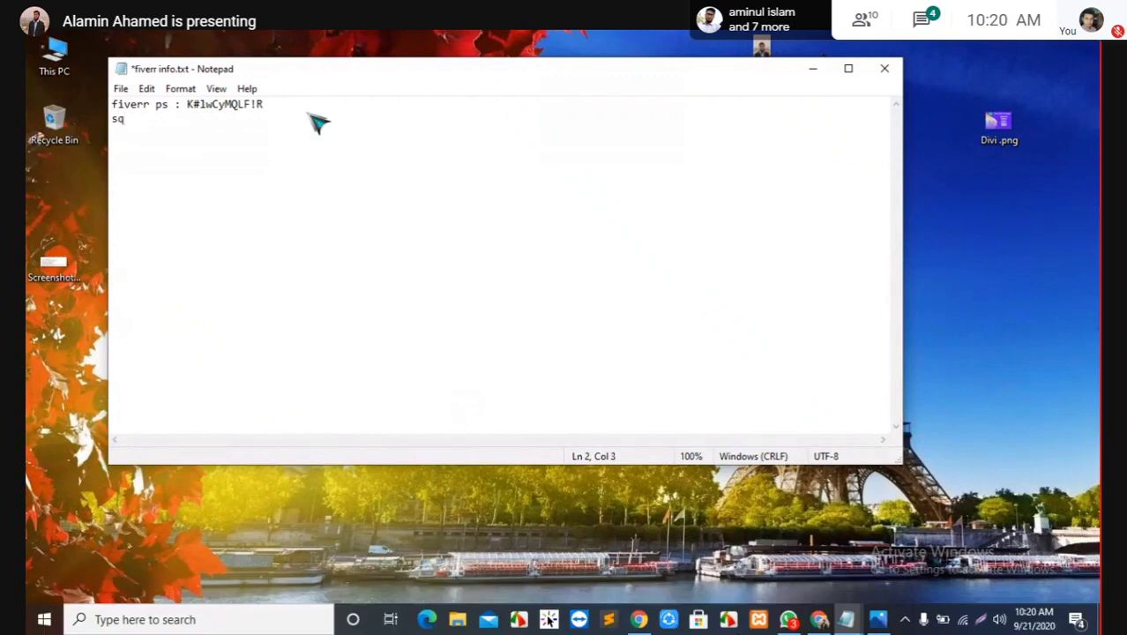
text(: )
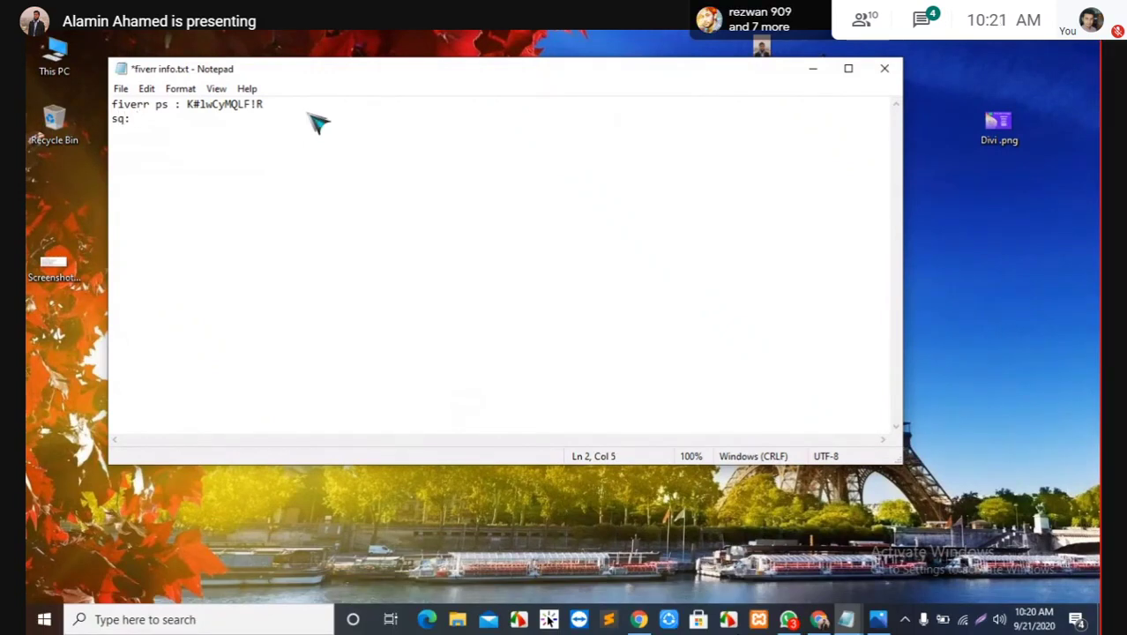
Save the notes file, close Notepad and bring back the Fiverr window.
right_click(322, 175)
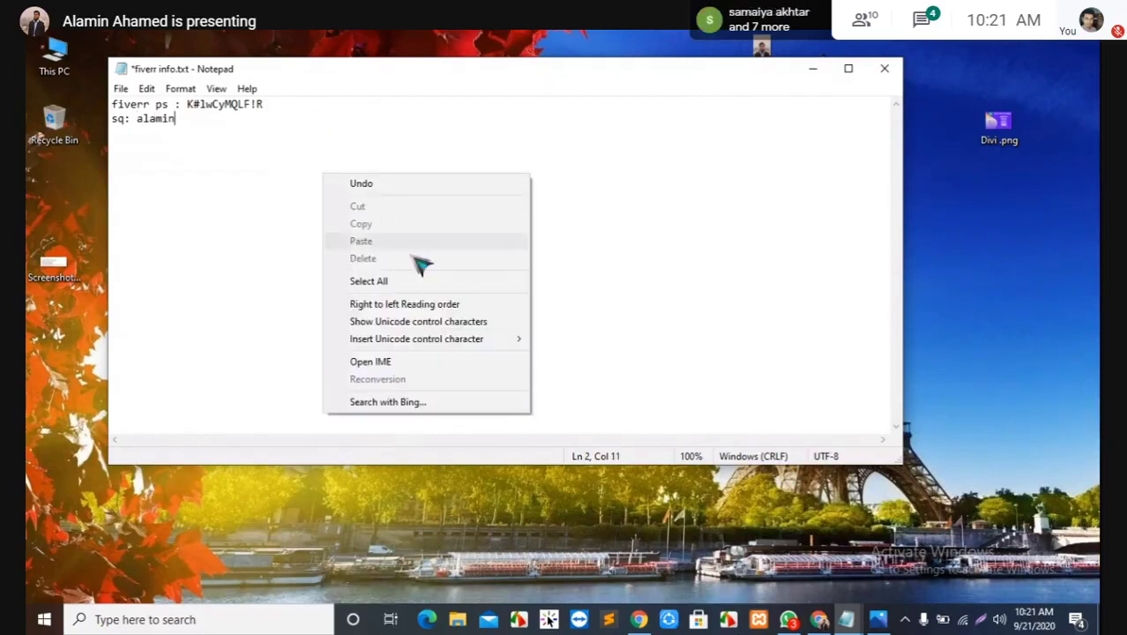
click(121, 88)
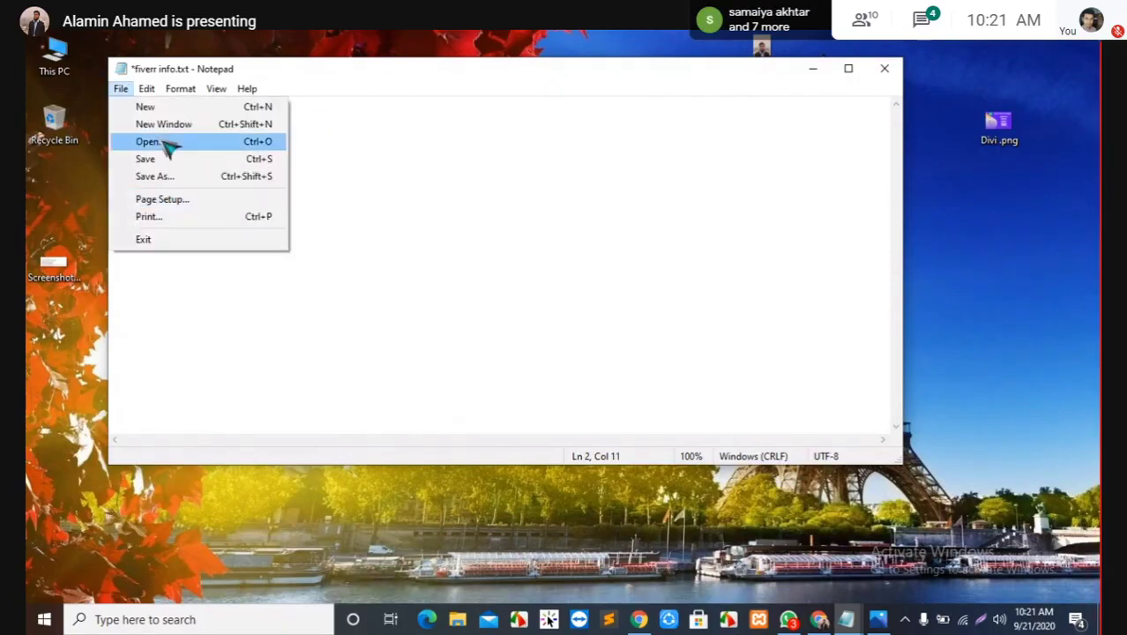
click(145, 159)
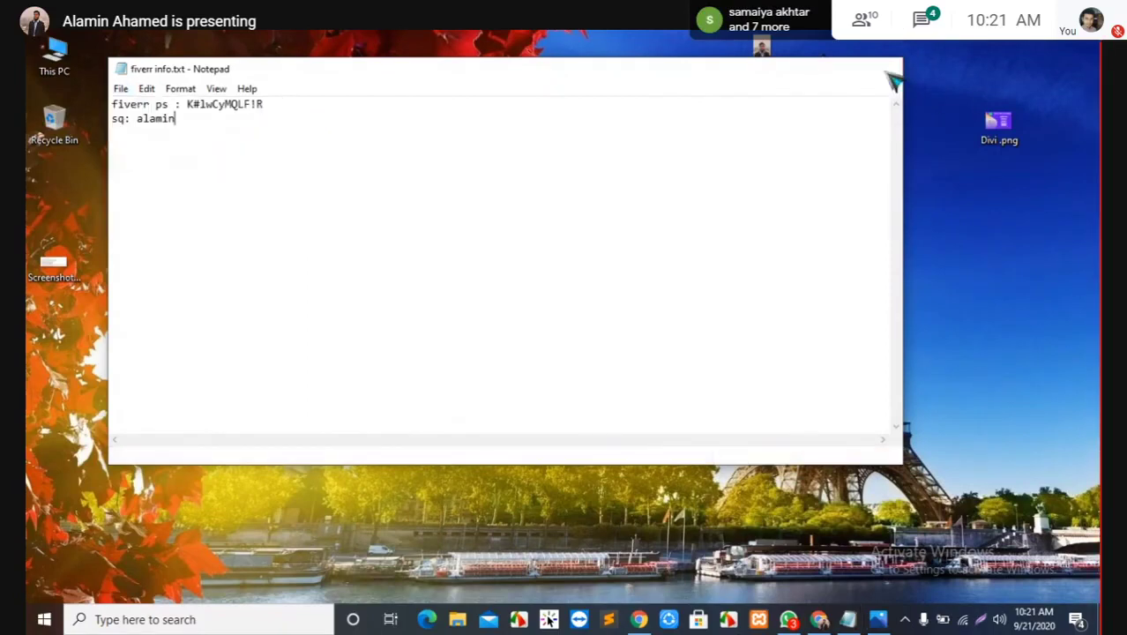
click(884, 68)
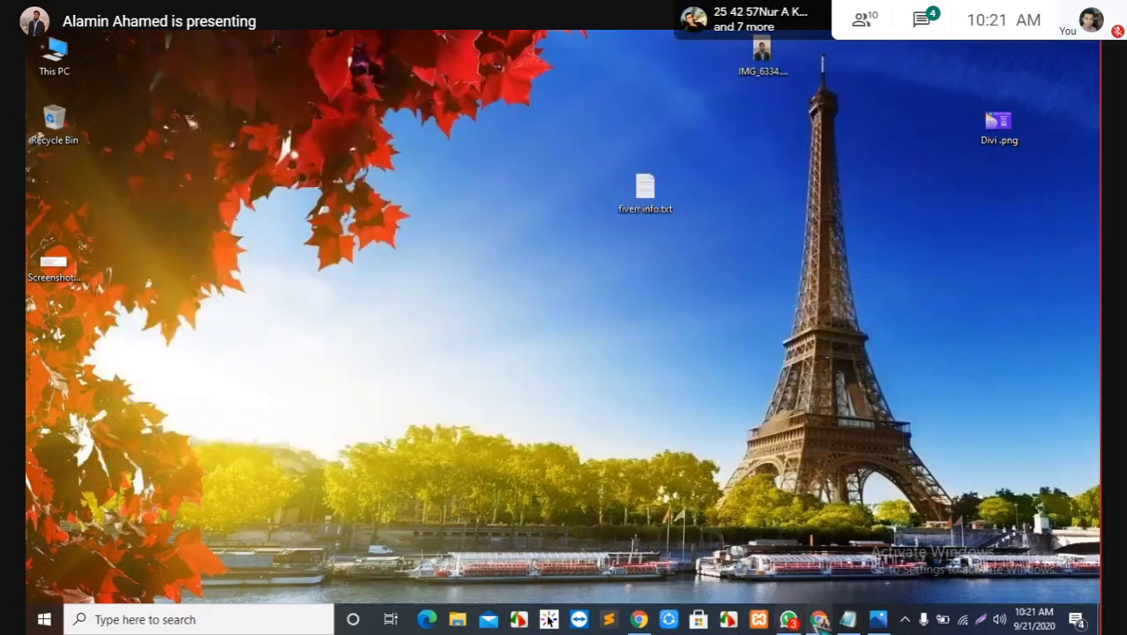
click(819, 619)
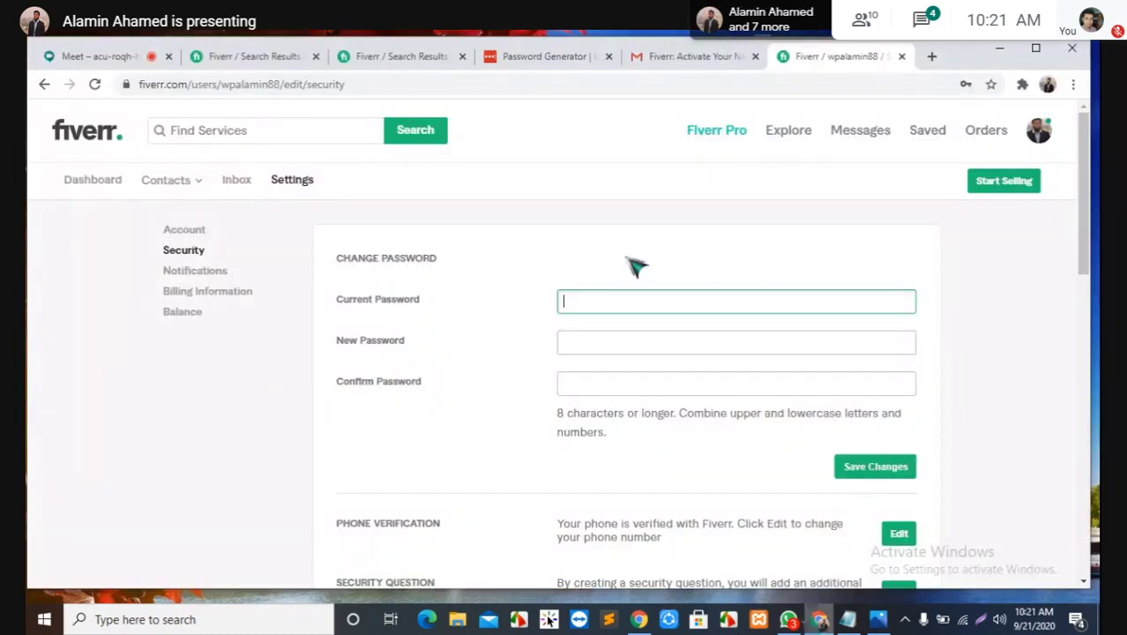
Toggle the Meet microphone on and off with Ctrl+D, then scroll to two-factor authentication.
key(ctrl+d)
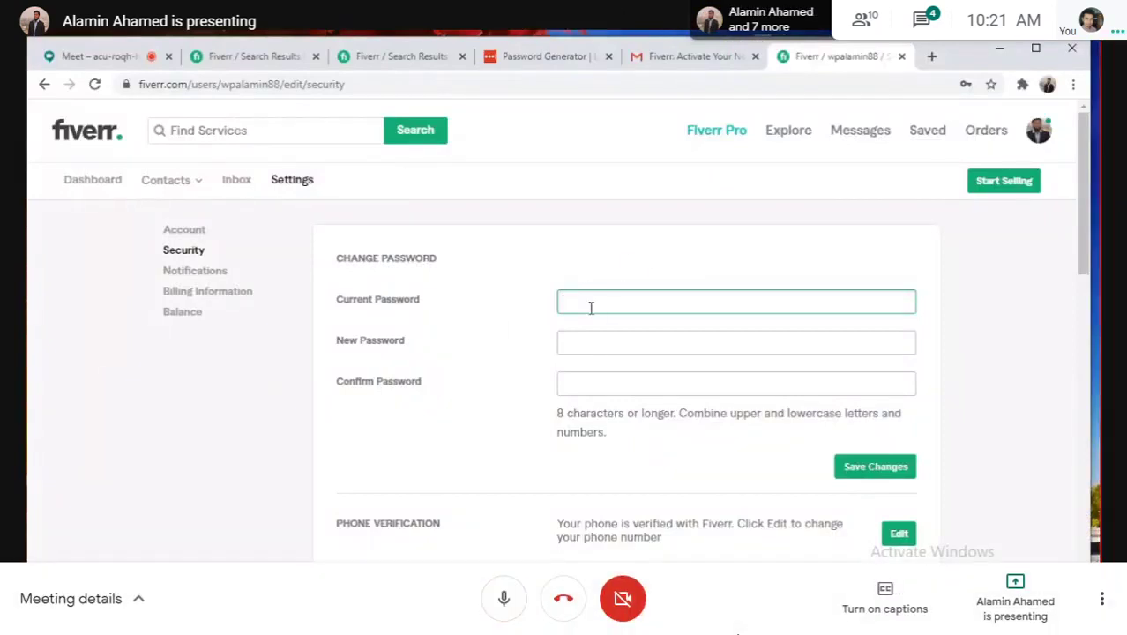
key(ctrl+d)
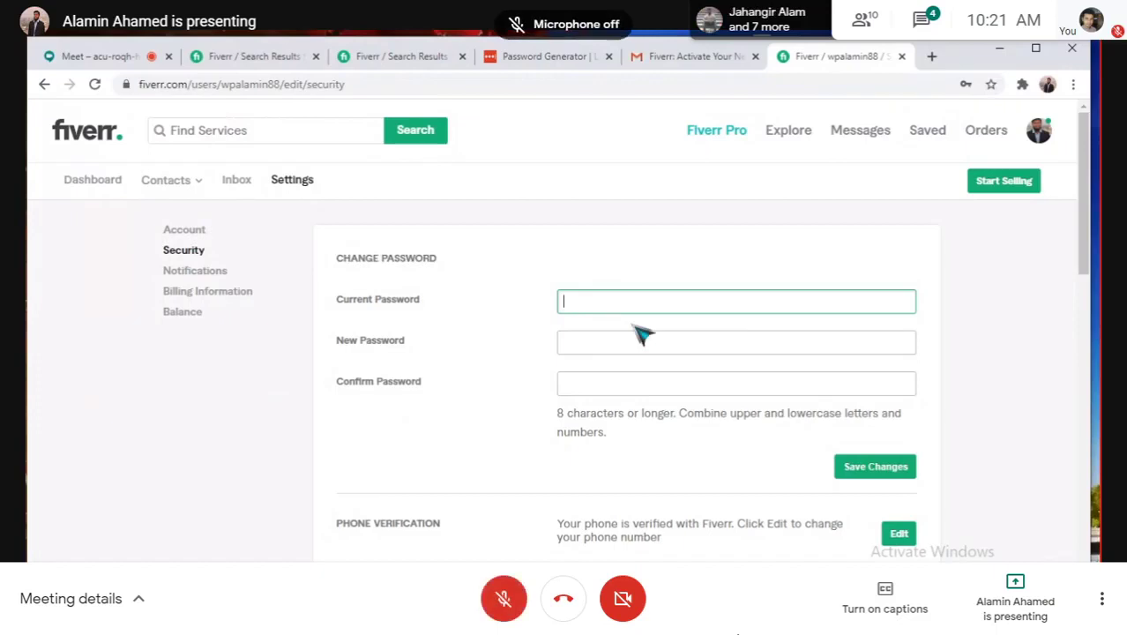
scroll(644, 334, down, 3)
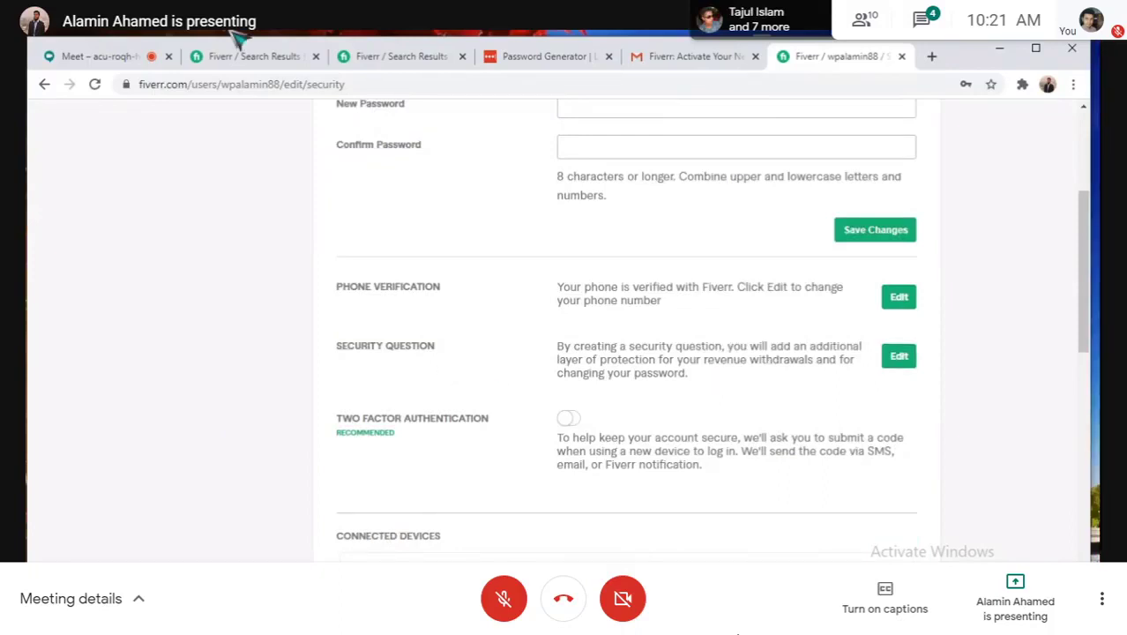
click(112, 58)
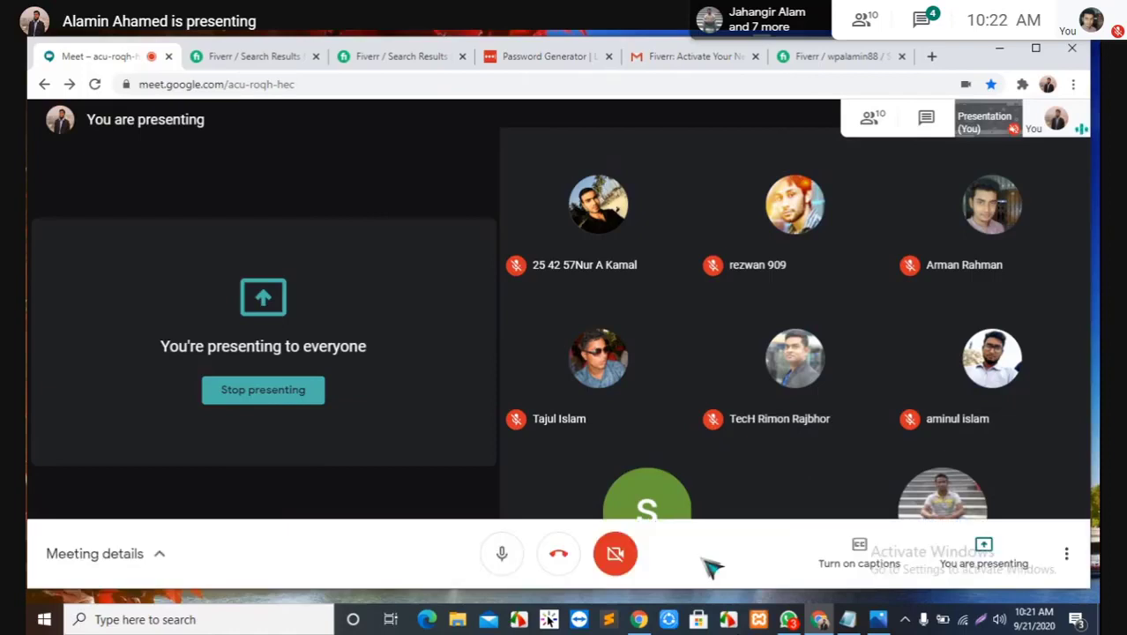
key(ctrl+d)
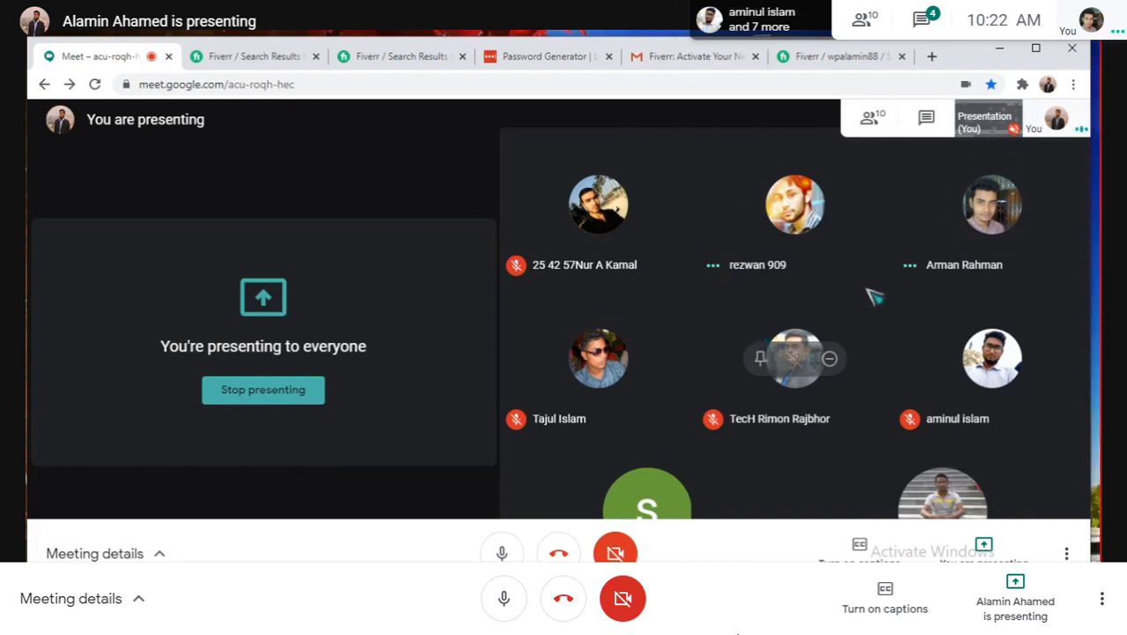
key(ctrl+d)
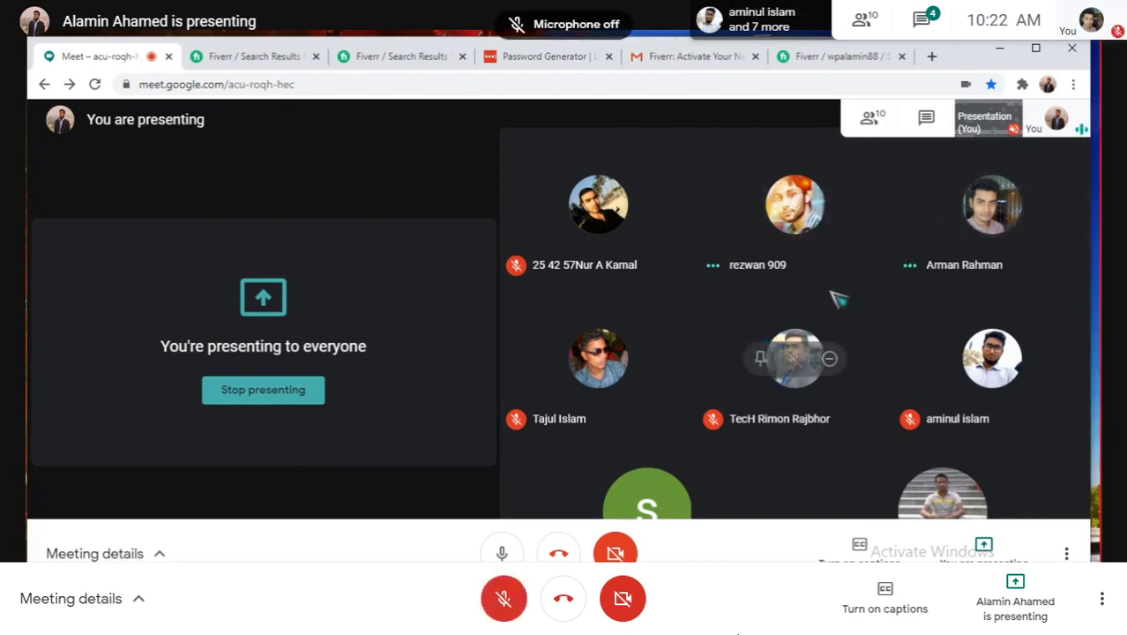
click(844, 58)
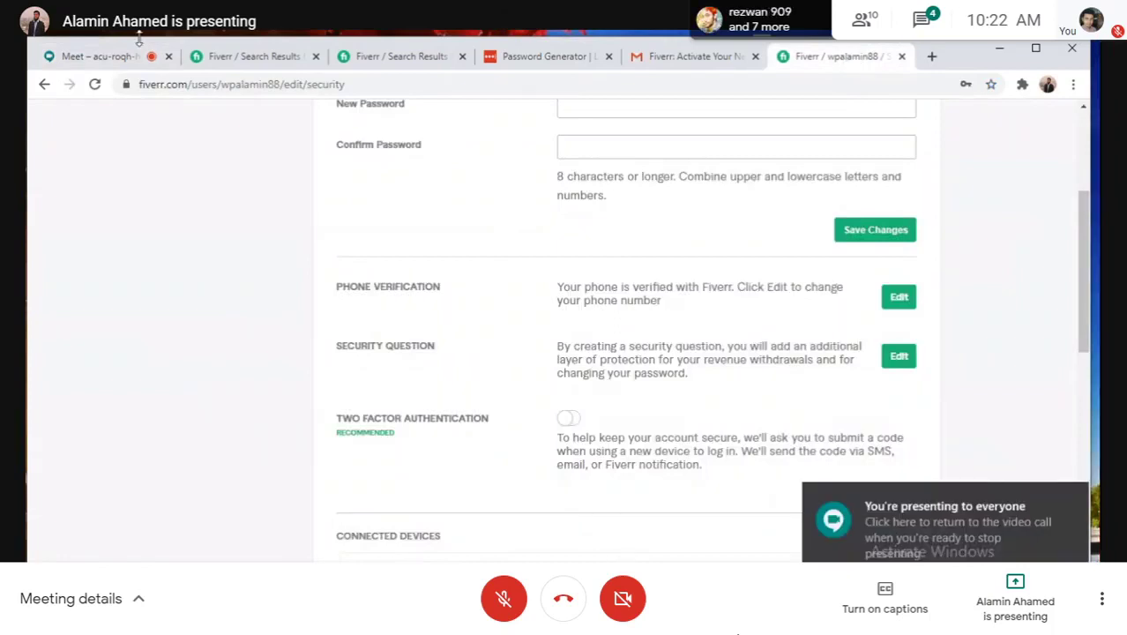
click(97, 56)
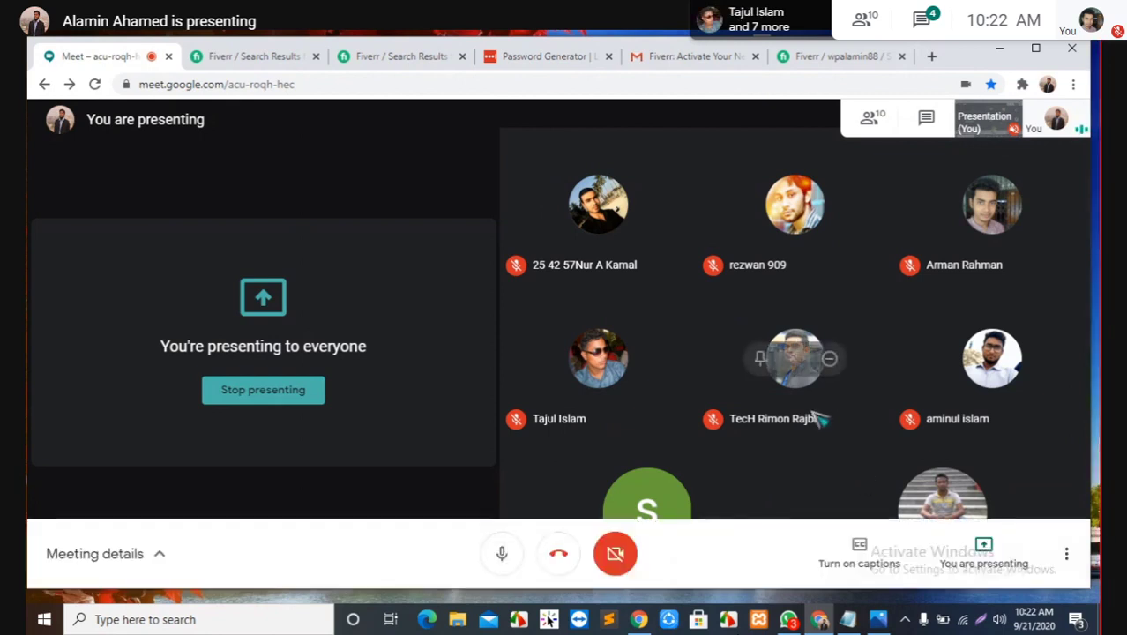
click(820, 60)
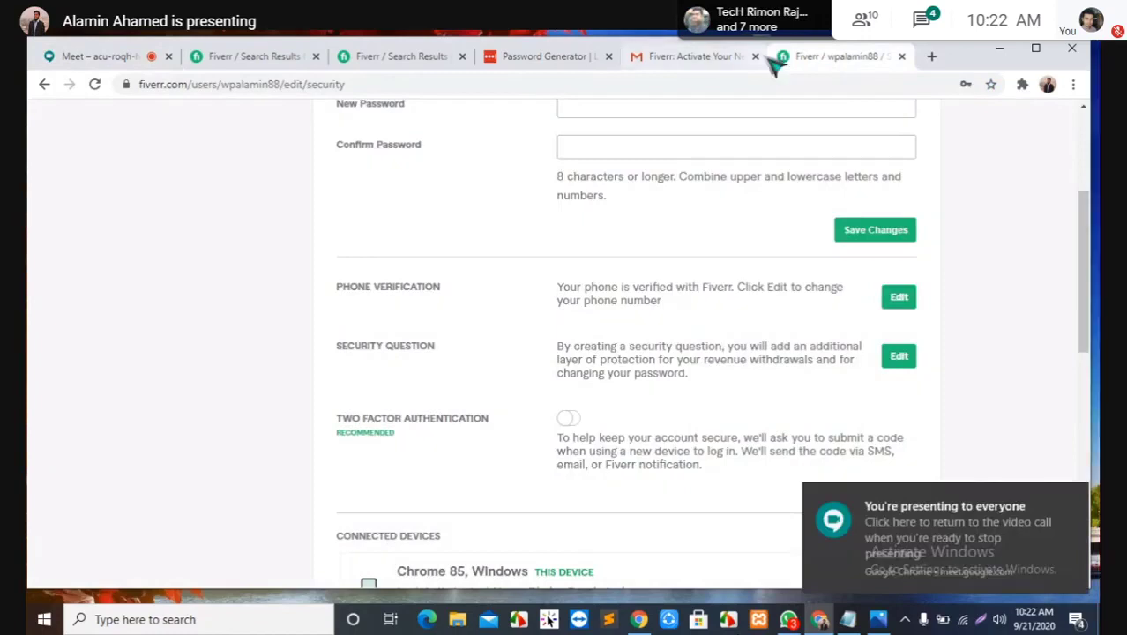
click(95, 56)
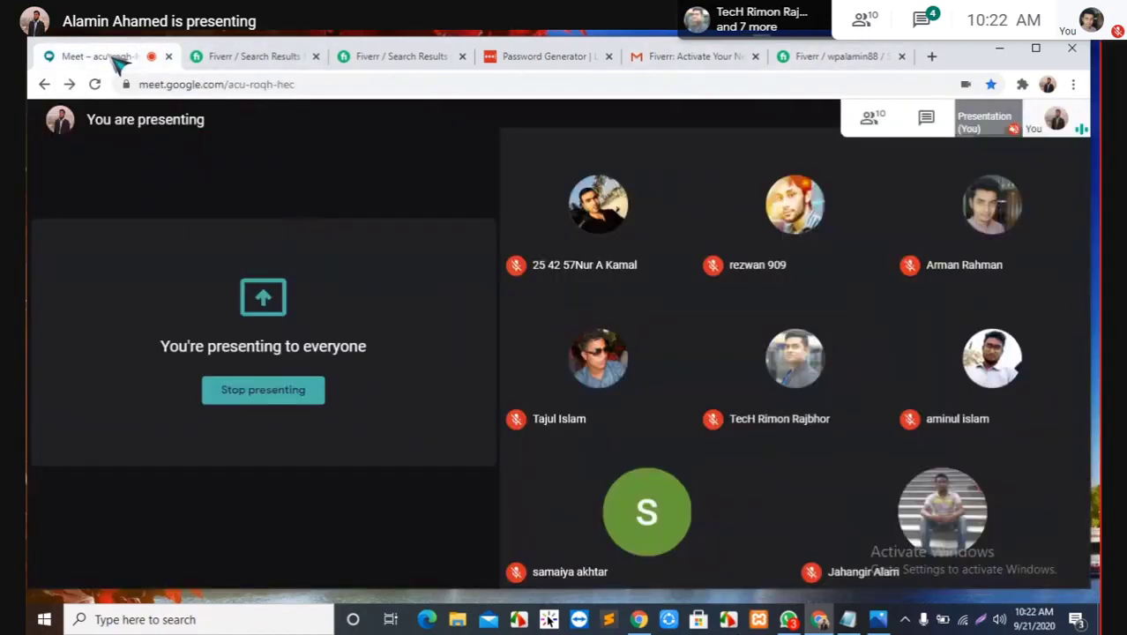
click(809, 59)
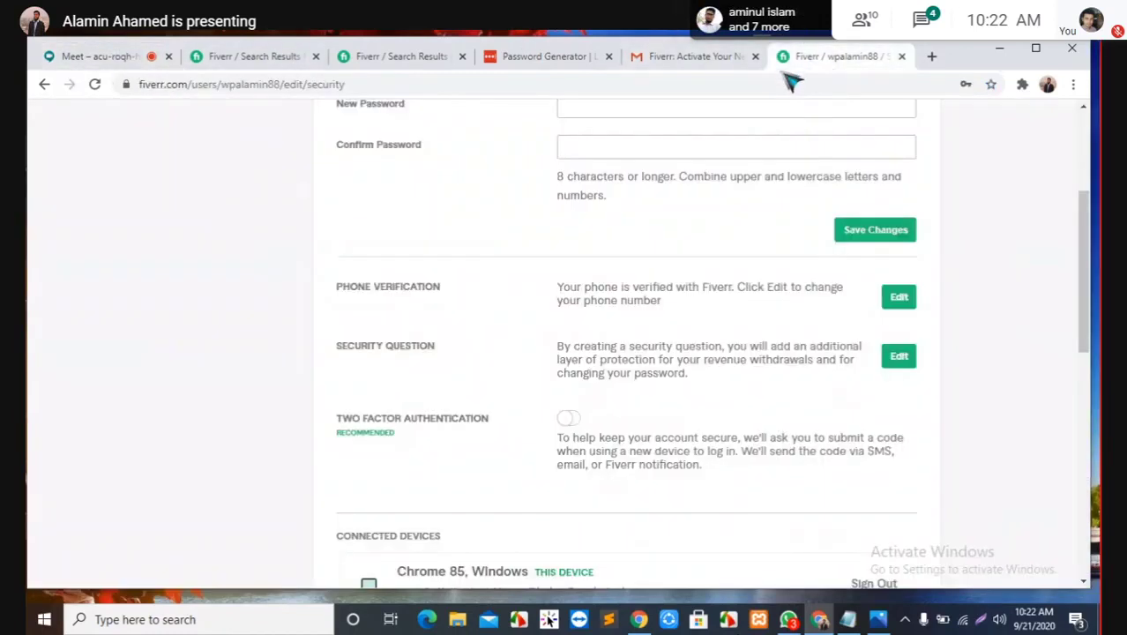
scroll(181, 249, up, 3)
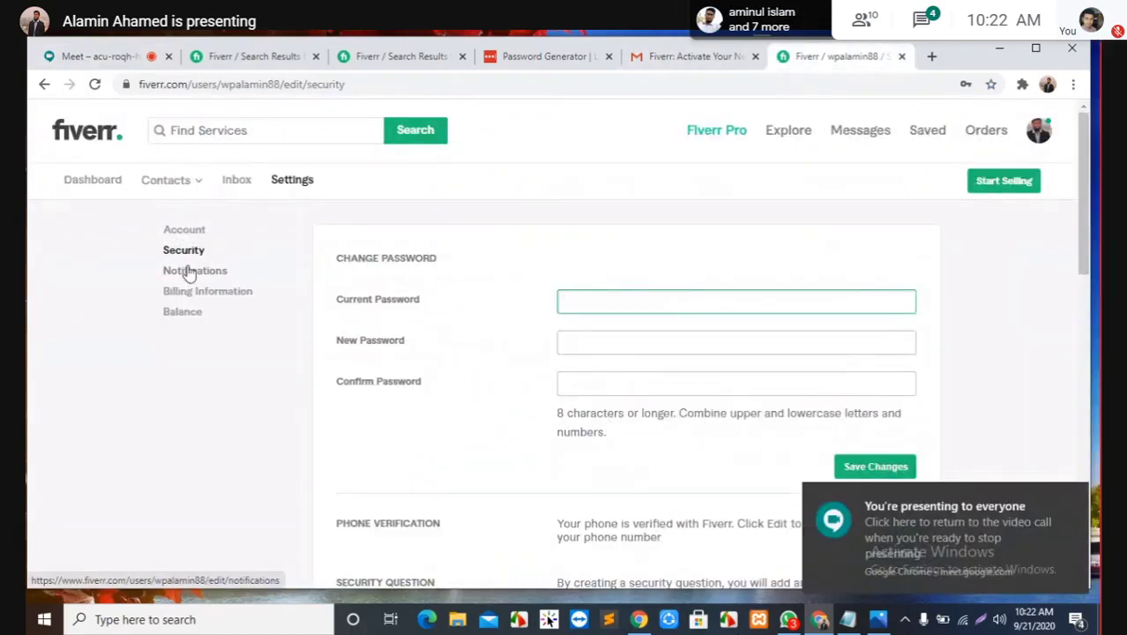
Open Notifications settings, toggle notification sound off and back on, and save the changes.
click(173, 277)
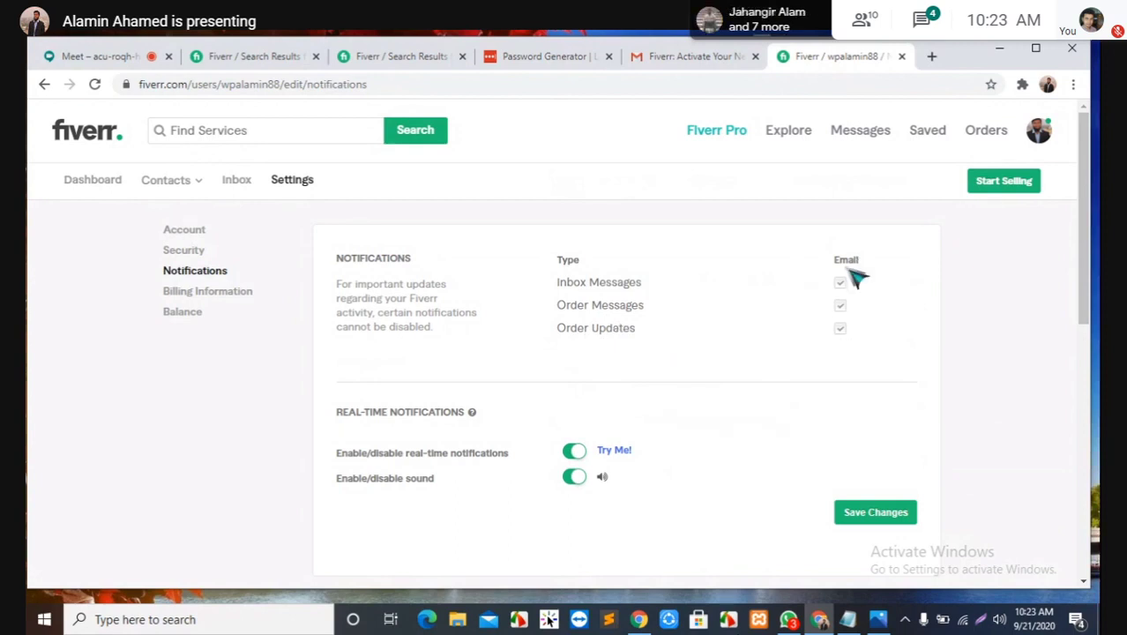
scroll(748, 450, down, 1)
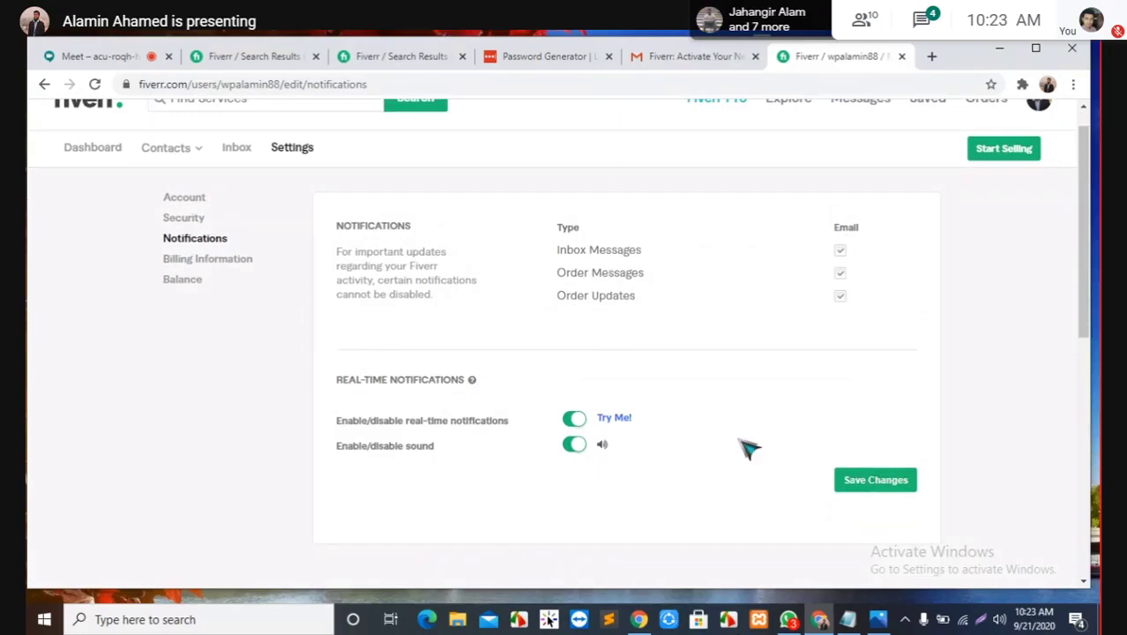
scroll(748, 450, down, 1)
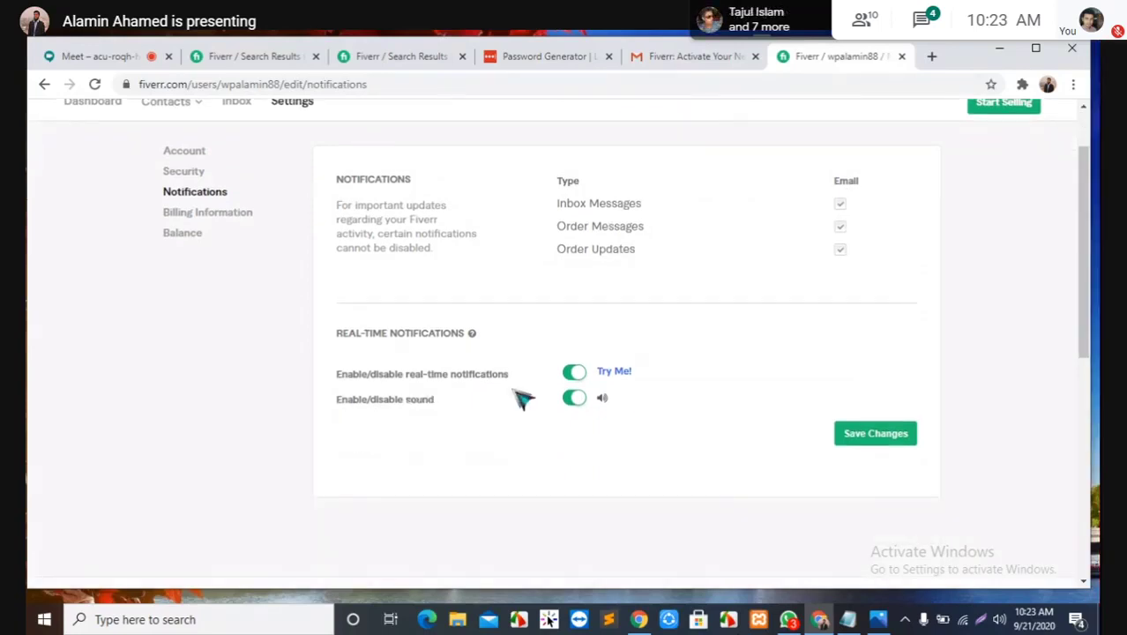
click(570, 402)
click(572, 401)
click(573, 401)
click(572, 401)
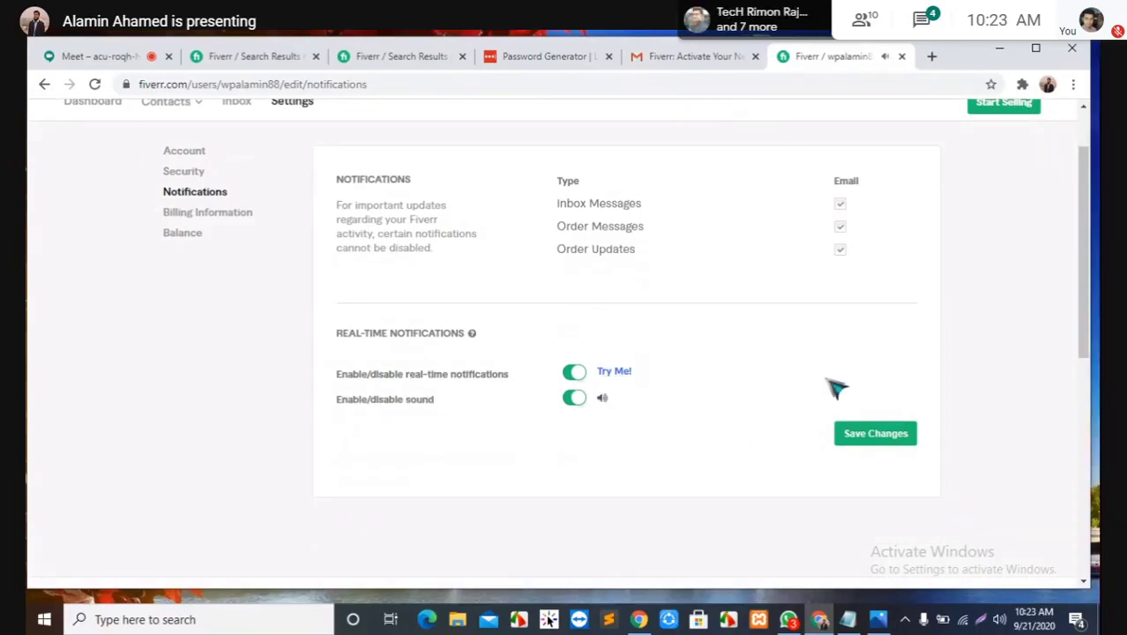
click(869, 439)
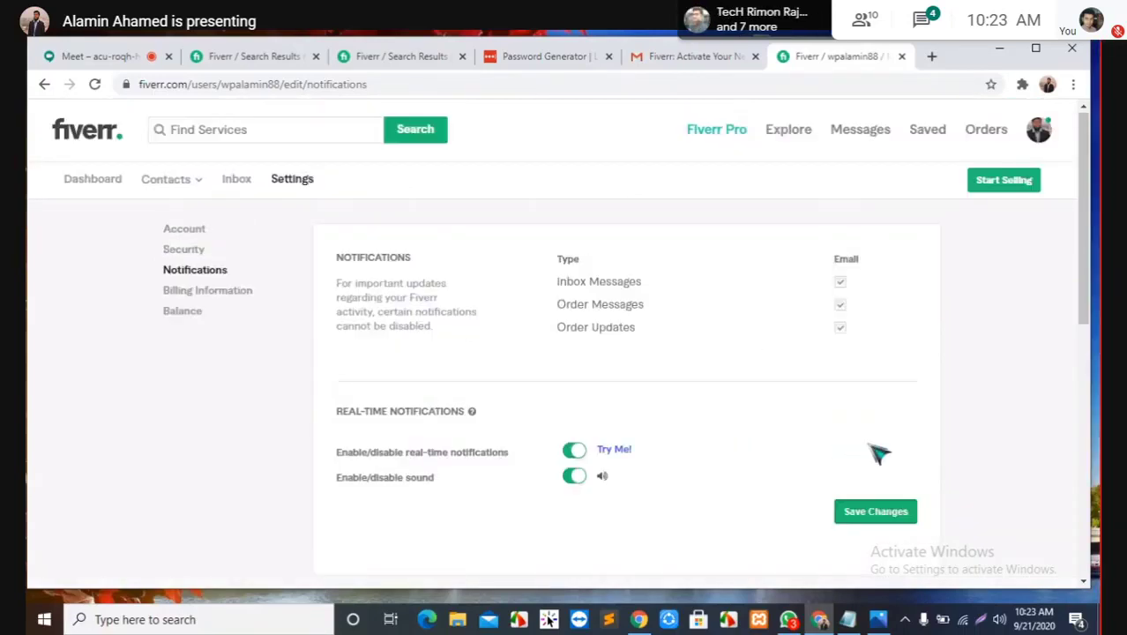
Review Billing Information (country Bangladesh, empty fields), then open the Balance settings page.
click(181, 297)
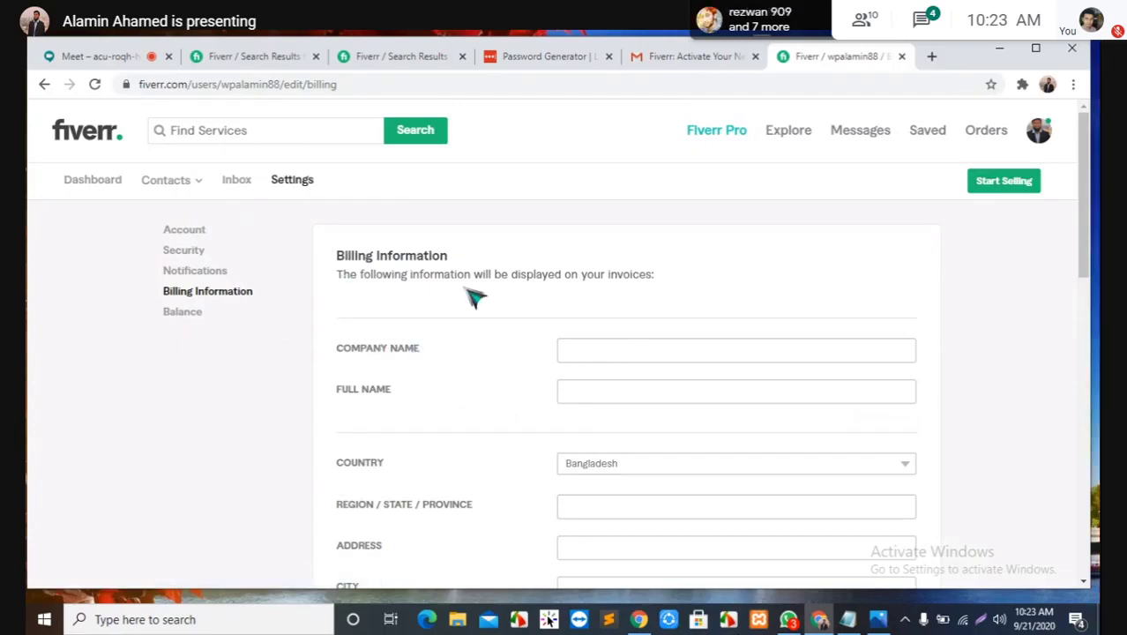
scroll(375, 380, down, 1)
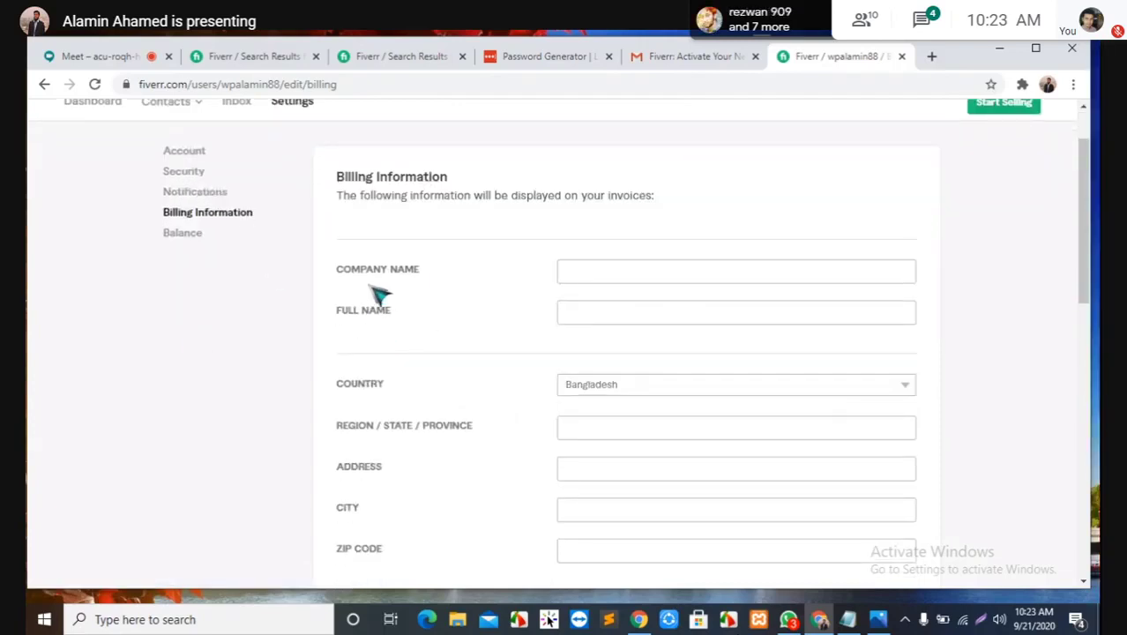
scroll(486, 284, down, 1)
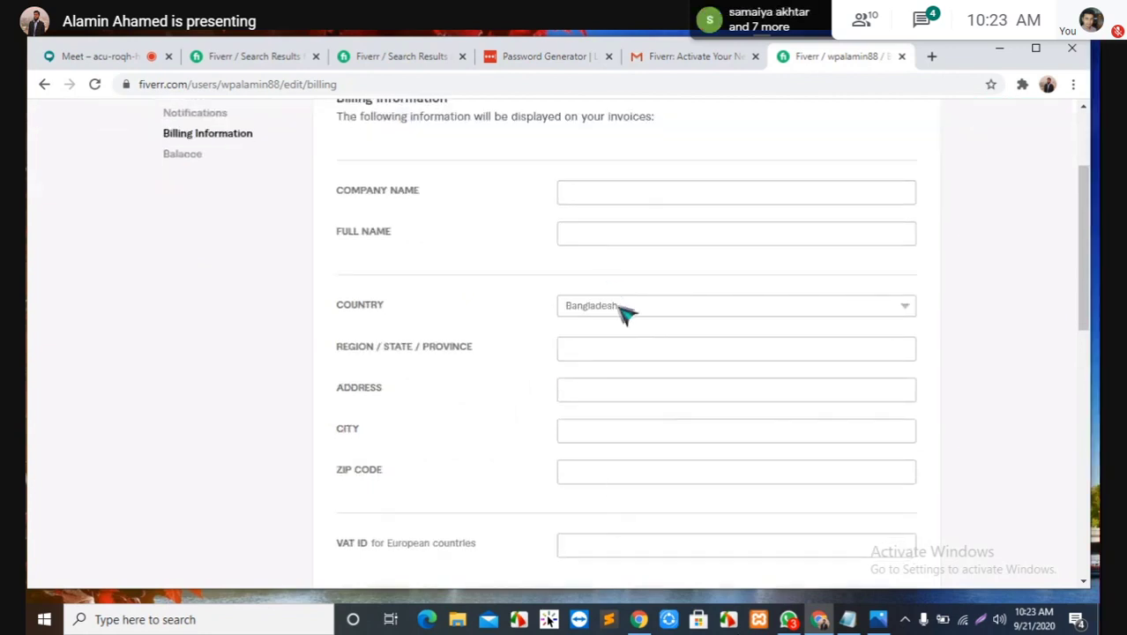
scroll(617, 295, up, 2)
scroll(622, 317, down, 3)
scroll(623, 344, up, 3)
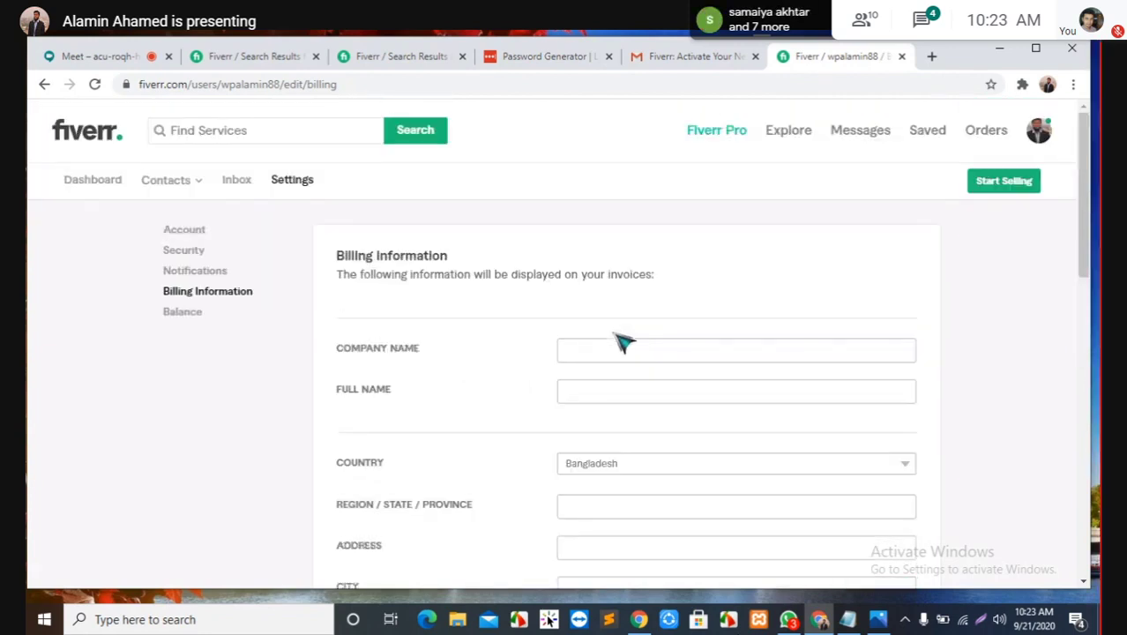
scroll(621, 339, down, 4)
scroll(623, 343, down, 2)
scroll(622, 342, up, 6)
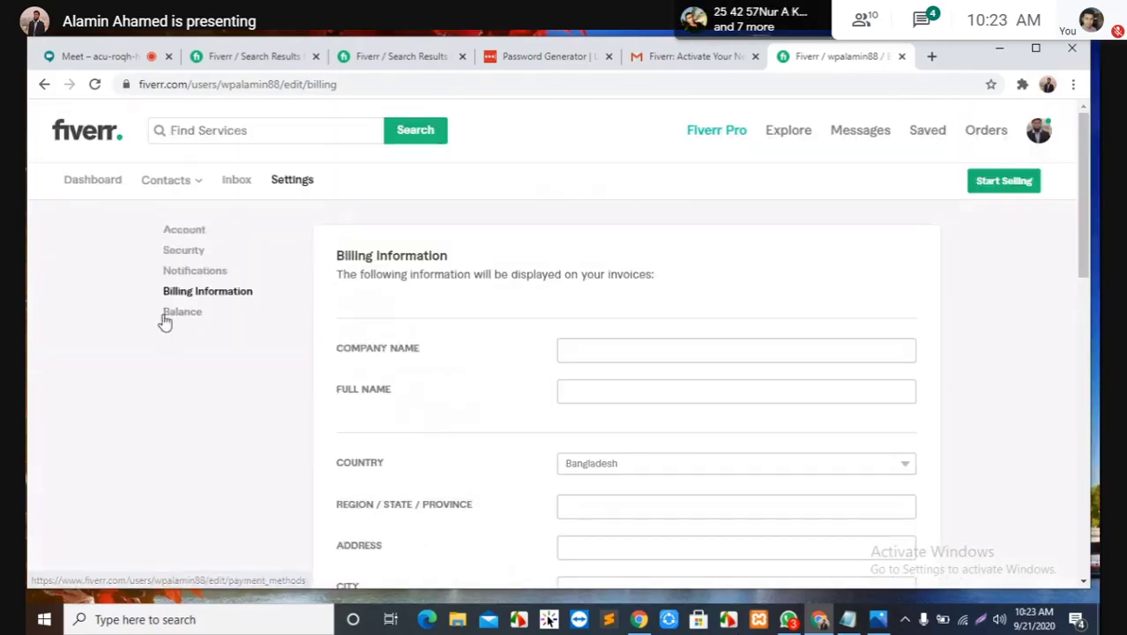
click(173, 319)
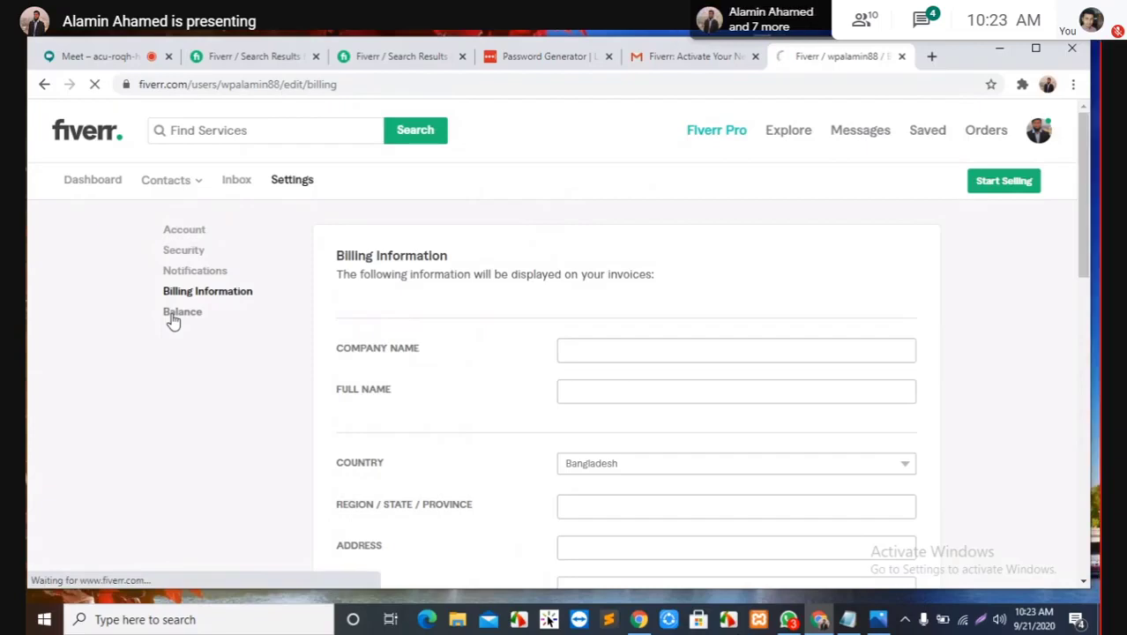
Dismiss the presenting notification and admit the waiting guest into the Google Meet call.
click(130, 58)
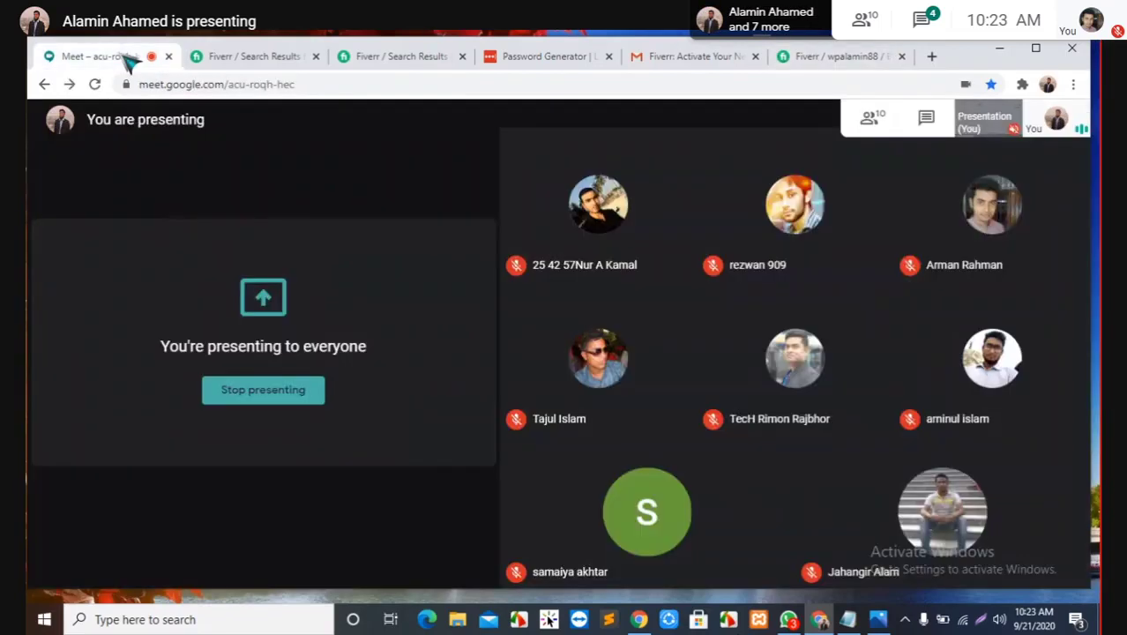
click(838, 56)
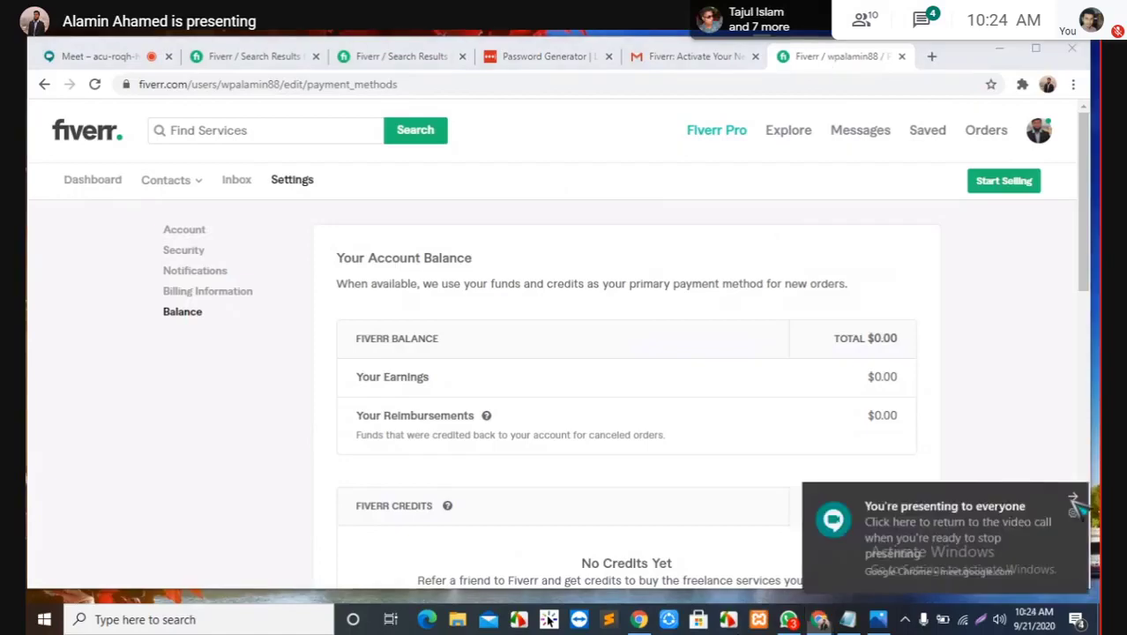
click(1075, 500)
click(97, 57)
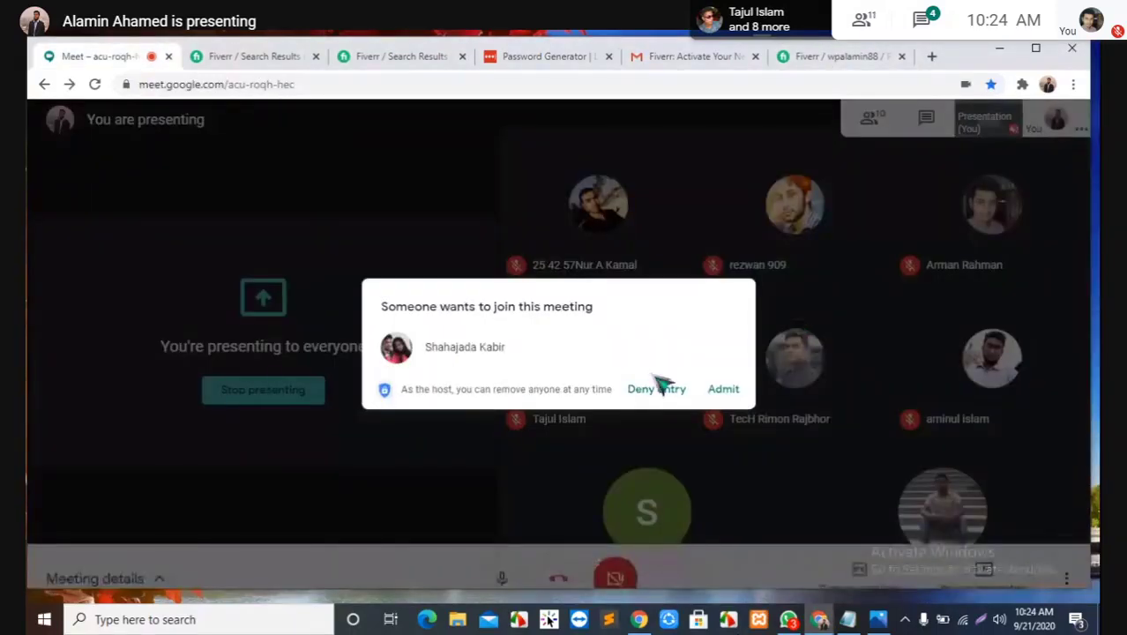
click(723, 388)
Return to the Fiverr balance page ($0.00, no credits) and unmute then re-mute the microphone.
click(833, 56)
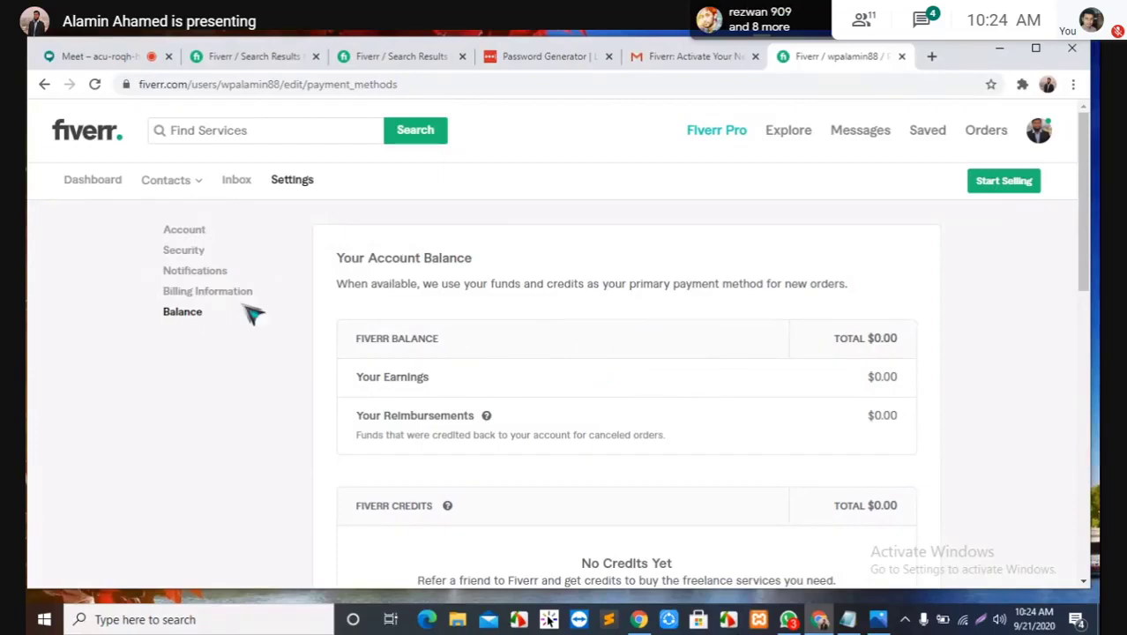
key(ctrl+d)
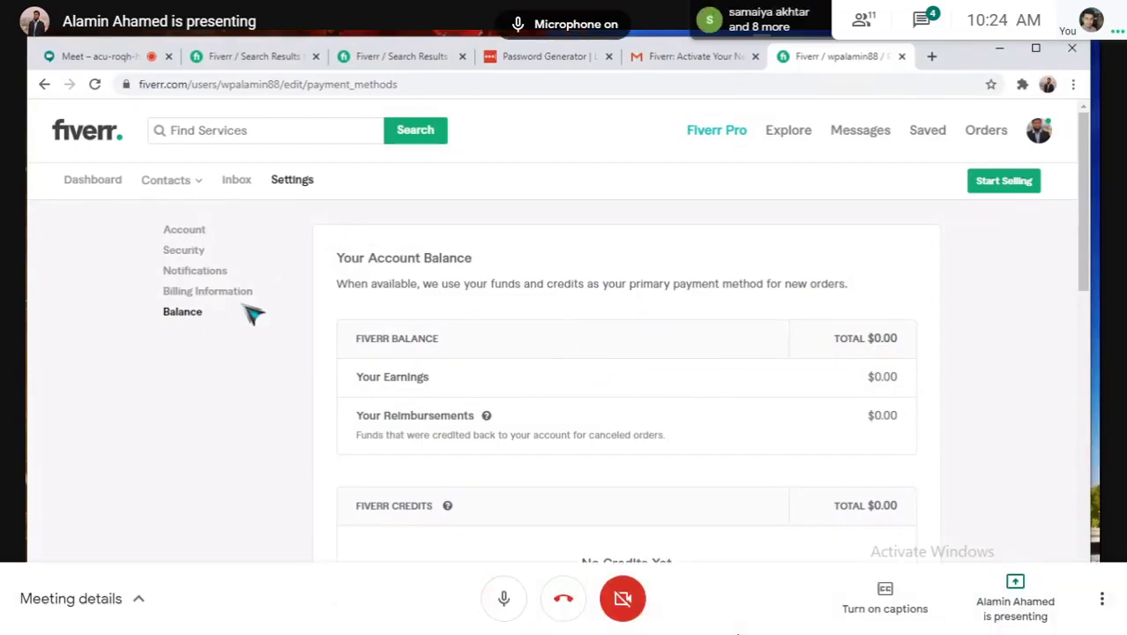
scroll(767, 375, down, 1)
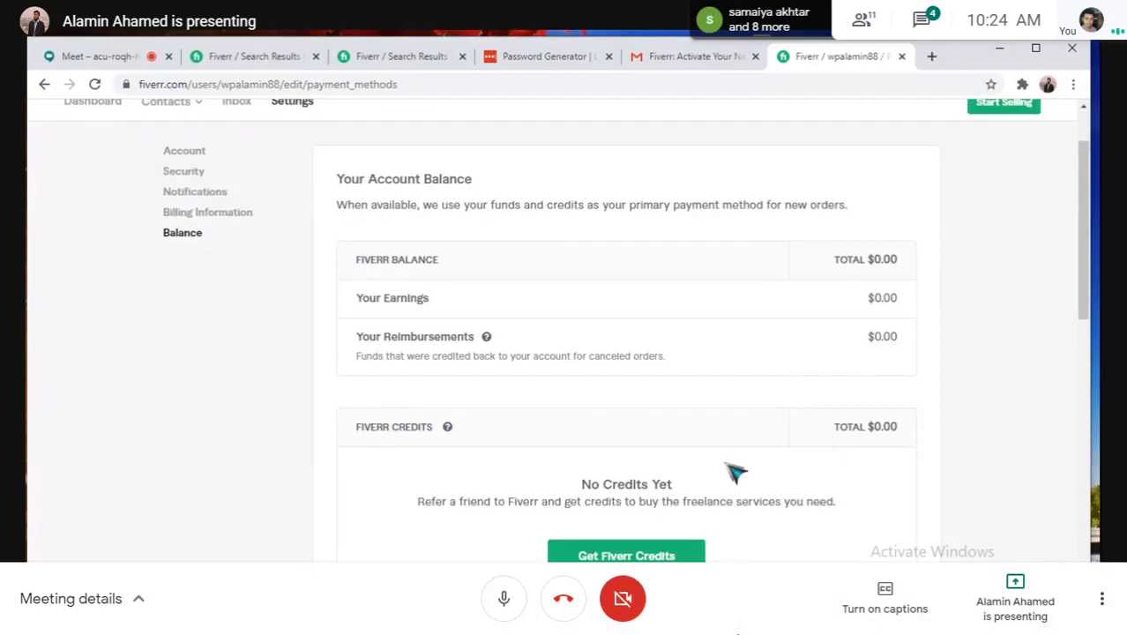
key(ctrl+d)
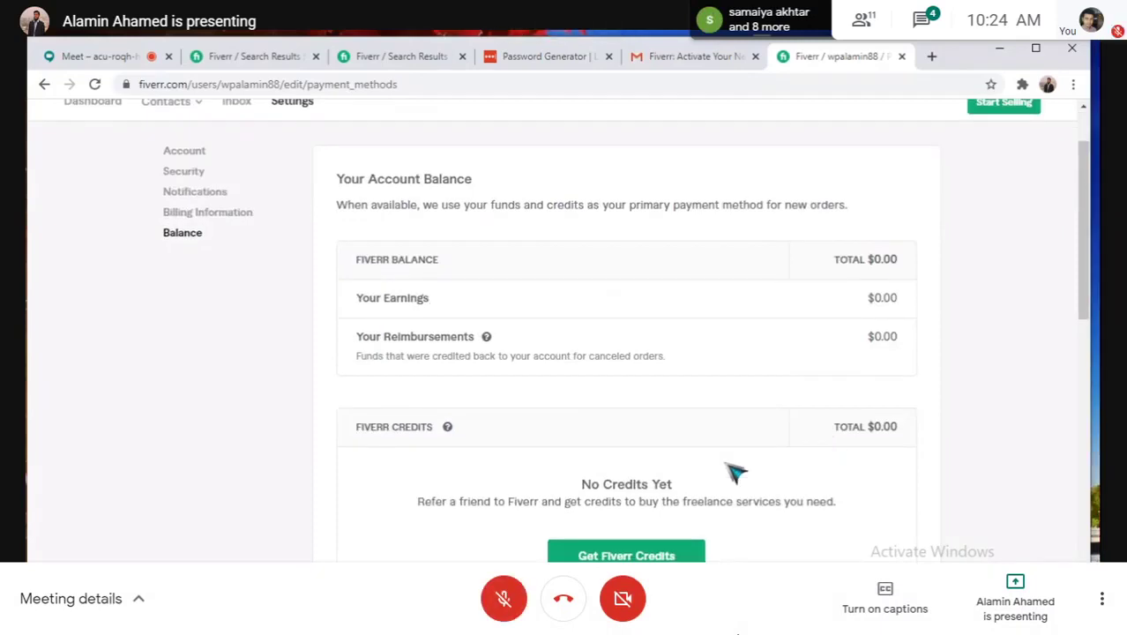
scroll(730, 468, up, 1)
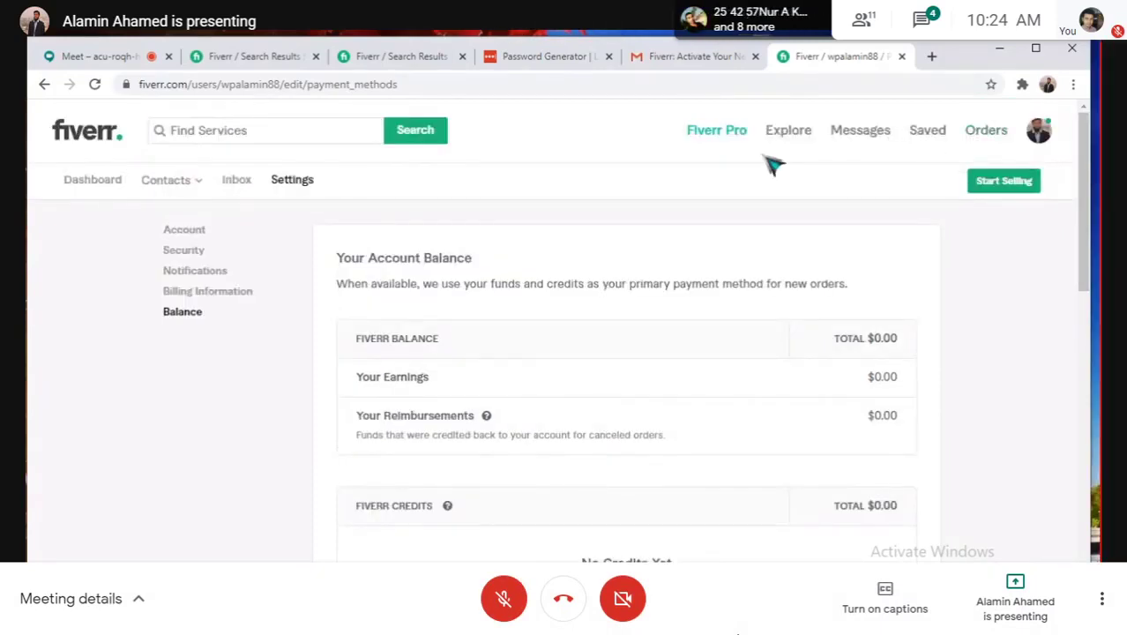
Open Profile from the avatar menu and scroll through its Profile Information questions and Gigs note.
click(1040, 141)
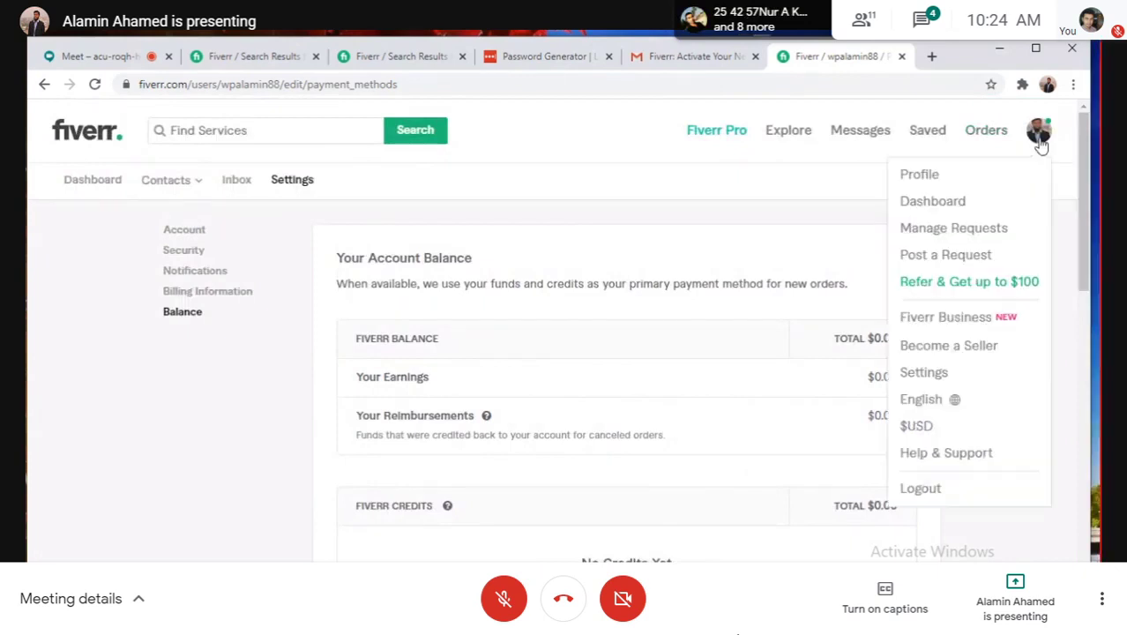
click(916, 186)
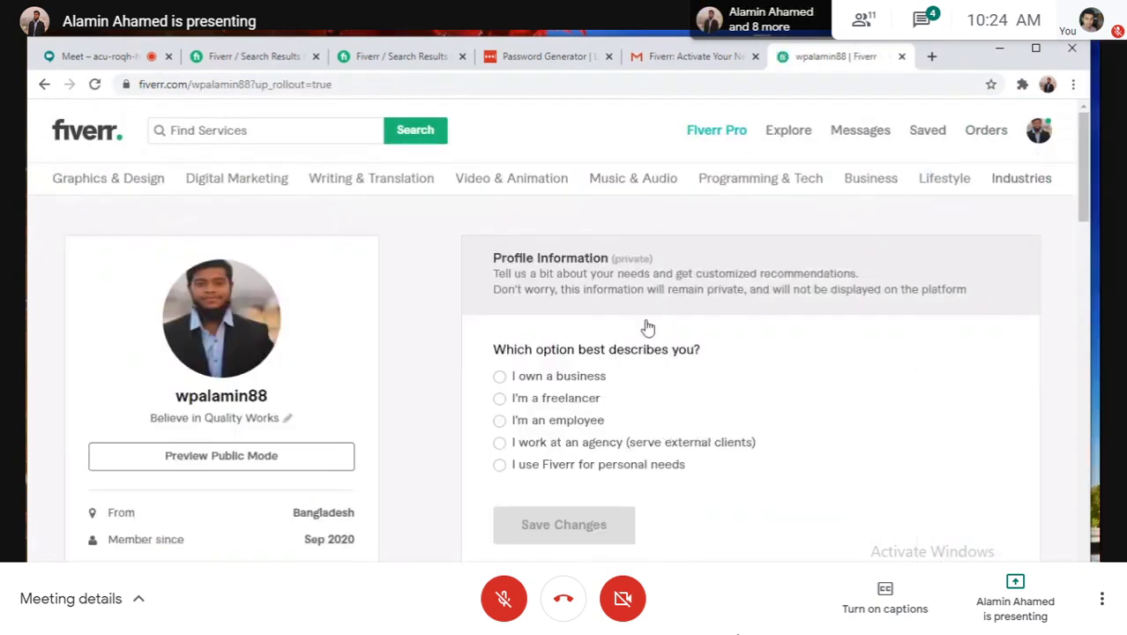
scroll(715, 448, down, 1)
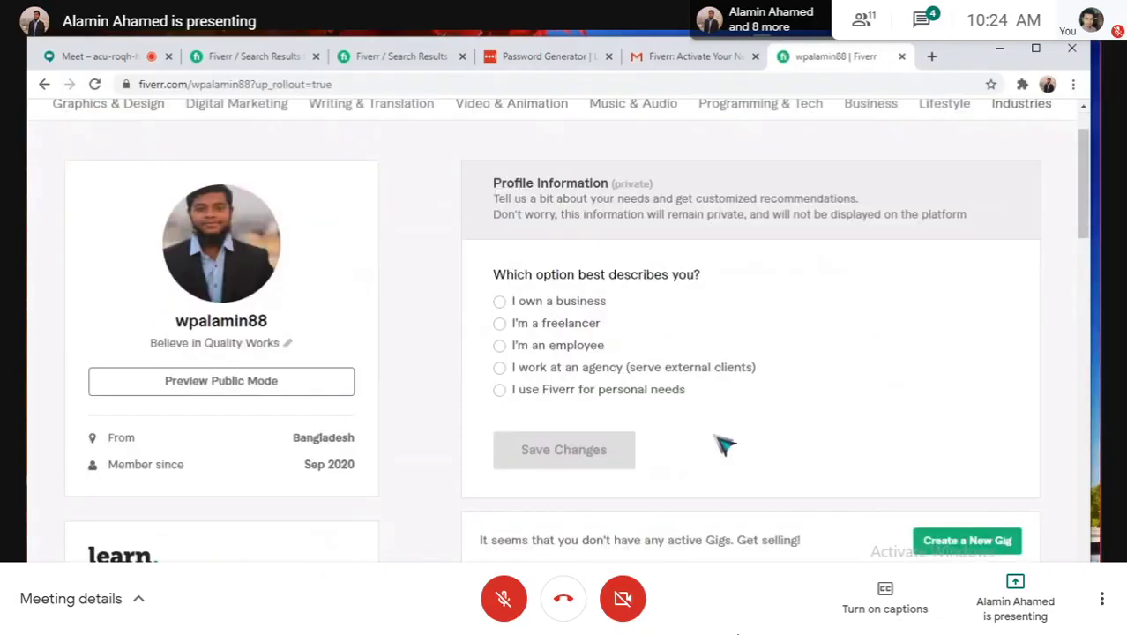
scroll(881, 467, down, 1)
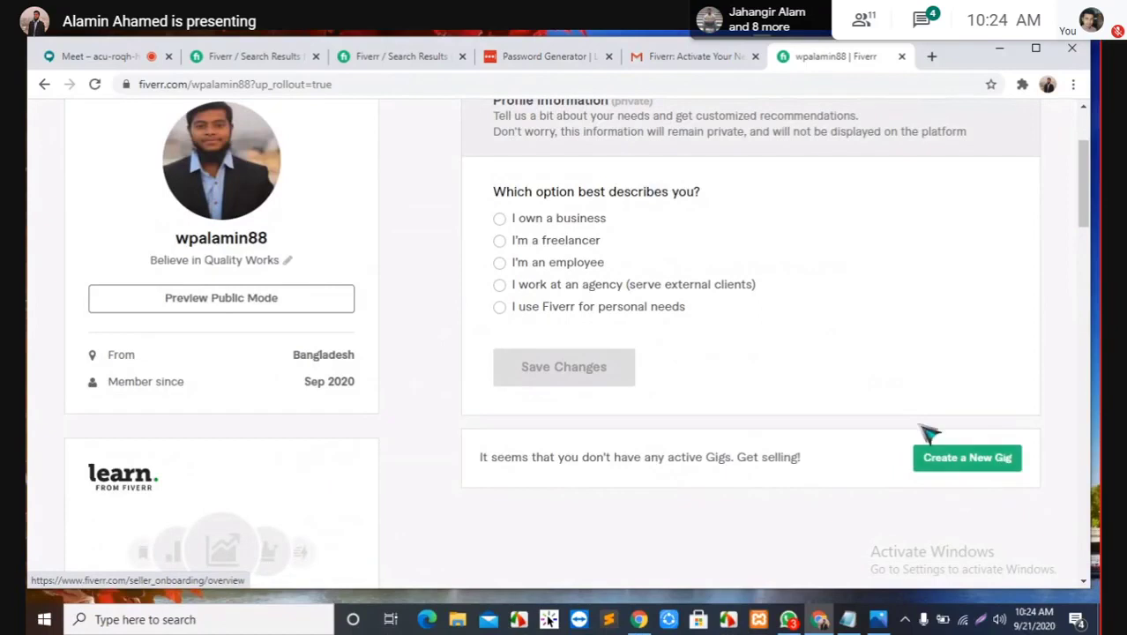
scroll(370, 378, down, 1)
scroll(422, 260, up, 3)
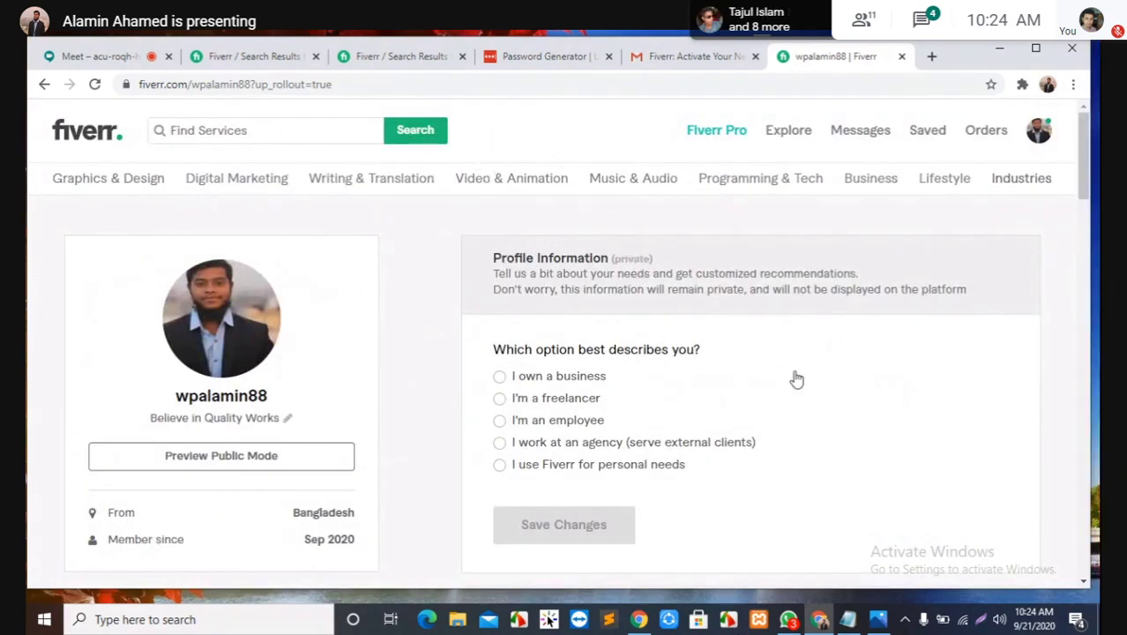
key(F8)
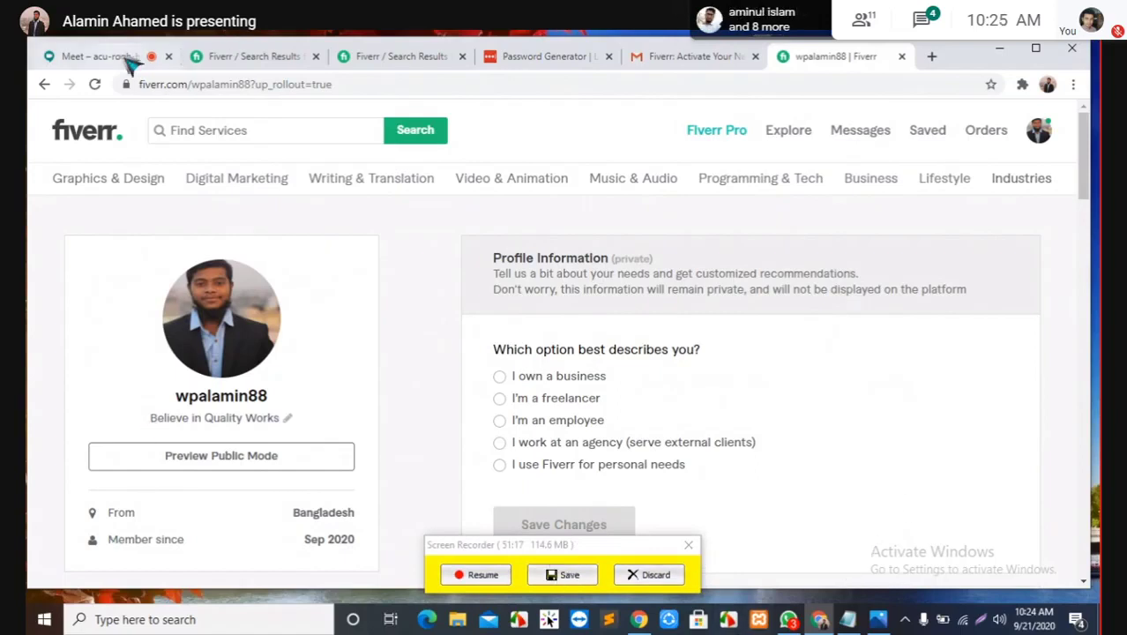
Switch from Fiverr to the Google Meet call tab showing the presenting-to-everyone view.
click(97, 57)
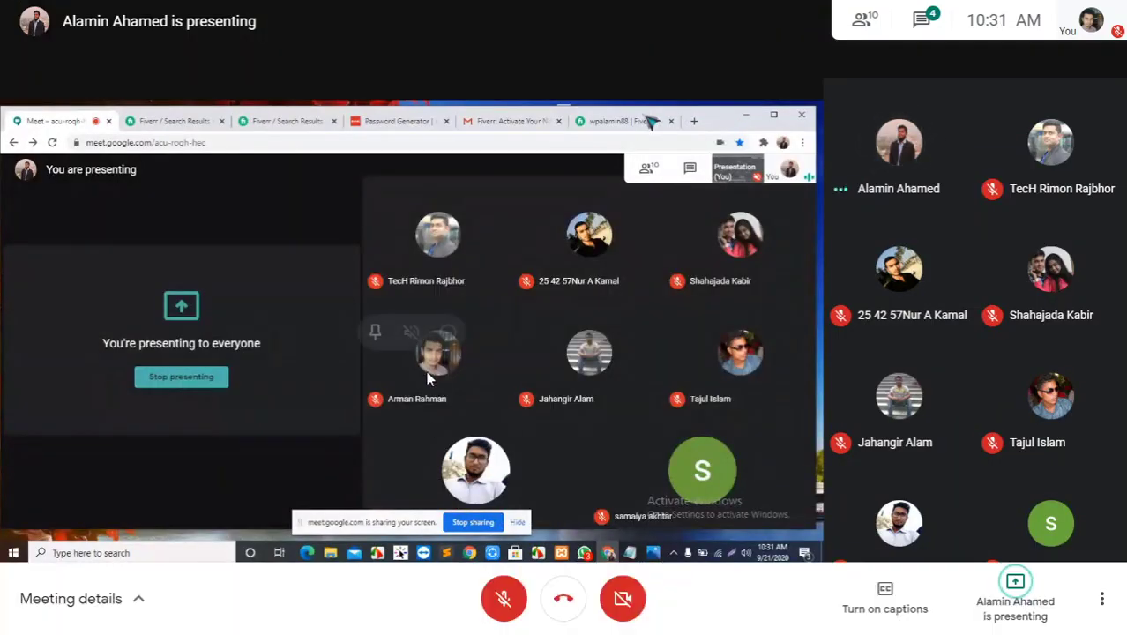
Pin the shared presentation to fill the stage and mute the microphone with Ctrl+D.
click(377, 331)
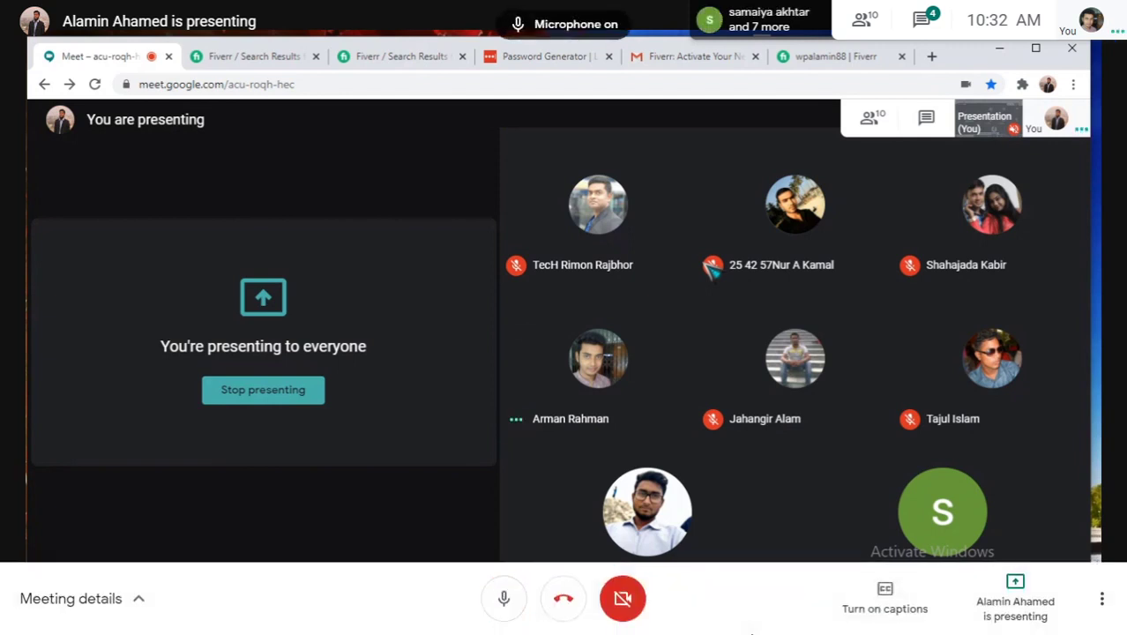
key(ctrl+d)
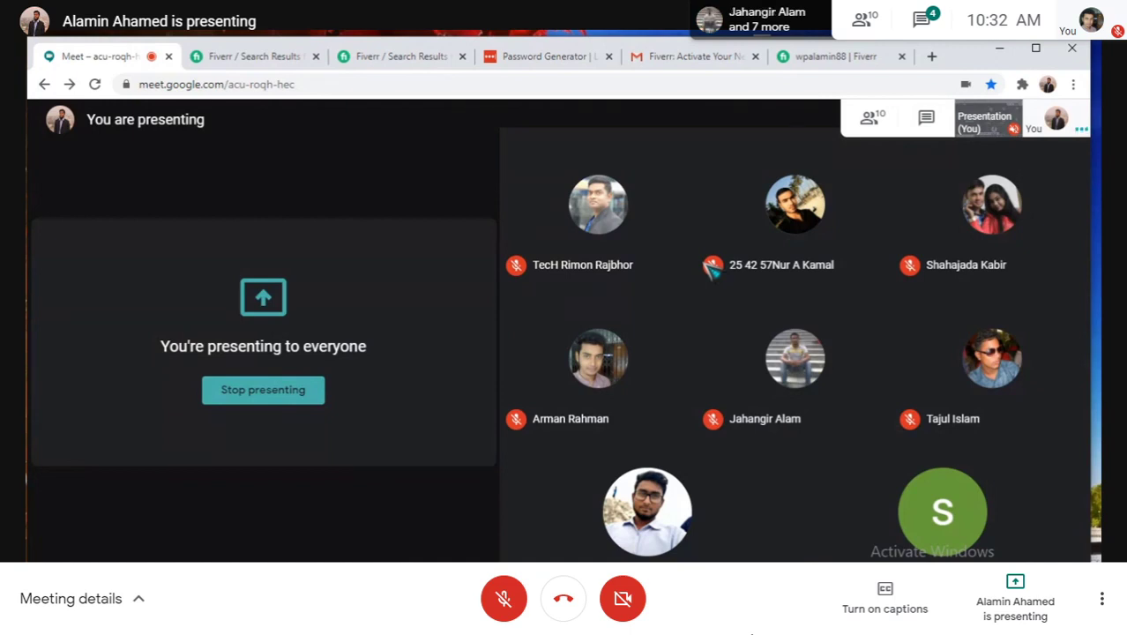
mouse_move(548, 620)
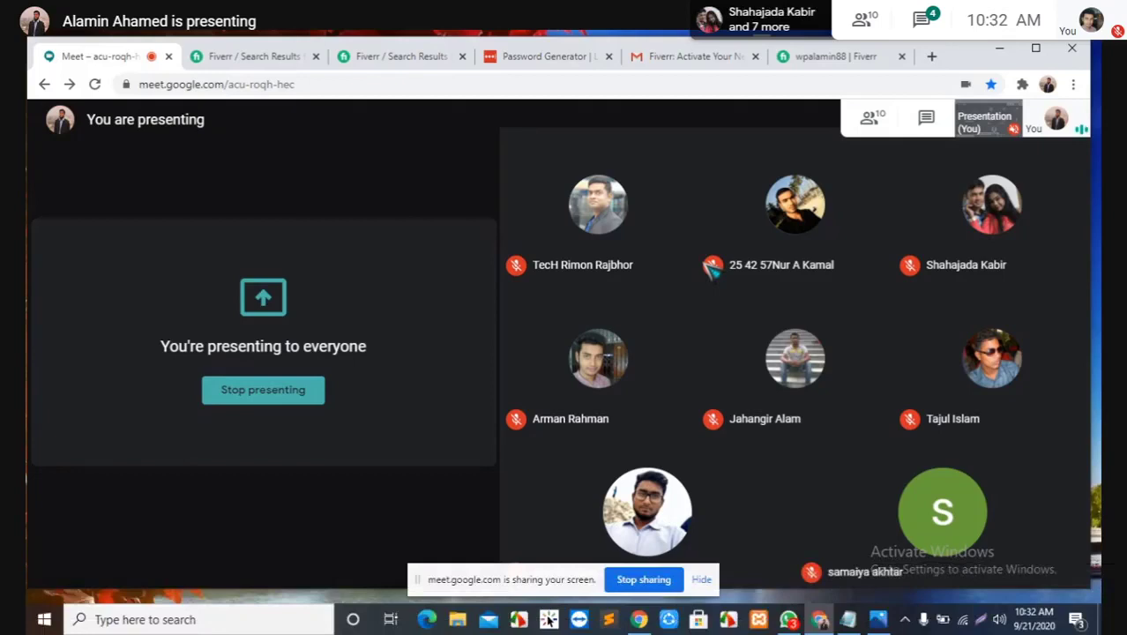